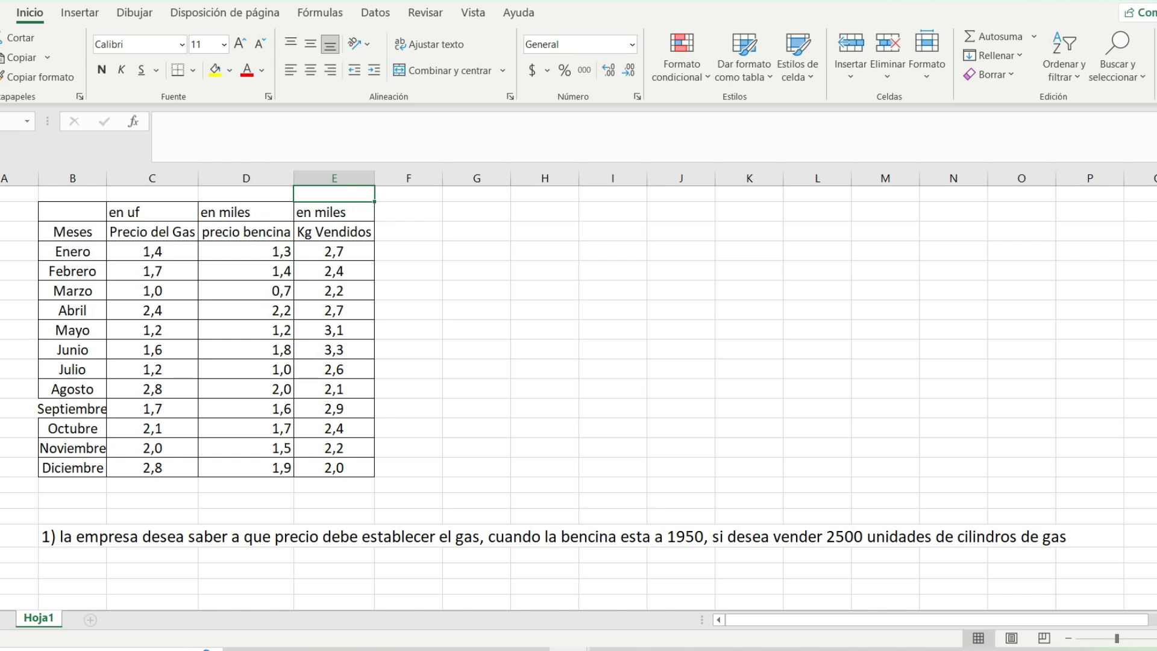
- Enter a $ sign in column G, two rows below the question about the gas price
click(476, 571)
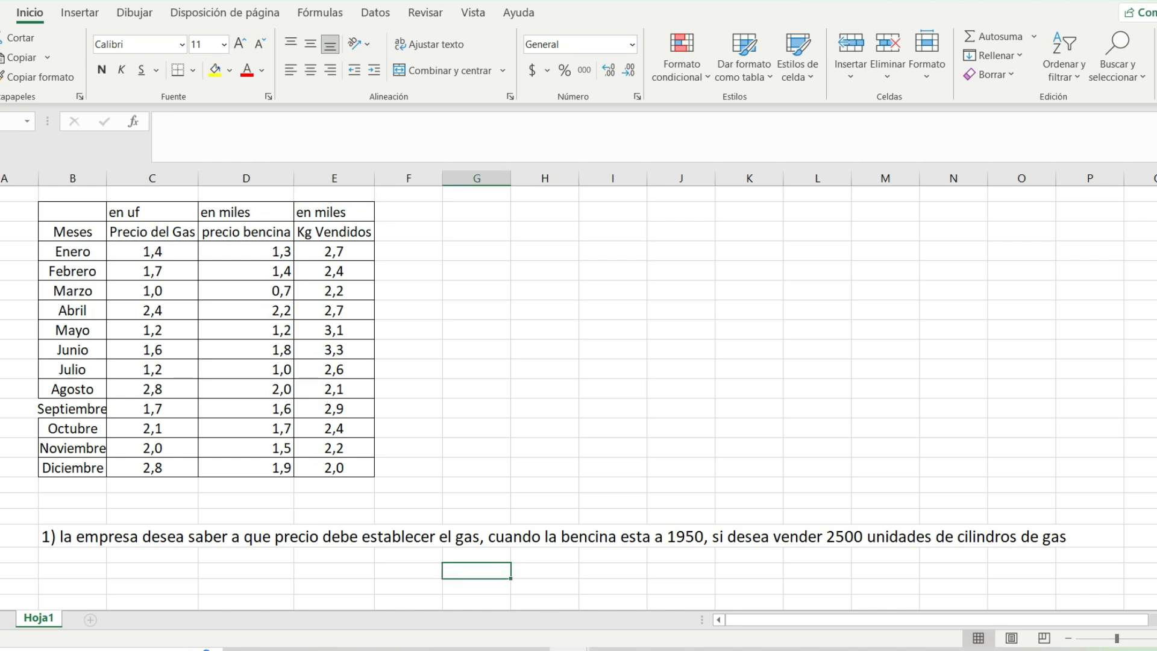
text($)
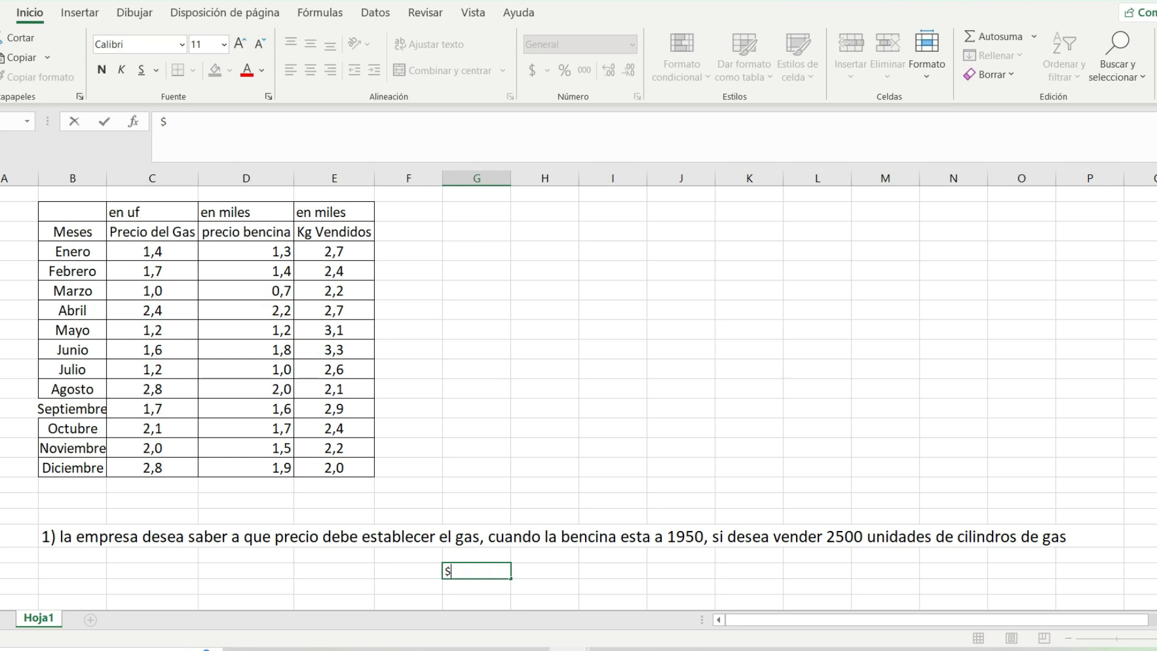
click(612, 586)
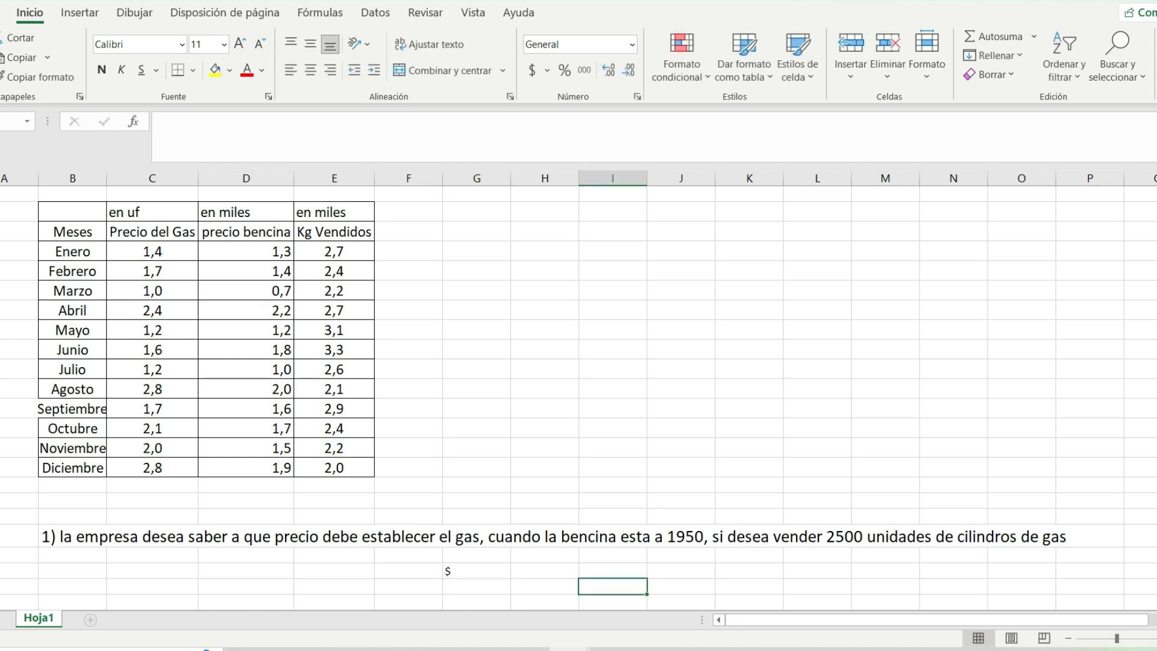
click(476, 571)
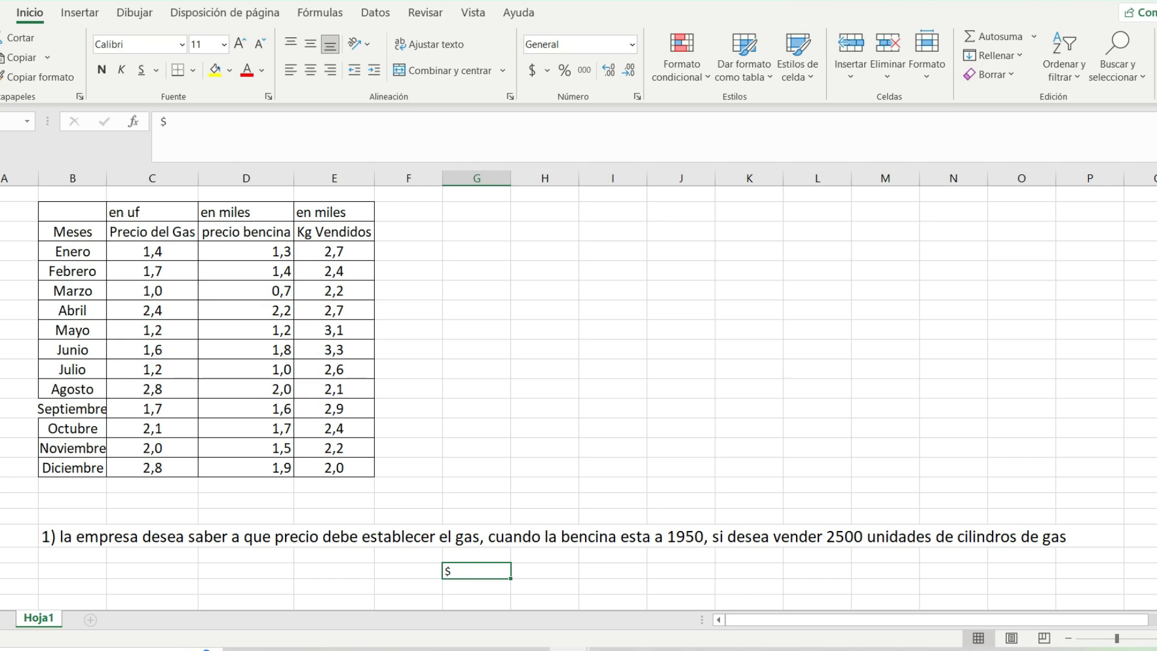
- Label the columns above the table: Y over Kg Vendidos, X1 over Precio del Gas and X2 over precio bencina
click(334, 194)
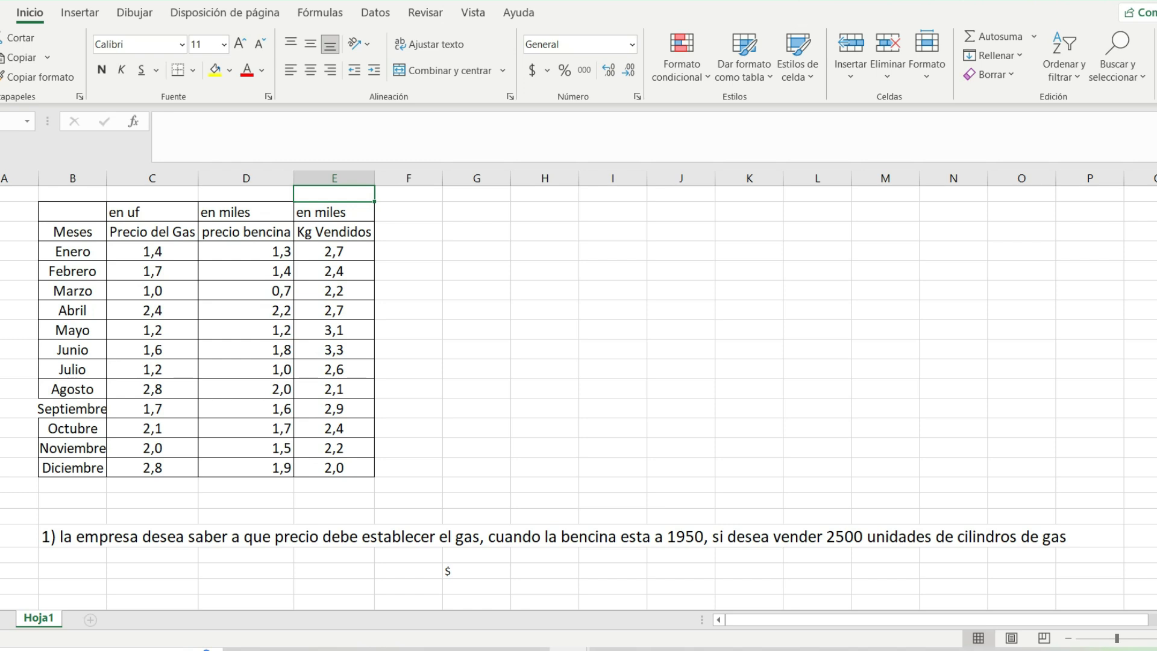
text(Y)
click(408, 251)
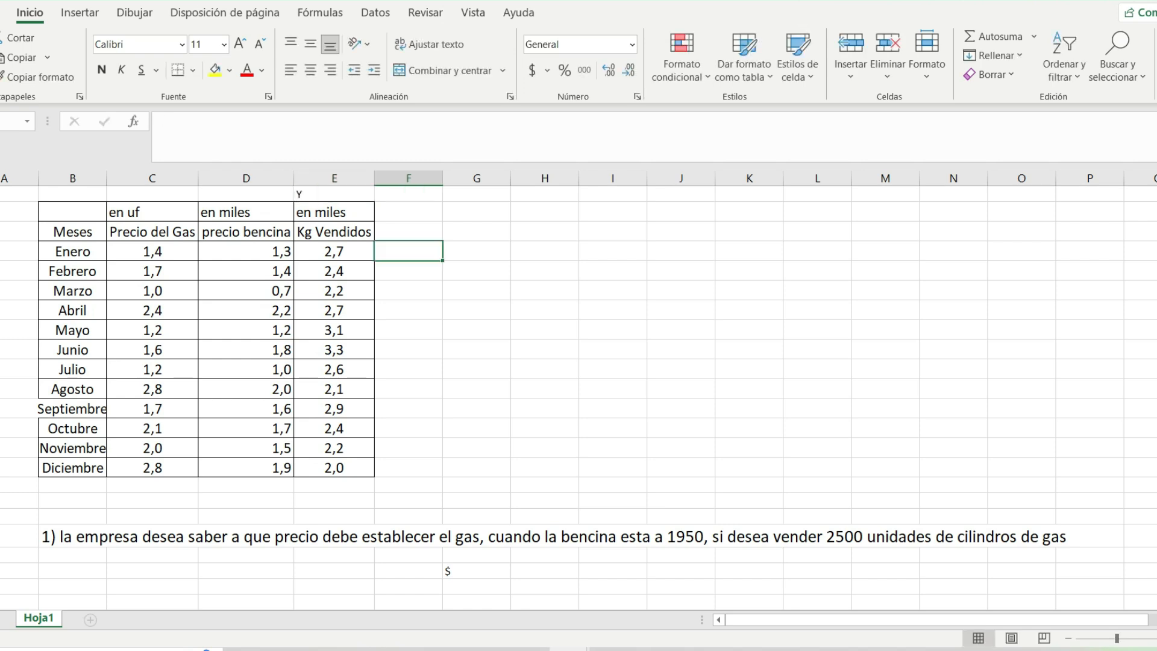
click(334, 194)
click(152, 194)
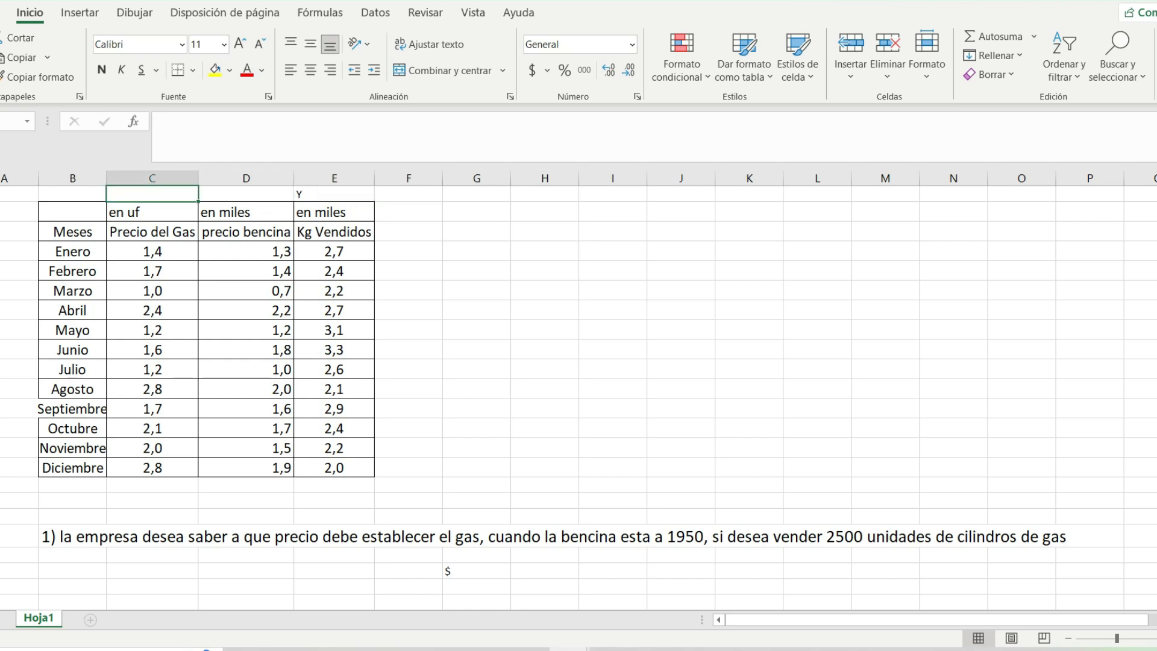
text(X1)
click(246, 194)
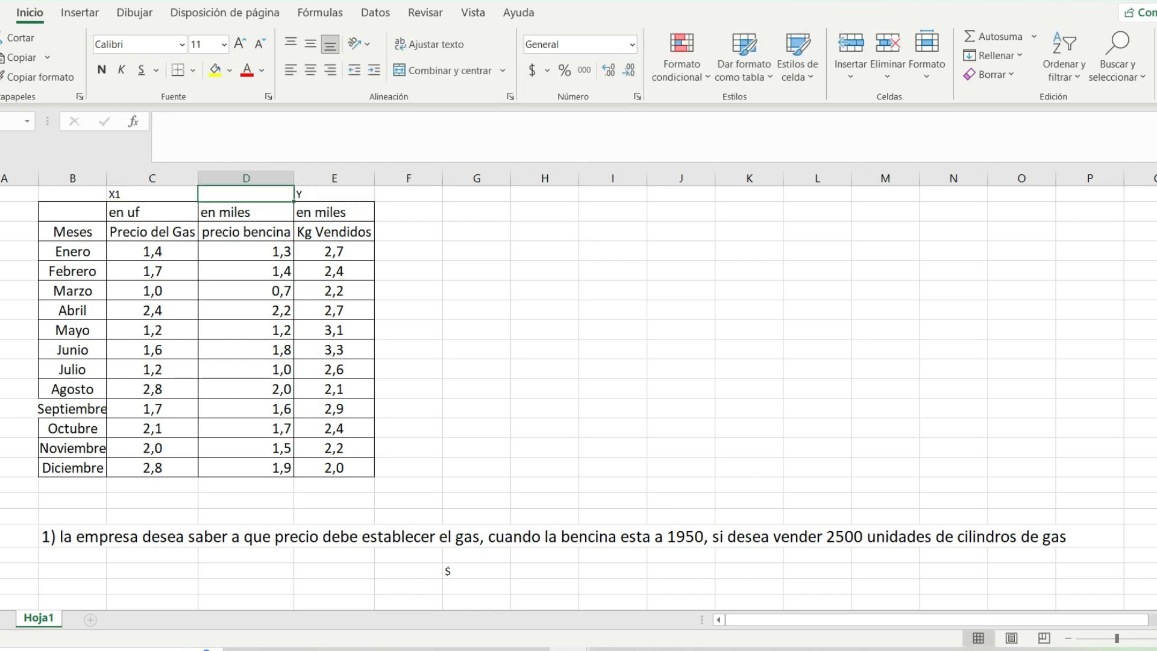
text(X2)
key(Return)
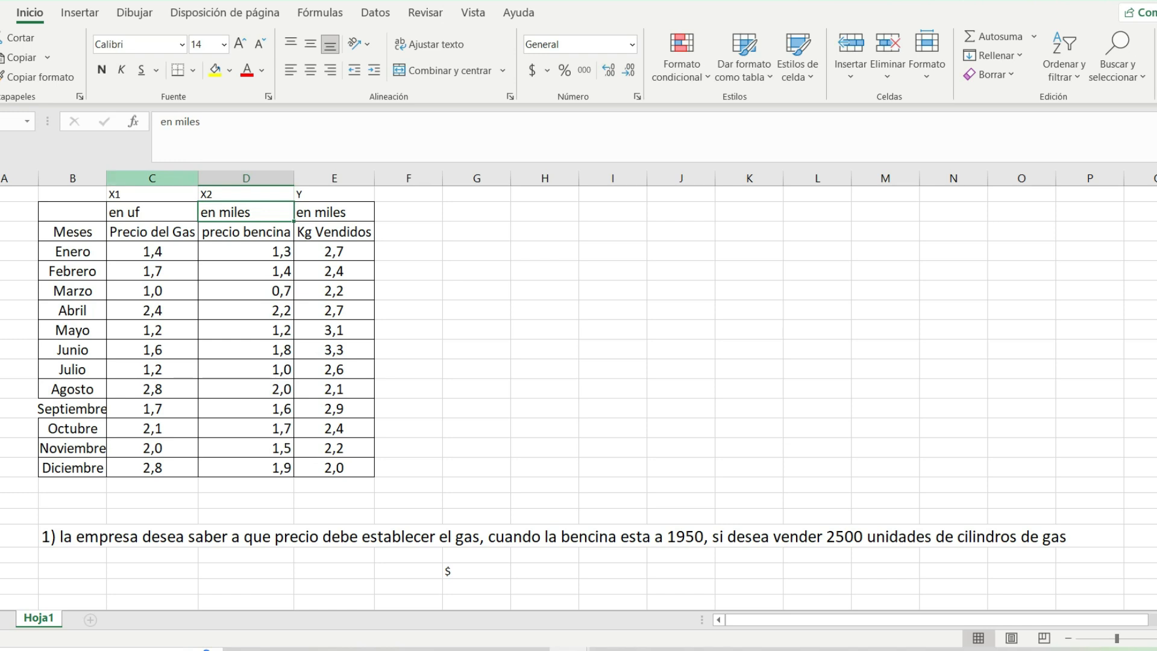
- Center the X1, X2 and Y labels in C1:E1 and fill their cells with yellow
drag(151, 194, 334, 194)
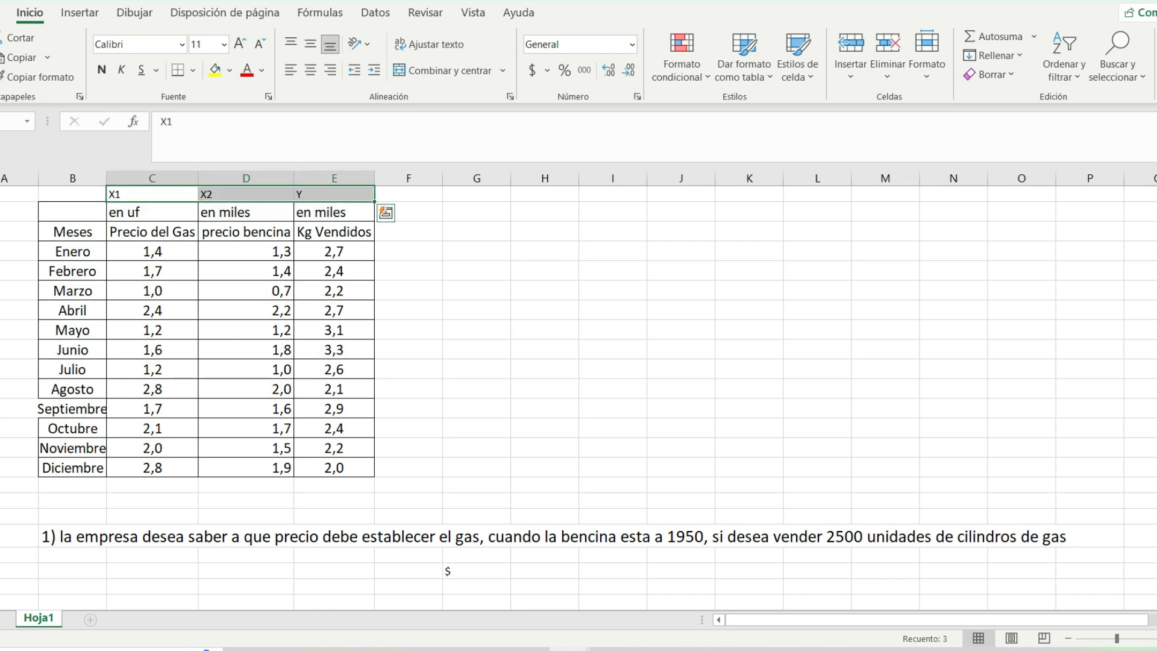
click(310, 70)
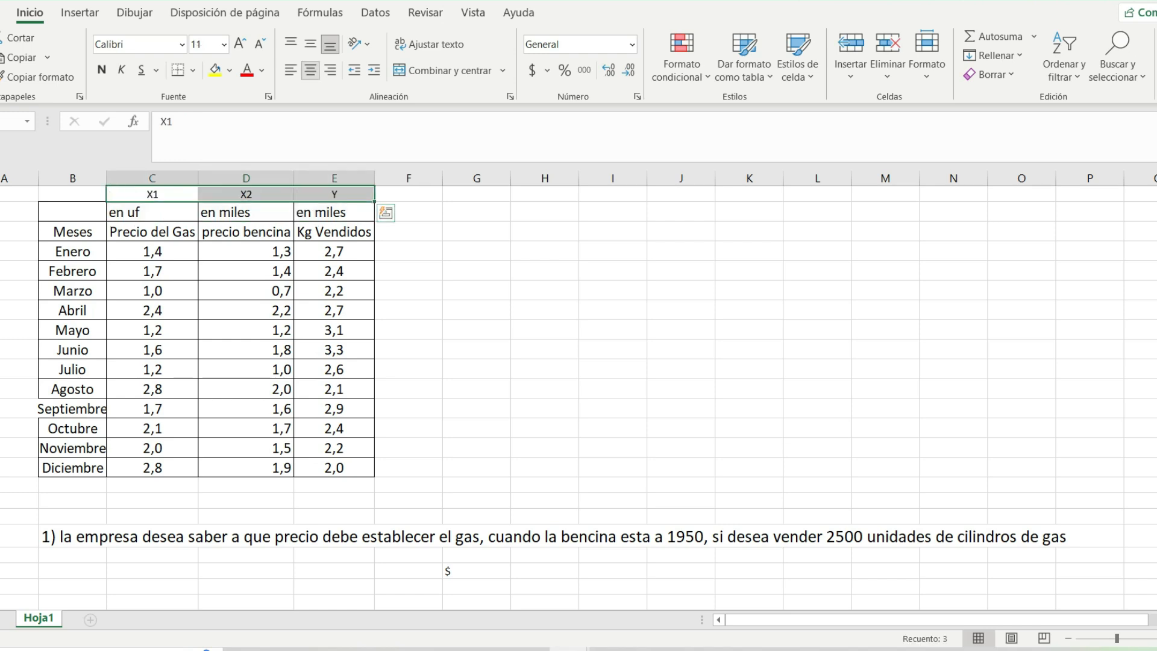
click(215, 70)
click(476, 309)
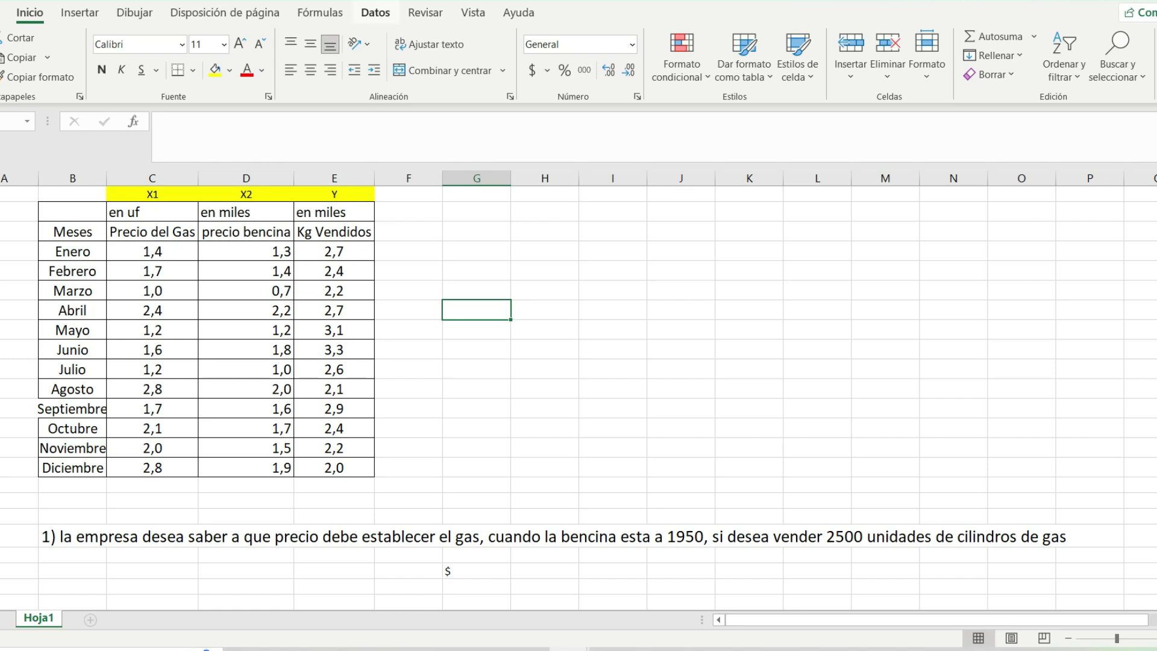
- Check in the Excel add-ins list that Herramientas para análisis is enabled, and accept the list
click(375, 13)
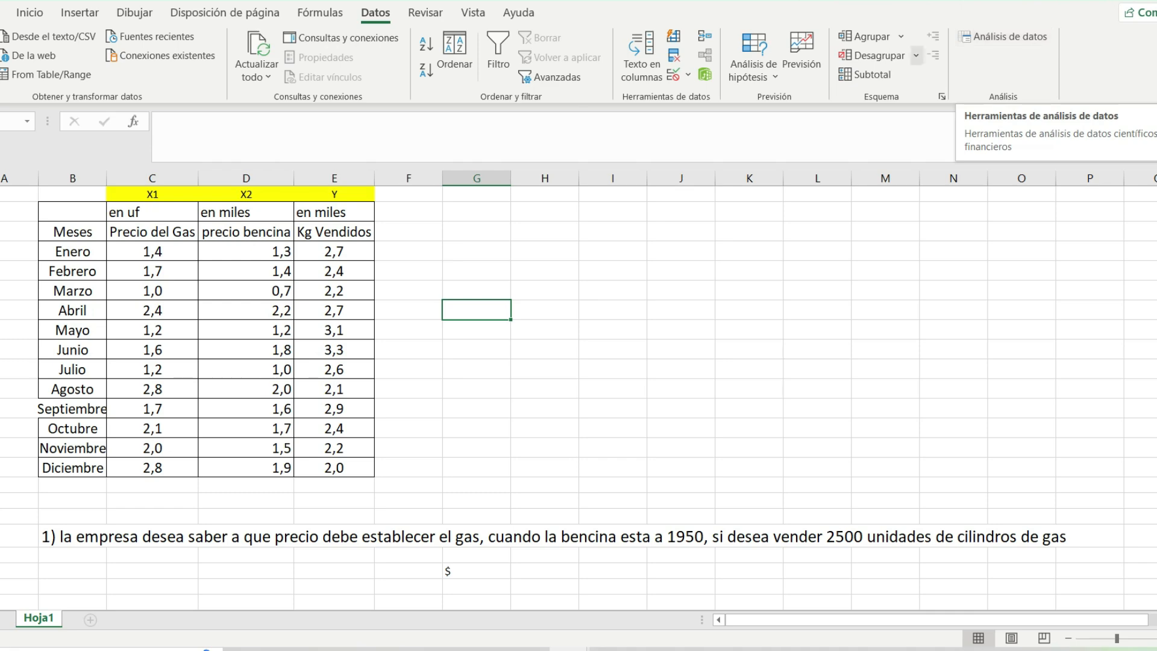
click(3, 12)
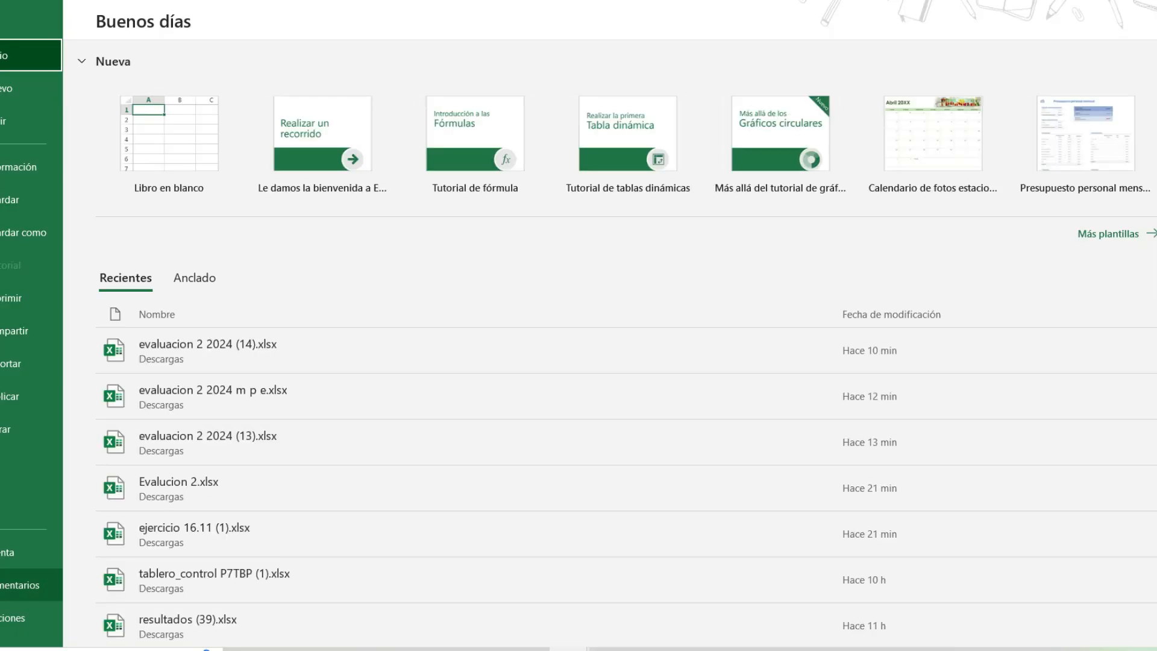
click(12, 618)
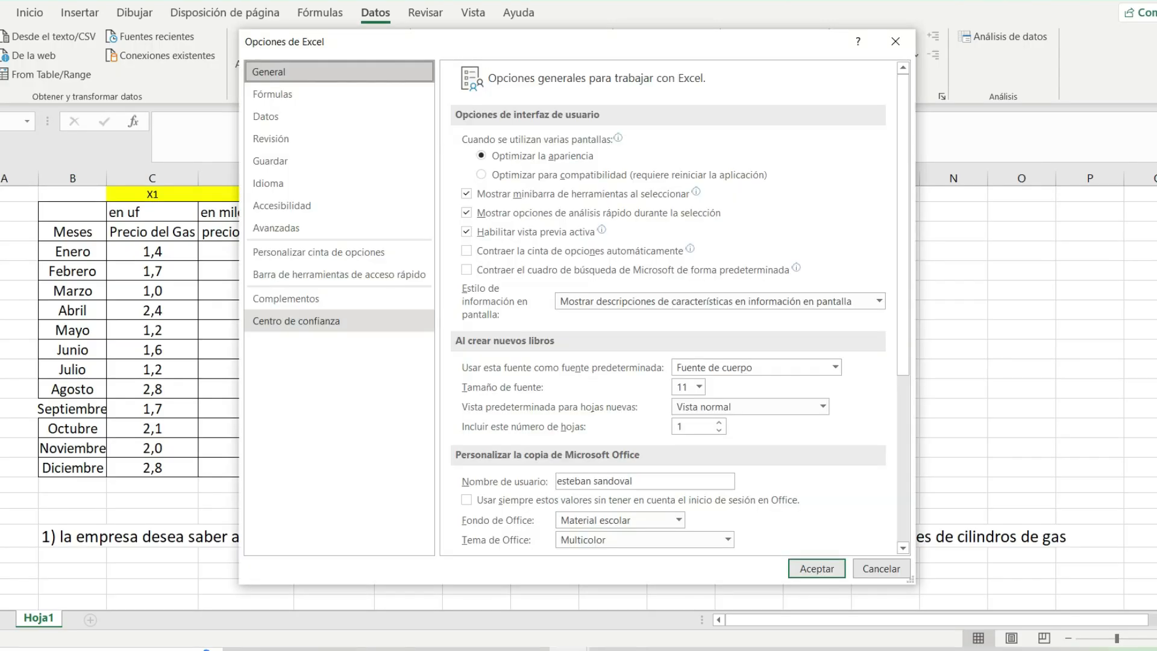
click(286, 298)
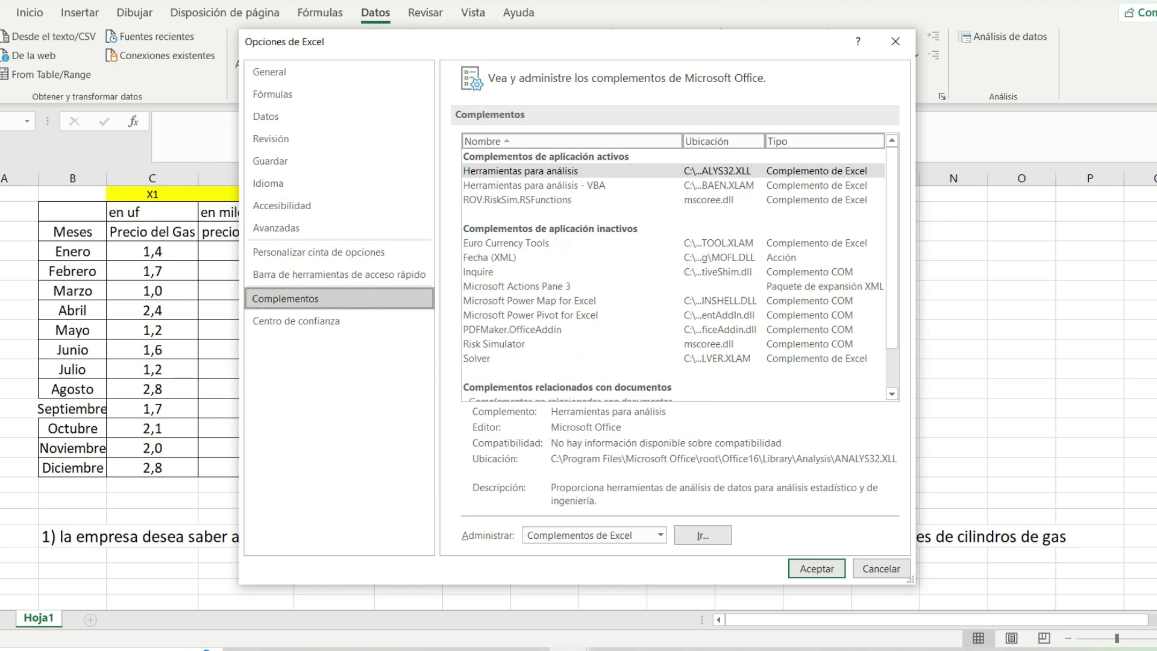
click(703, 534)
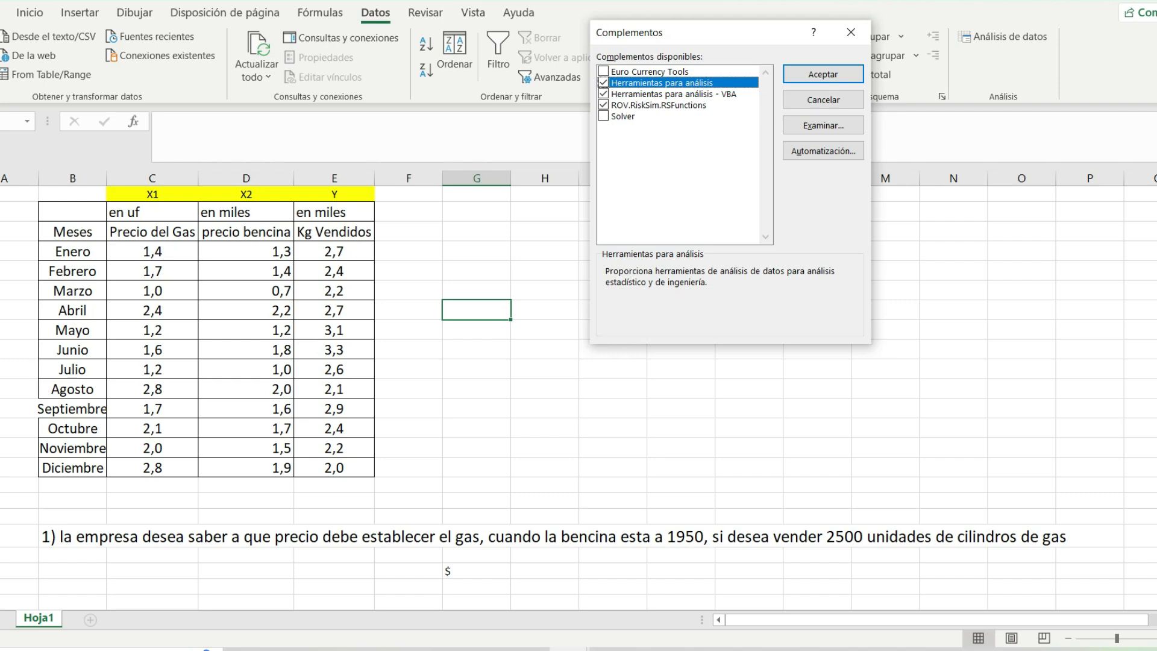
click(823, 73)
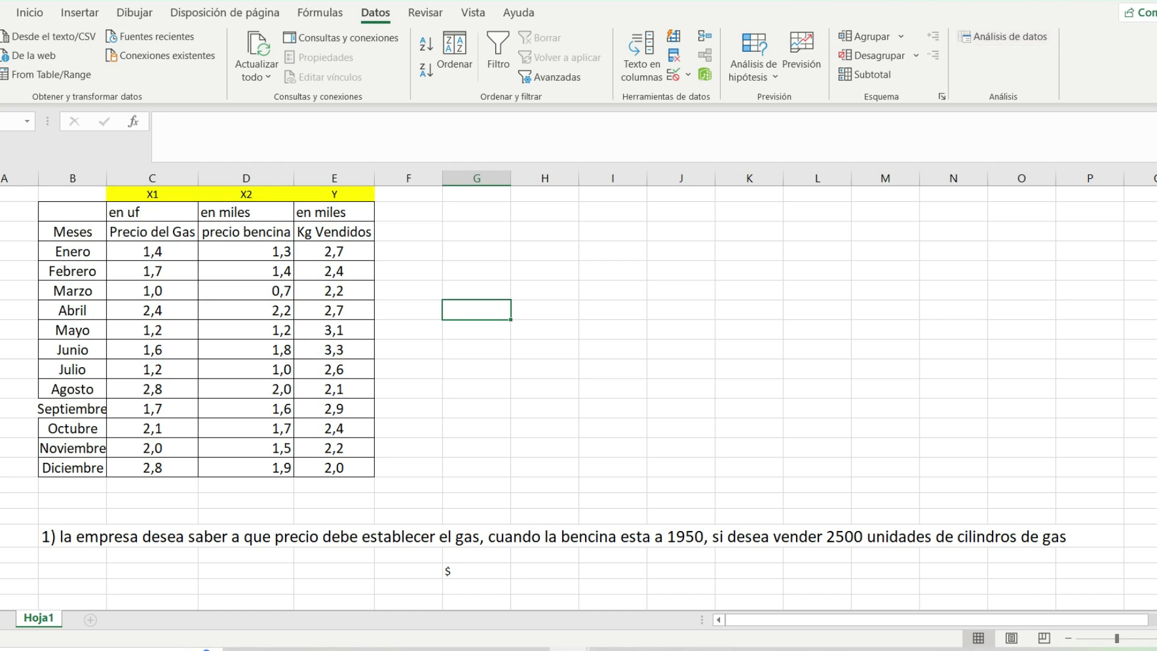
- Start a Regresión data analysis and set its Y input range to $E$3:$E$15
click(1003, 36)
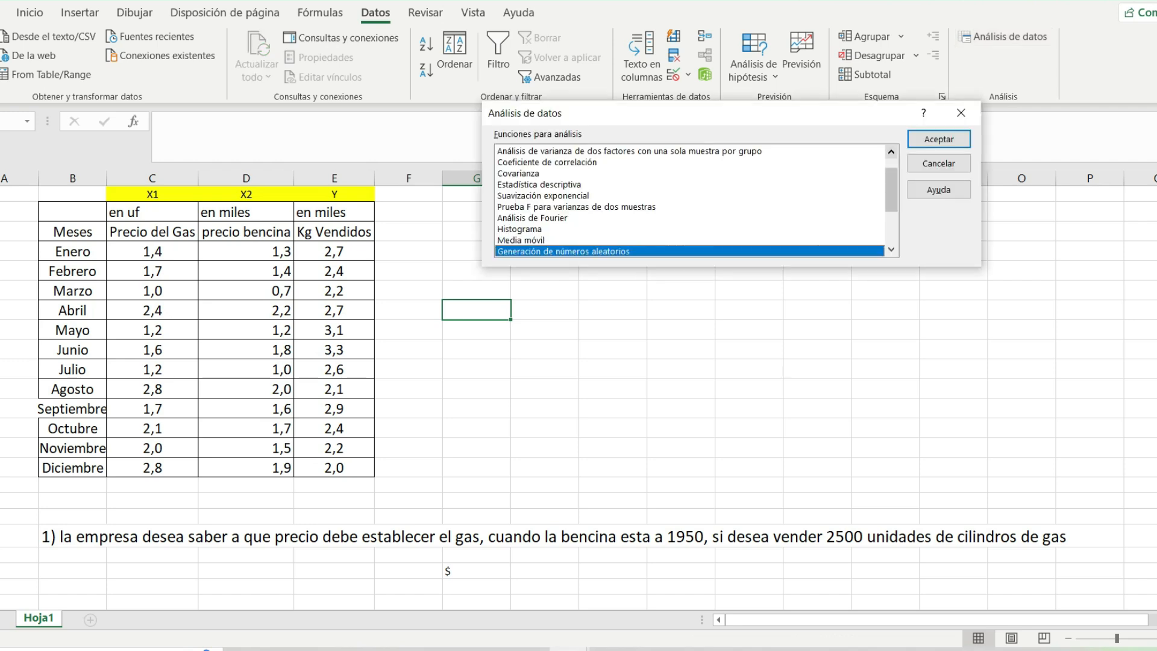
scroll(690, 200, down, 2)
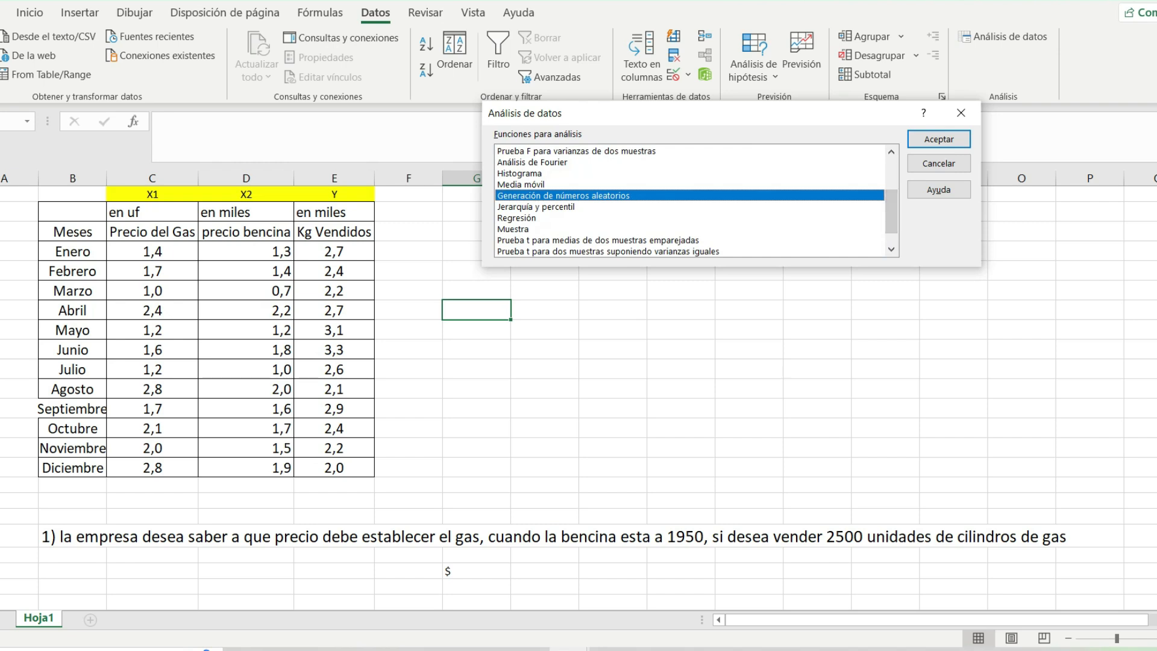
click(517, 218)
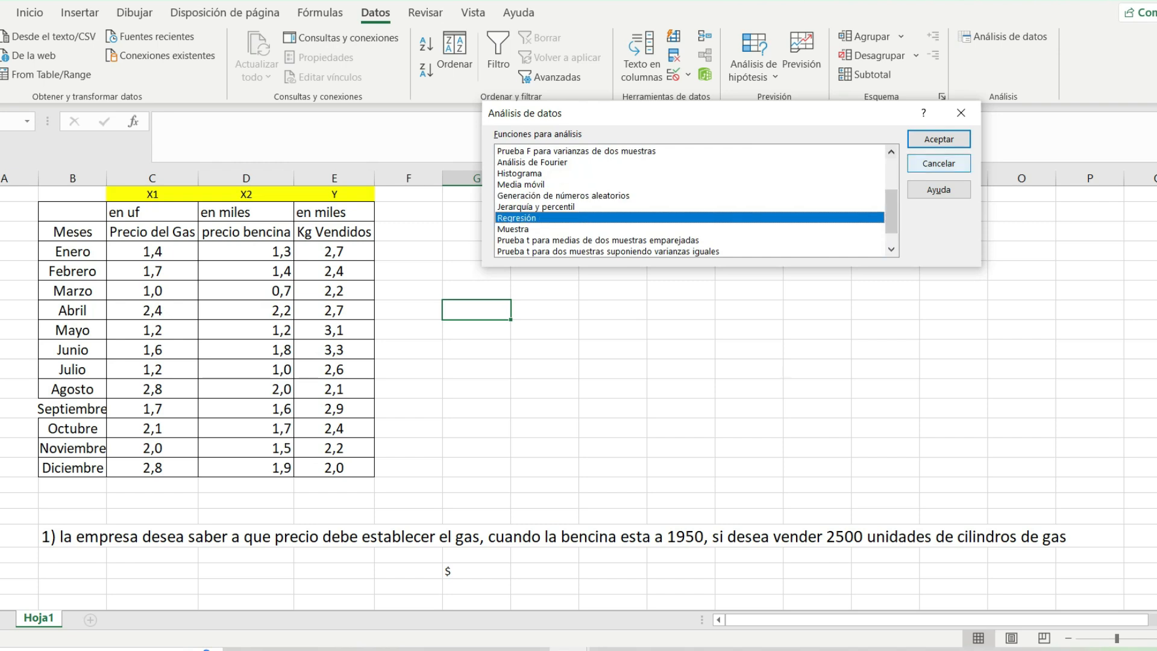
click(939, 139)
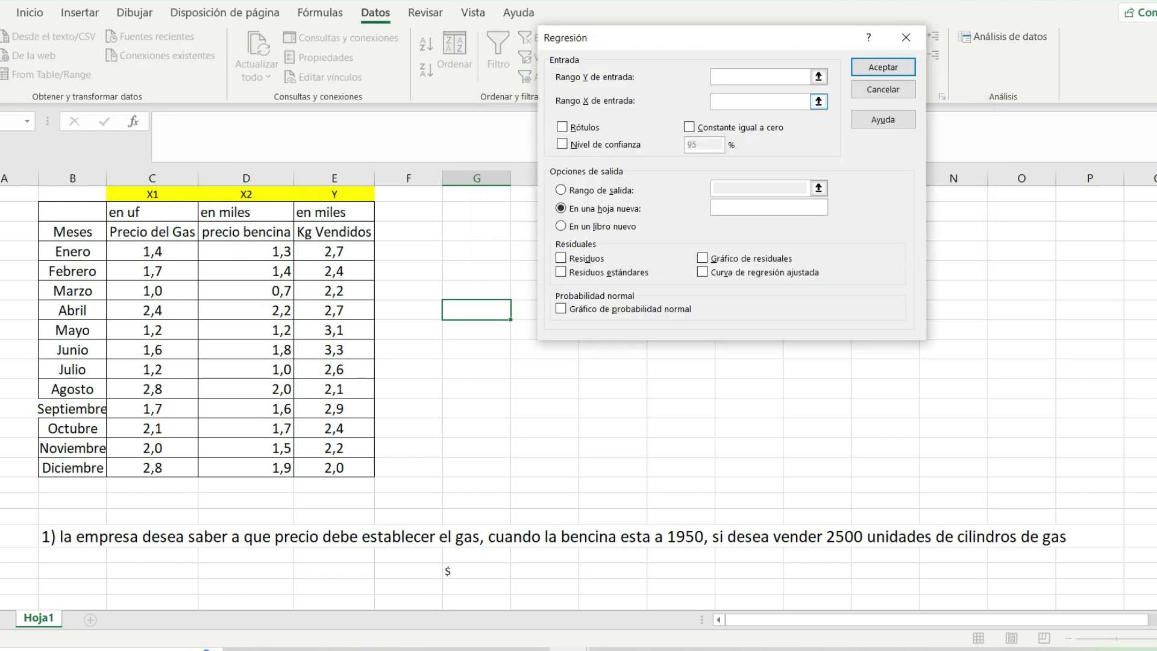
drag(723, 37, 761, 199)
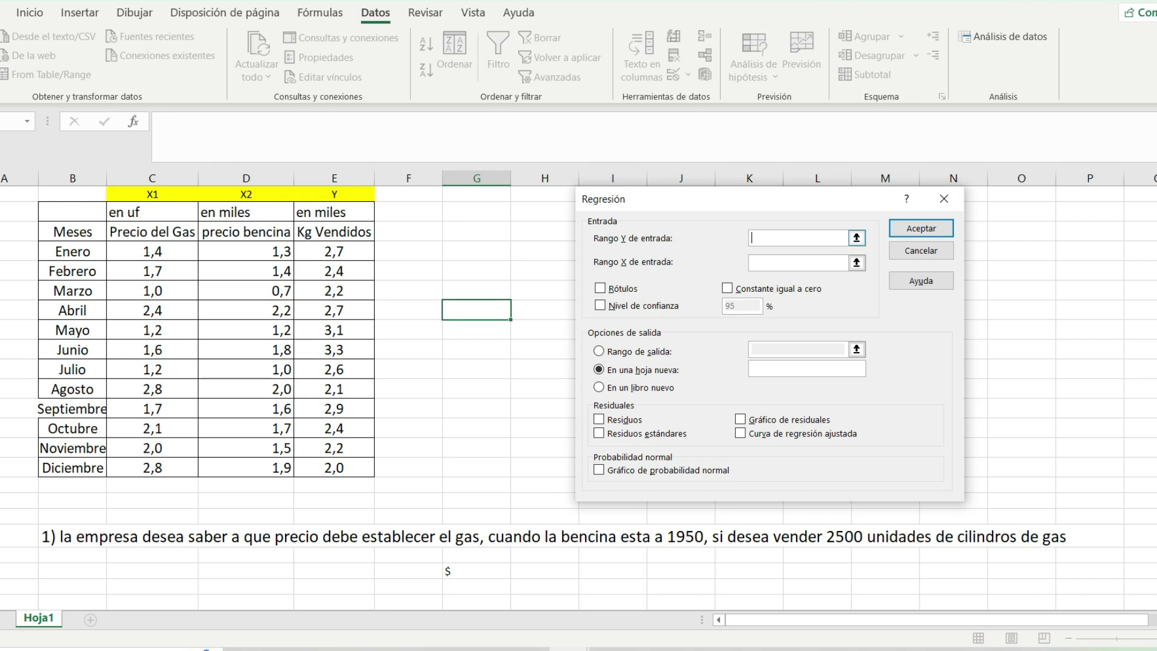
click(856, 238)
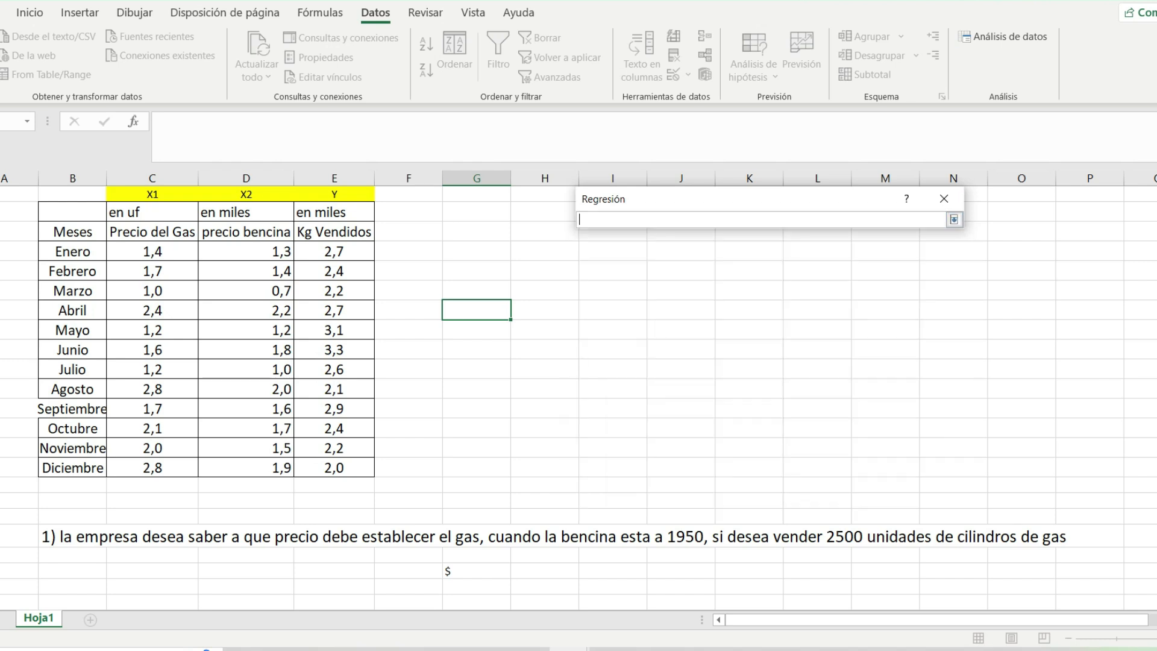
drag(335, 232, 356, 468)
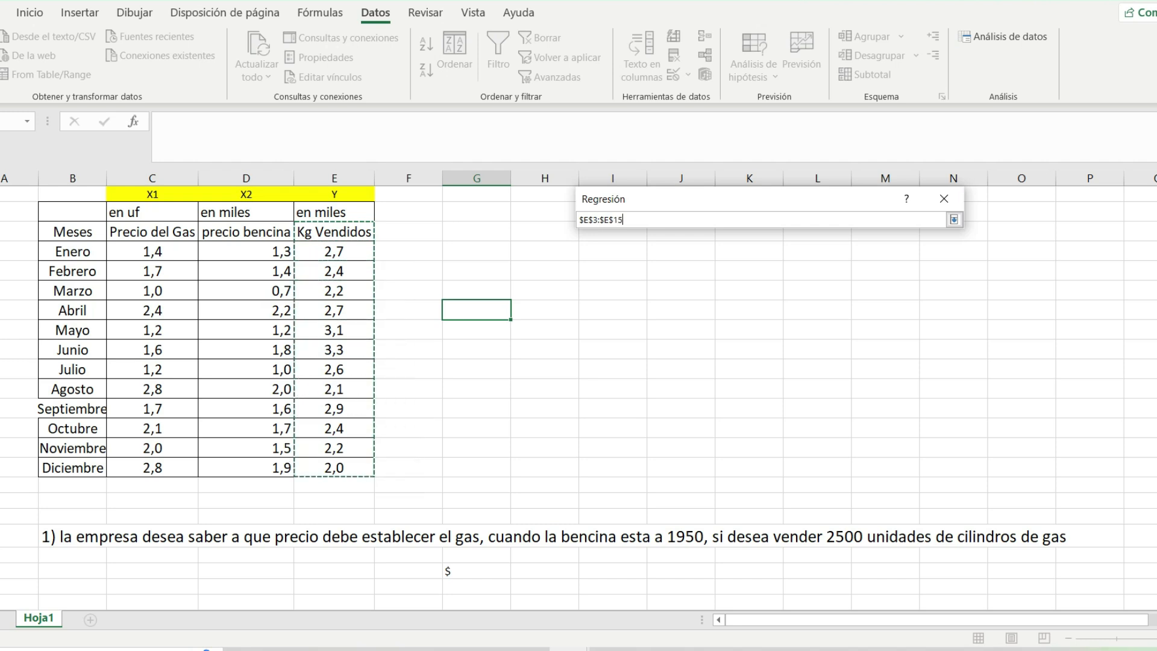
click(943, 198)
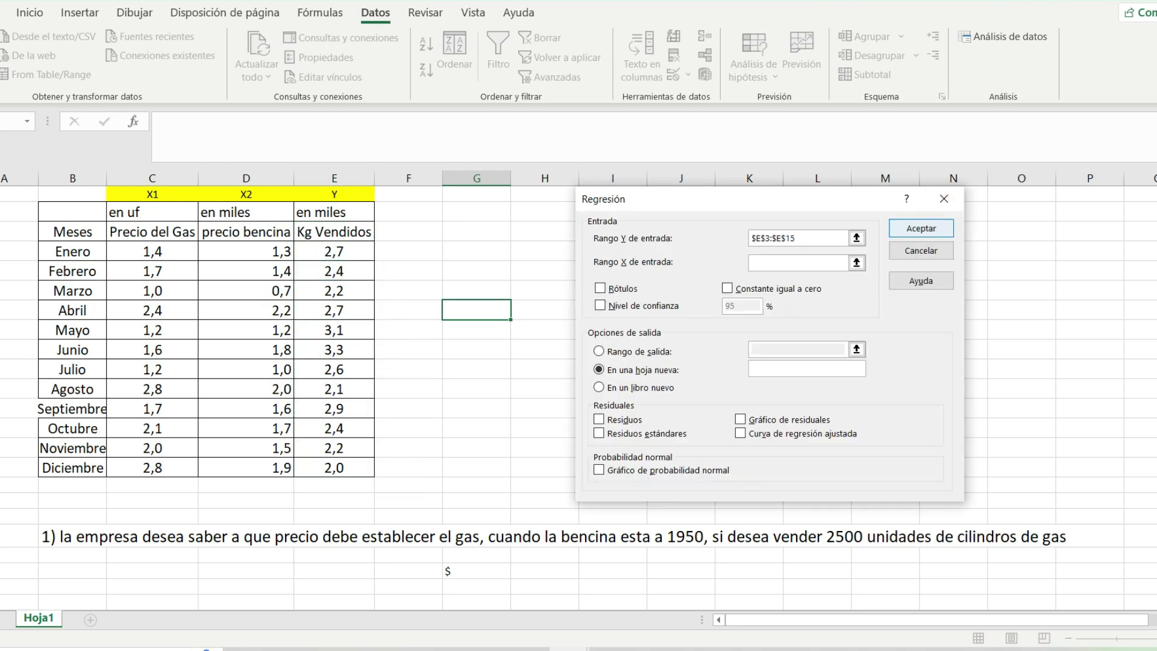
- Set the X input range to $C$3:$D$15, enable Rótulos, and run the regression with output on a new sheet
click(857, 262)
drag(151, 232, 285, 473)
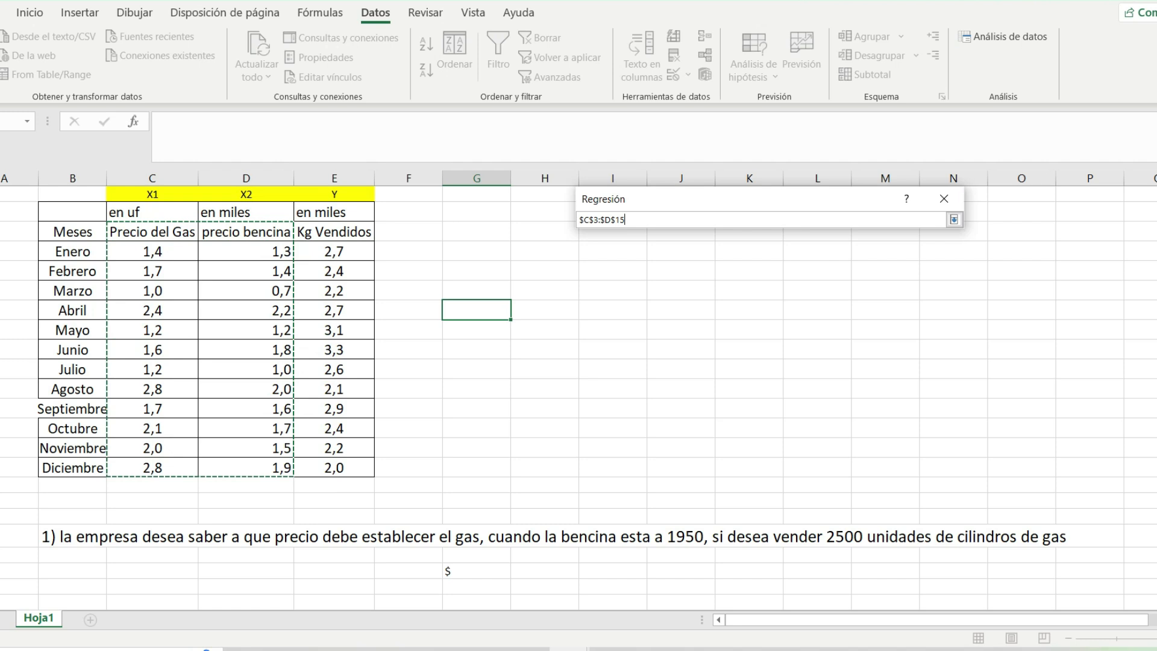
click(953, 219)
click(600, 289)
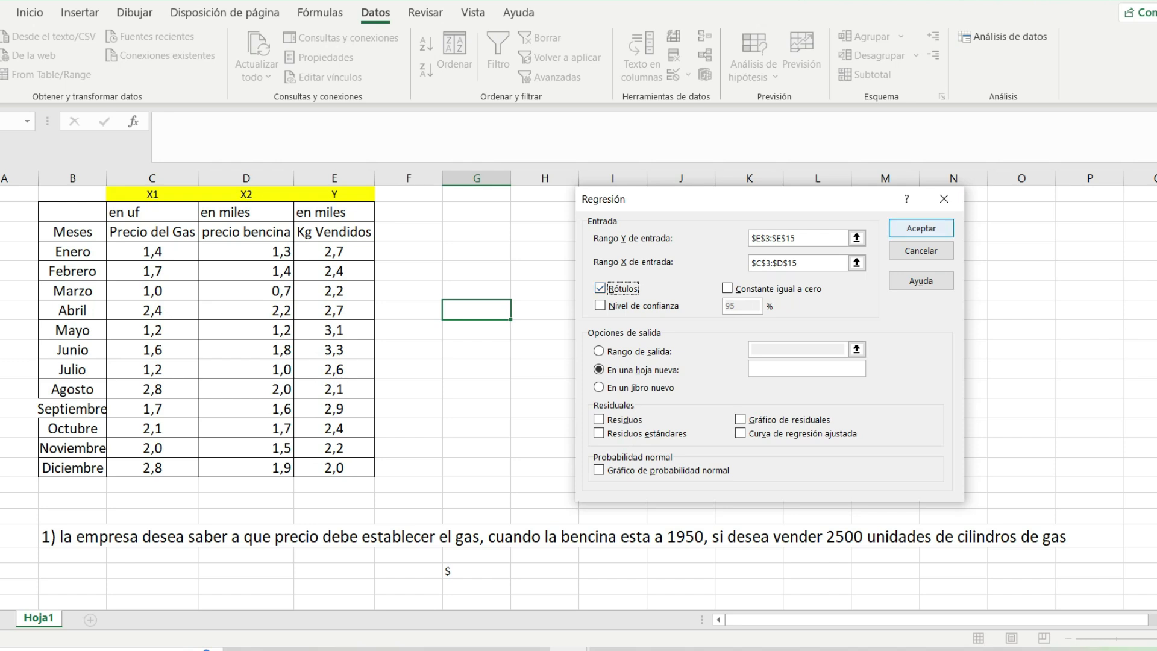
click(920, 228)
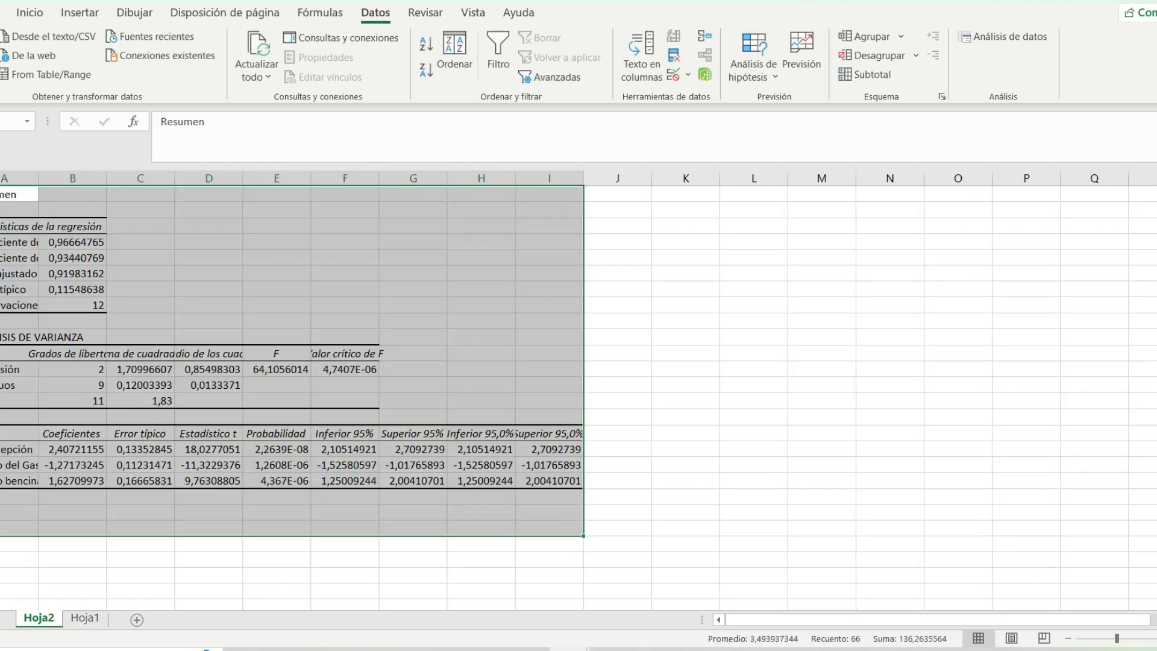
- Fit column A of the regression output to its contents and fill the three coefficients in B17:B19 with yellow
double_click(39, 178)
click(657, 321)
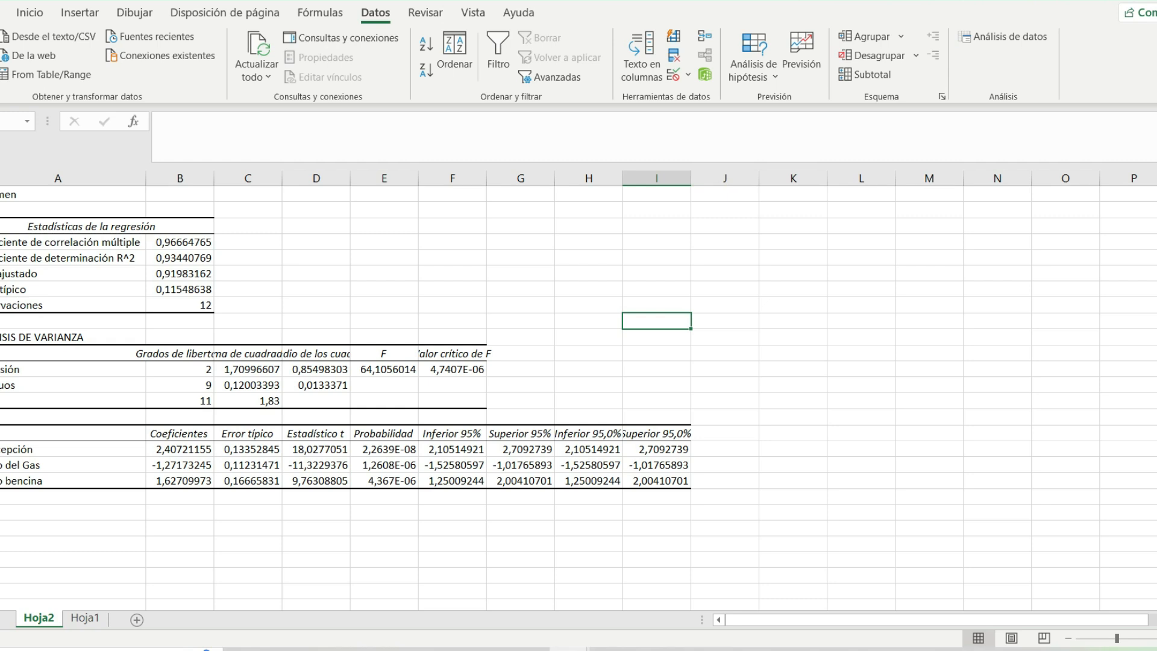
drag(179, 449, 181, 482)
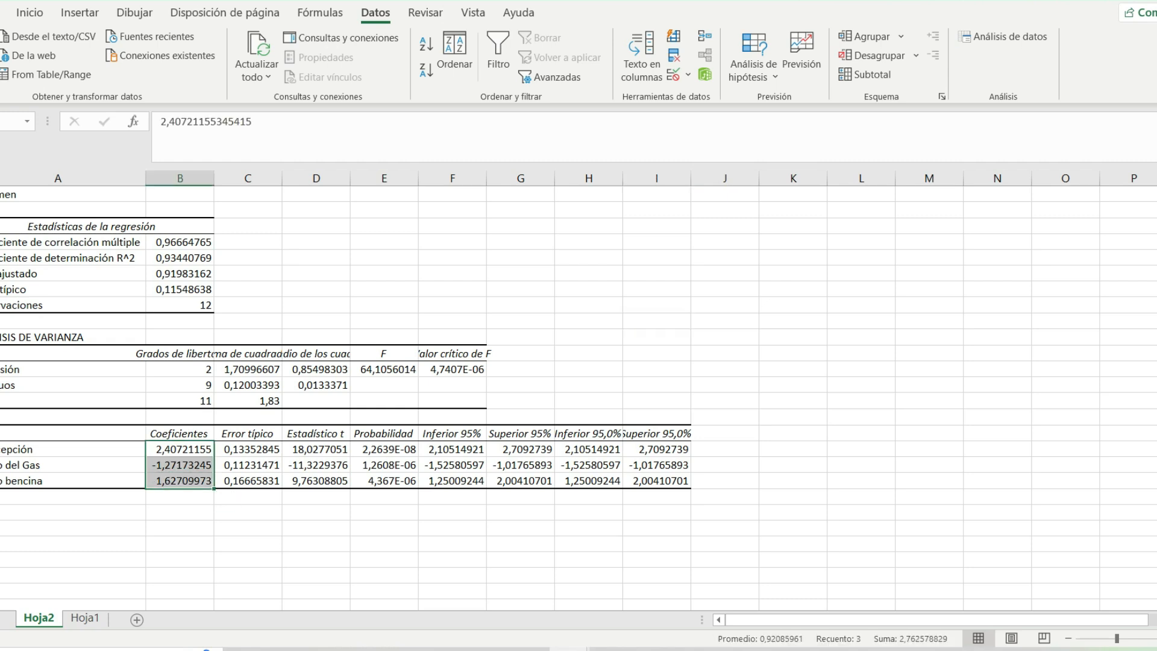
click(29, 12)
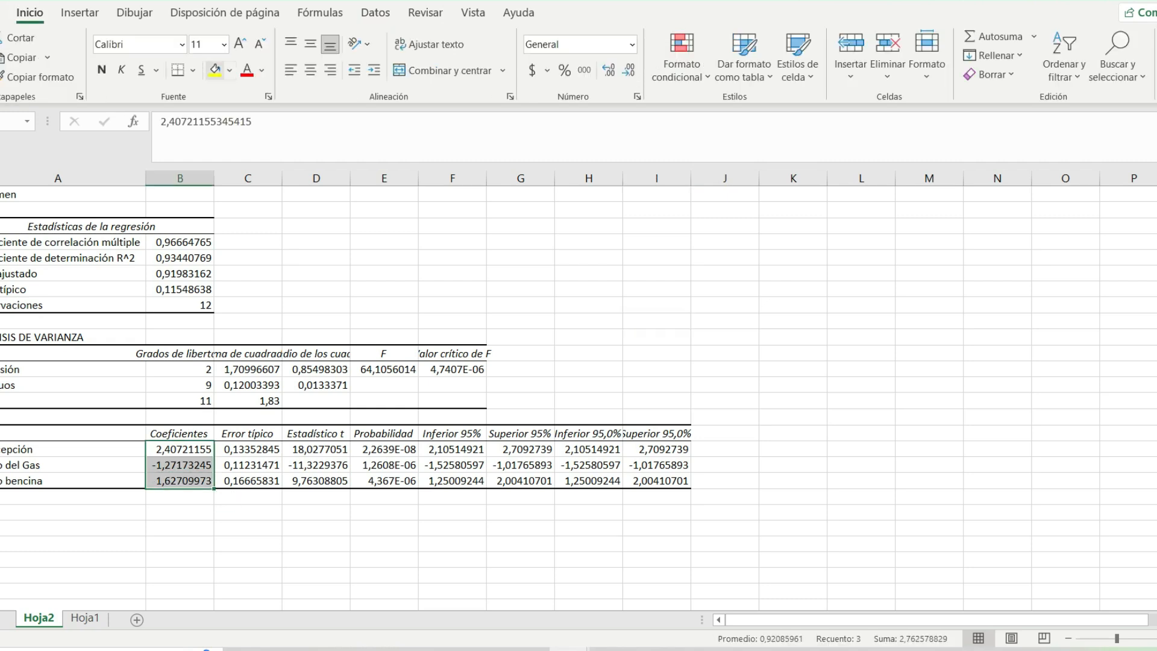
click(214, 70)
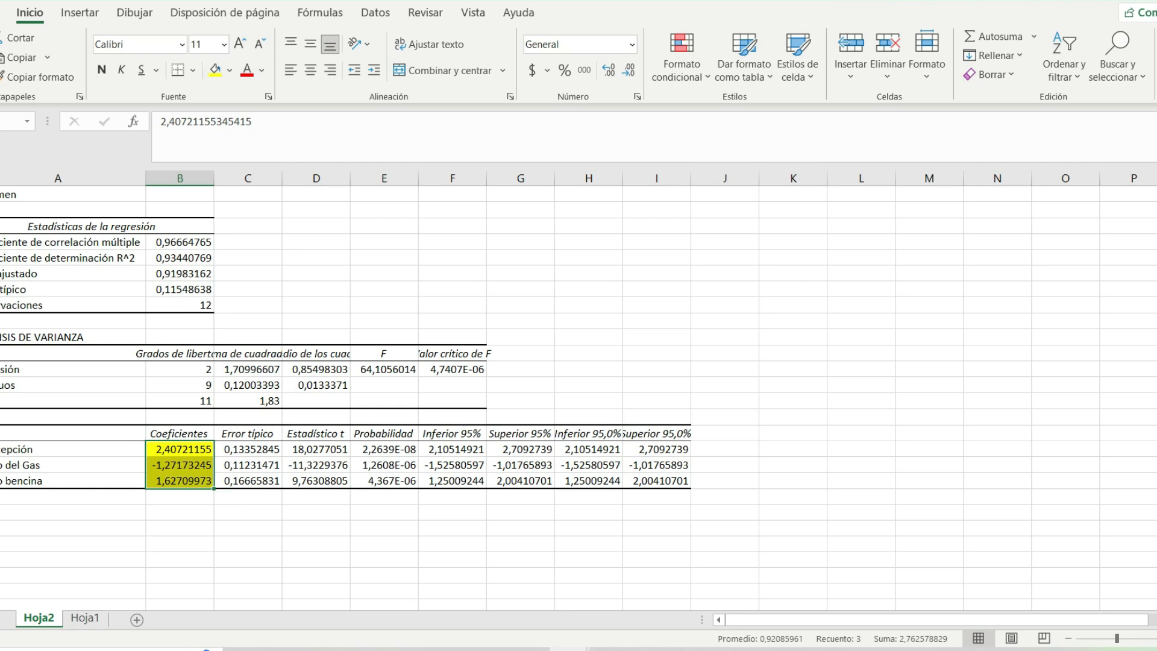
scroll(578, 390, up, 2)
click(308, 583)
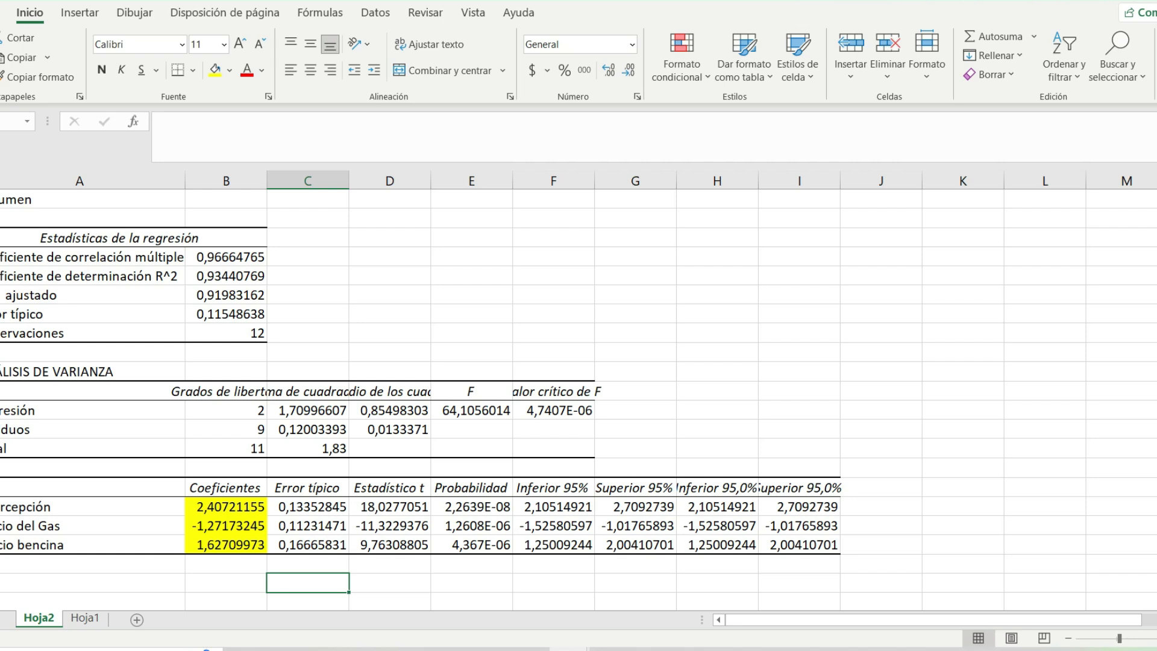
click(554, 257)
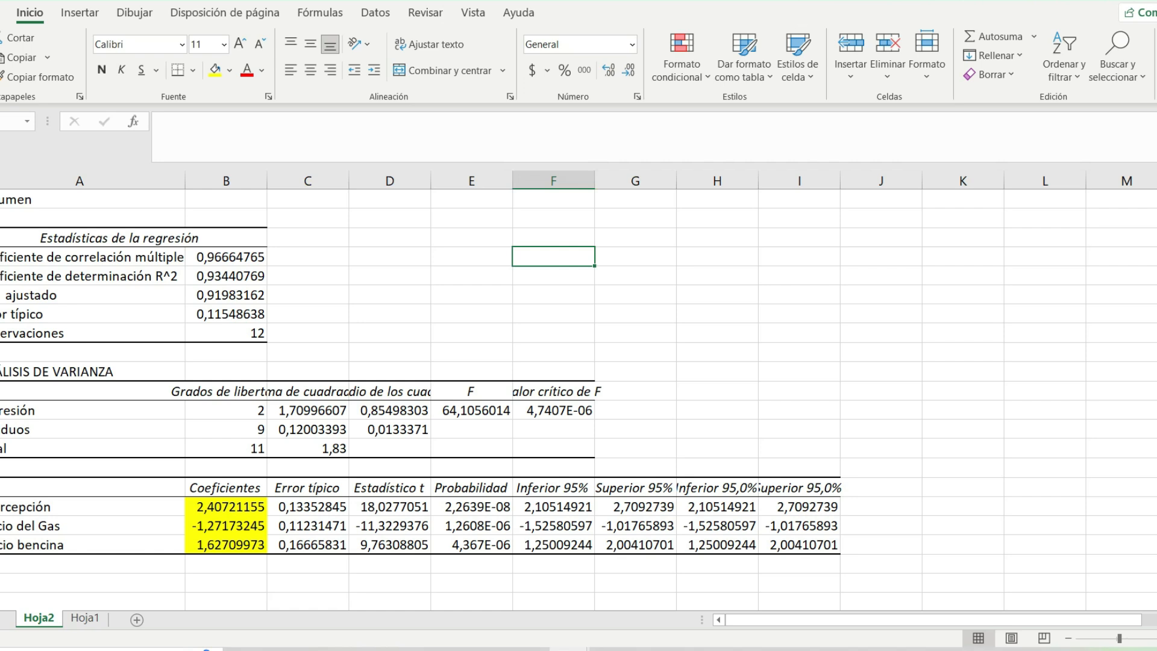
text(Y=)
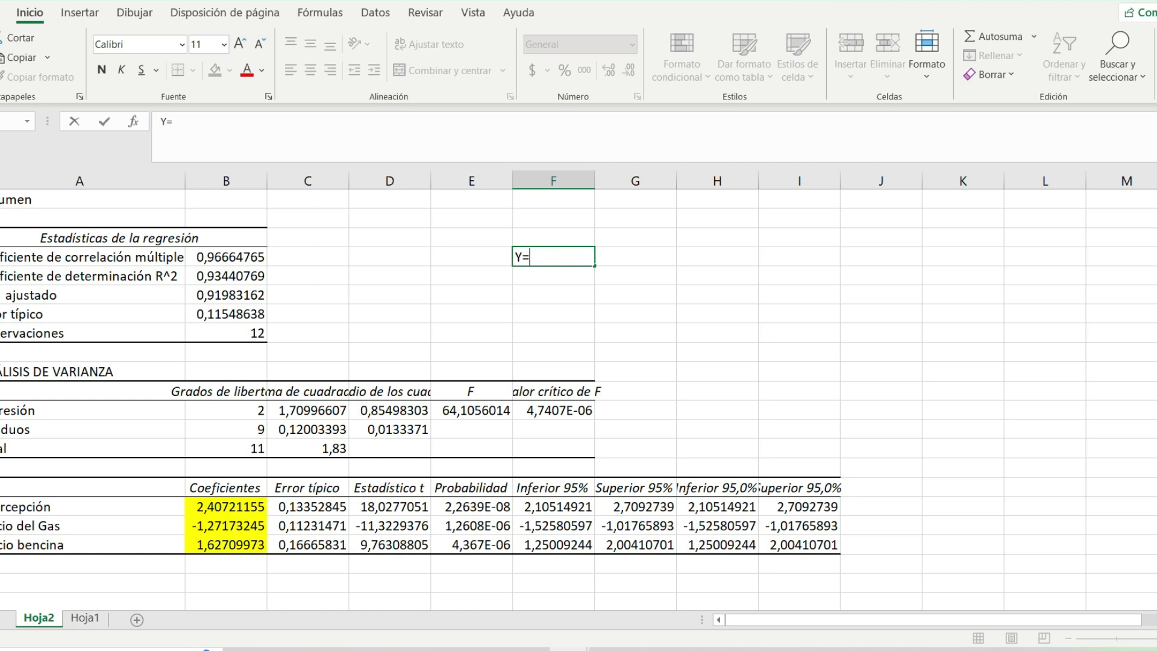
click(226, 545)
drag(250, 122, 159, 122)
key(ctrl+c)
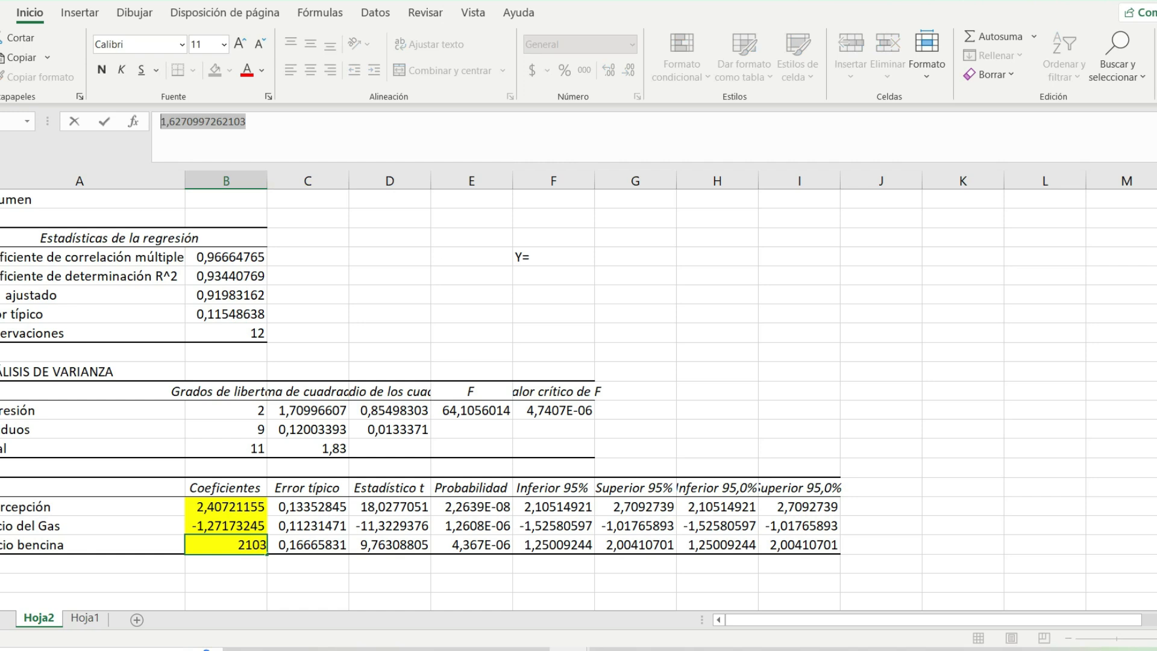
key(Escape)
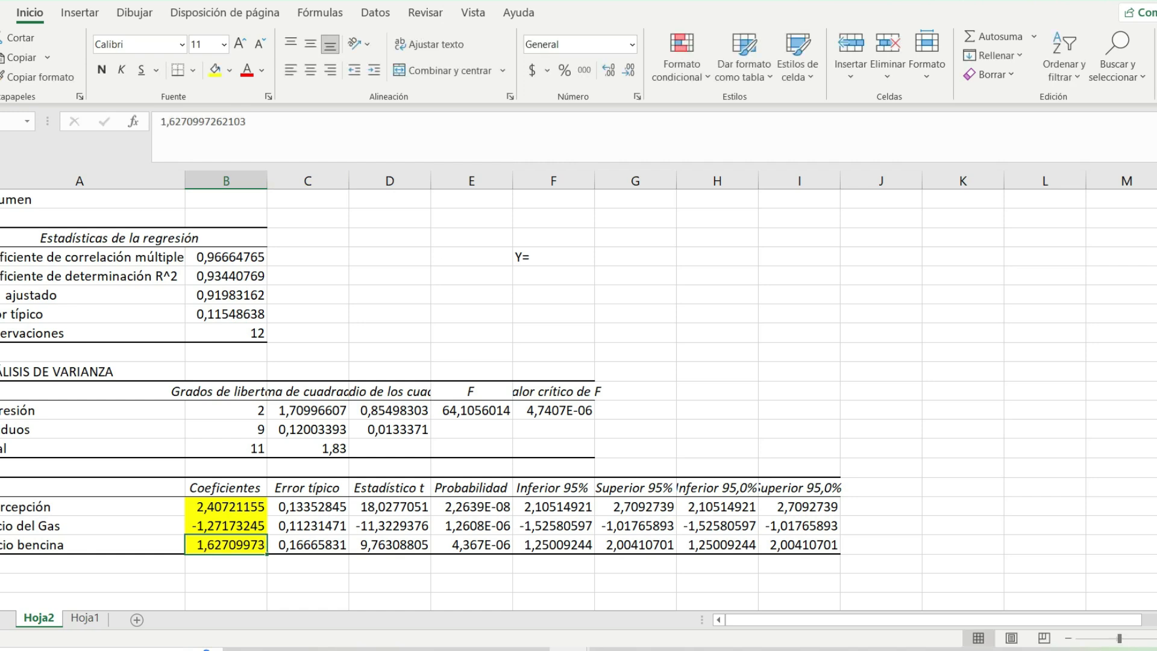
click(553, 256)
click(175, 123)
key(ctrl+v)
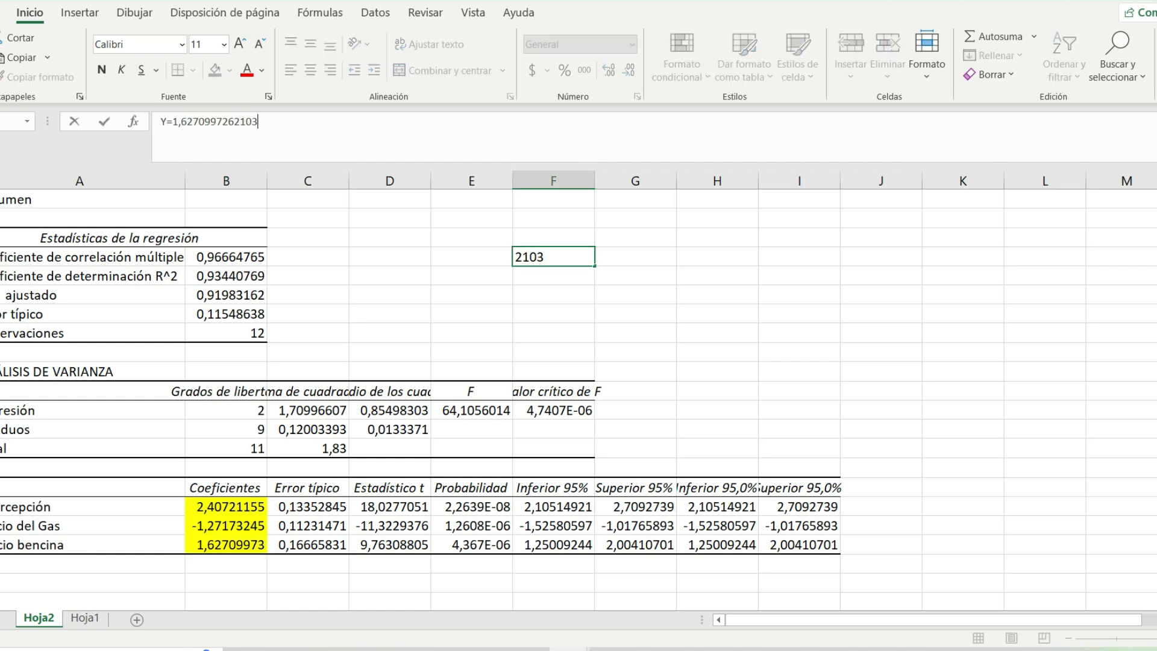
text(* Precio Bencina)
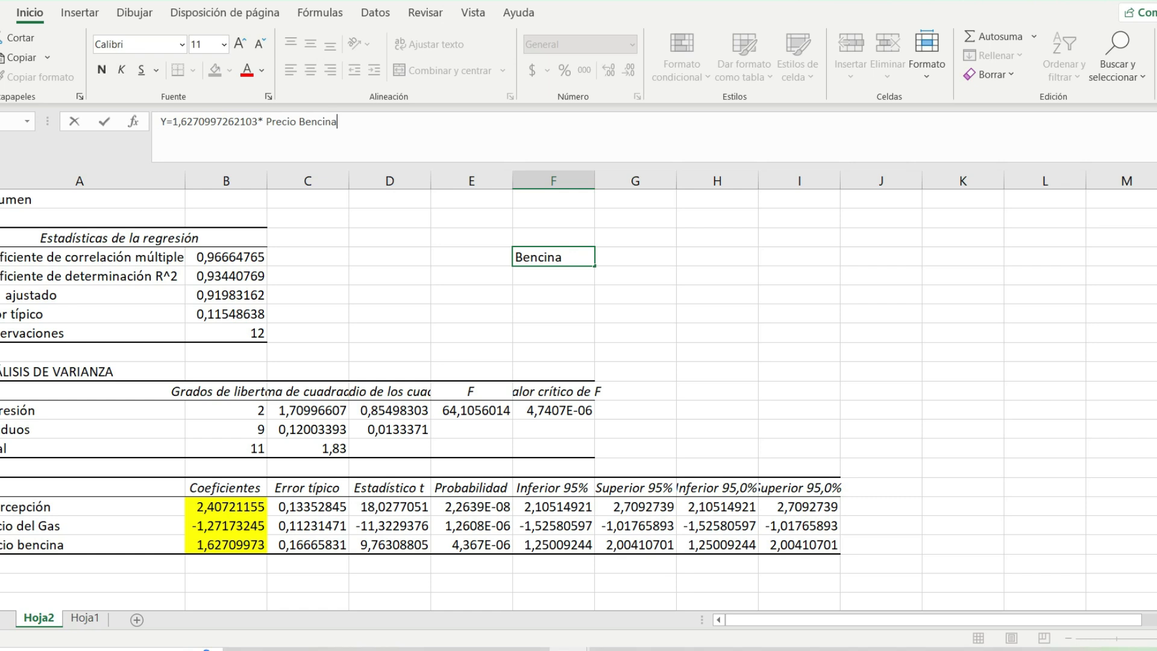
click(225, 526)
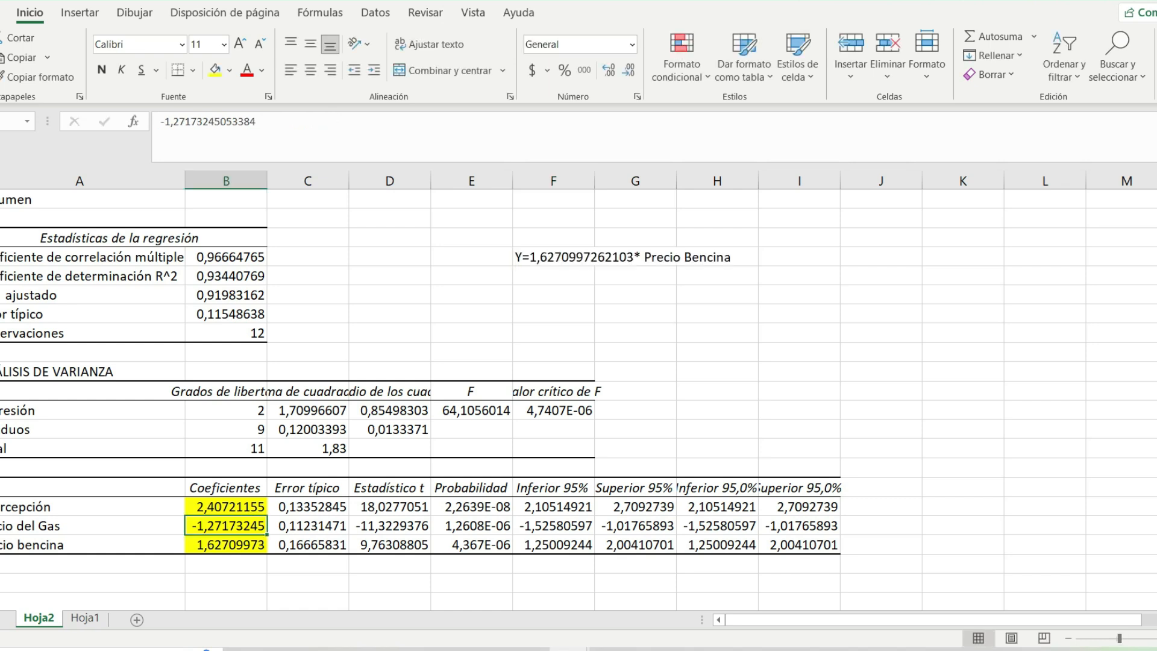
drag(258, 122, 160, 122)
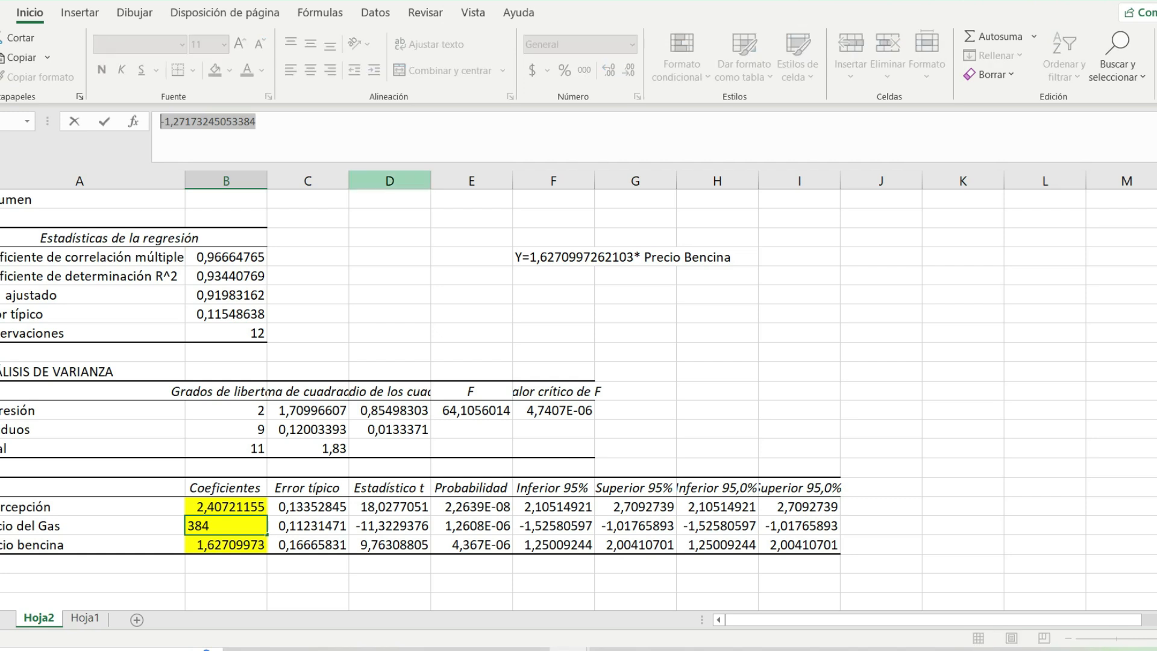
click(553, 258)
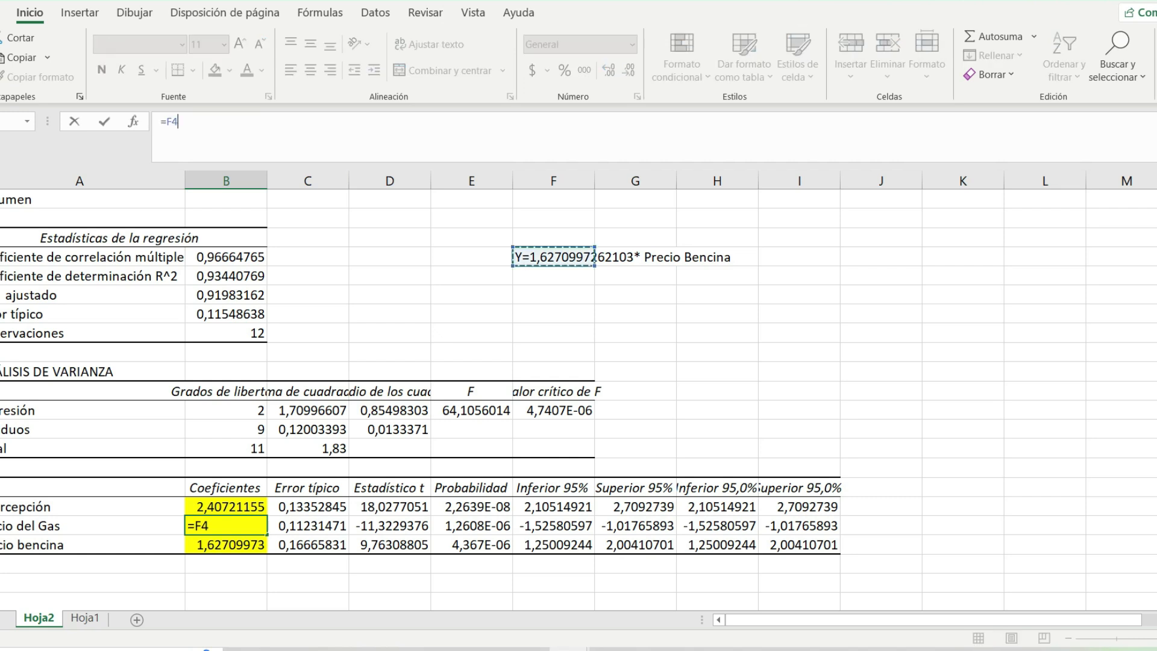
key(Escape)
click(553, 257)
click(339, 122)
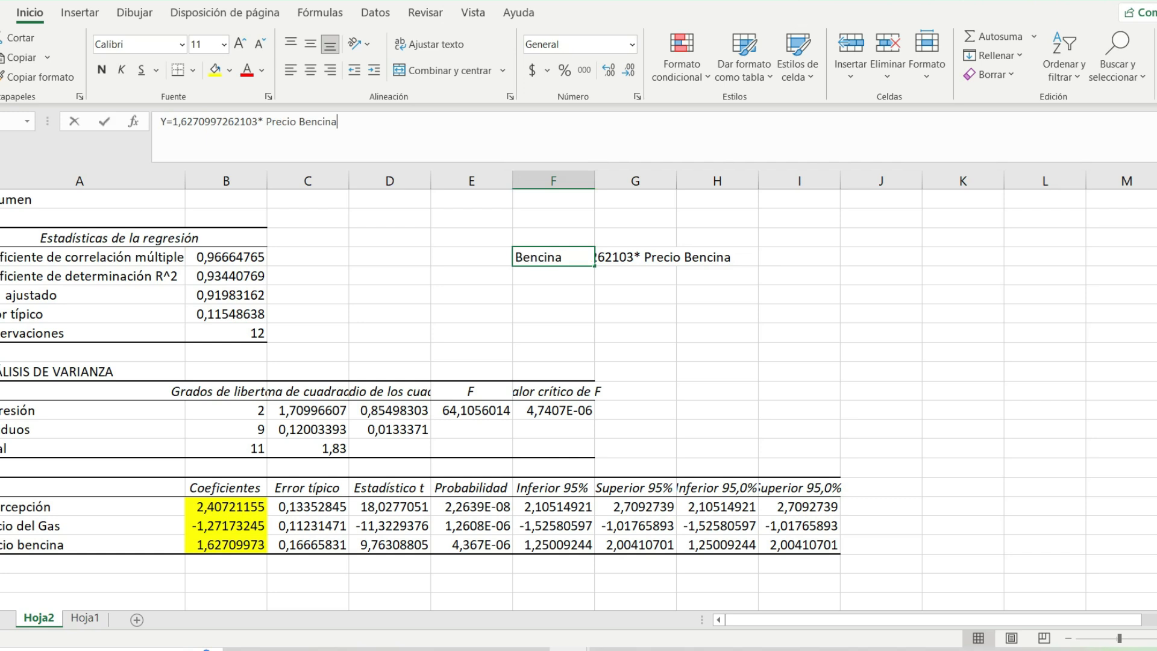
key(ctrl+v)
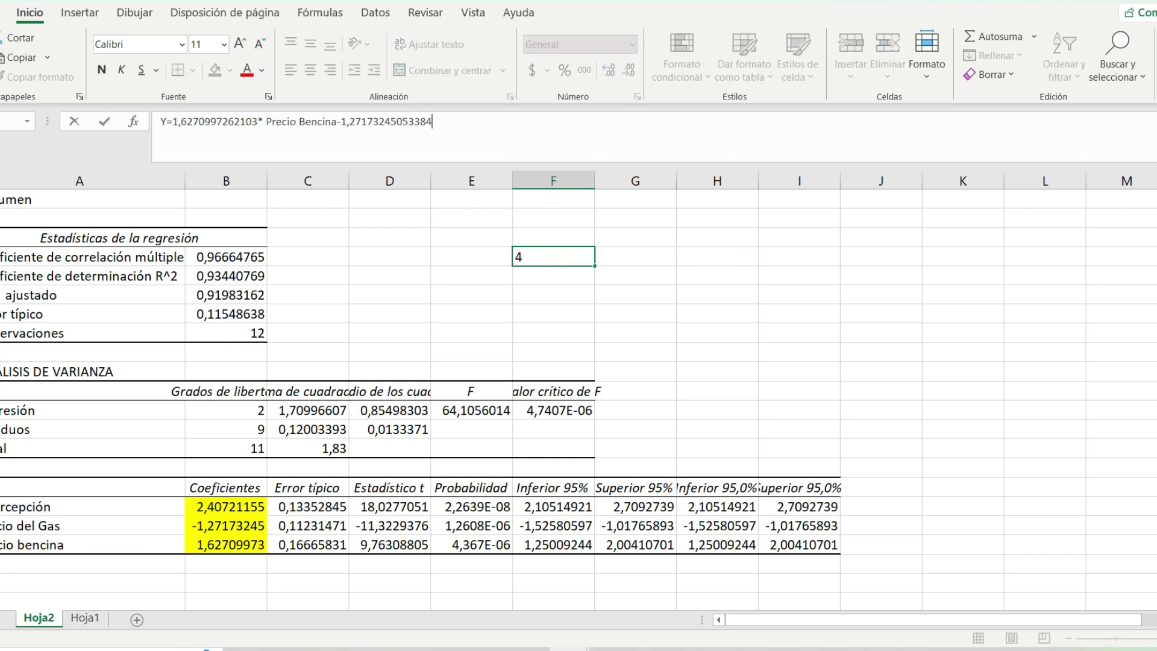
text(* precio gas)
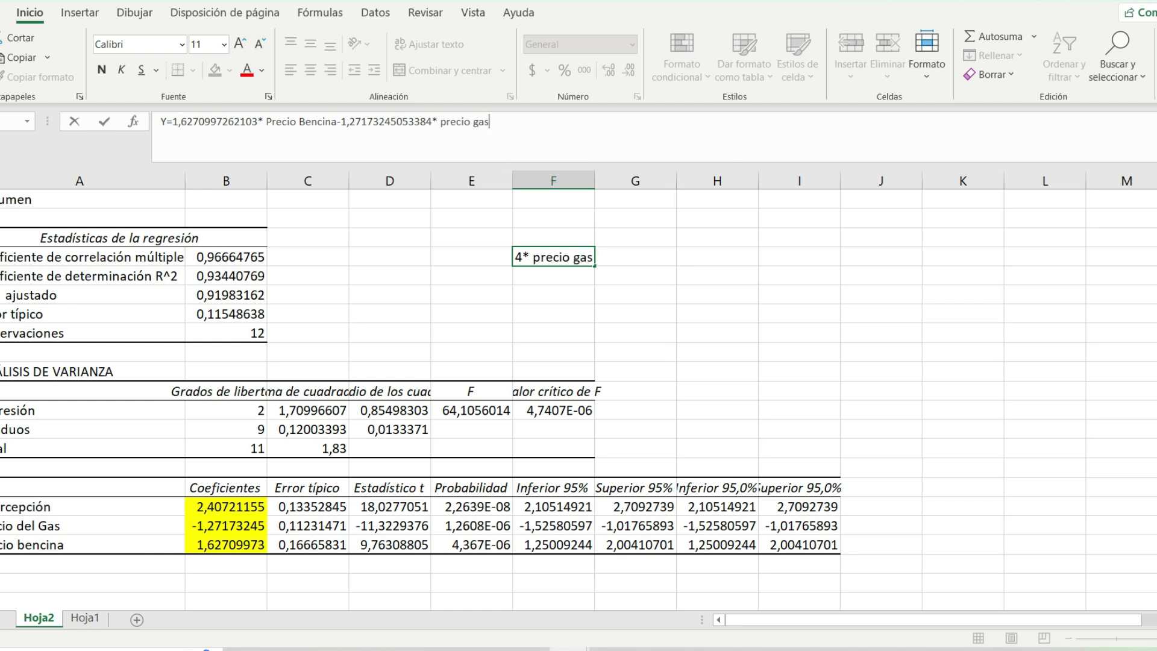
click(226, 507)
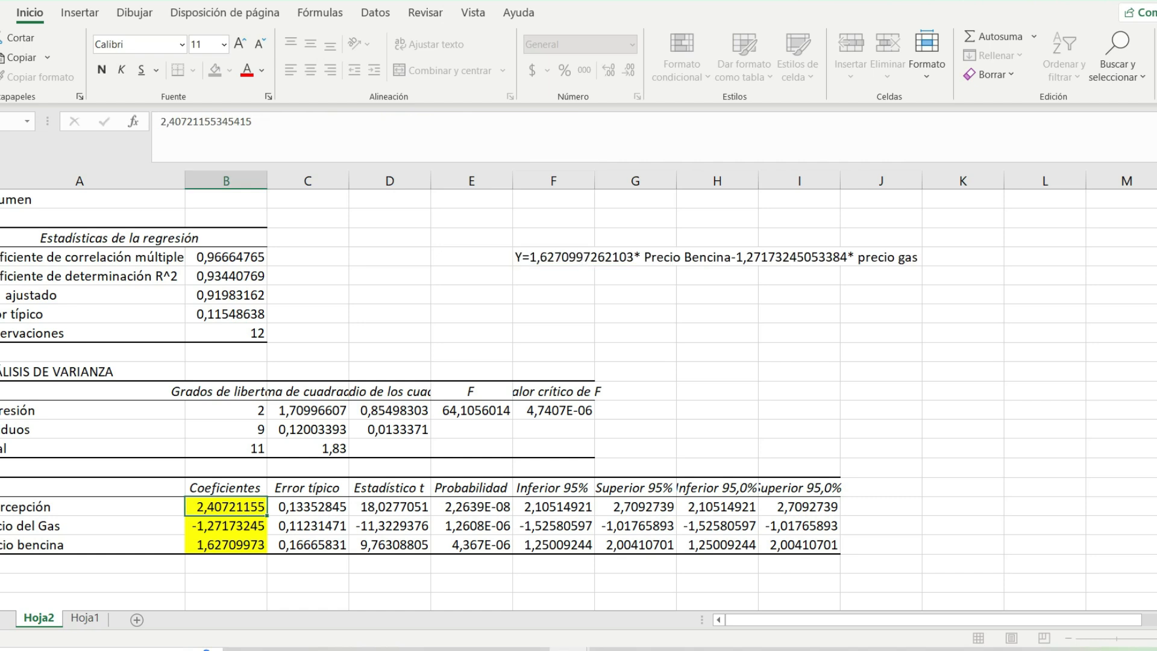
drag(256, 122, 159, 122)
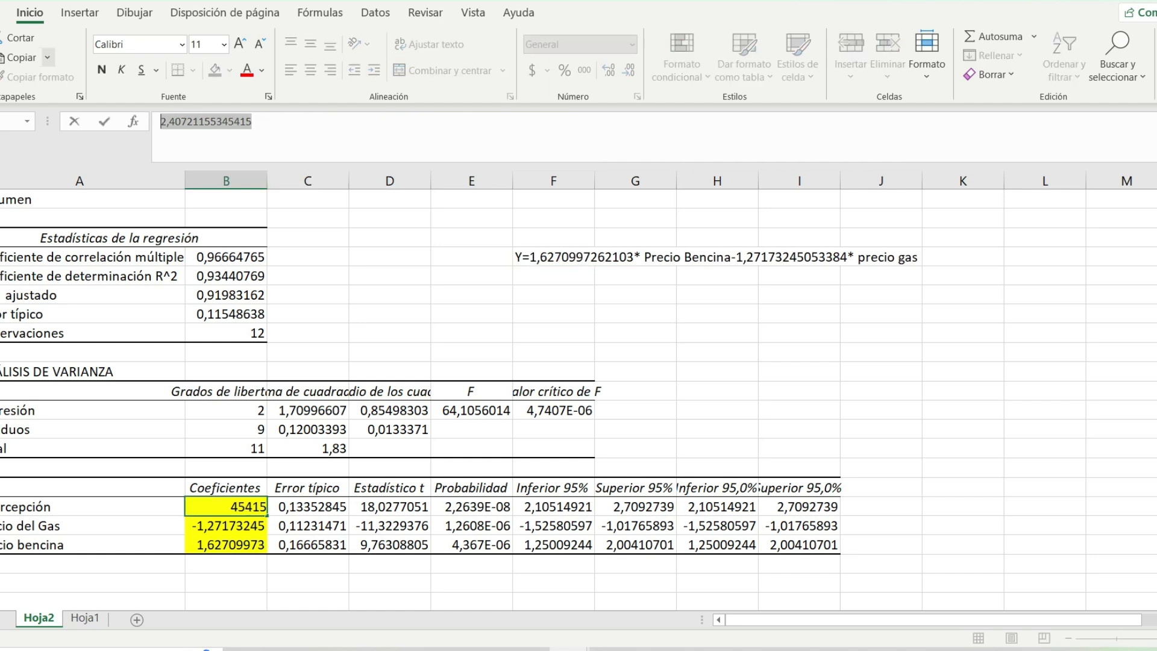
key(Escape)
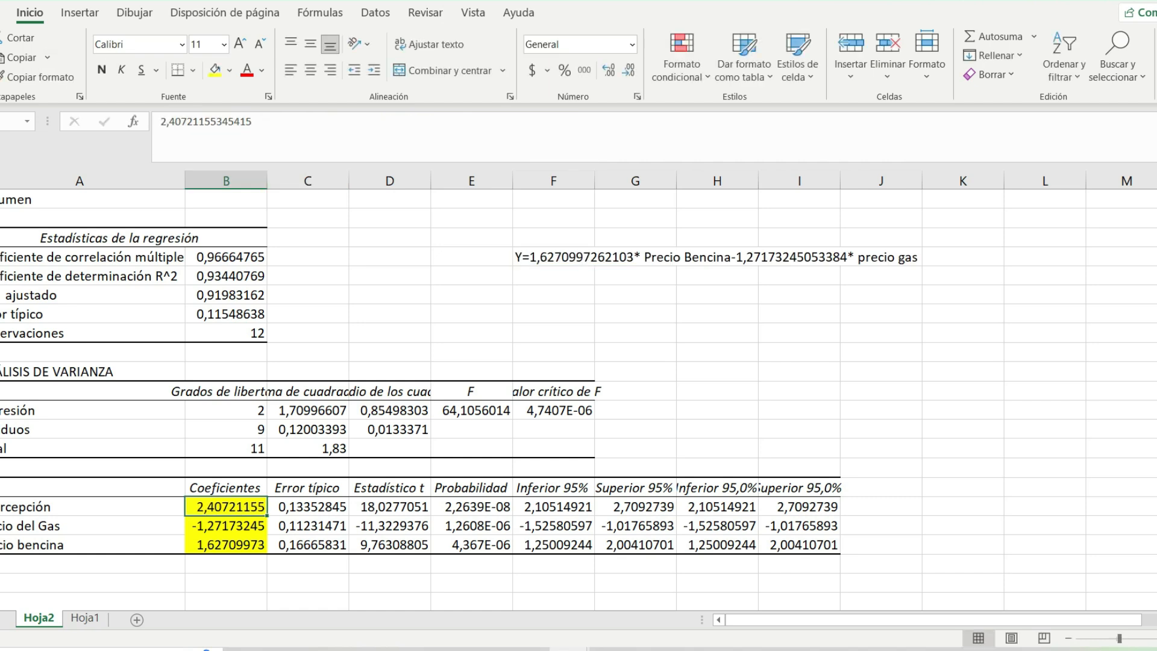
click(553, 258)
click(498, 123)
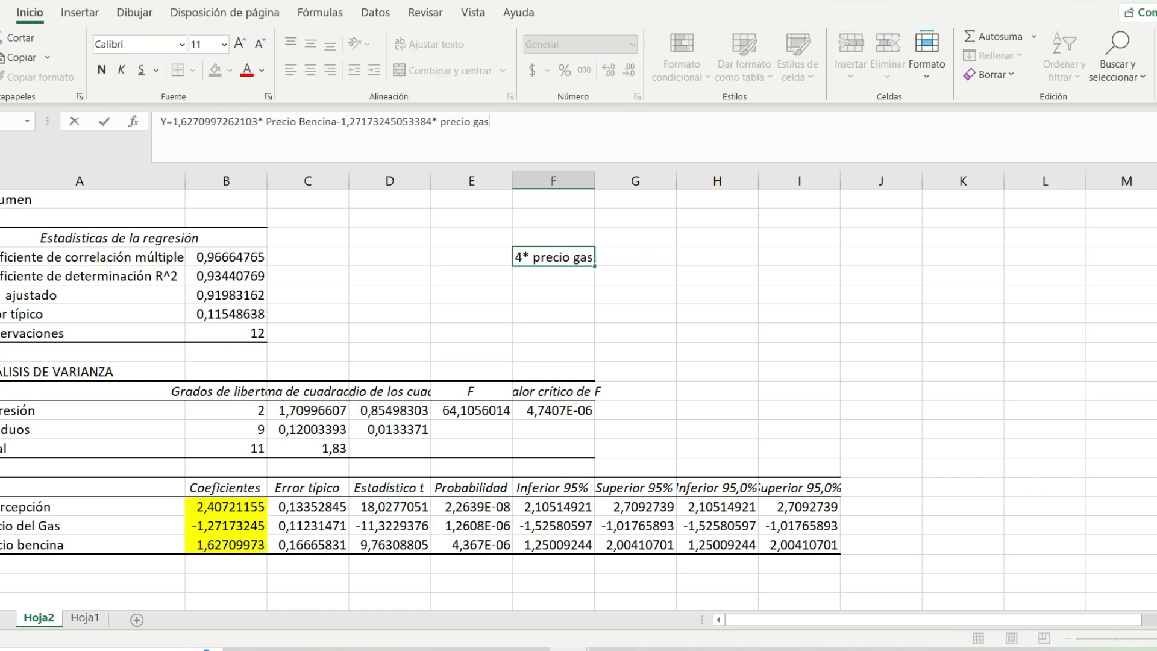
text(+)
key(ctrl+v)
key(Return)
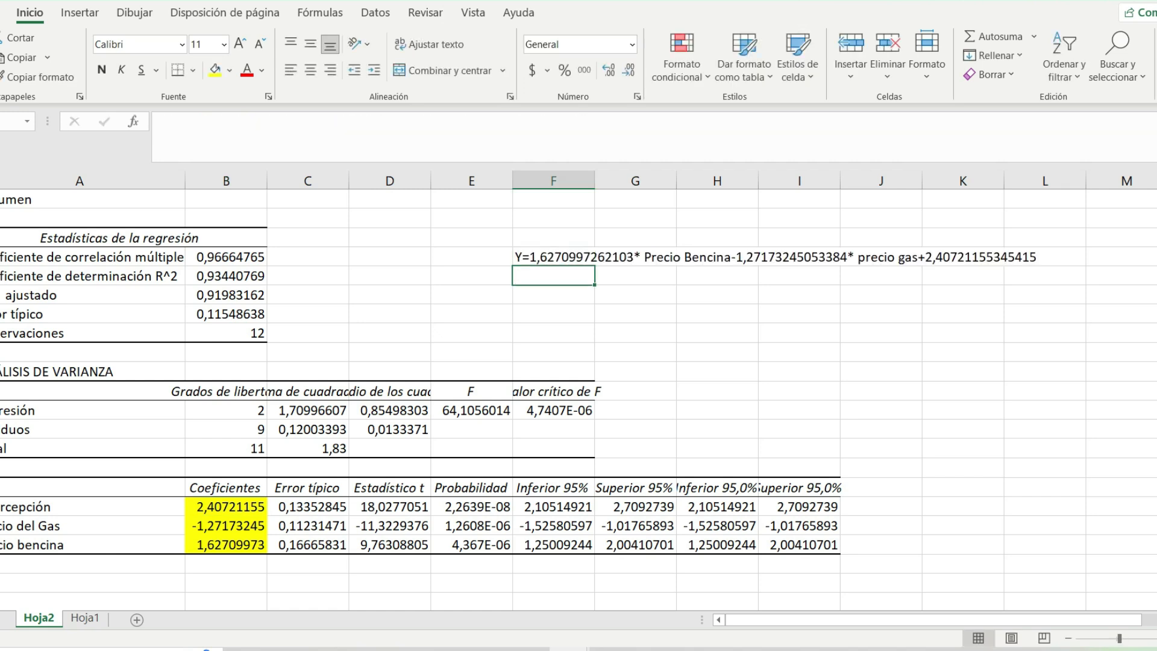
- Merge and center the regression equation across F4:L4
click(593, 257)
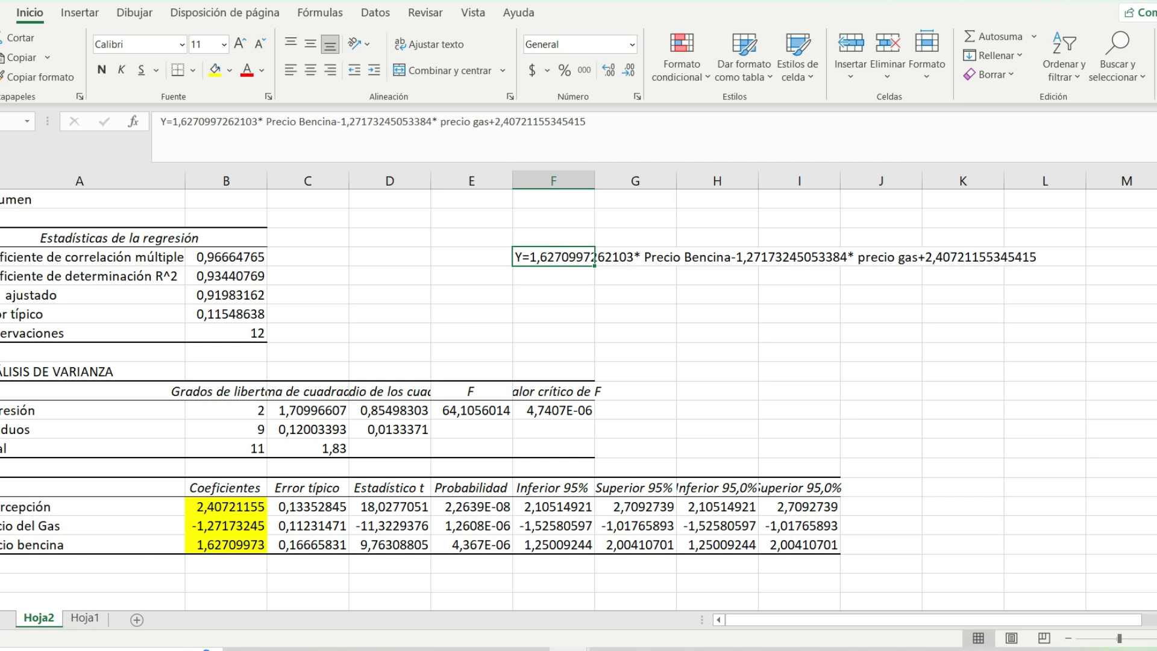
drag(593, 257, 1076, 258)
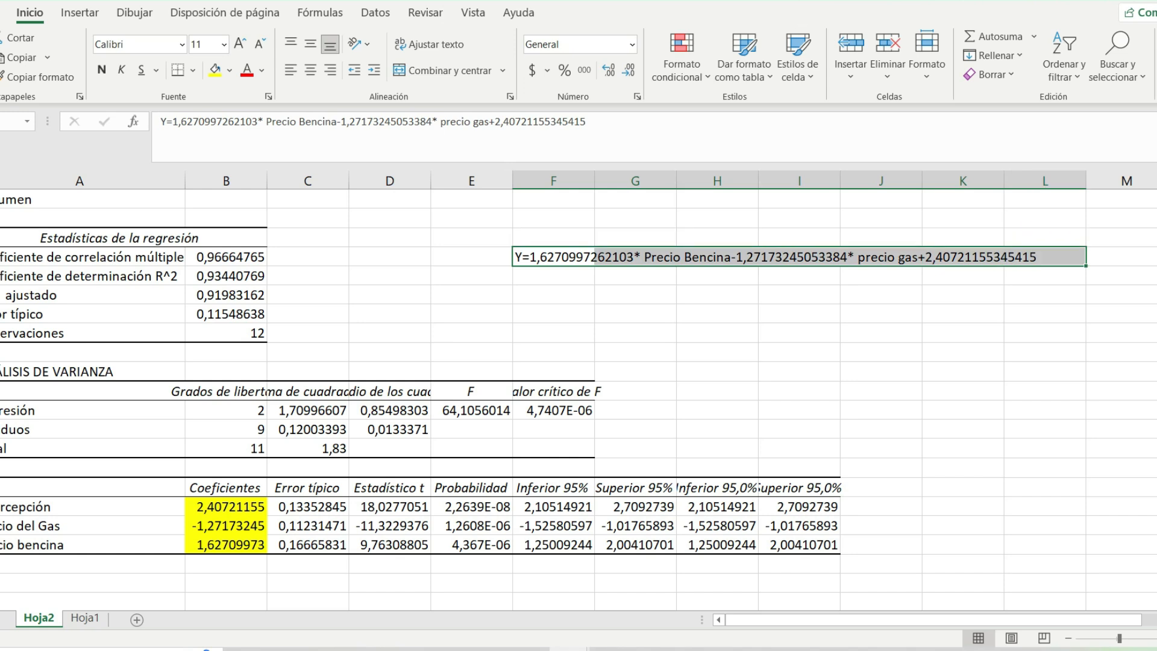
click(449, 70)
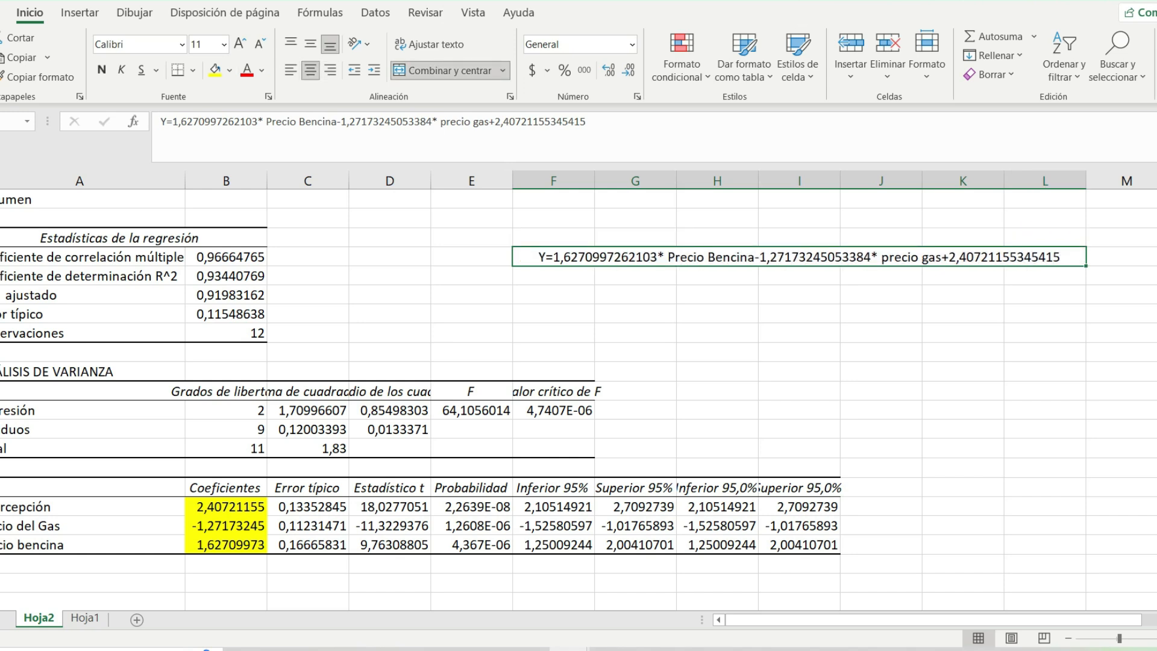
- Put a border around the merged equation cell and fill it with orange
click(193, 70)
click(235, 260)
click(230, 70)
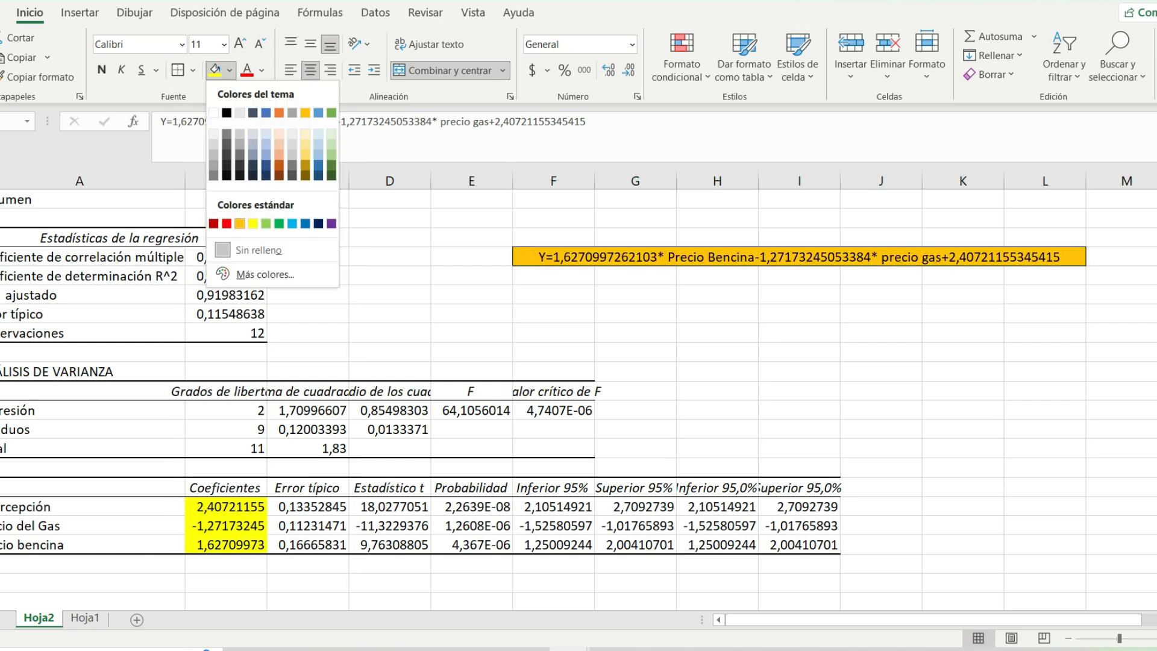
click(240, 223)
click(881, 391)
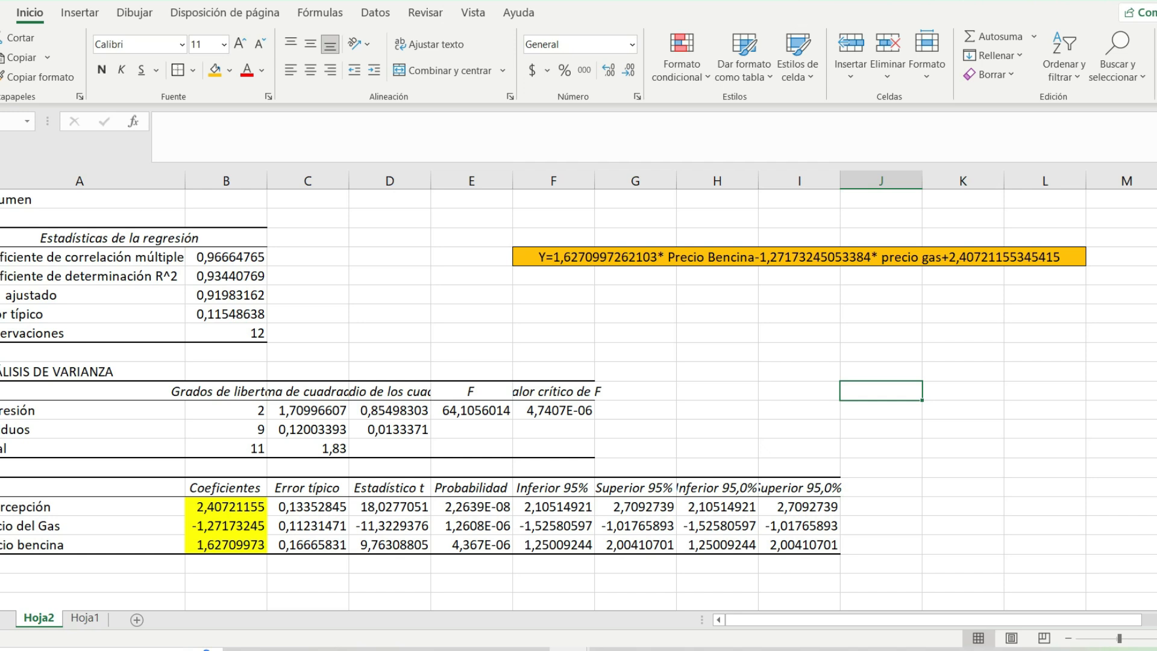
- Review the data and question on Hoja1 against the equation on Hoja2, and inspect the R^2 value in B5
click(84, 617)
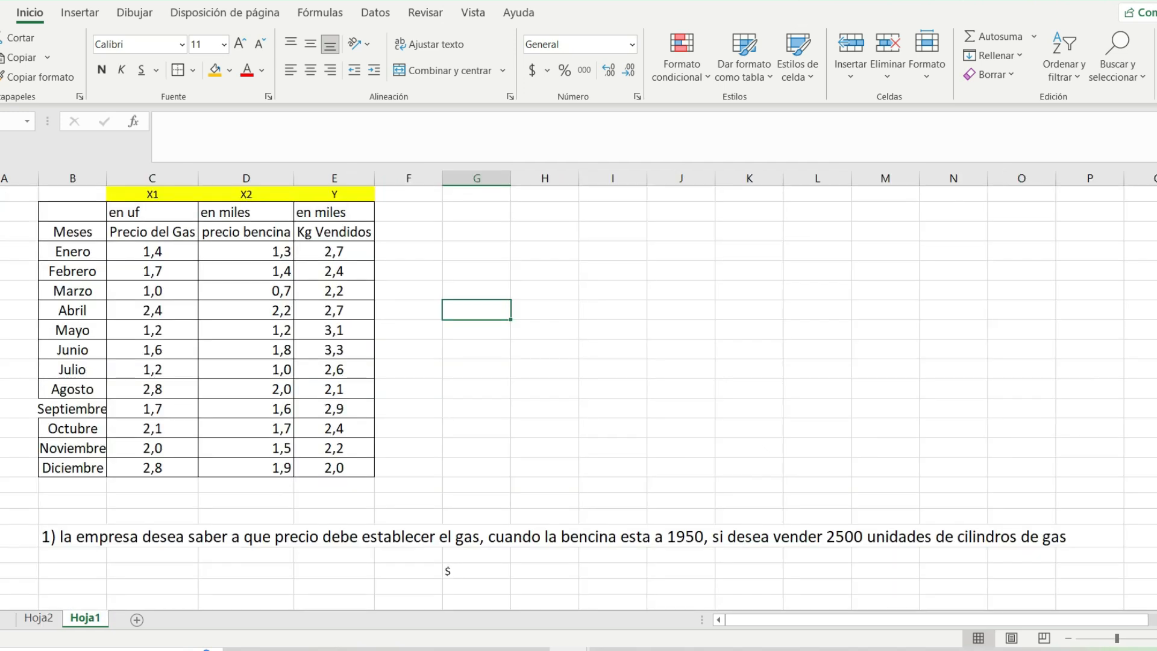
click(38, 617)
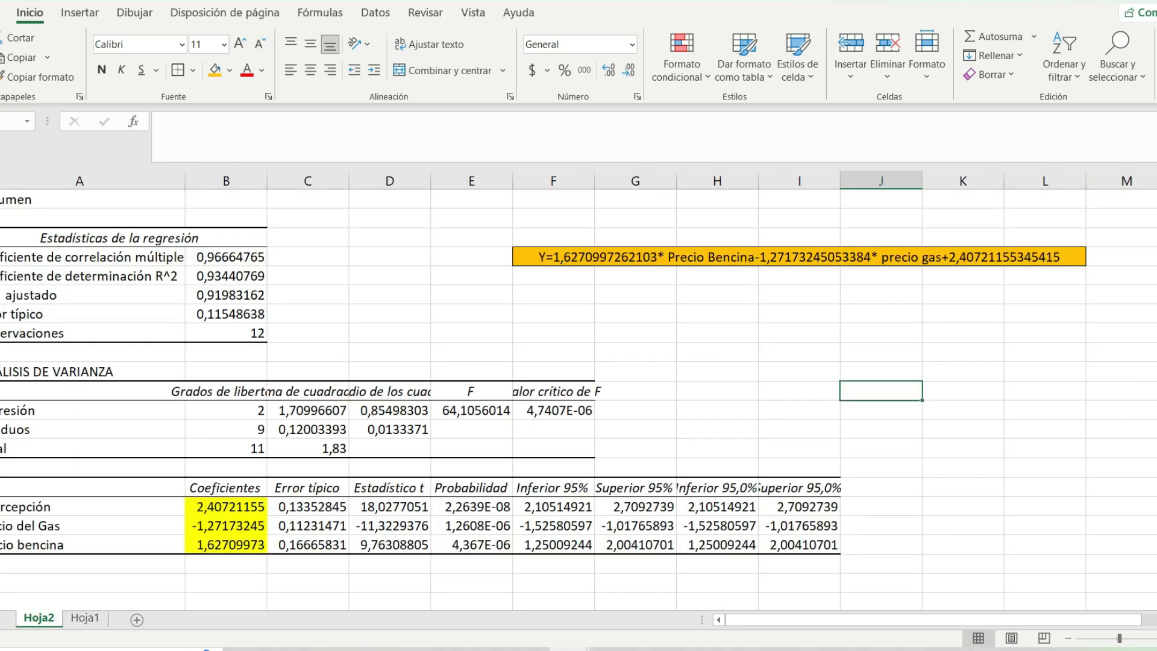
click(635, 332)
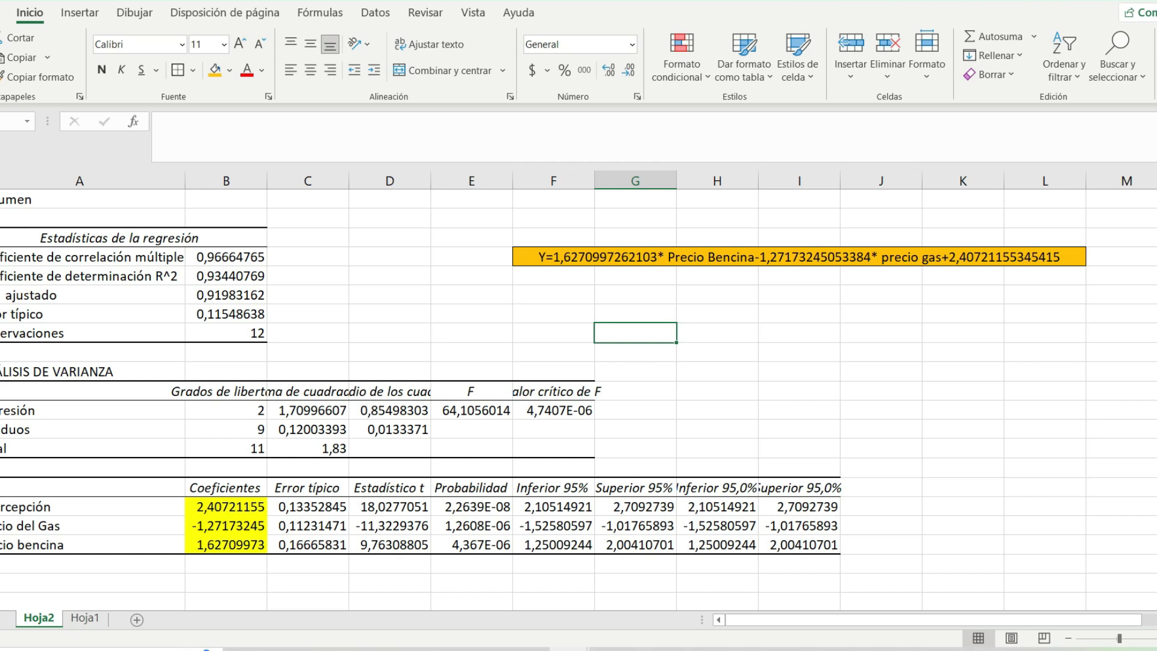
click(84, 618)
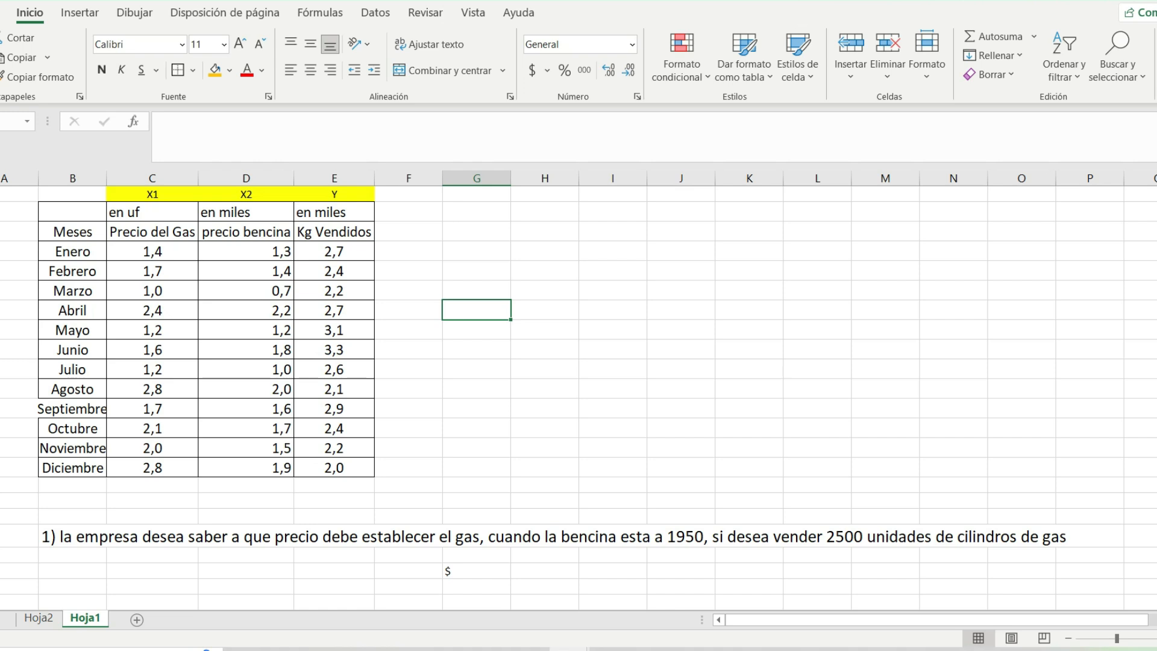
click(38, 617)
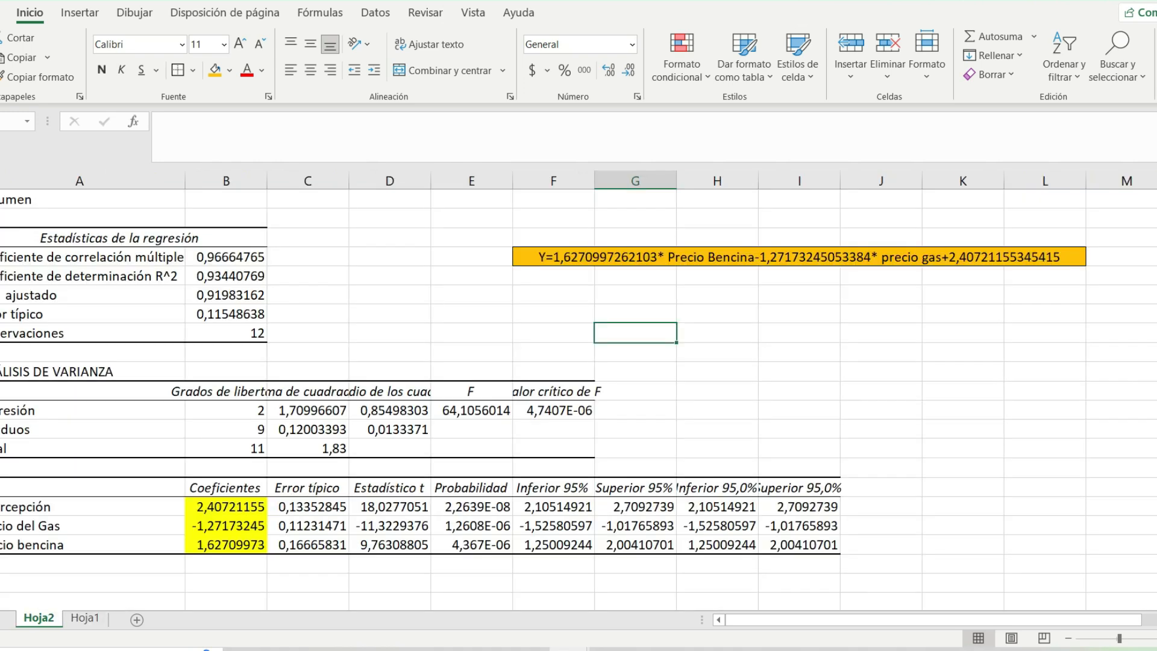
click(226, 276)
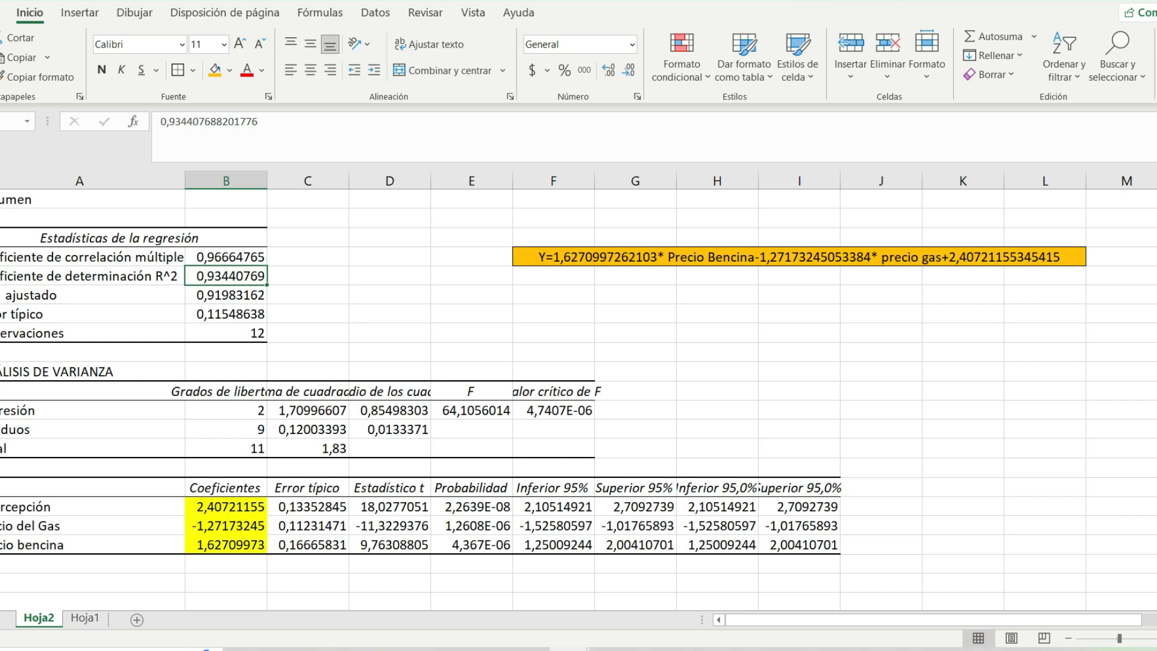
- Format the adjusted R^2 in B6 as a percentage and fill the cell with light green
click(226, 295)
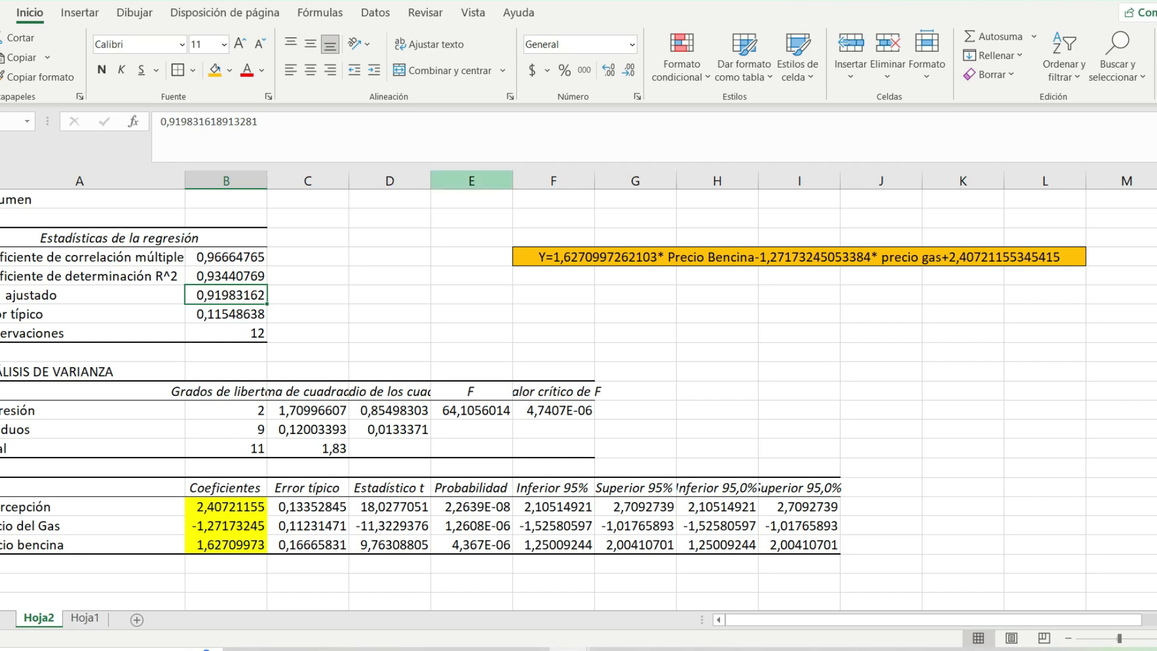
click(564, 70)
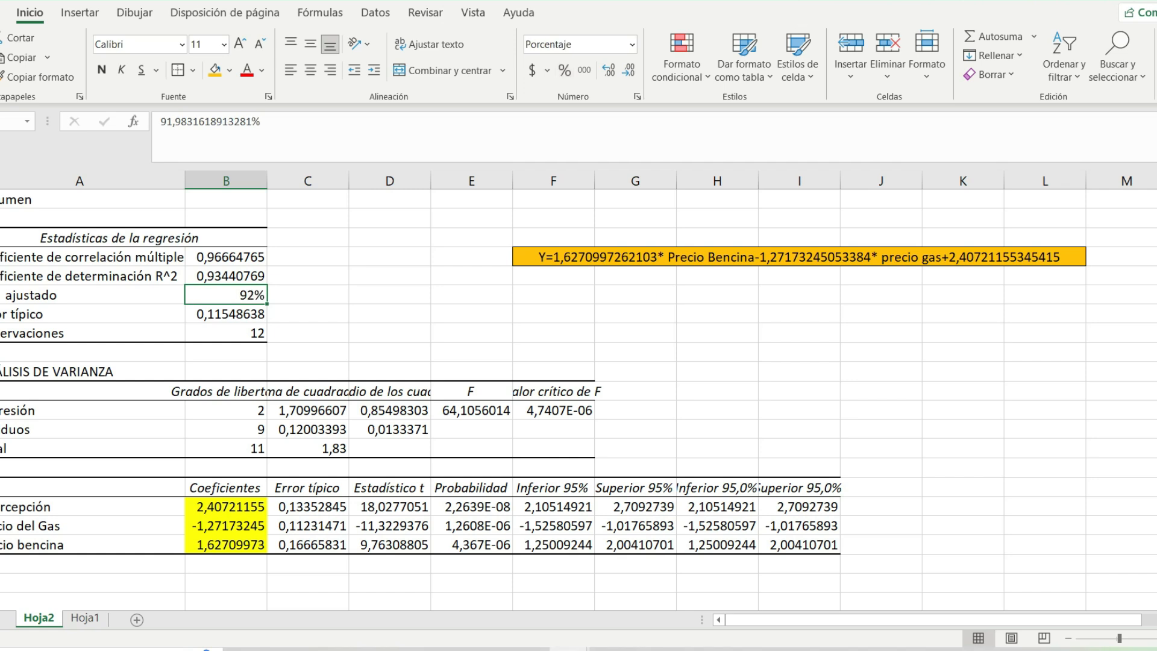
click(229, 70)
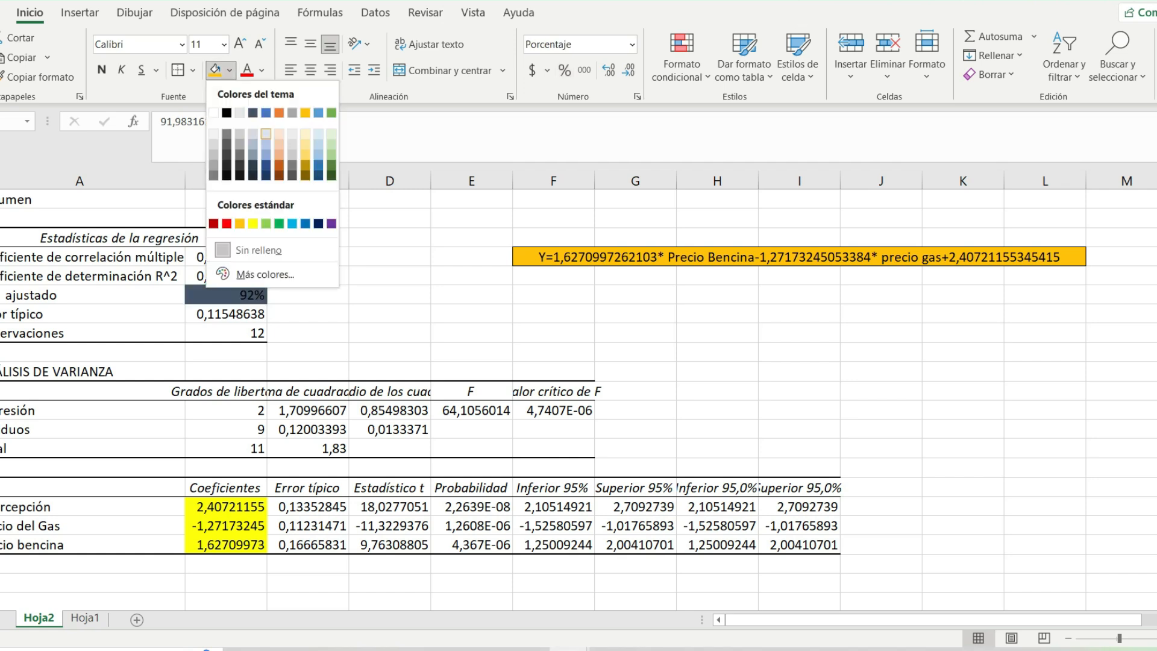
click(331, 144)
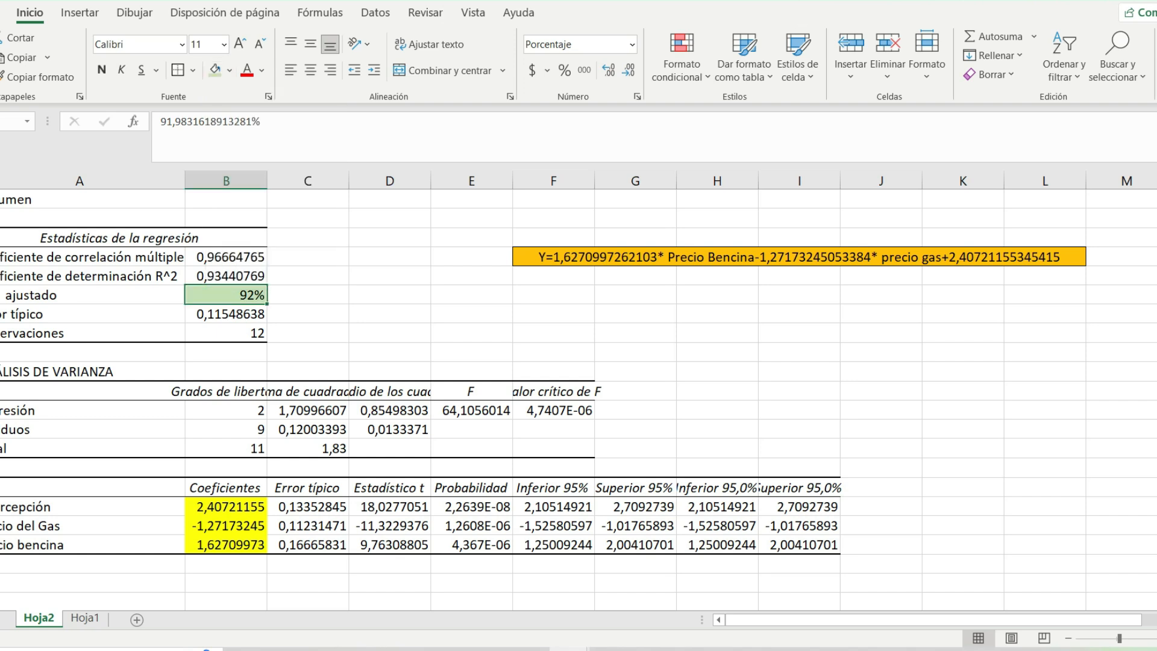
click(308, 313)
click(226, 295)
click(307, 313)
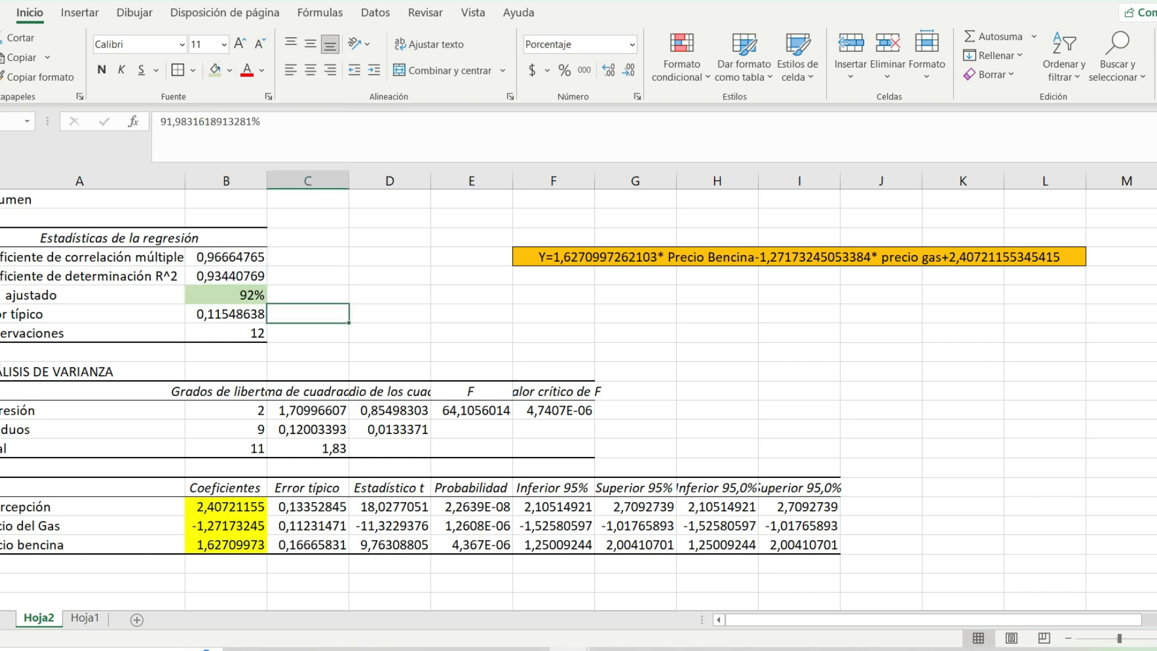
- Enlarge the font of the adjusted R^2 value in B6 to 16
click(226, 295)
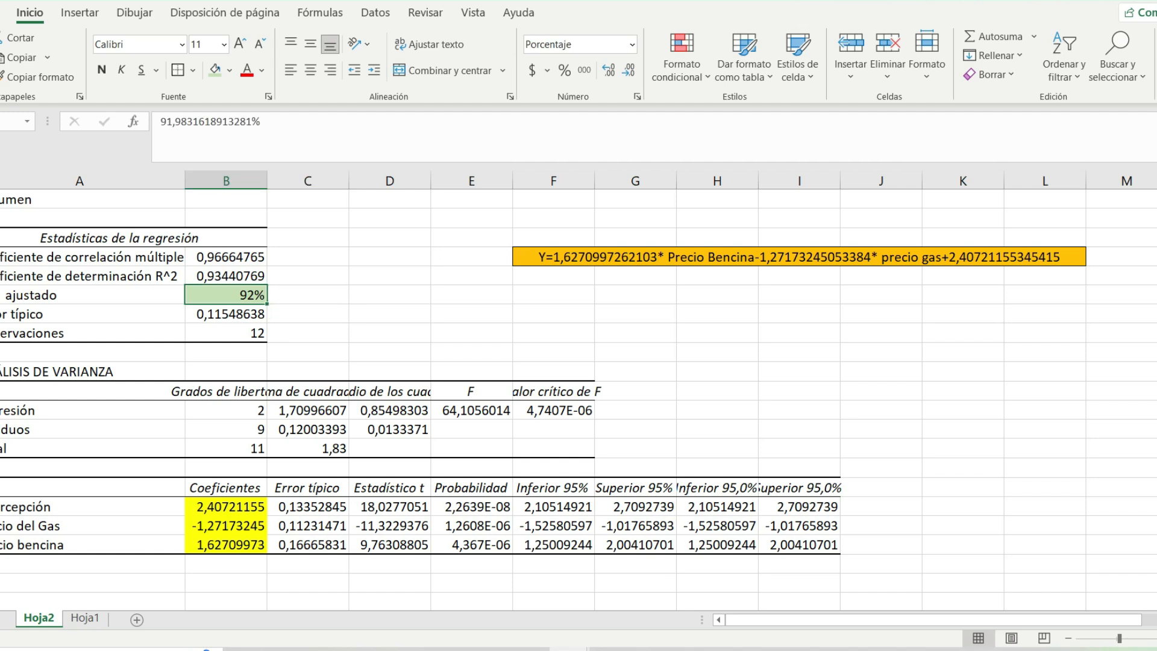
click(239, 44)
click(240, 44)
click(239, 43)
click(389, 340)
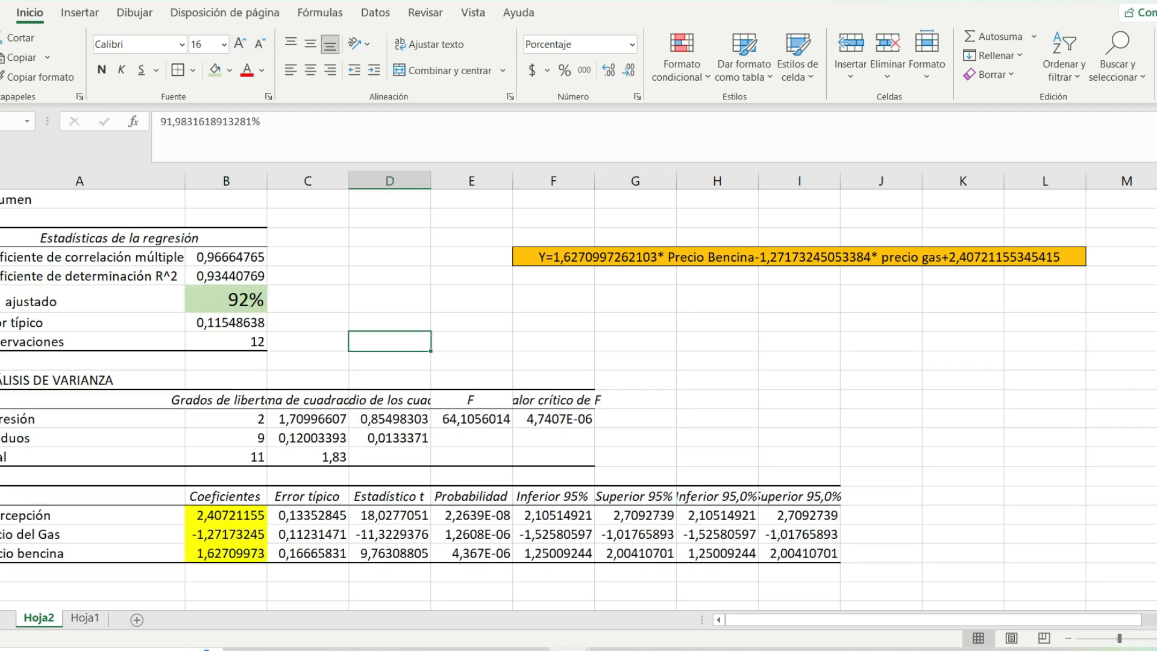
click(226, 300)
click(308, 341)
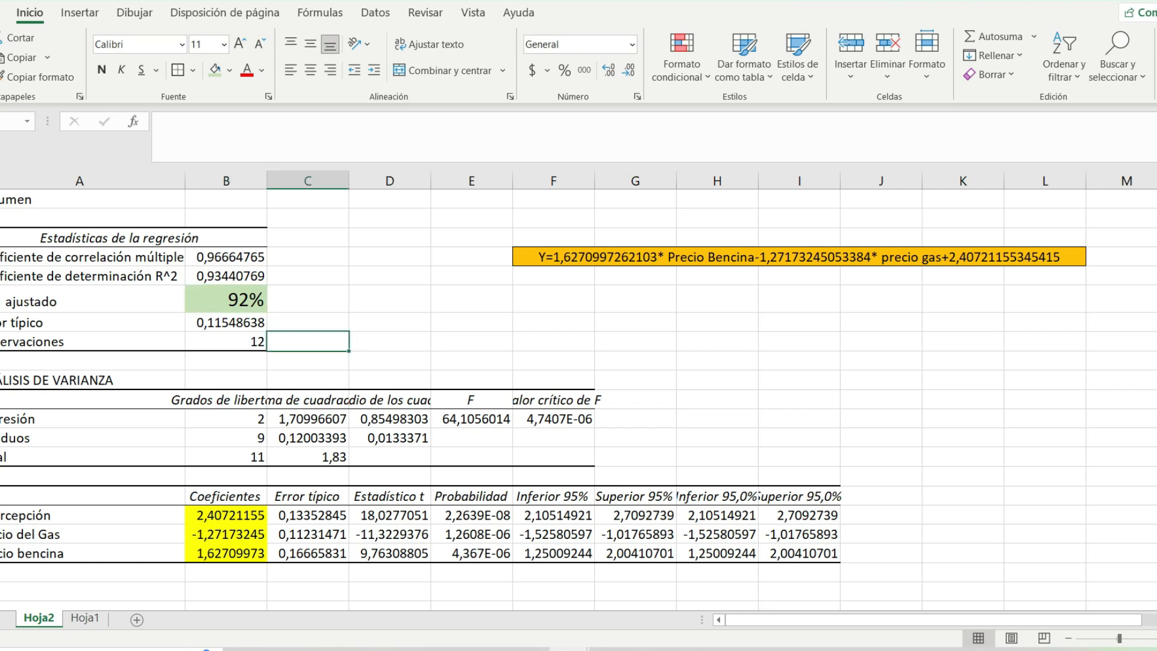
- Show the adjusted R^2 percentage in B6 with two decimals, and return it to no decimals
click(226, 300)
click(609, 70)
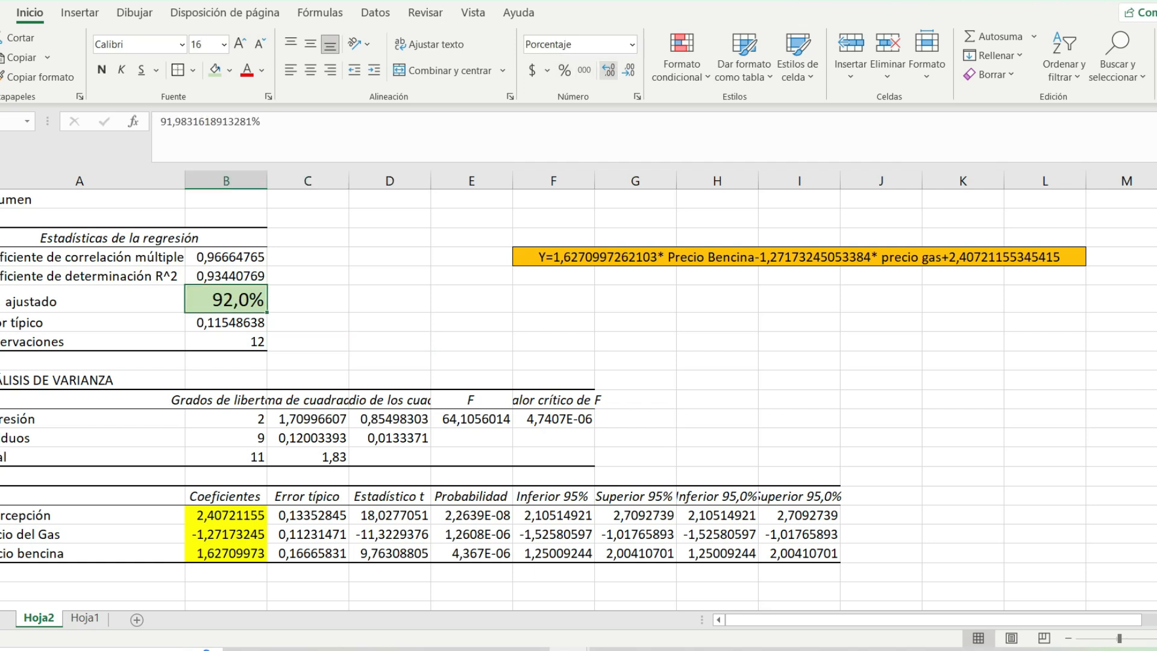
click(609, 70)
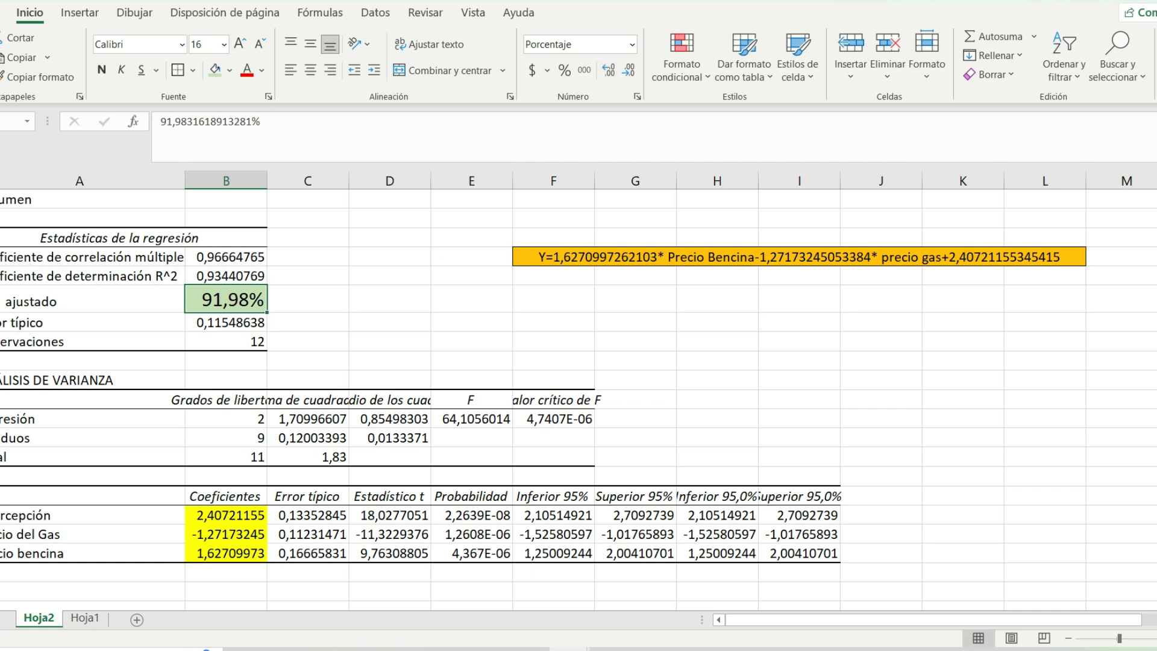
click(629, 70)
click(629, 70)
click(91, 299)
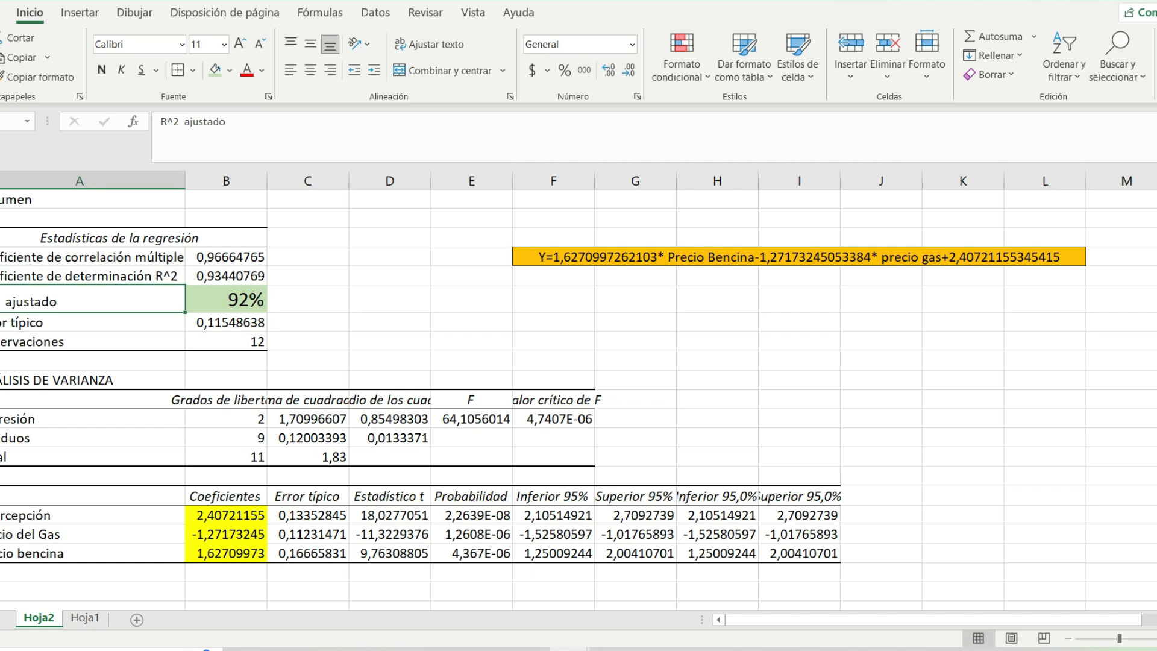
- Enter the acceptance threshold >70% in D6, on the same row as the adjusted R^2
click(226, 299)
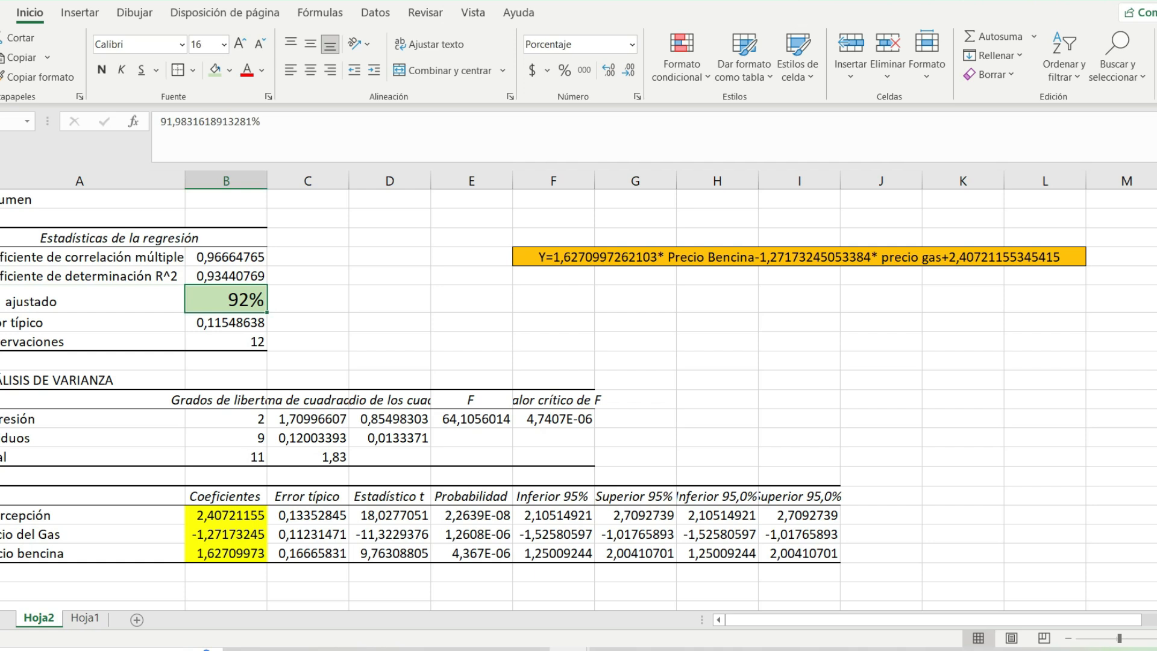
click(308, 300)
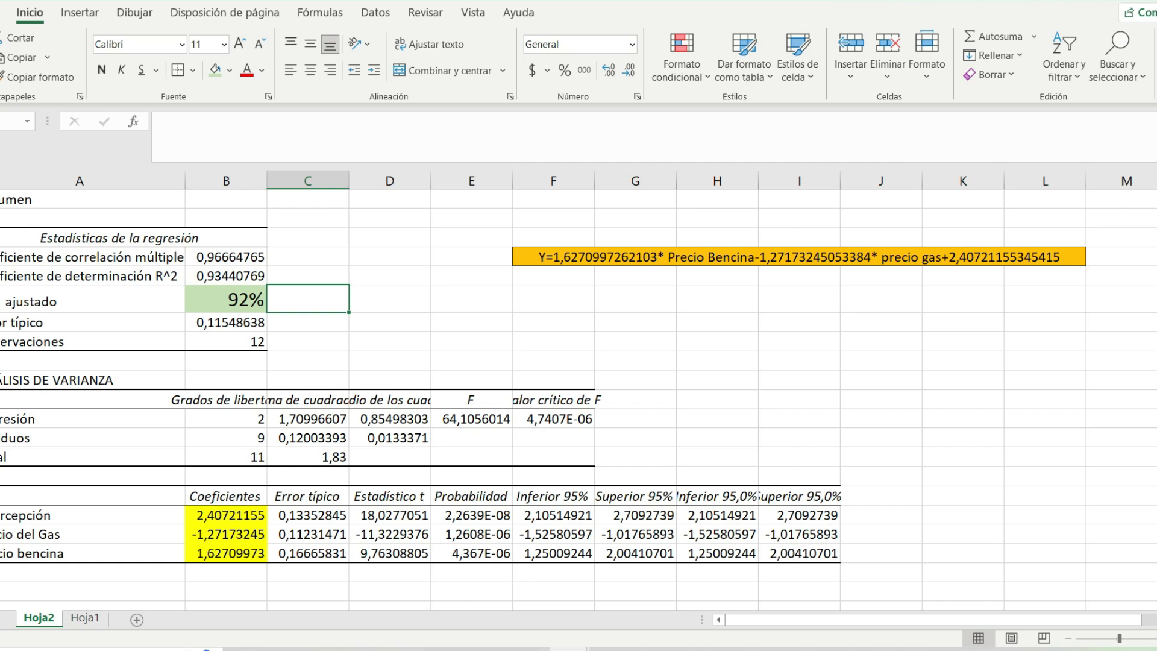
click(226, 299)
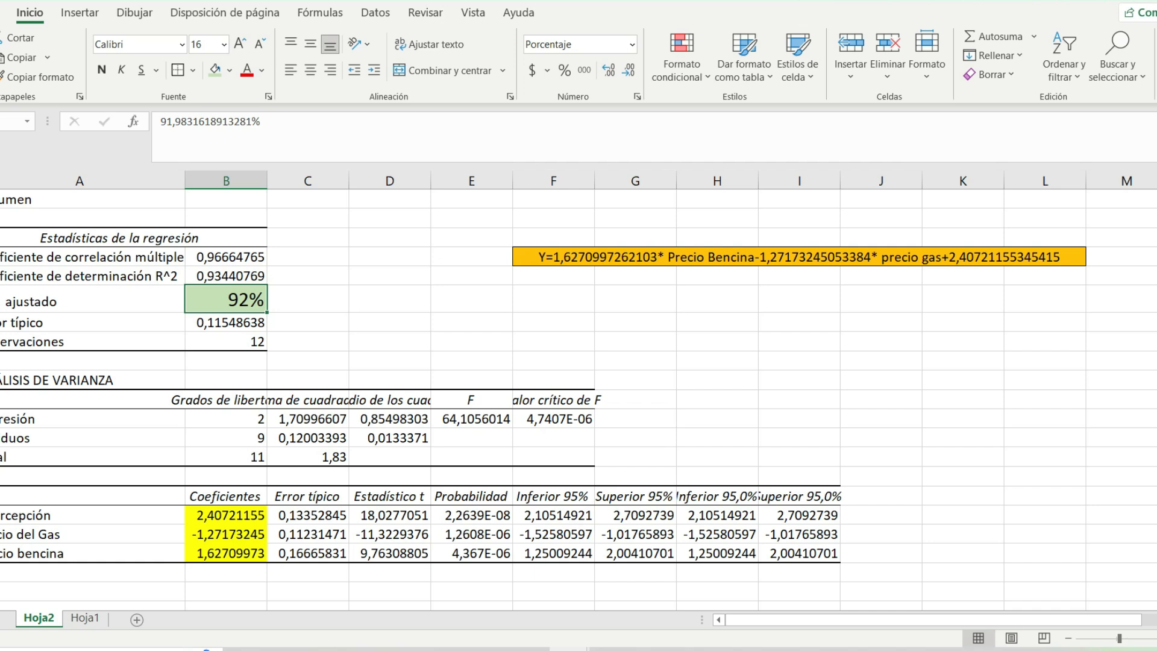
click(390, 299)
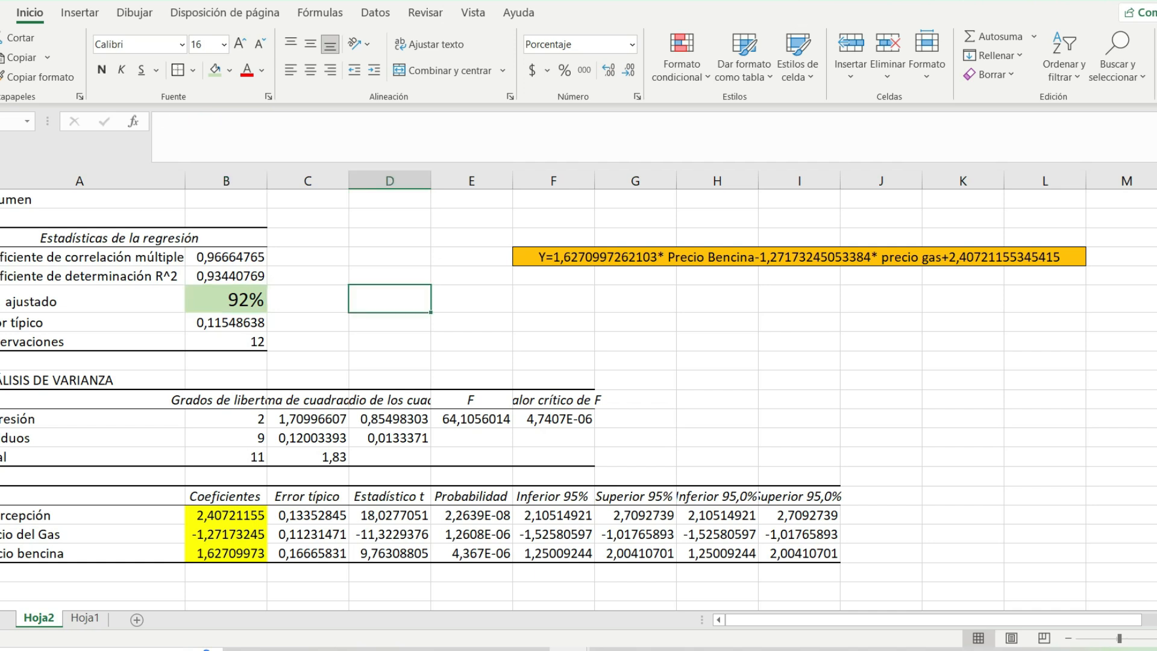
text(>70%)
key(Return)
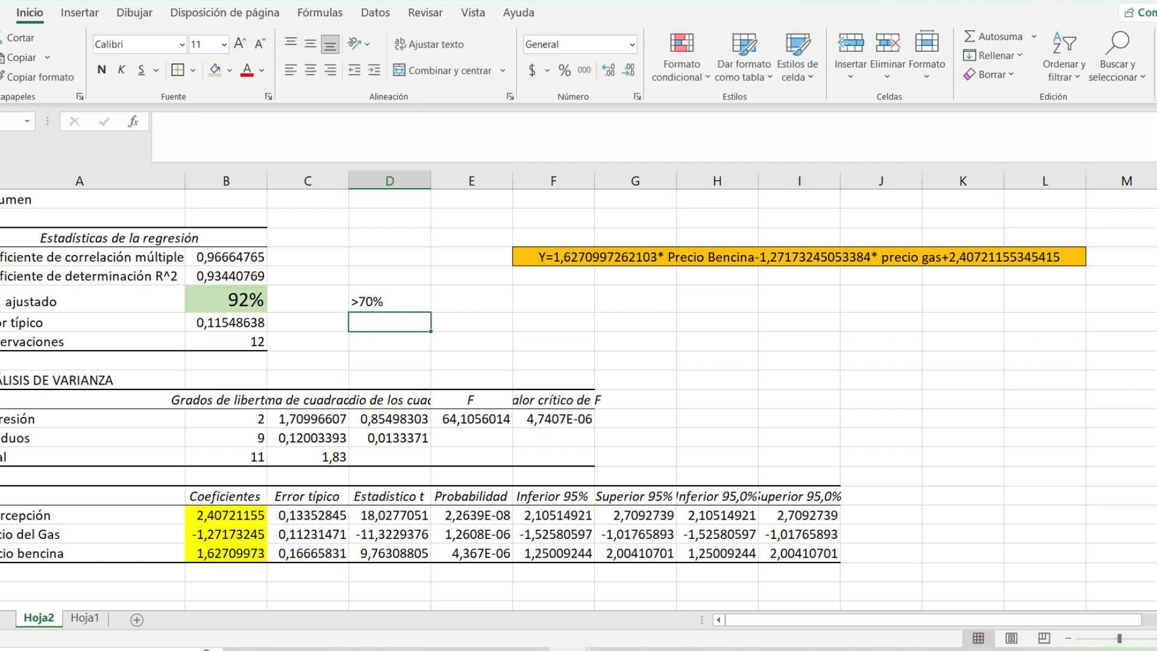
- Widen column D so that its longest heading, Promedio de los cuadrados, fits
click(389, 299)
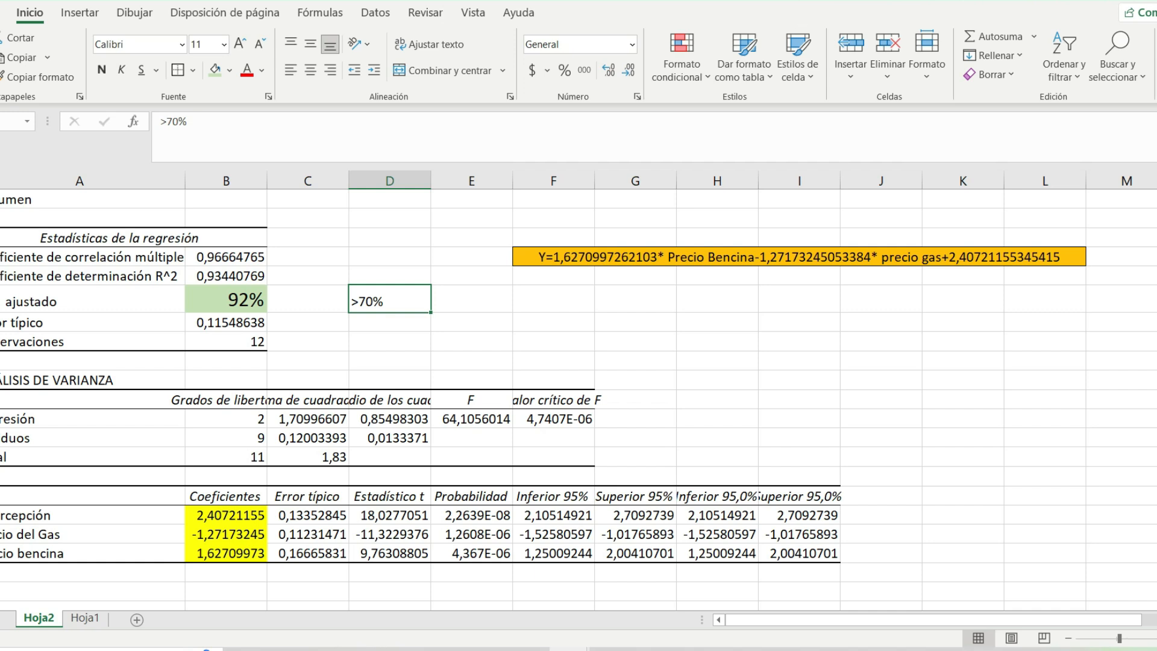
click(390, 276)
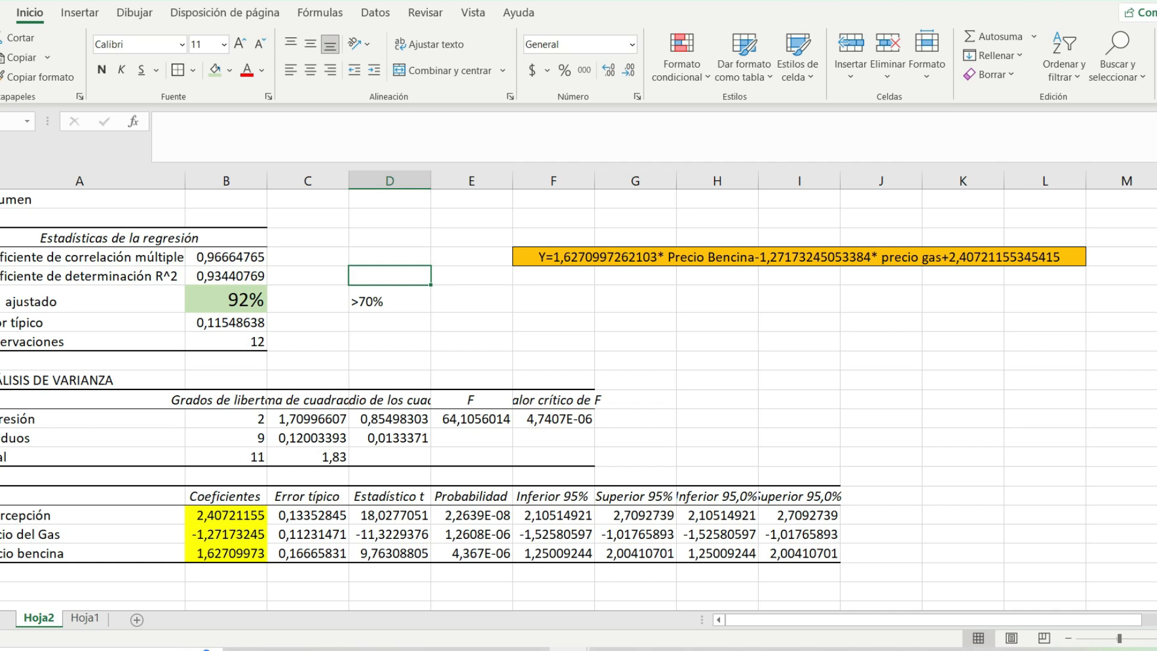
click(226, 299)
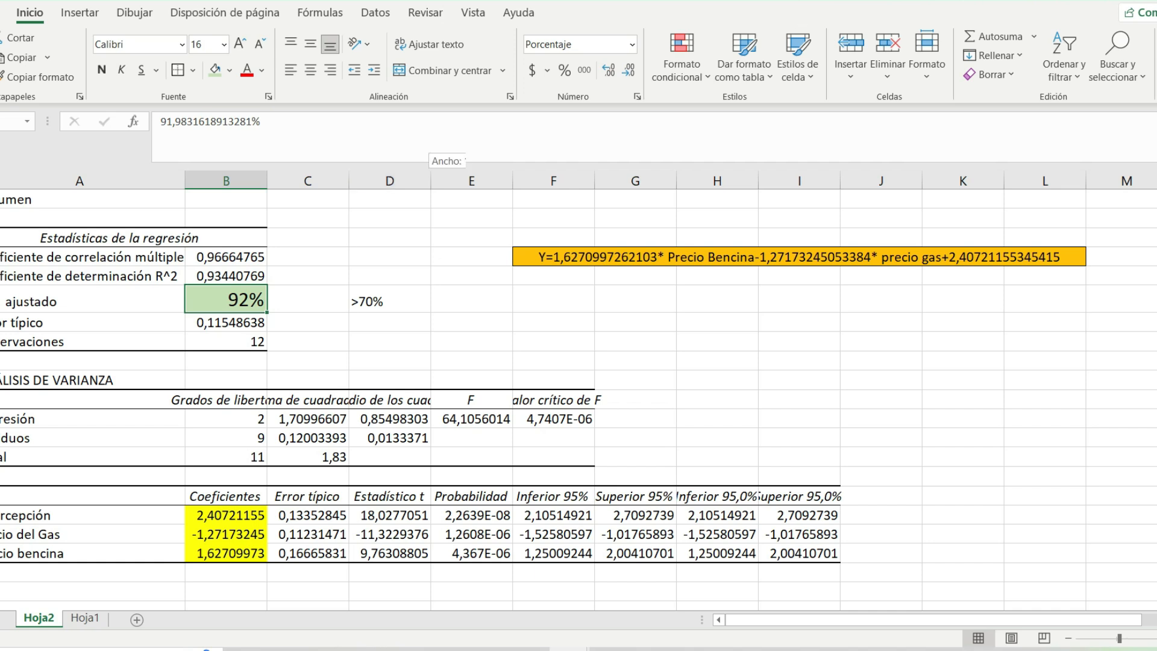
double_click(430, 180)
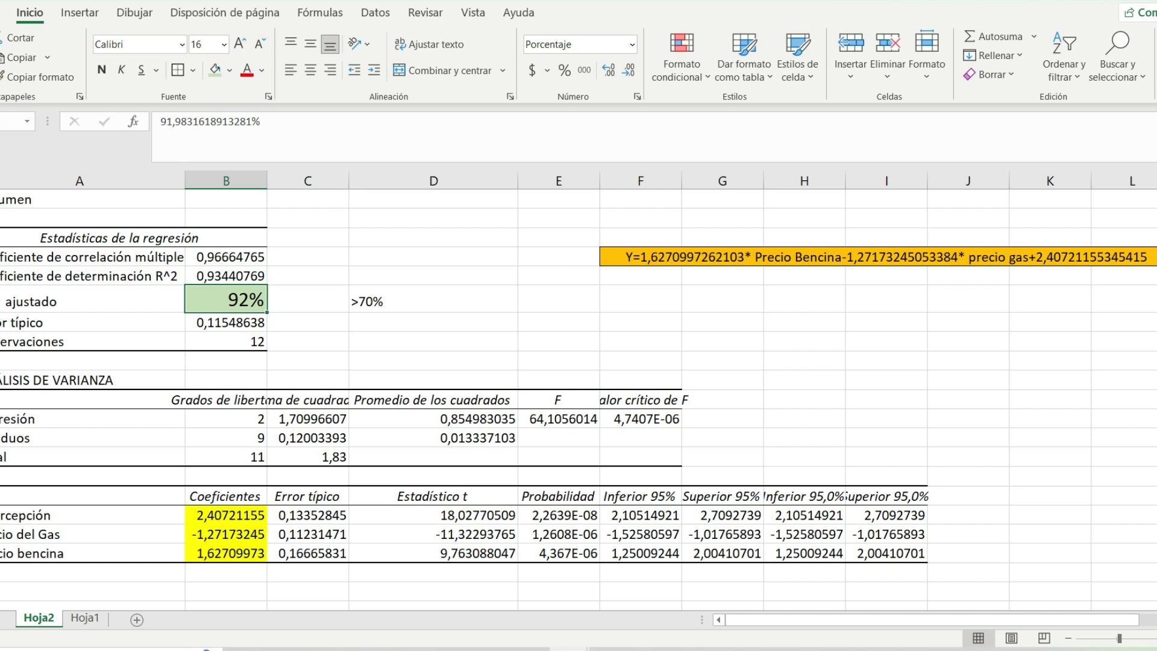
mouse_move(732, 649)
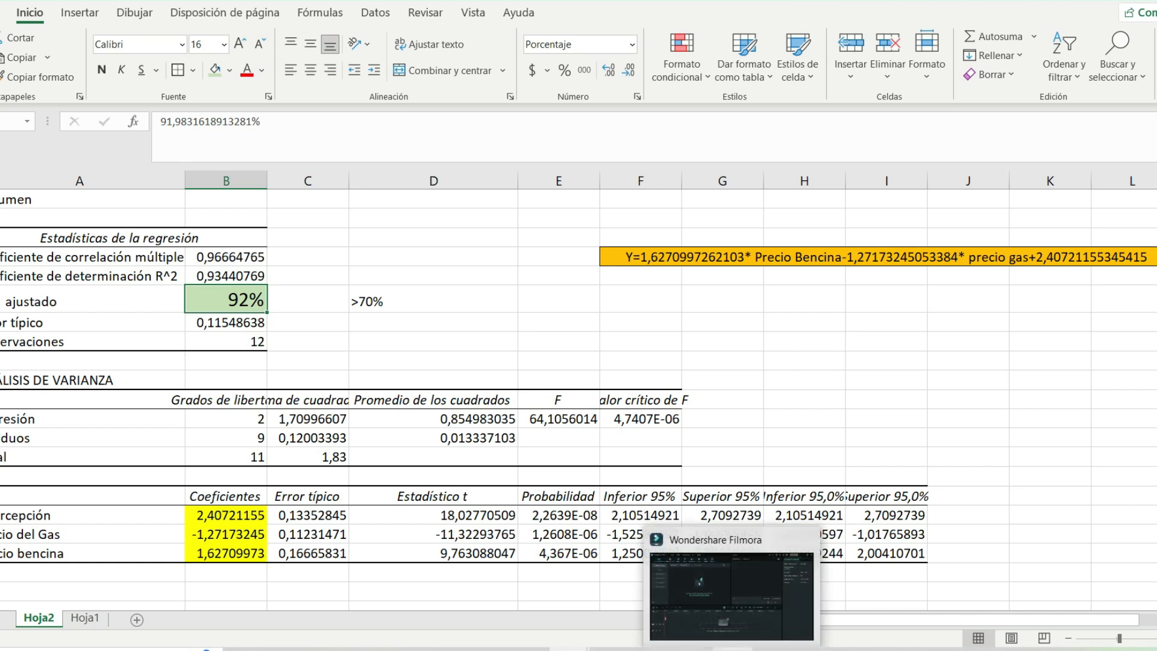
click(732, 648)
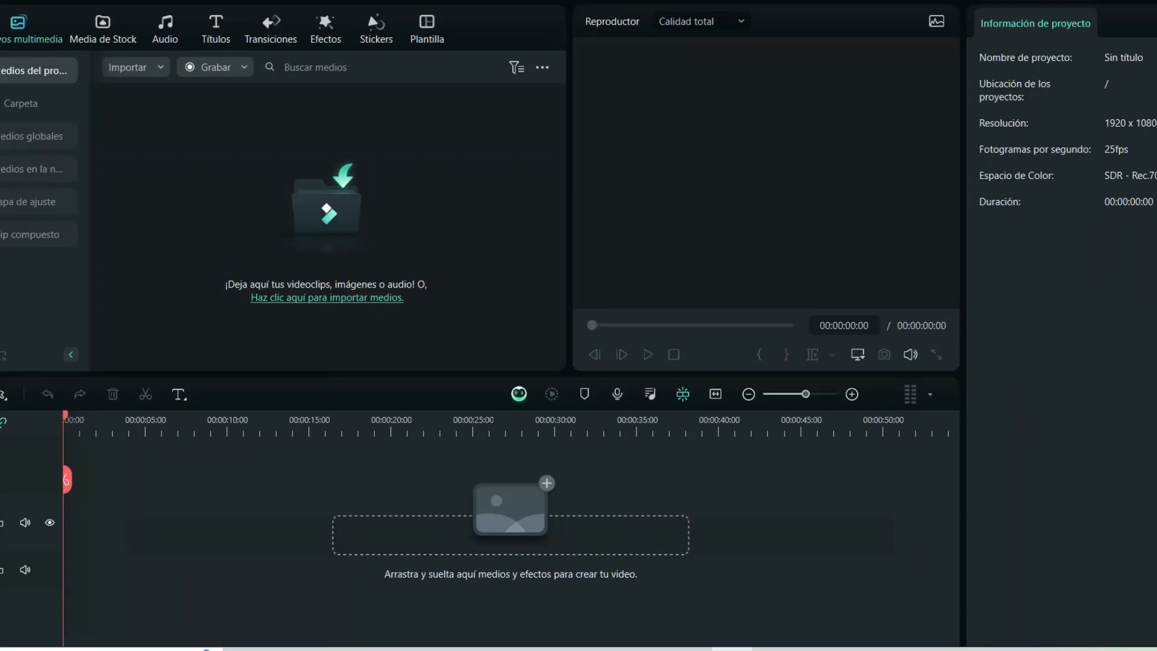
click(216, 67)
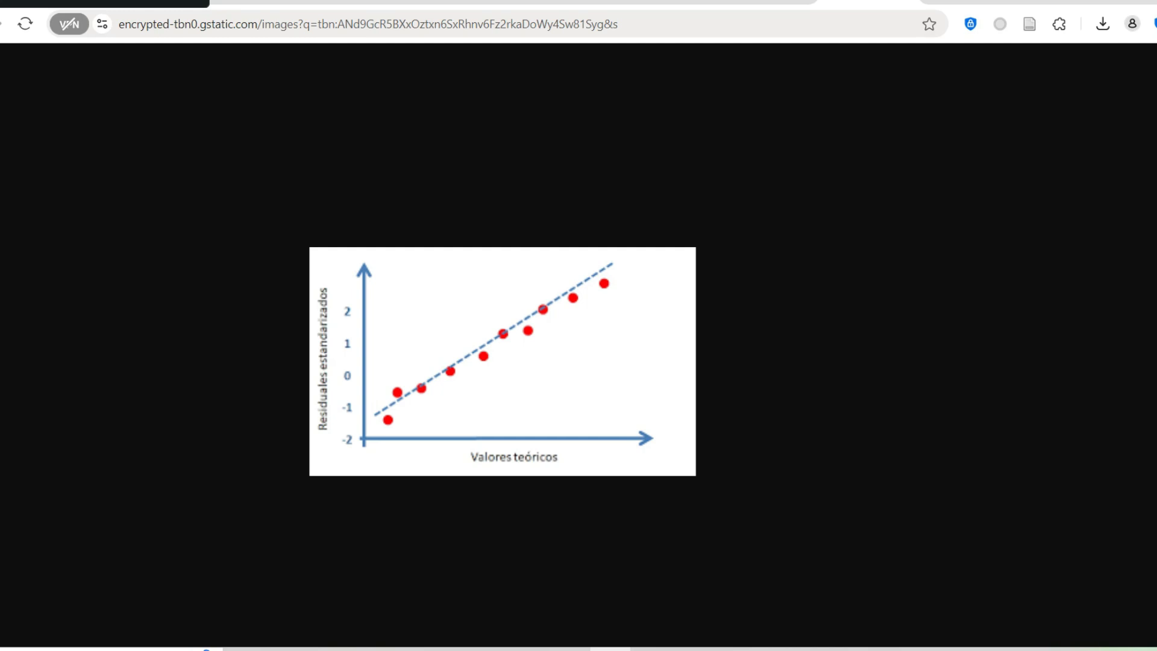
- Compare the standardized residuals plot with the enlarged total_bill scatter plot in the browser for how closely the points follow each regression line
click(971, 1)
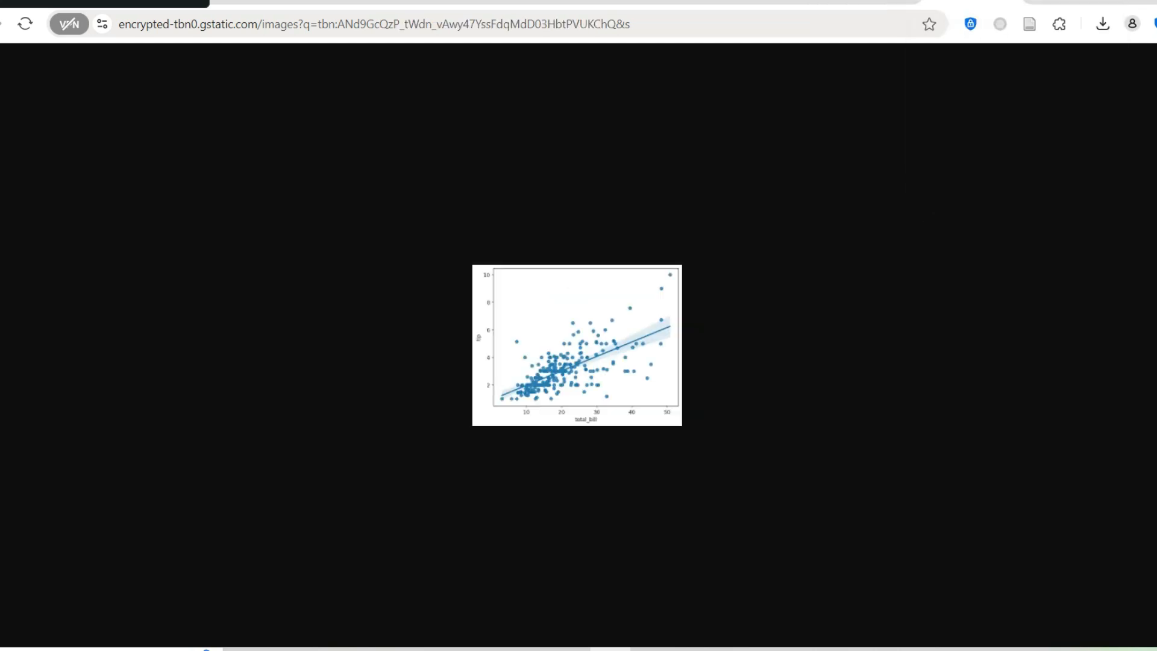
scroll(675, 291, up, 5)
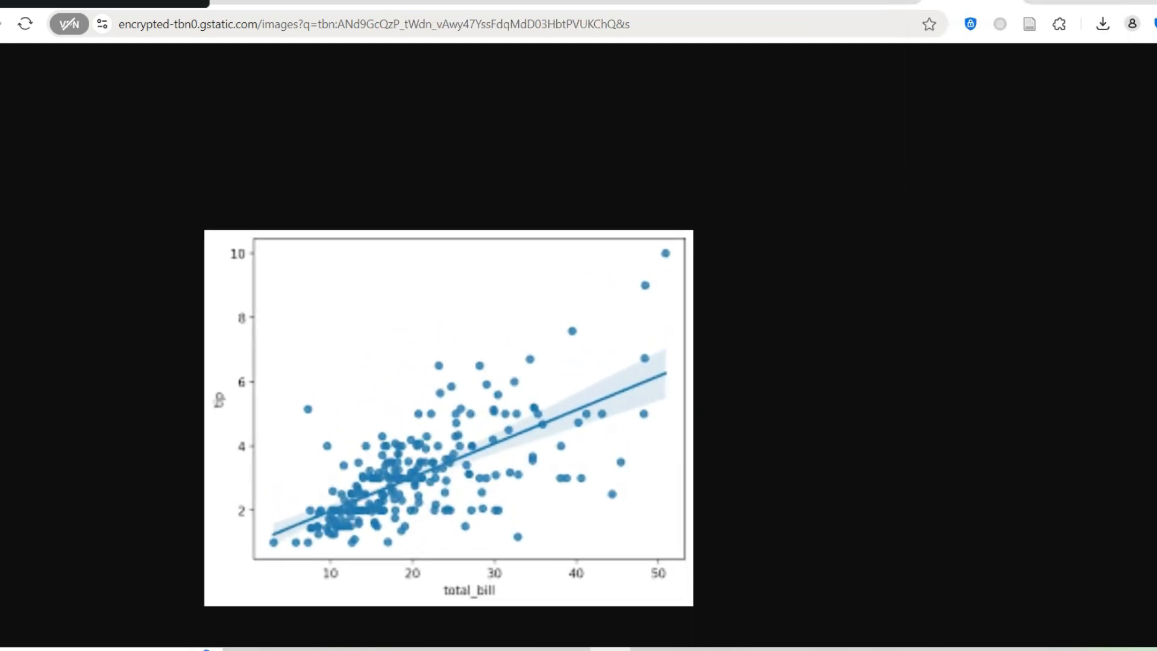
scroll(674, 290, left, 3)
scroll(674, 290, down, 1)
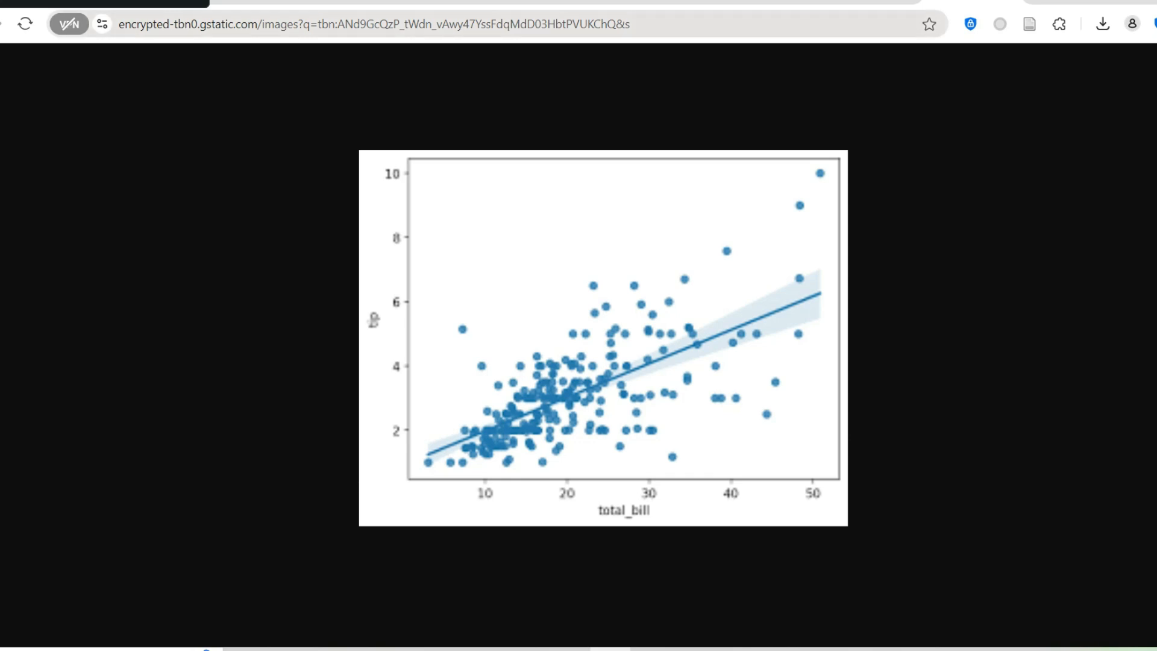
click(868, 2)
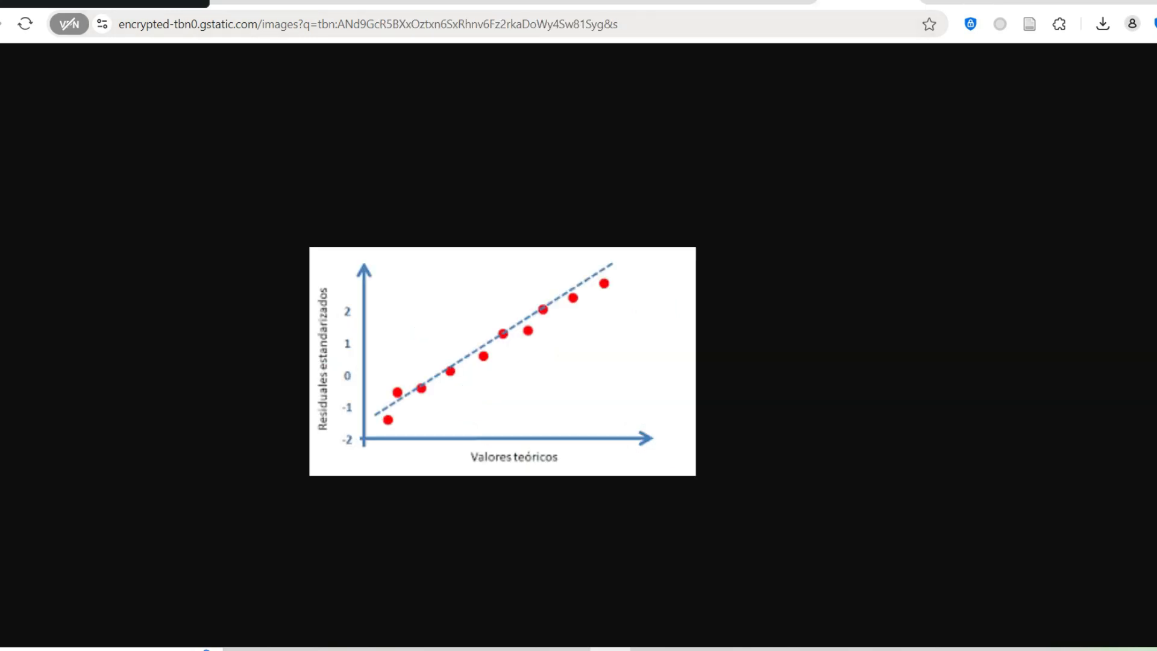
click(972, 2)
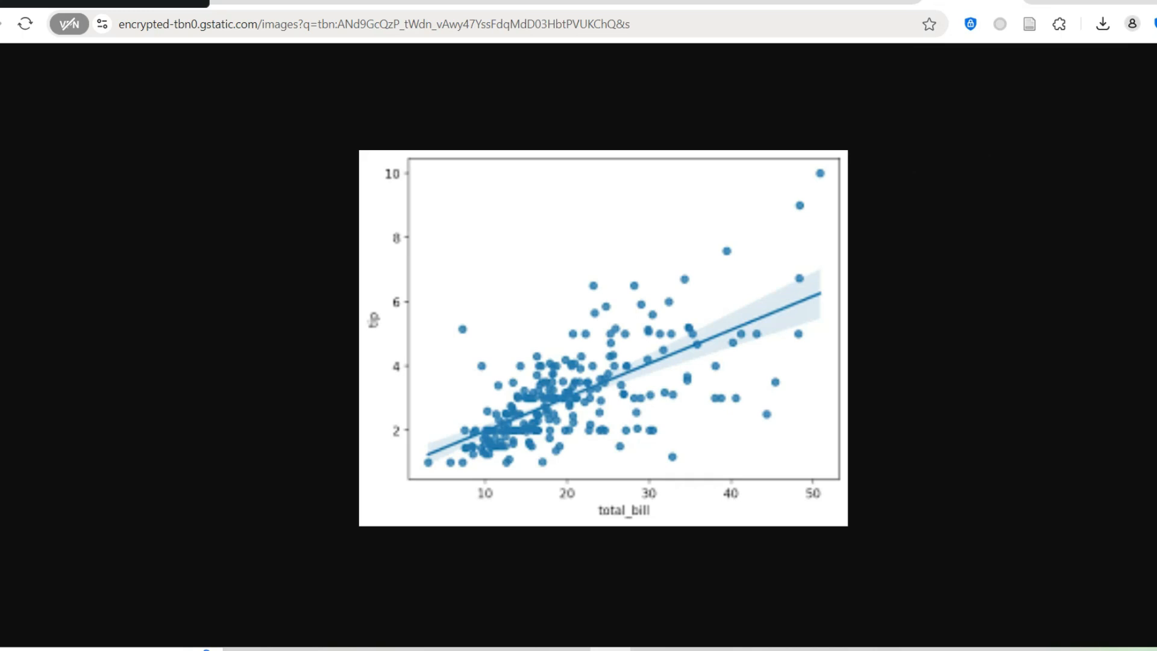
click(868, 2)
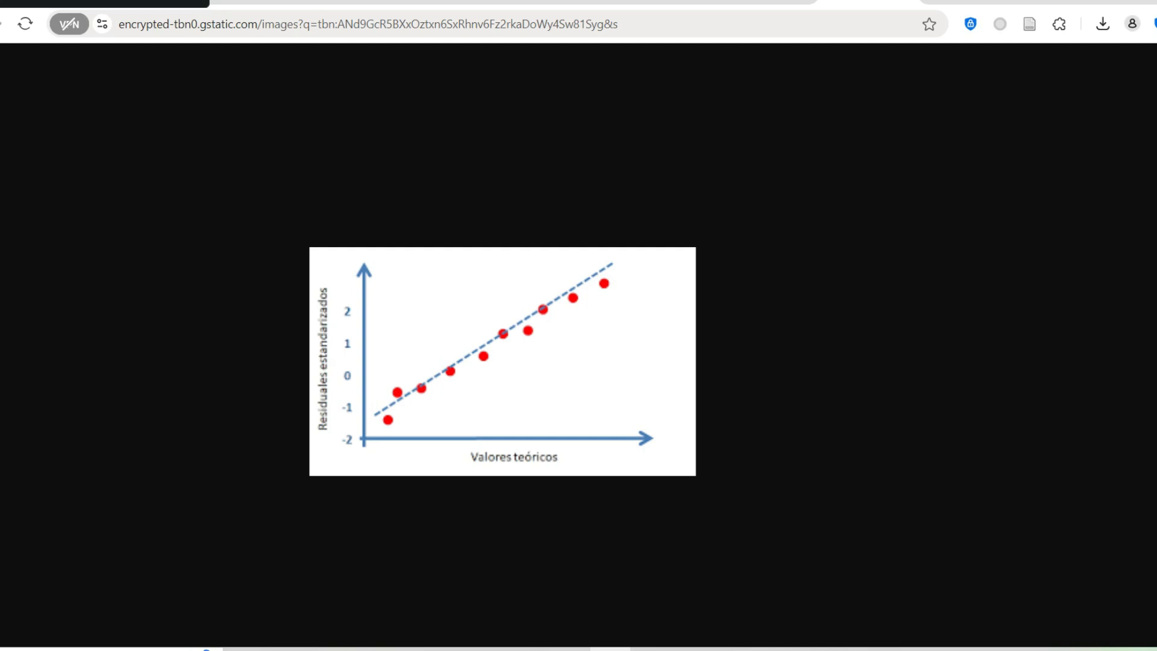
key(ctrl+Tab)
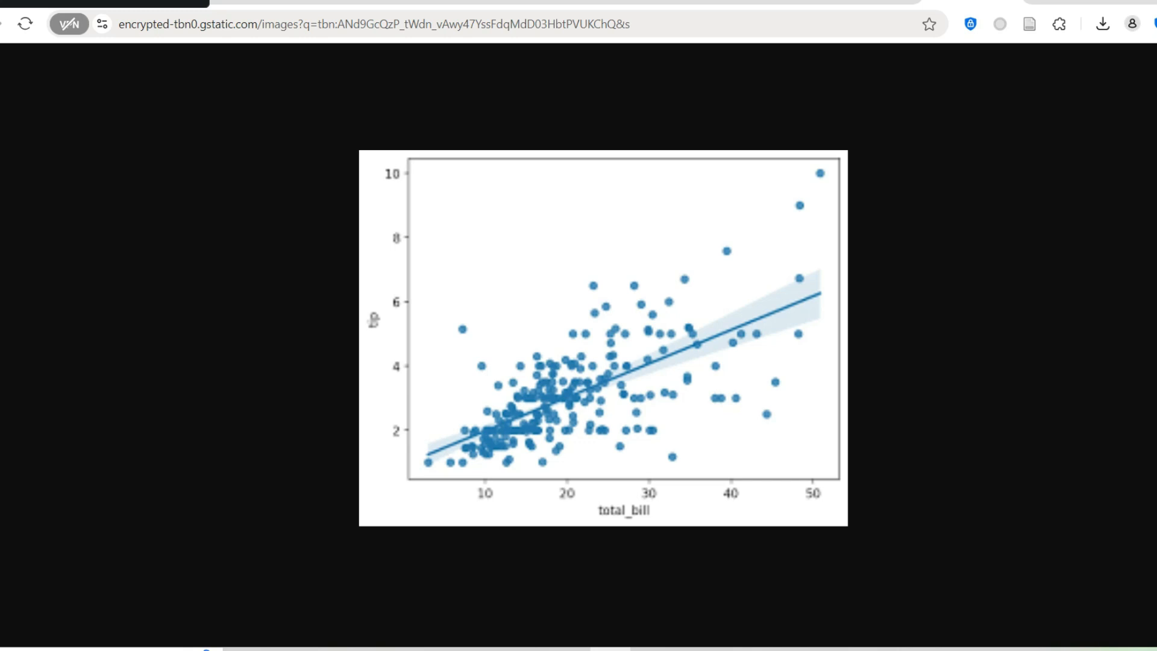
- Switch back to the Excel workbook ejercicio 16.11 (1).xlsx and widen column F to fit the Valor crítico de F heading
click(568, 648)
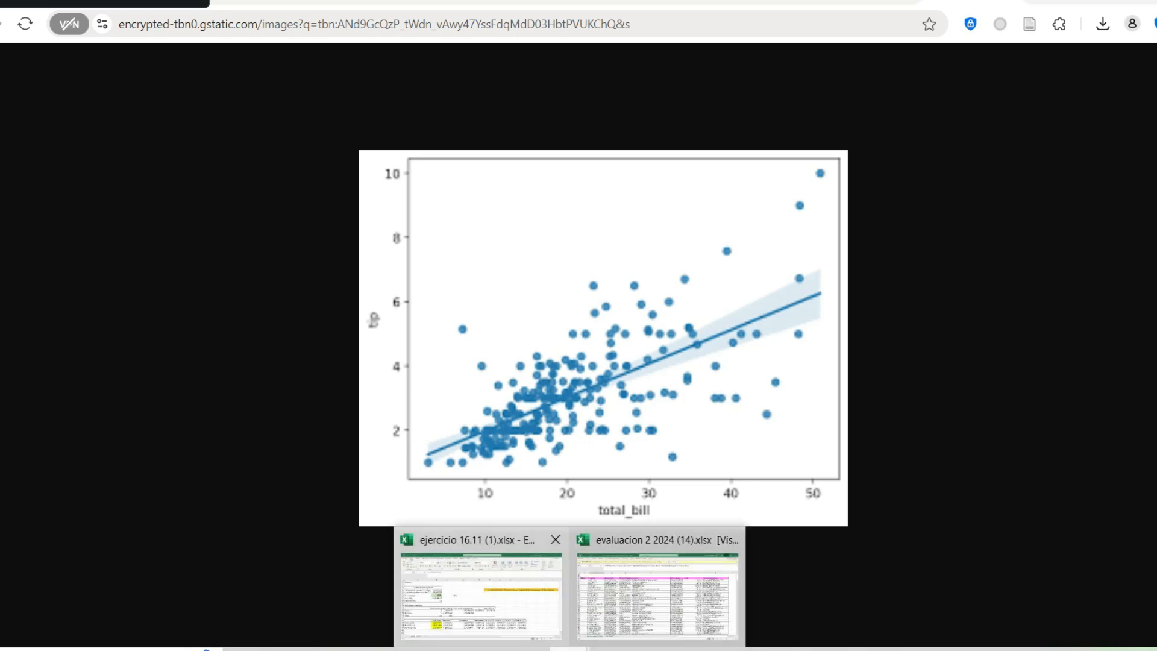
click(482, 587)
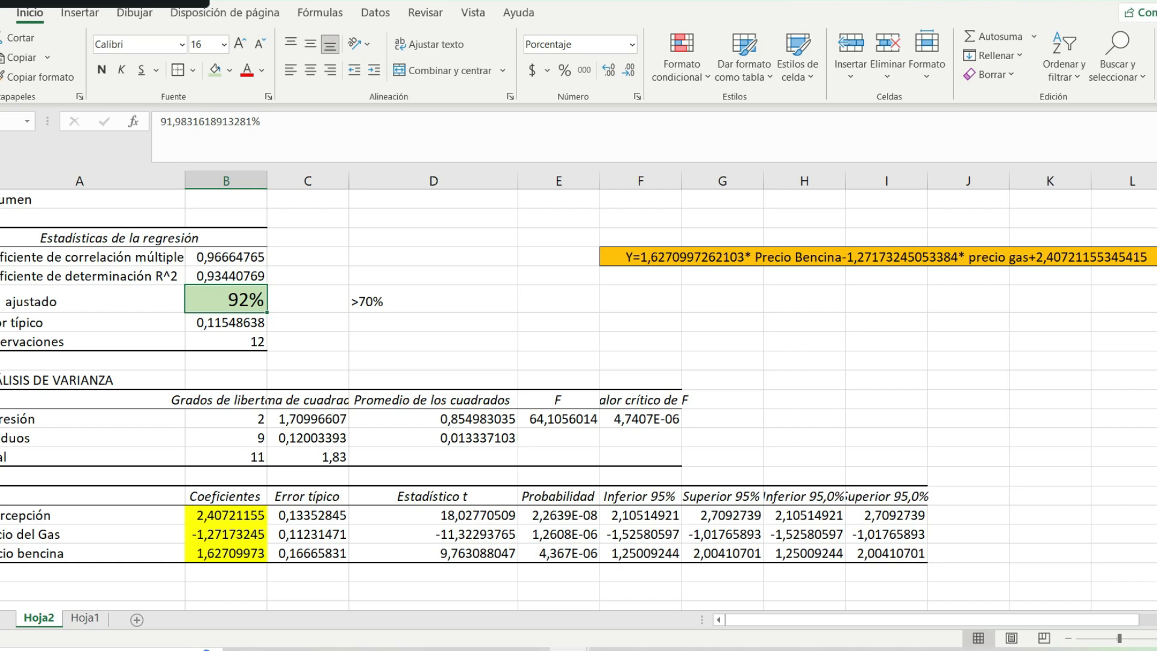
click(90, 380)
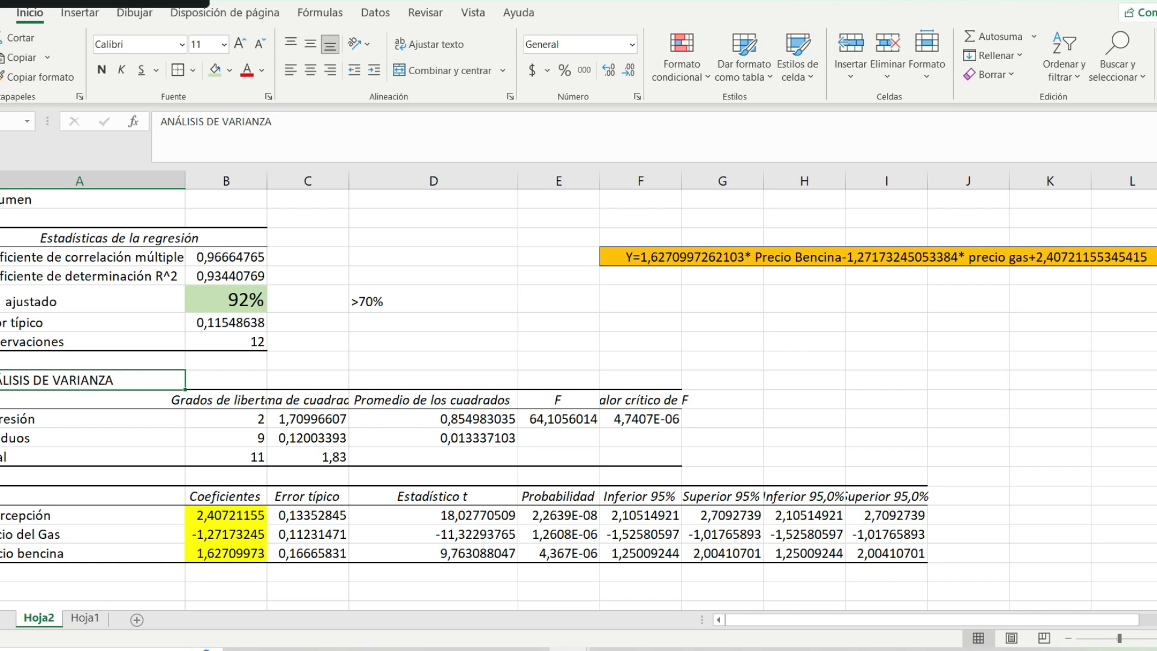
drag(78, 380, 723, 457)
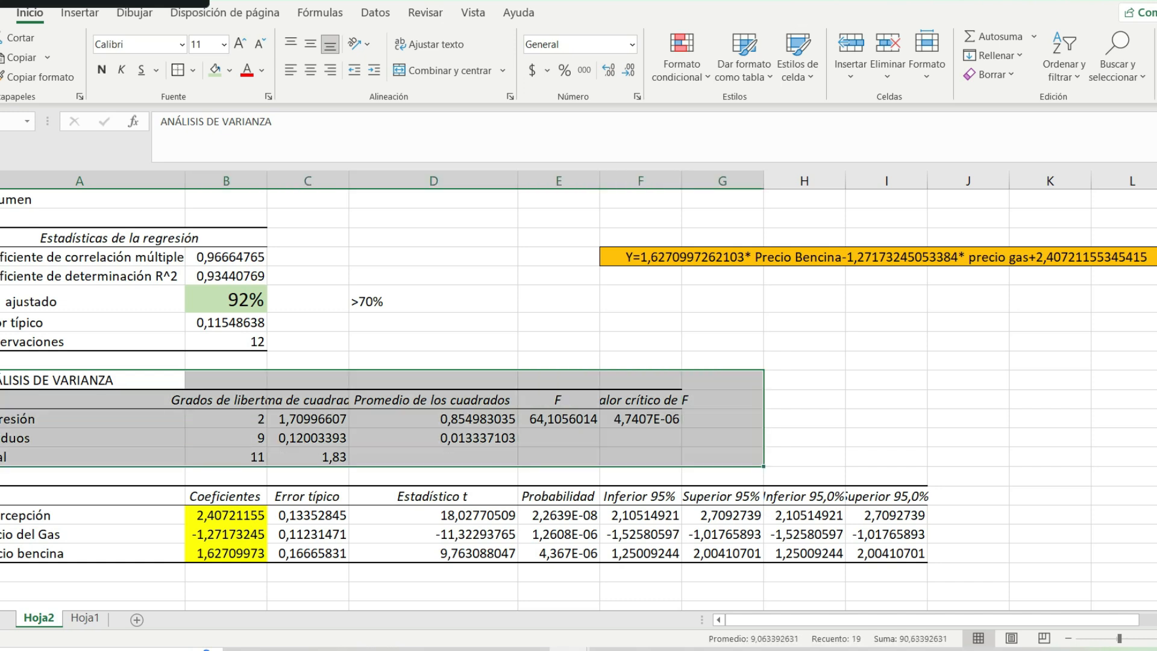
click(804, 438)
double_click(681, 181)
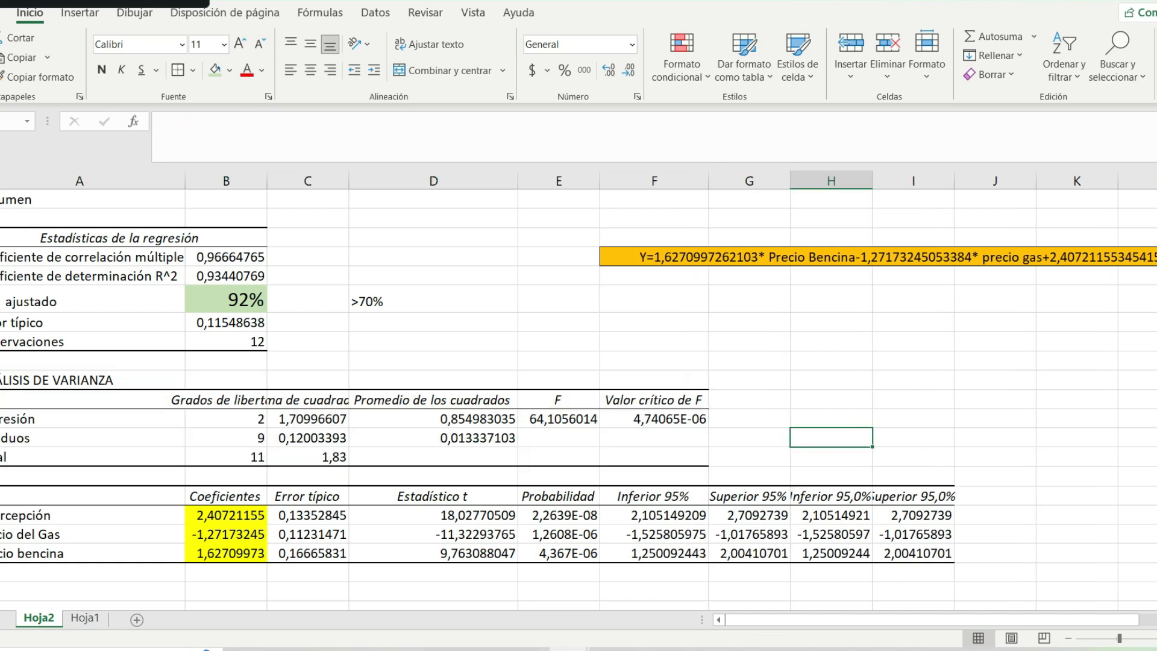
click(749, 380)
- Format the Valor crítico de F value in F12 as a decimal number with seven decimal places
click(654, 418)
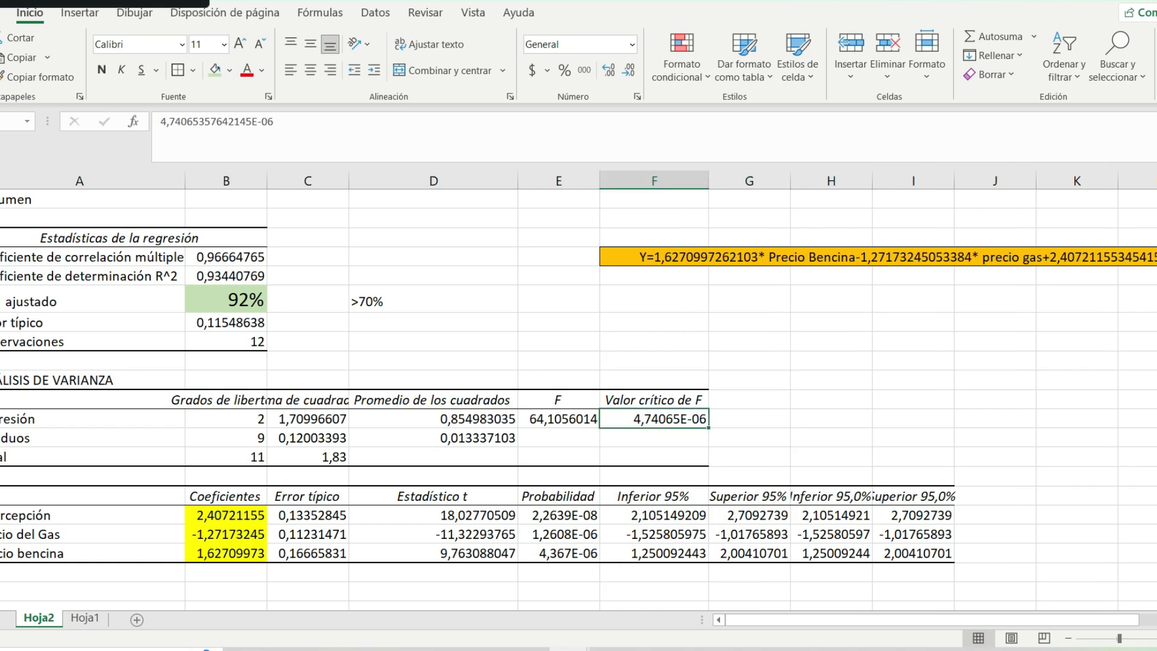
click(583, 70)
click(609, 70)
click(608, 70)
click(609, 70)
click(609, 69)
click(608, 70)
click(608, 69)
click(609, 70)
click(748, 419)
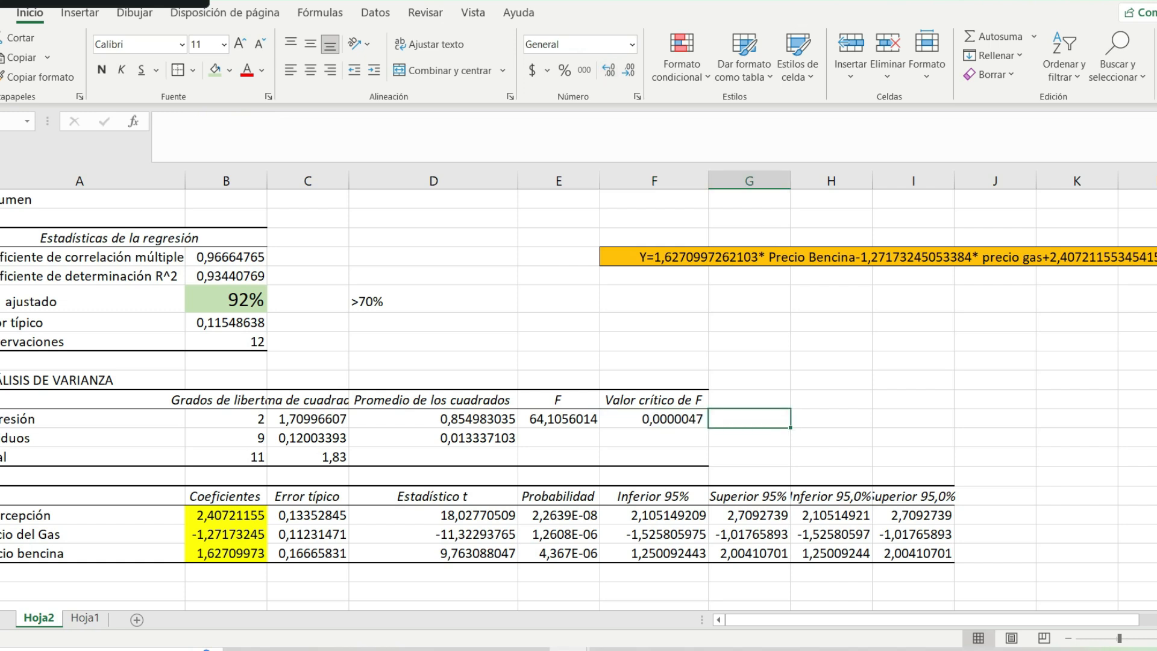
- Enter the significance threshold <0,05 in G12, beside the Valor crítico de F value
click(831, 419)
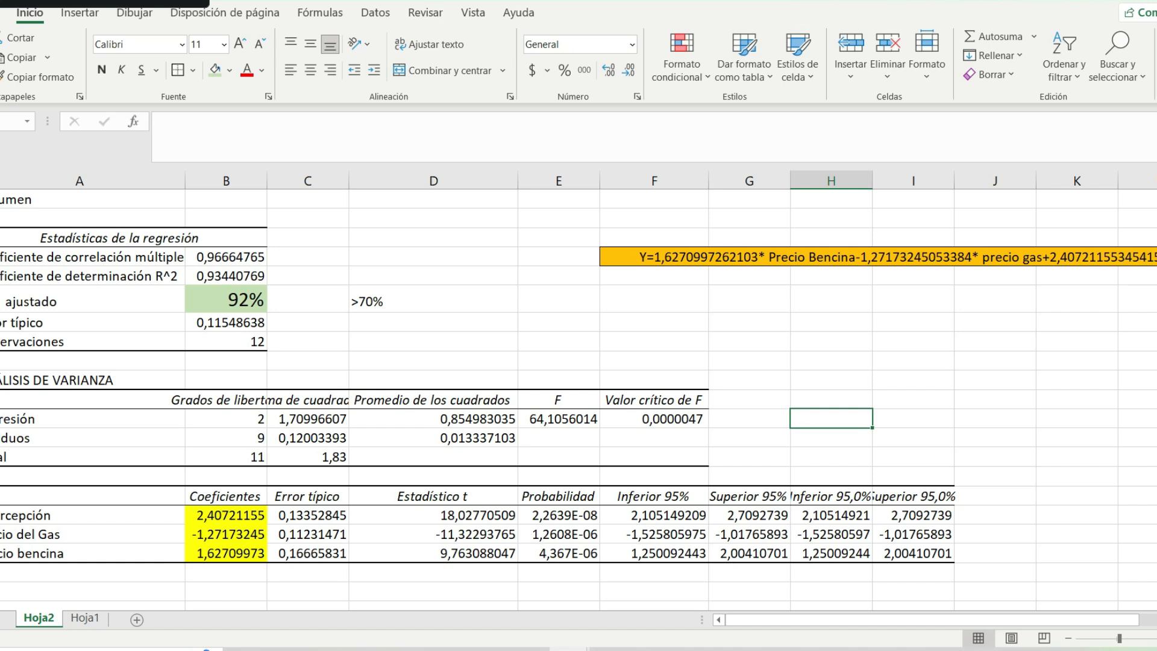
click(655, 419)
click(749, 419)
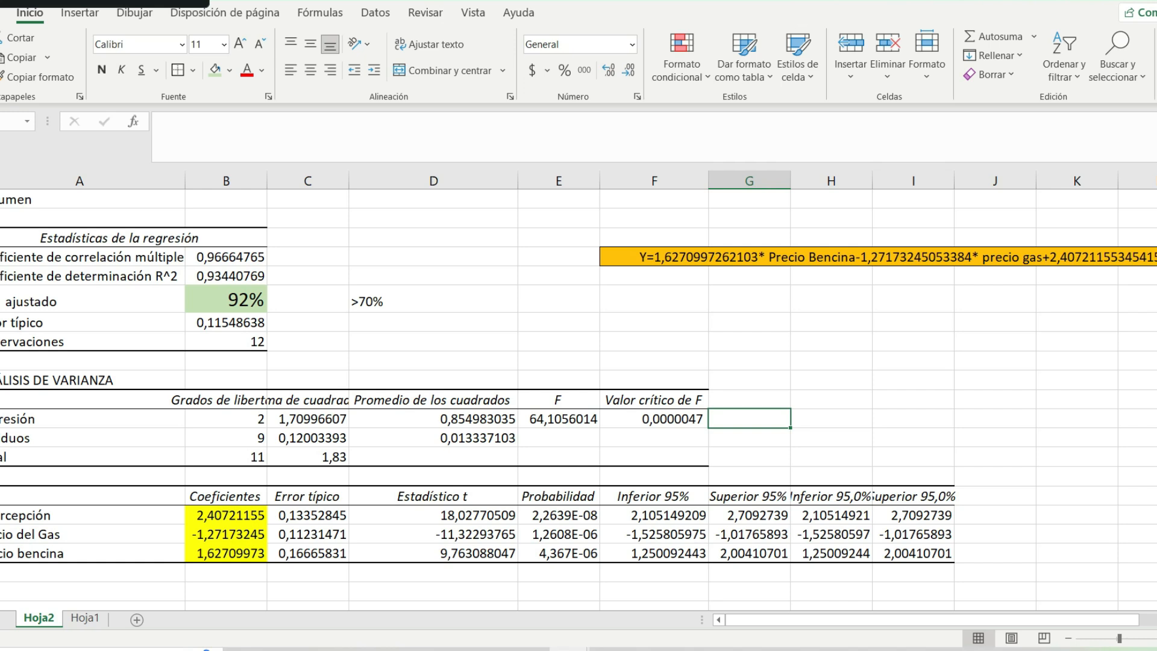
text(>)
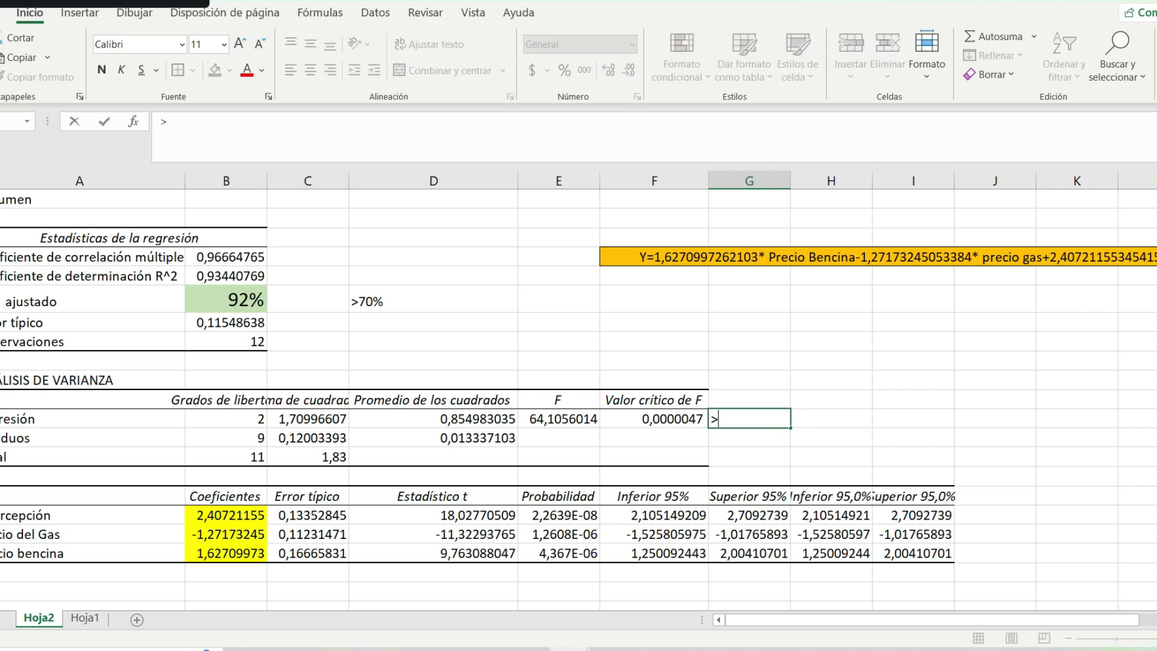
key(BackSpace)
text(<0,05)
click(831, 418)
- Enter the order mark 1° in G9, above the variance analysis table
click(749, 360)
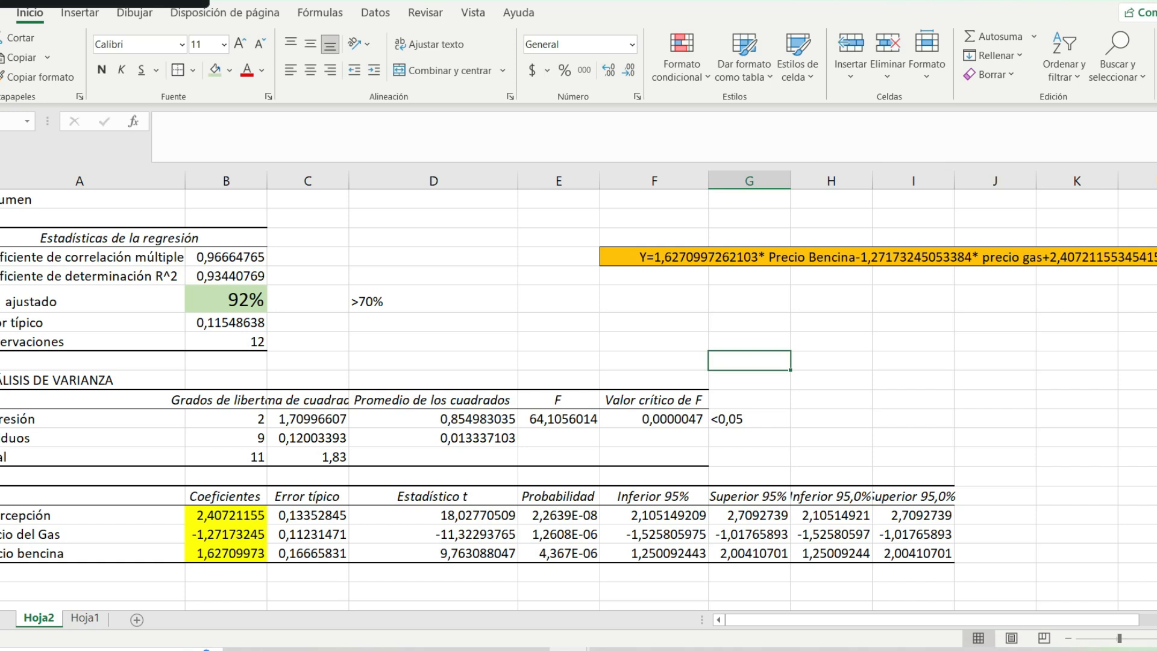
text(1°)
click(912, 360)
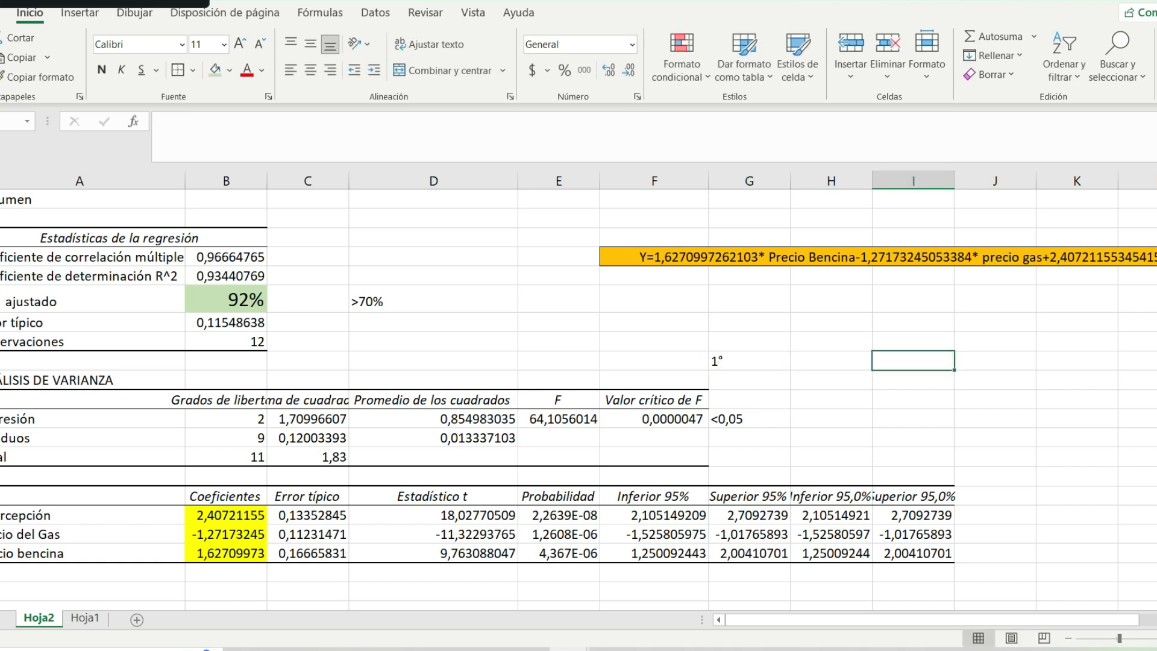
click(655, 419)
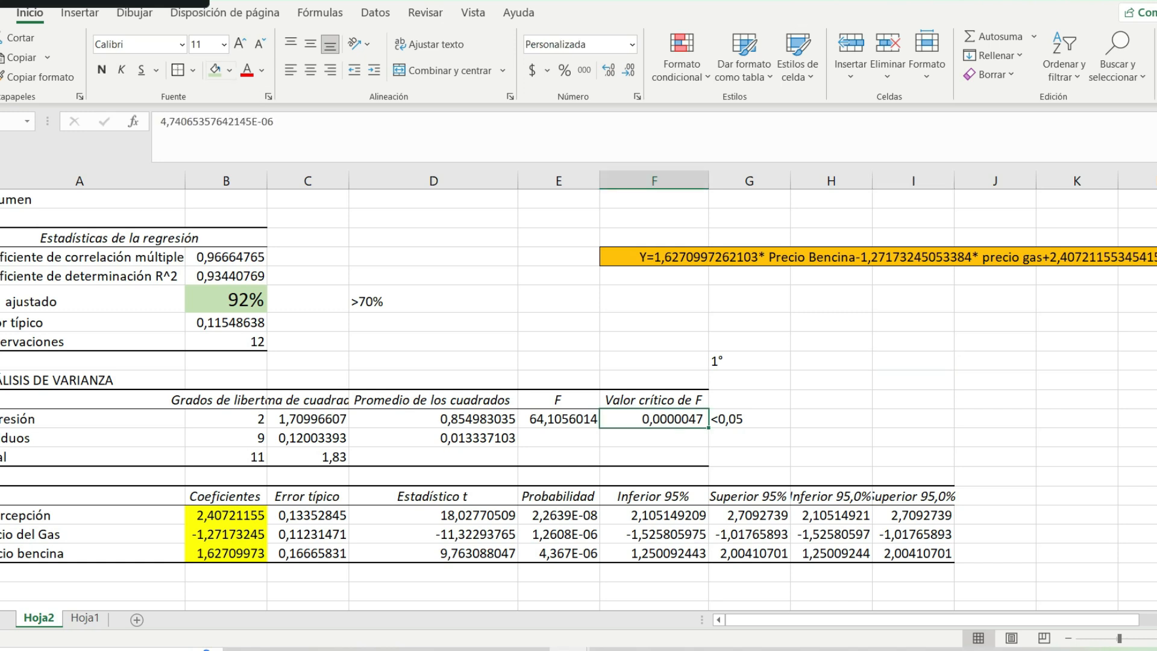
- Fill the Valor crítico de F value in F12 with light green
click(215, 69)
click(994, 419)
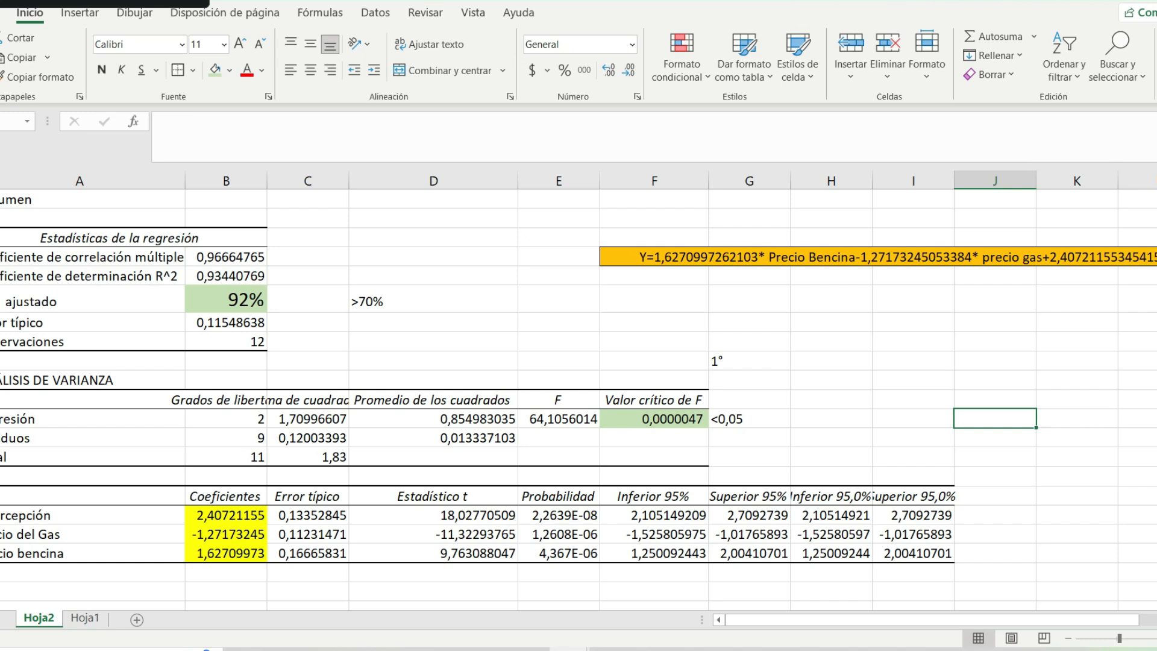
- Calculate the critical F in E7 with =INV.F(0,95;B12;B13), using the regression and residual degrees of freedom
click(558, 322)
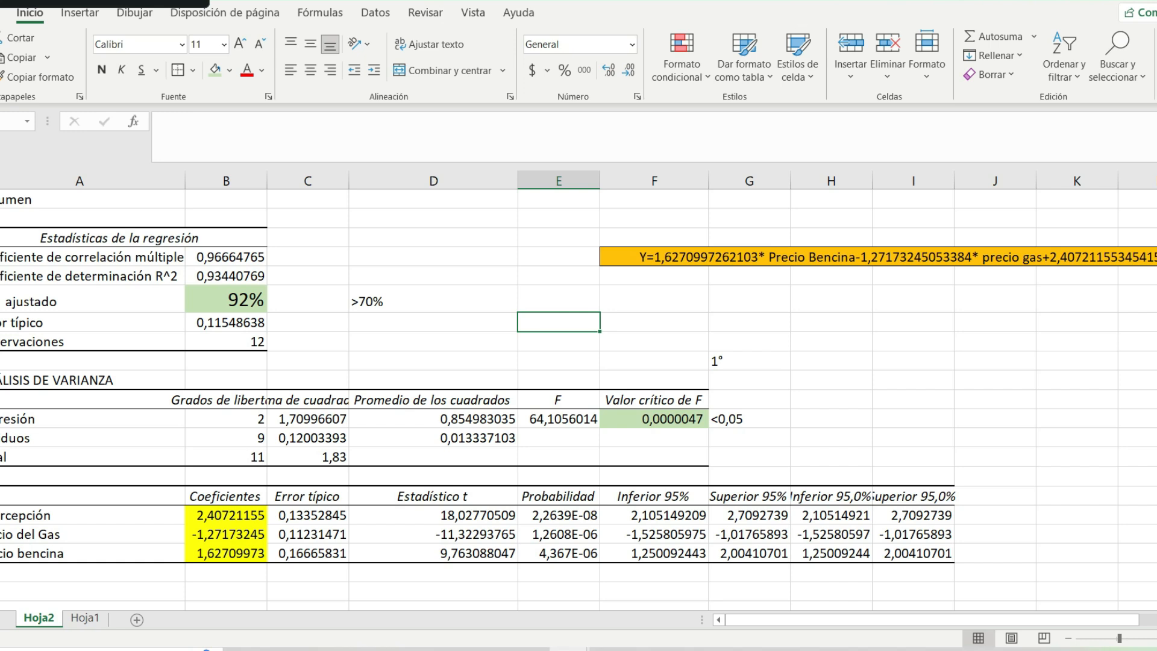
key(Down)
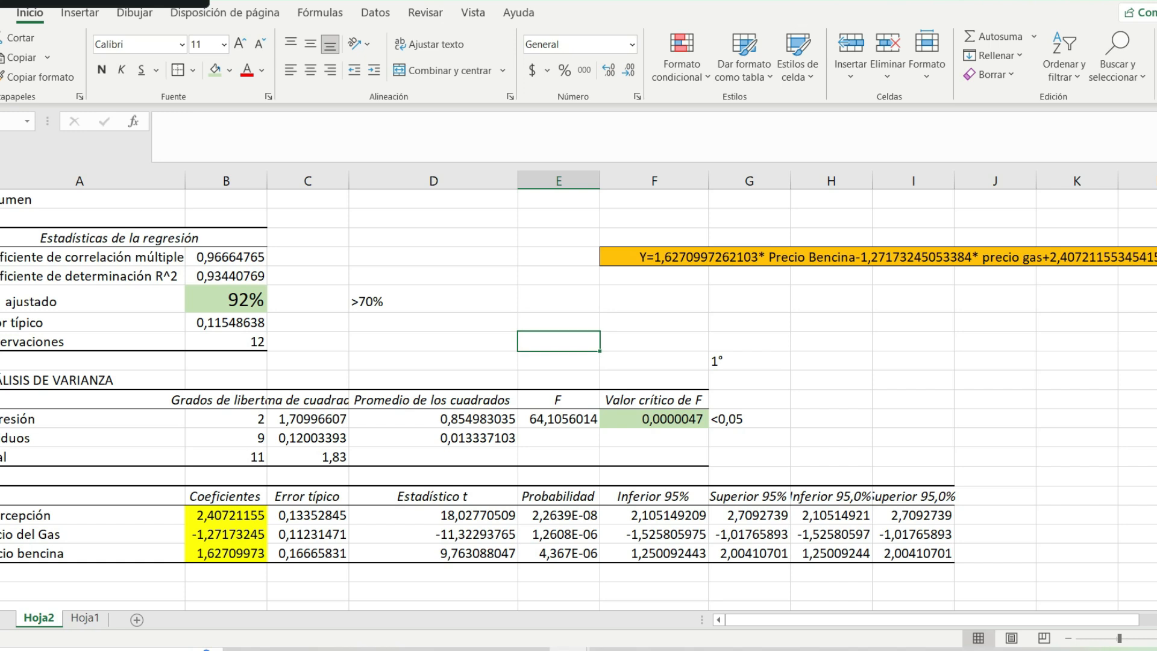
key(Up)
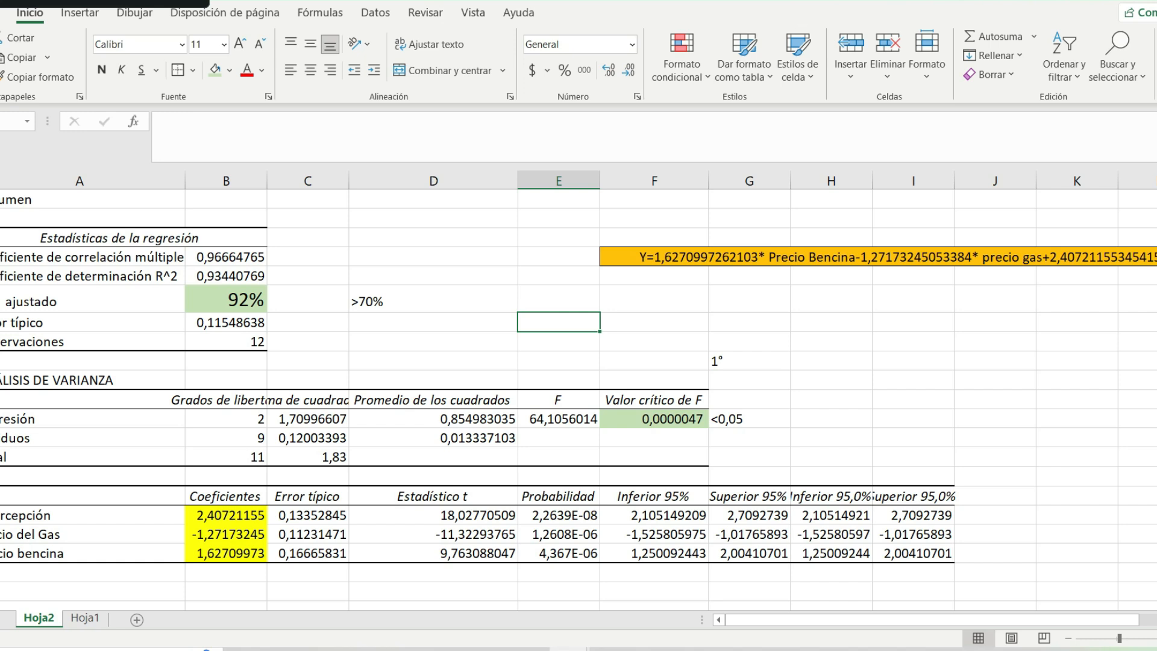
text(=in)
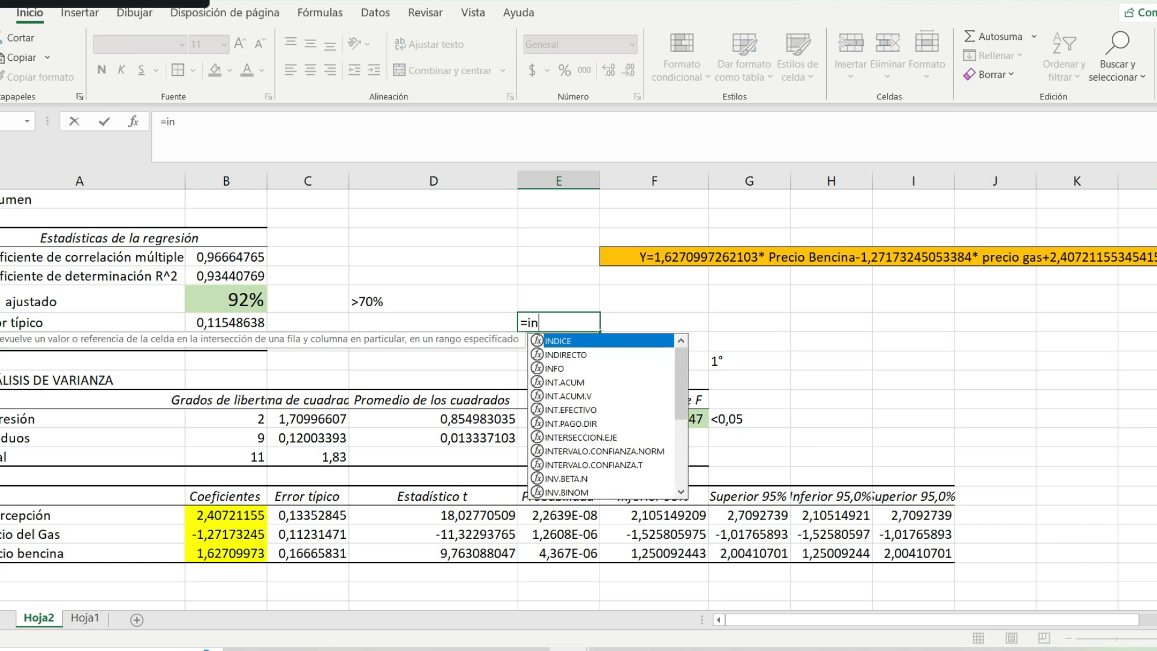
text(v)
key(Down)
key(Down)
key(Down)
key(Down)
key(Tab)
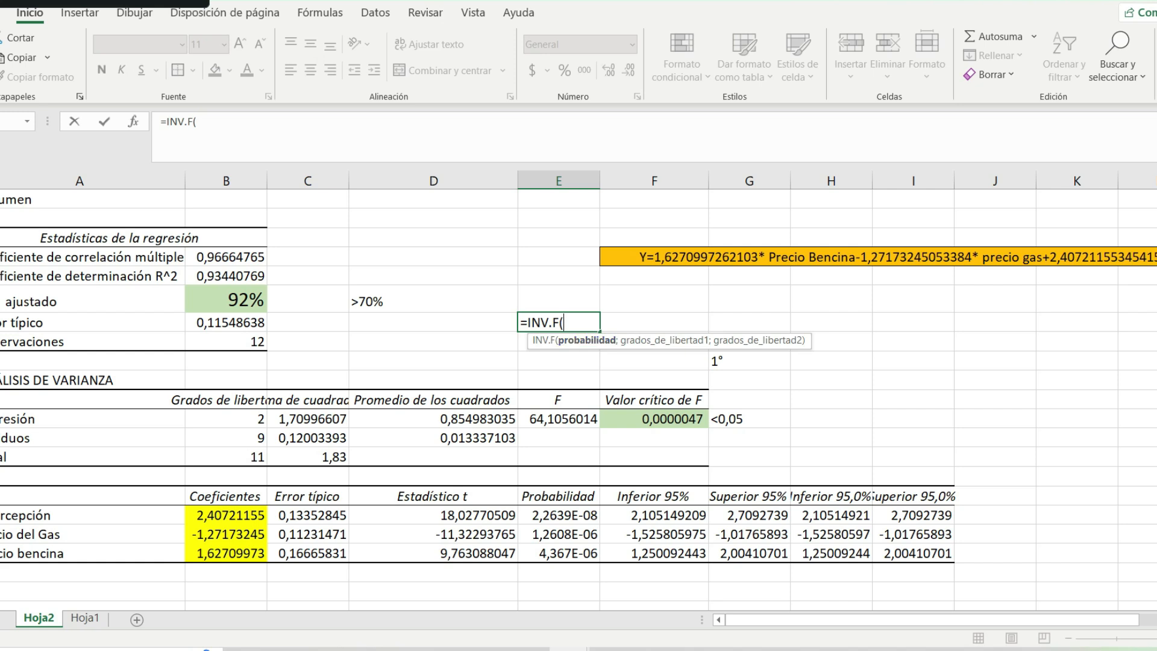
text(0,95;)
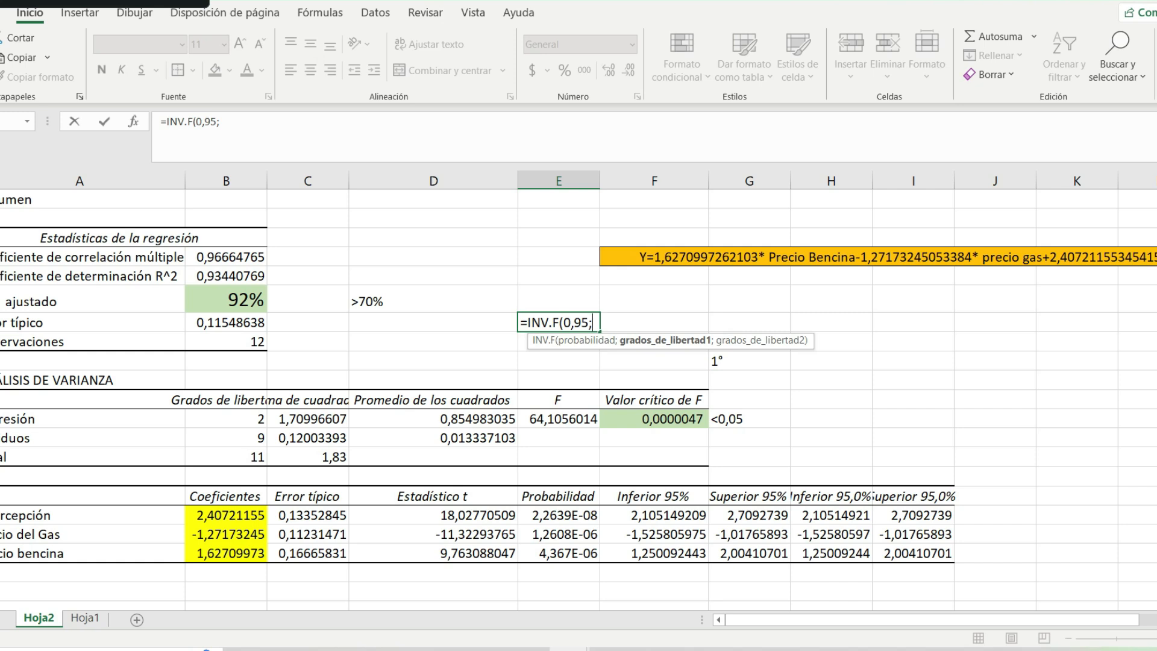
click(226, 419)
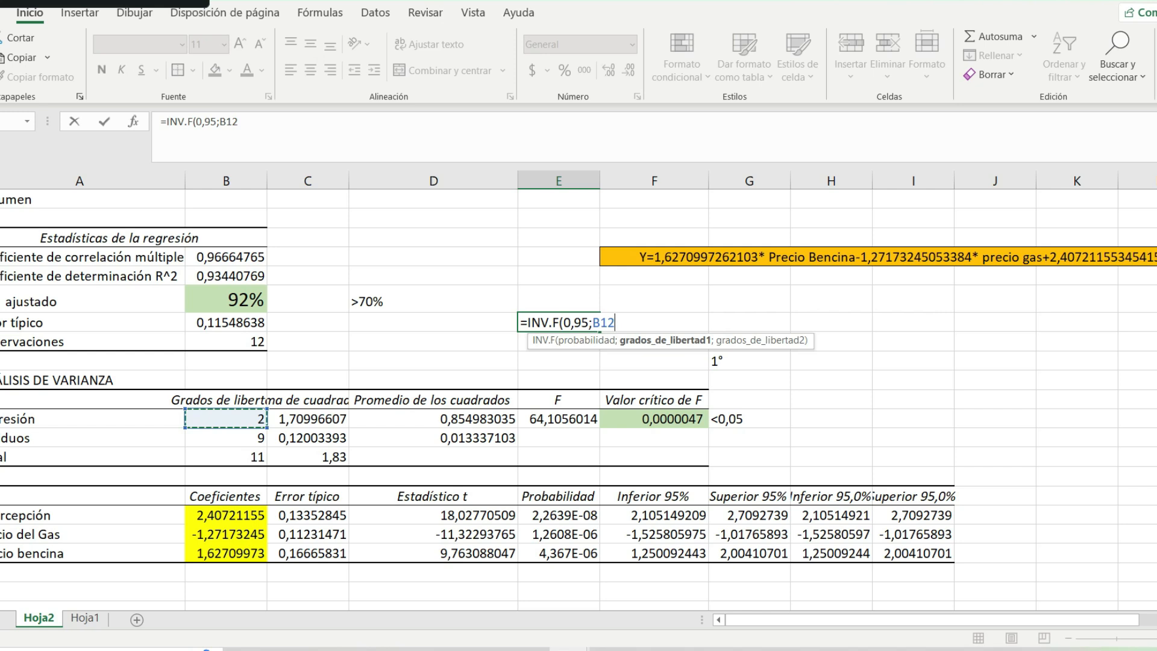
text(;)
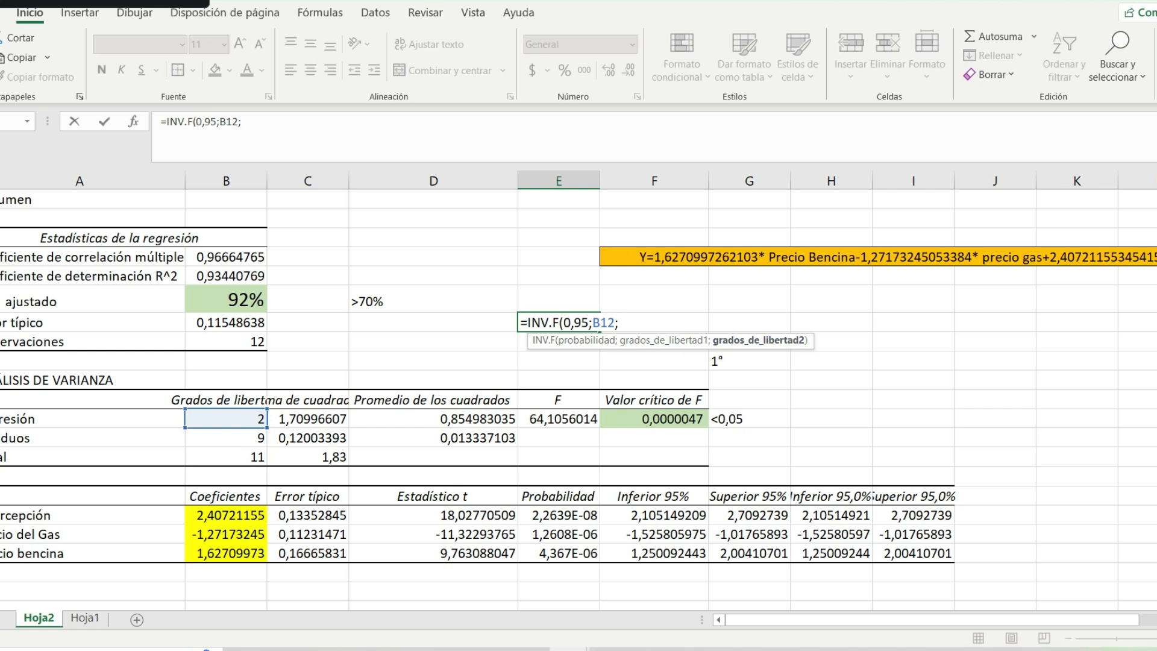
click(226, 437)
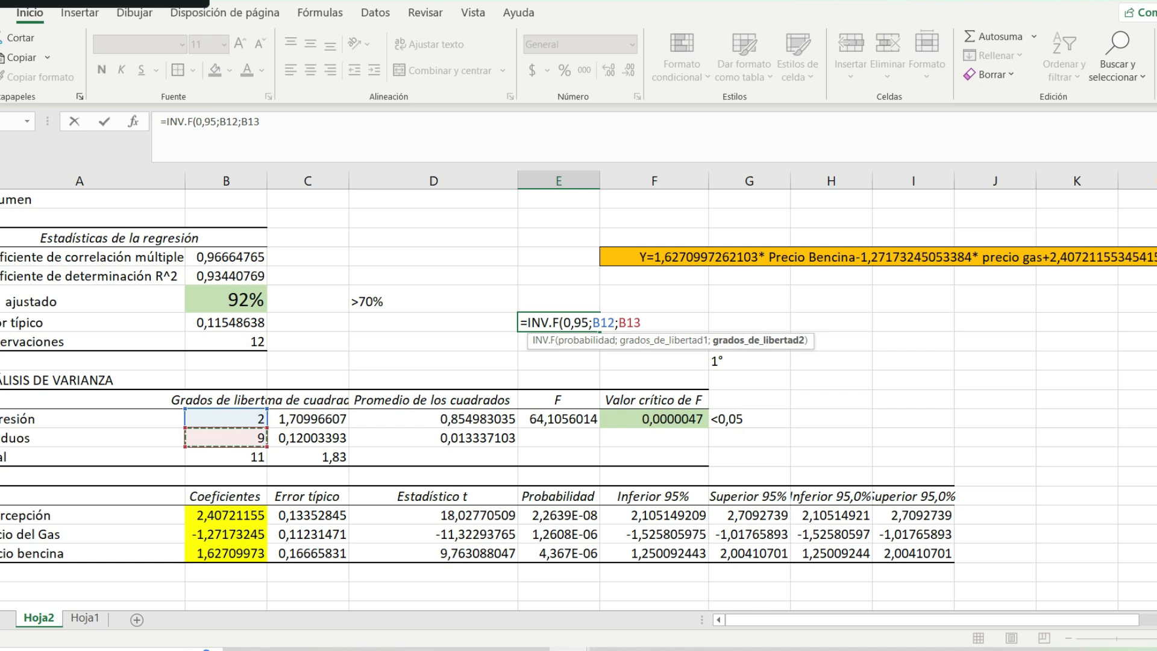
text())
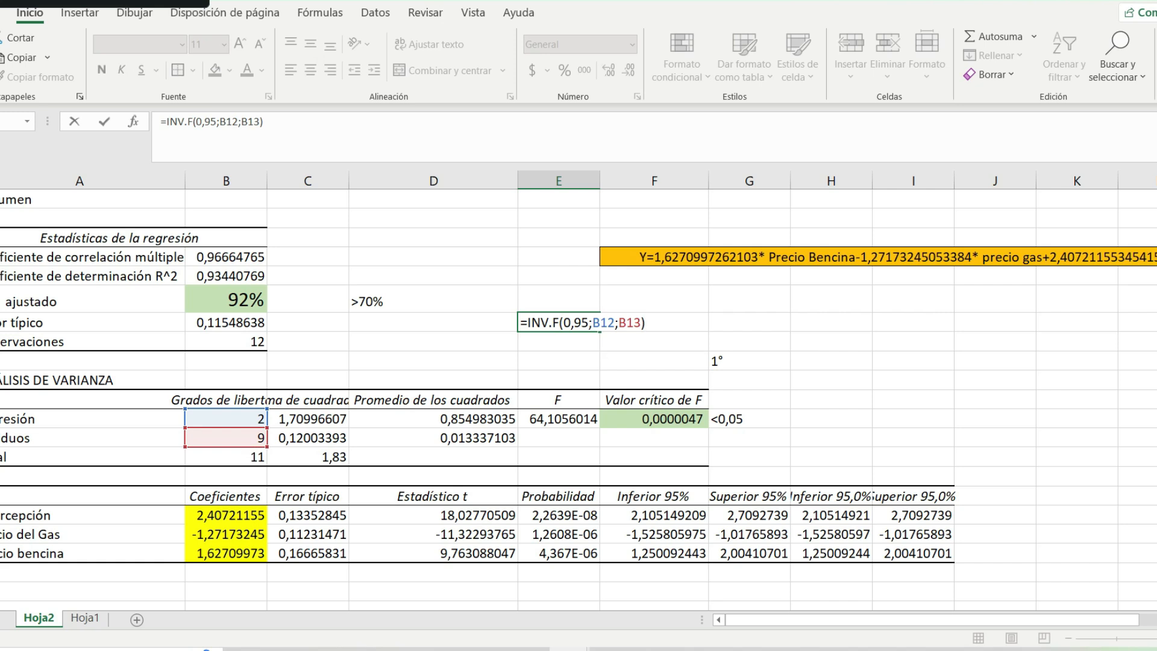
key(Return)
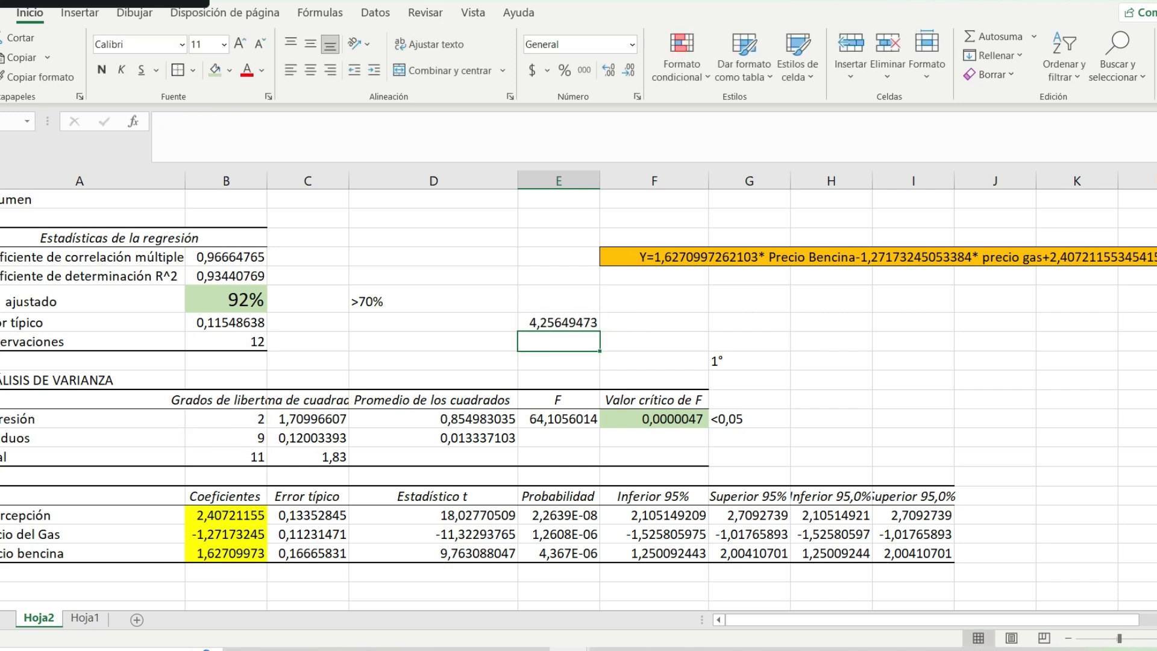
- Enter the comparison rule F>inv.F in E9, above the F column of the variance analysis table
click(558, 322)
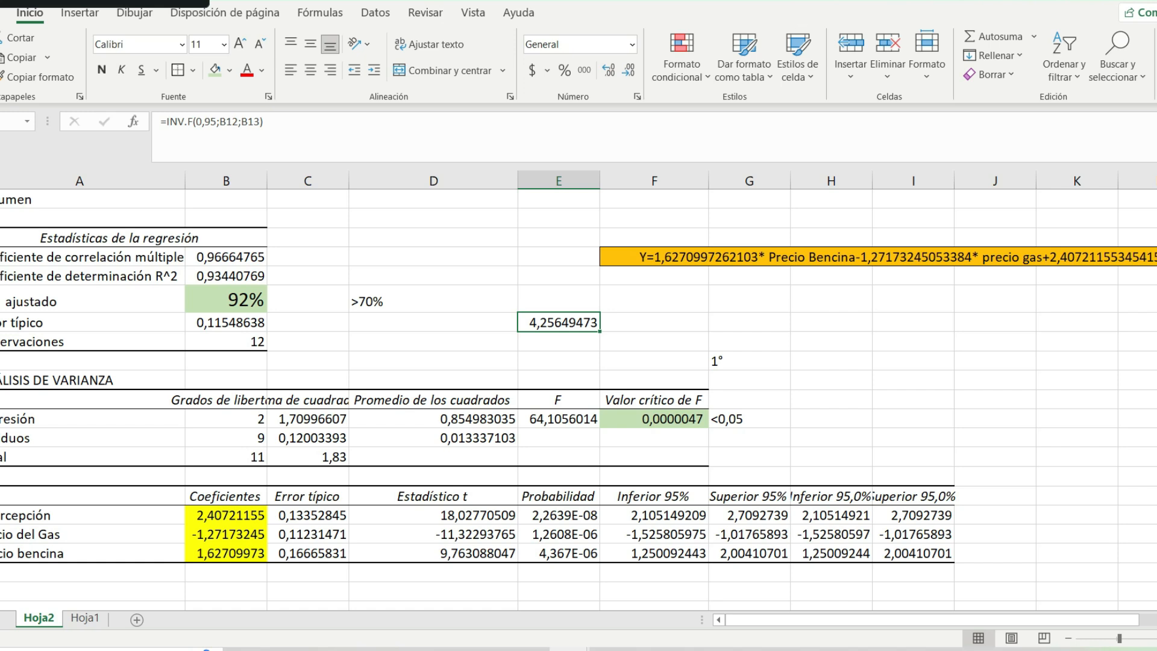
click(559, 361)
text(F)
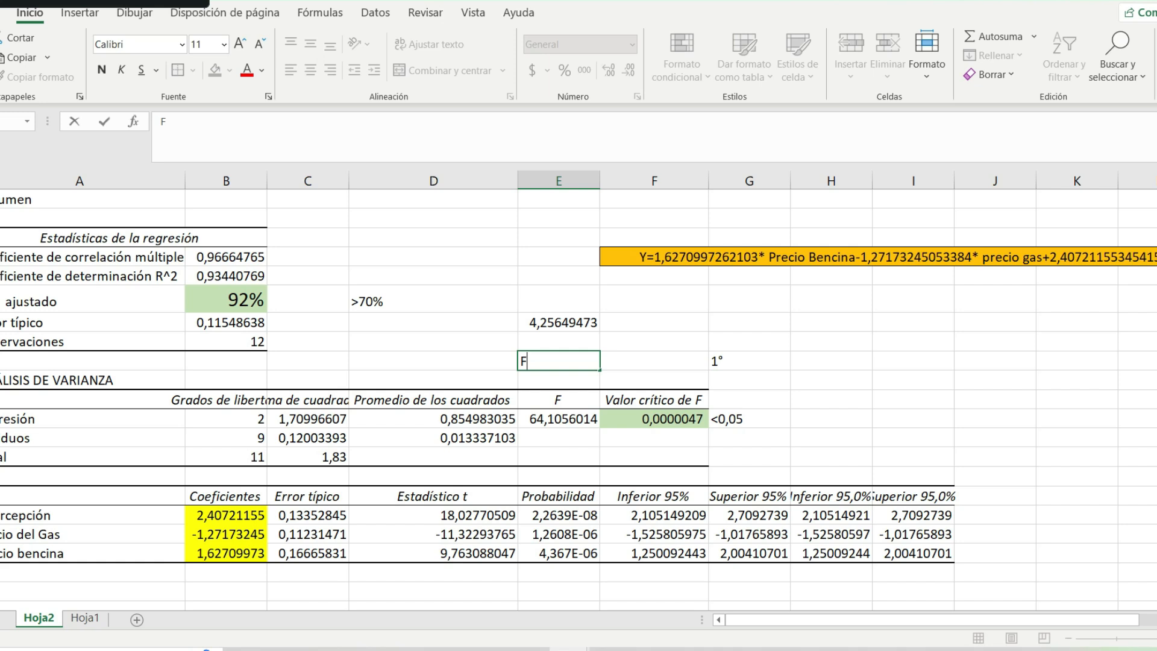
text(>inv.F)
click(654, 341)
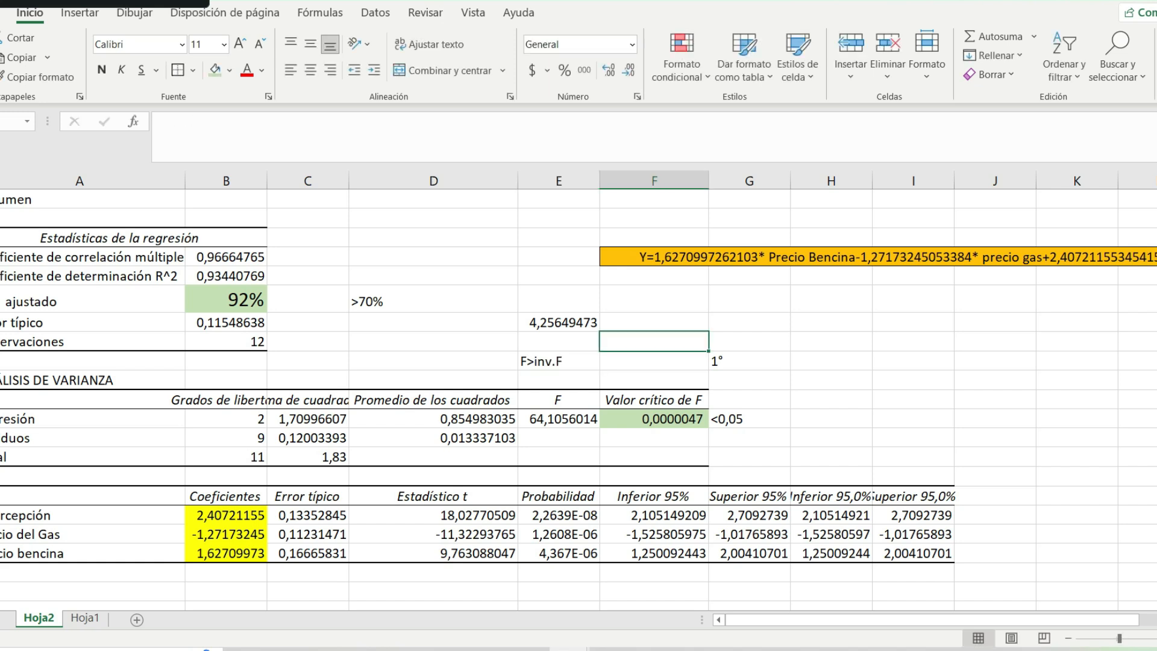
- Compare the F statistic in E12 with the INV.F result in E7 and fill E12 with light green
click(559, 419)
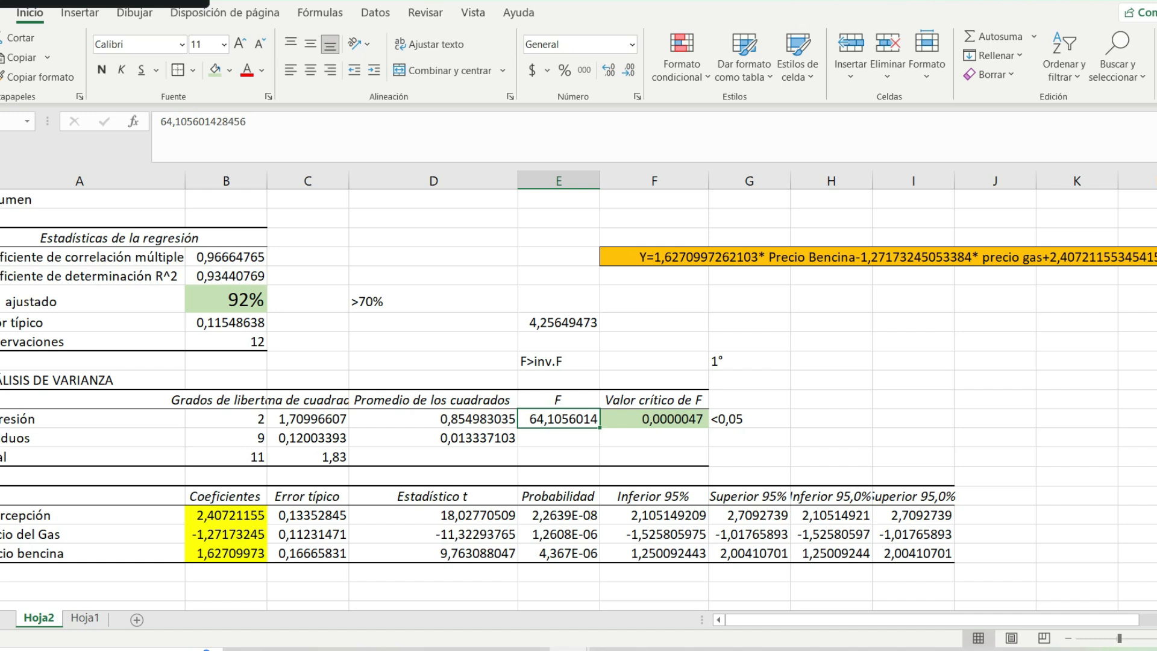
click(559, 322)
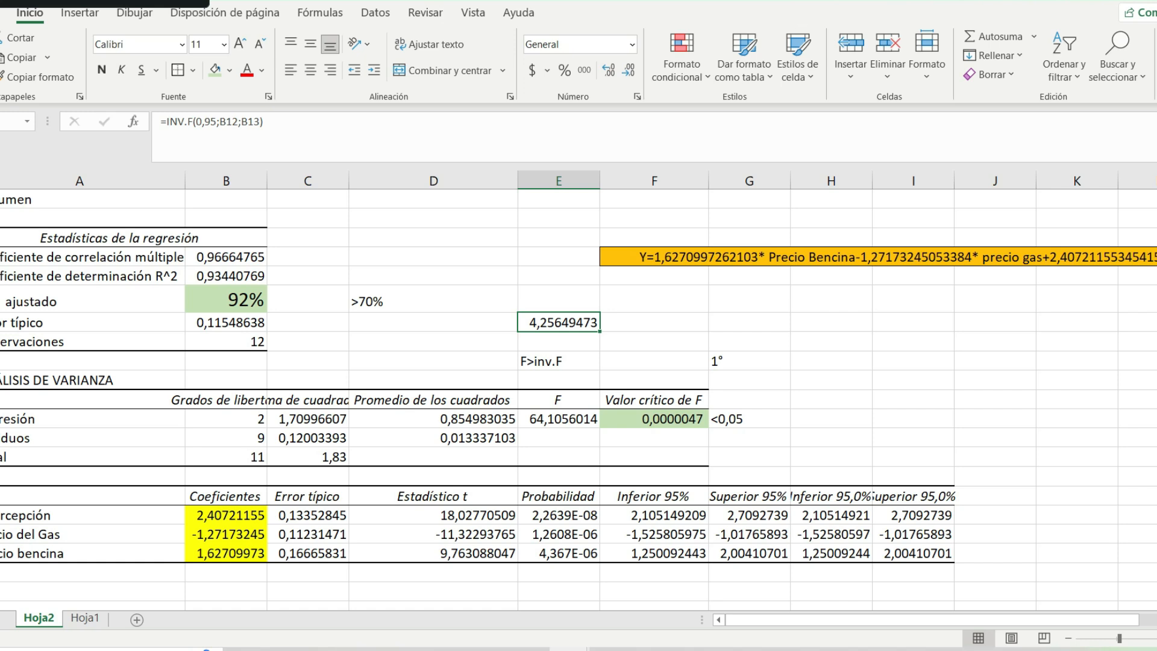
click(559, 419)
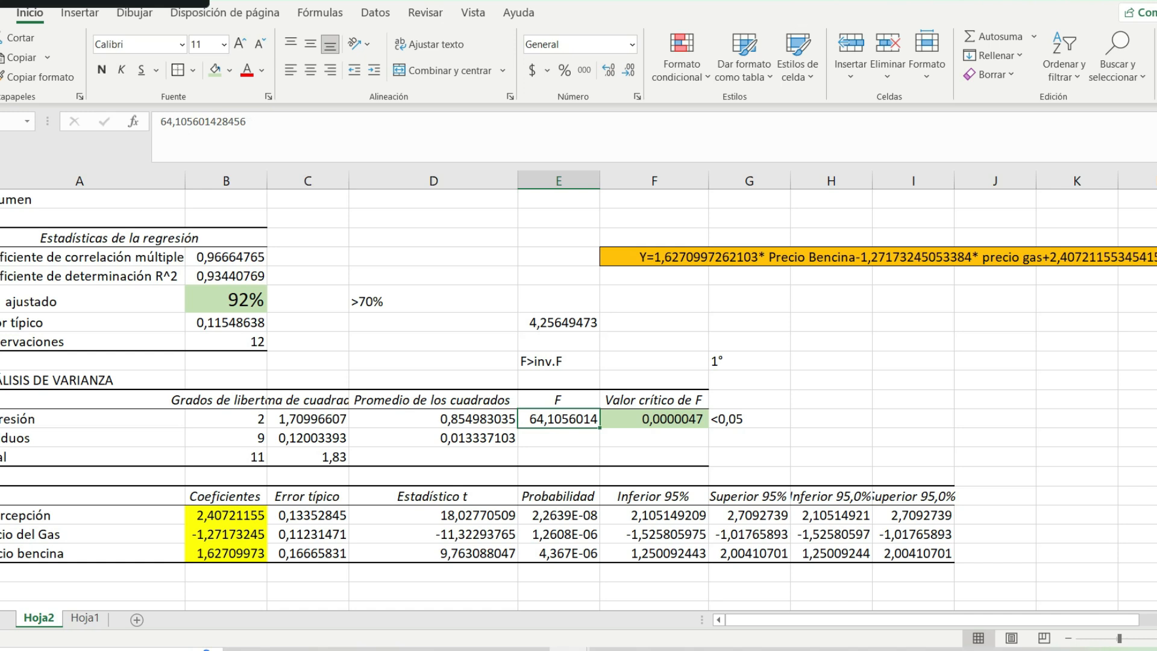
click(215, 70)
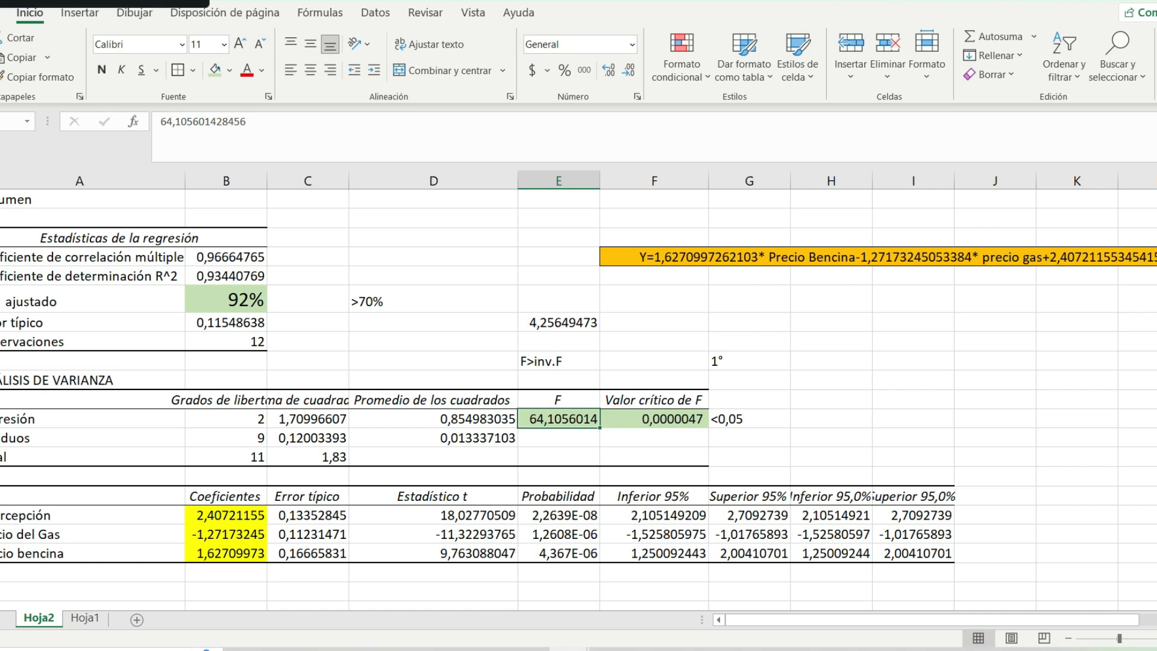
drag(80, 381, 749, 457)
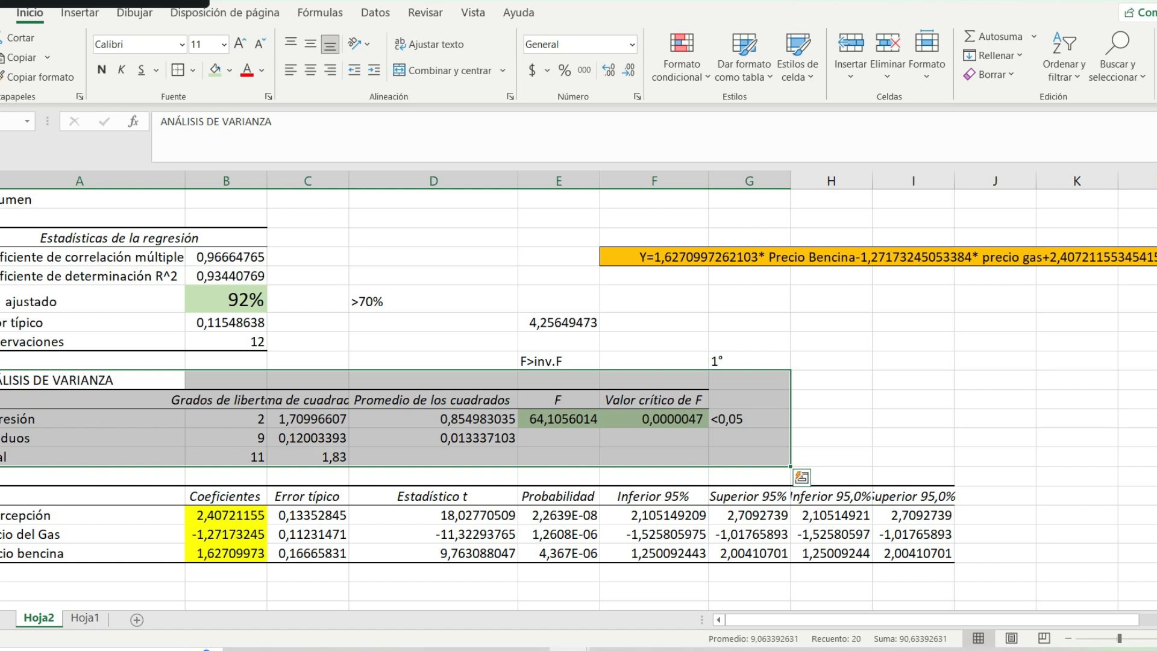
click(913, 380)
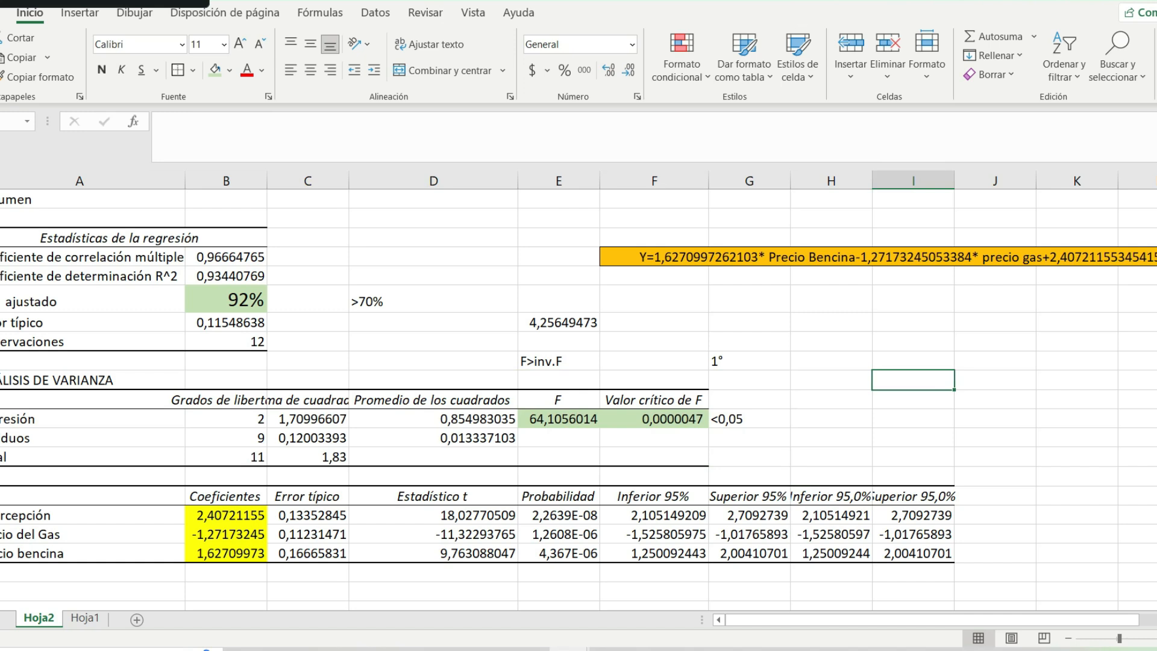
- Autofit column G to its contents and fill the Inferior 95% and Superior 95% block F16:G19 with gold
double_click(790, 181)
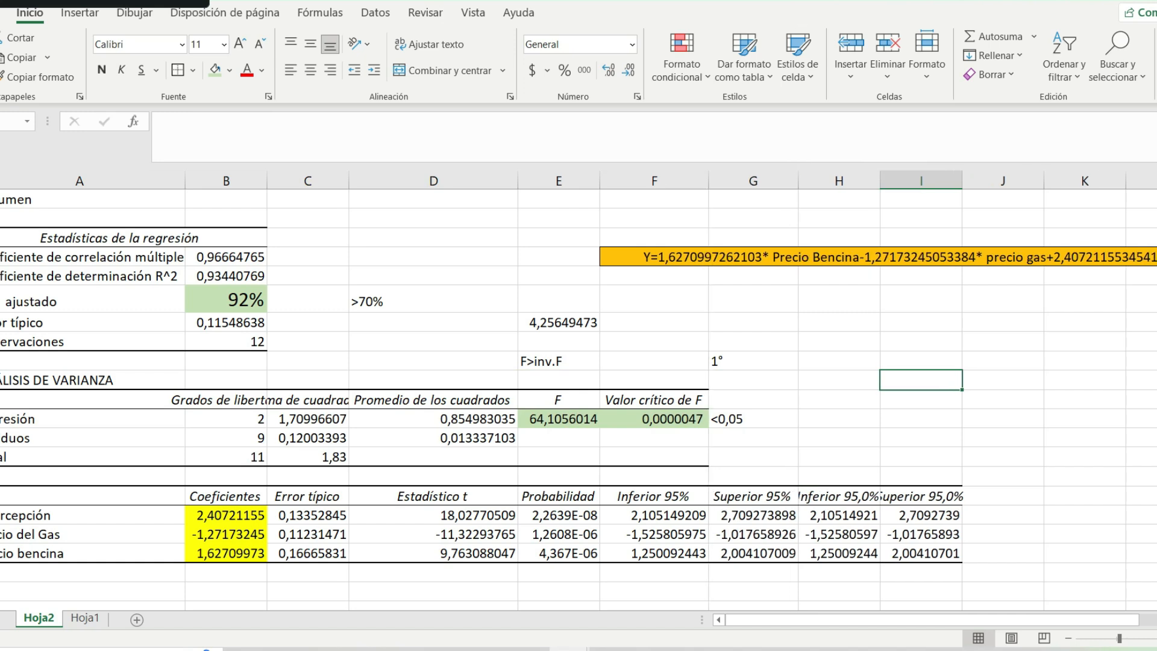
drag(90, 516, 90, 553)
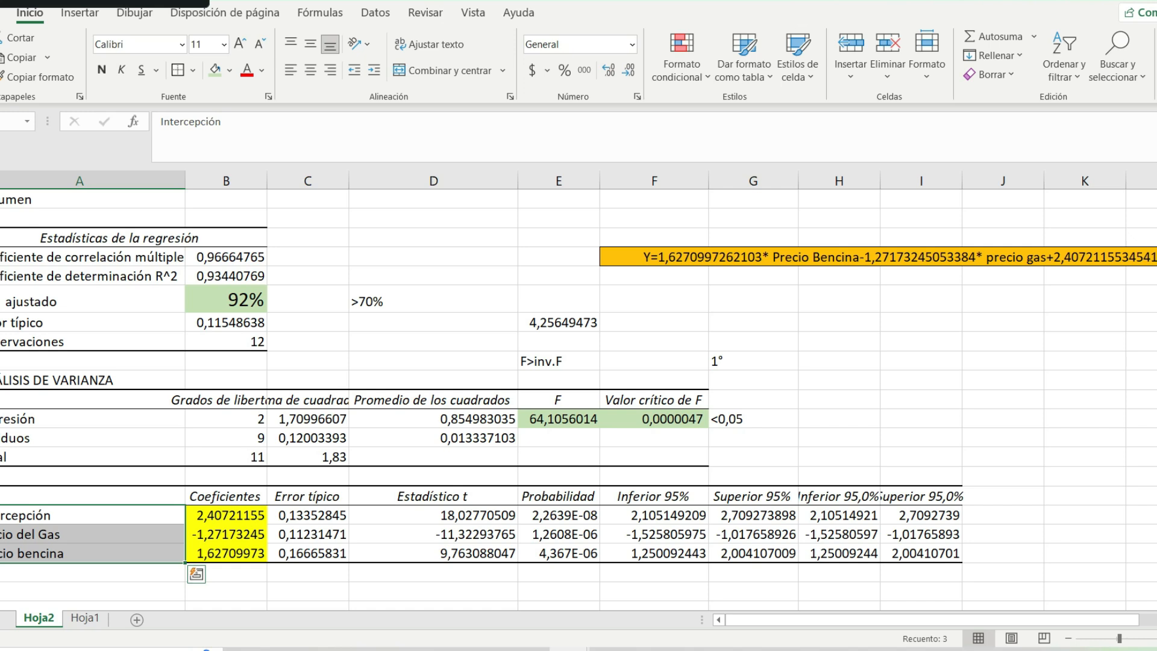
drag(653, 496, 753, 553)
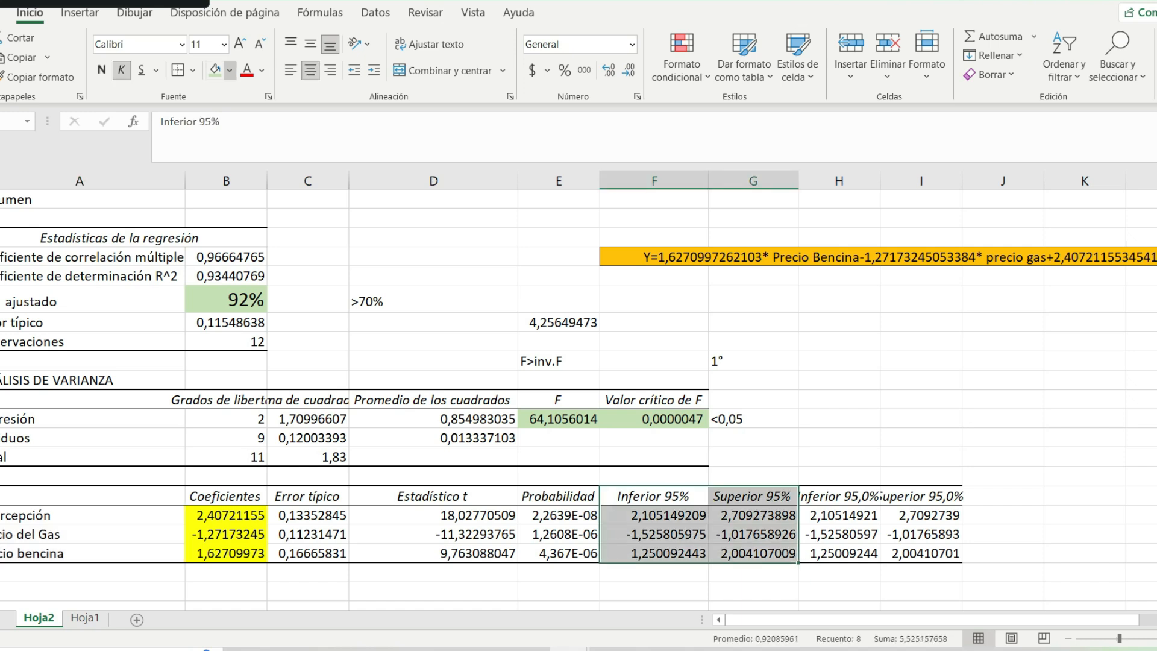
click(230, 70)
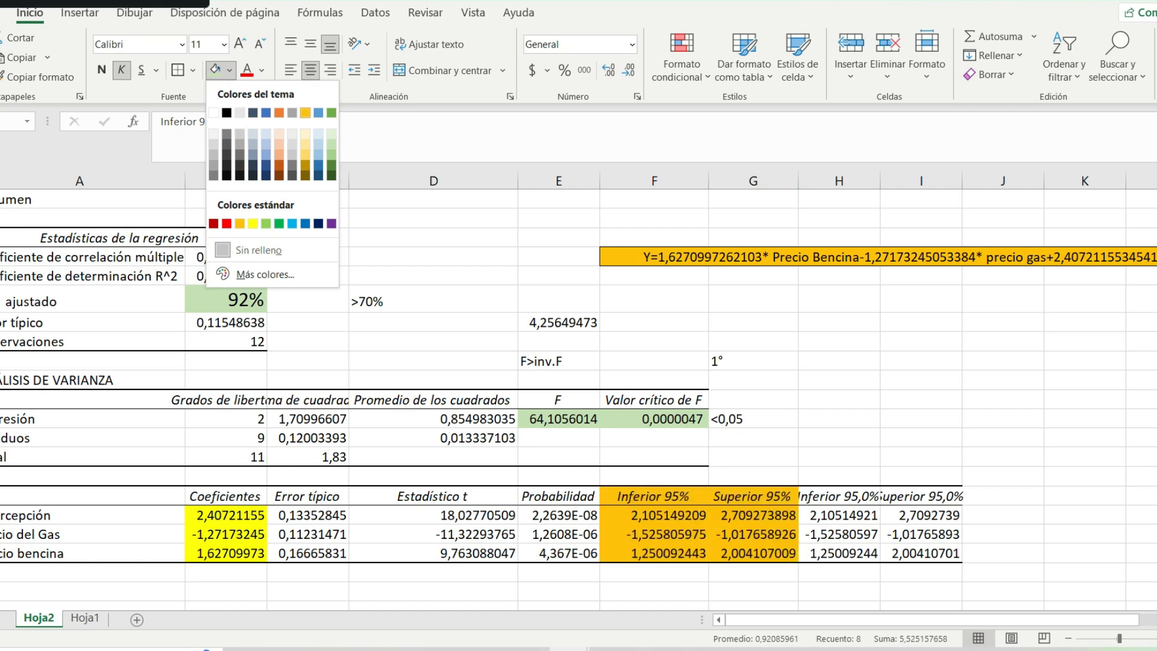
click(305, 113)
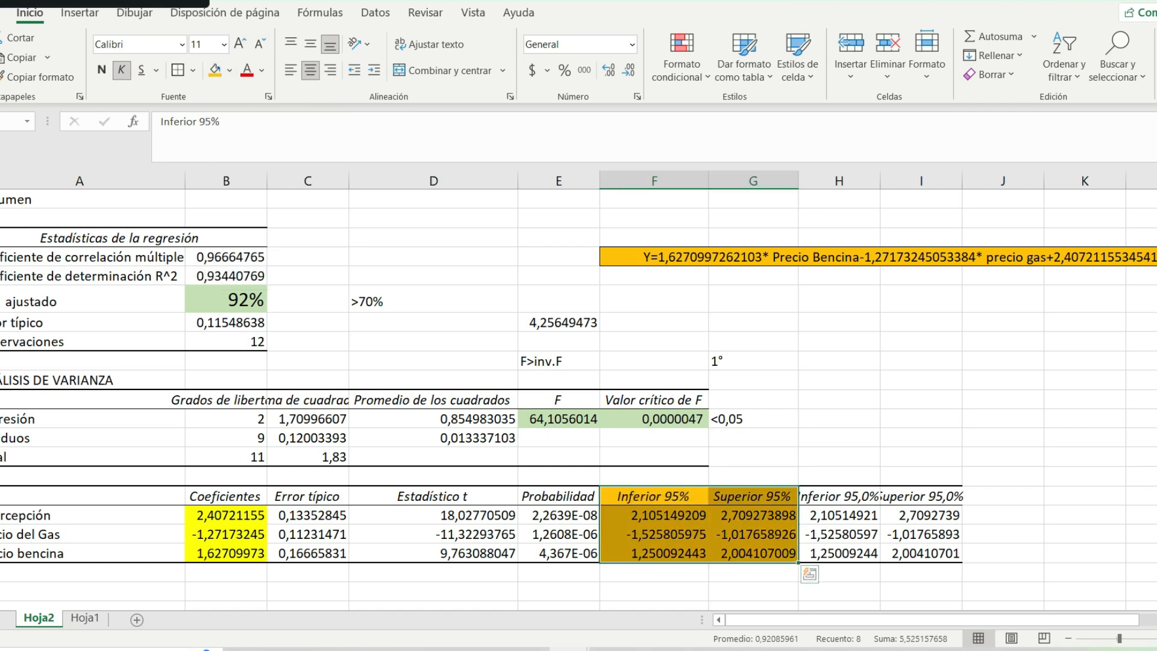
- Check the intercept coefficient in B17 against its Inferior 95% and Superior 95% limits in F17 and G17
click(654, 515)
click(753, 515)
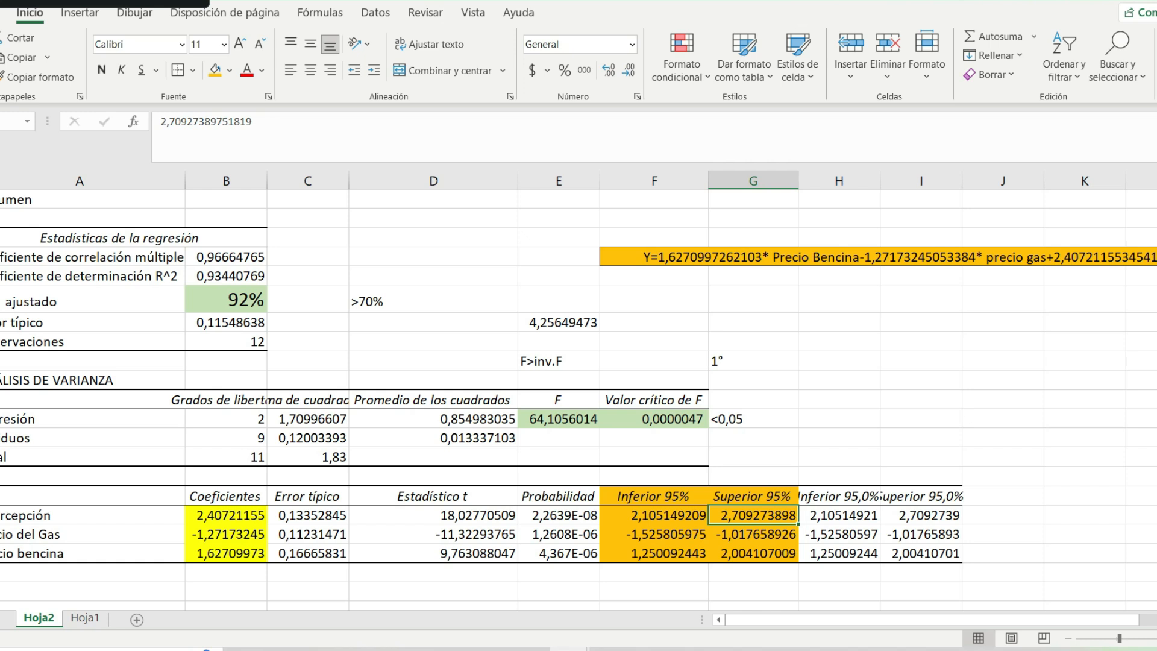
click(225, 515)
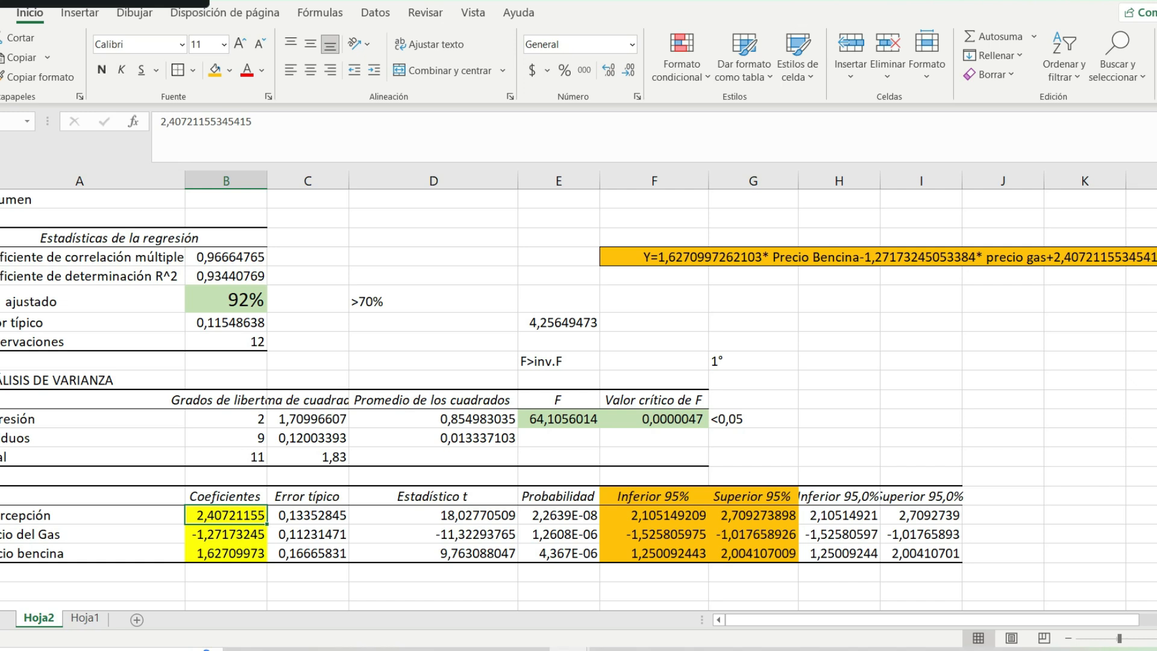
click(654, 516)
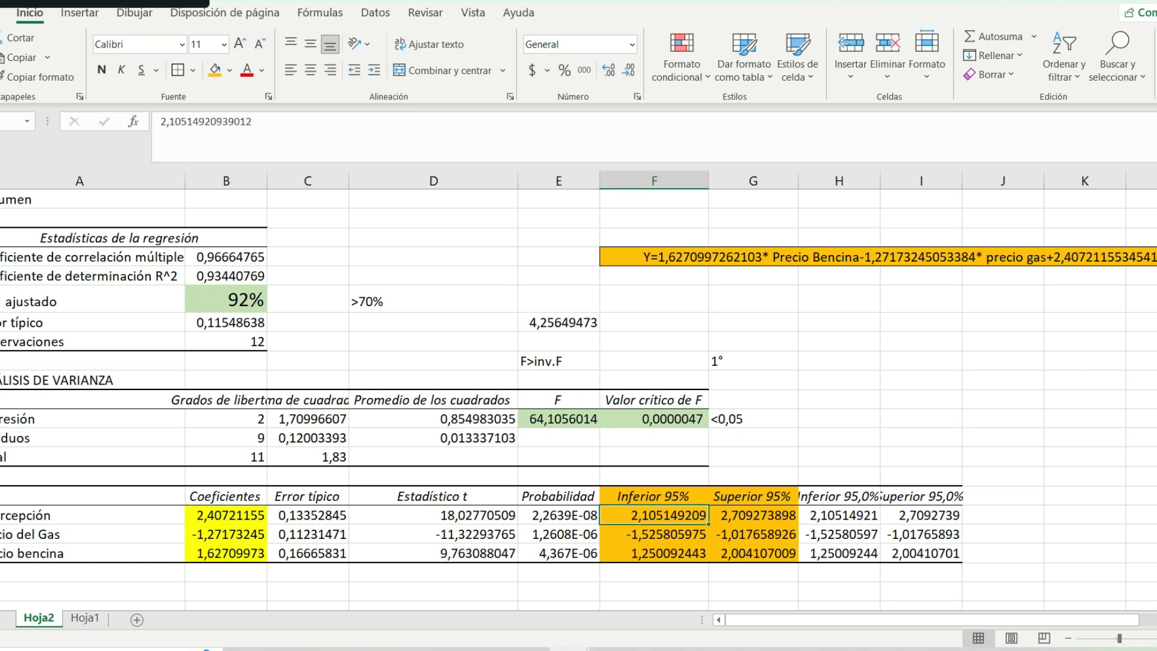
click(753, 516)
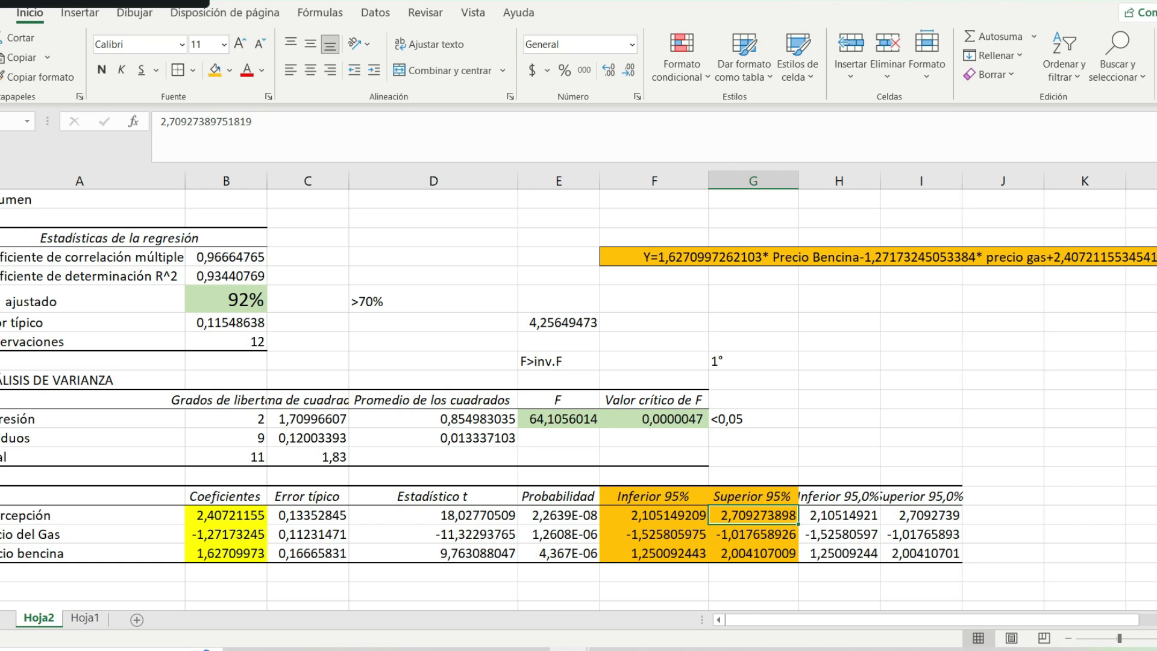
click(226, 515)
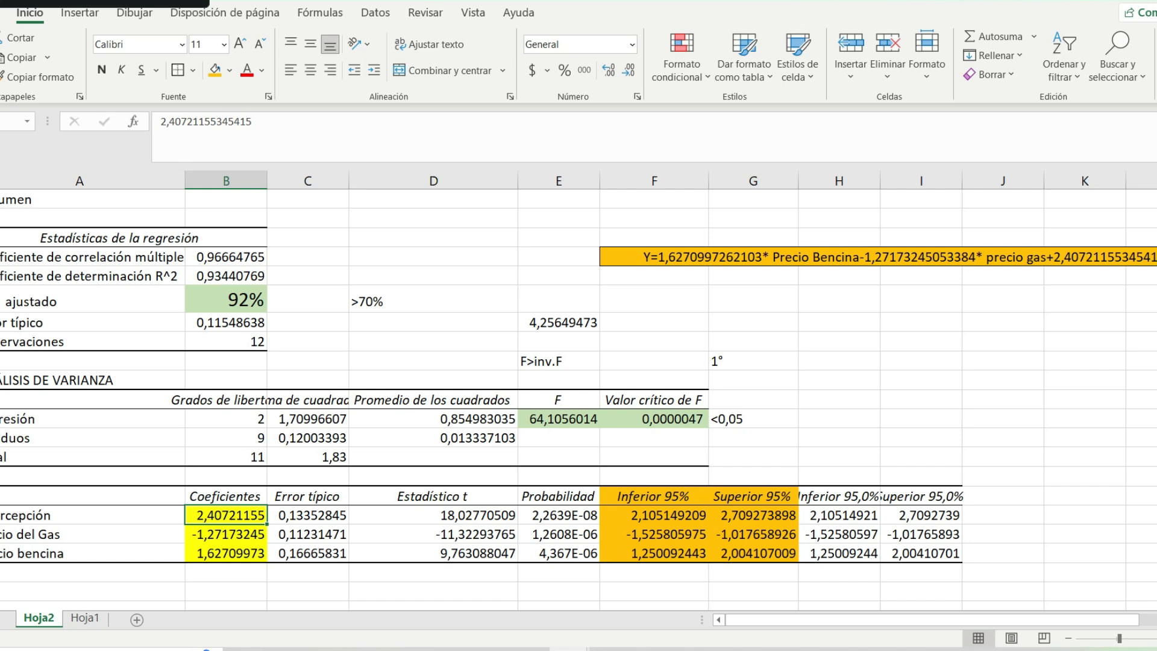
click(653, 516)
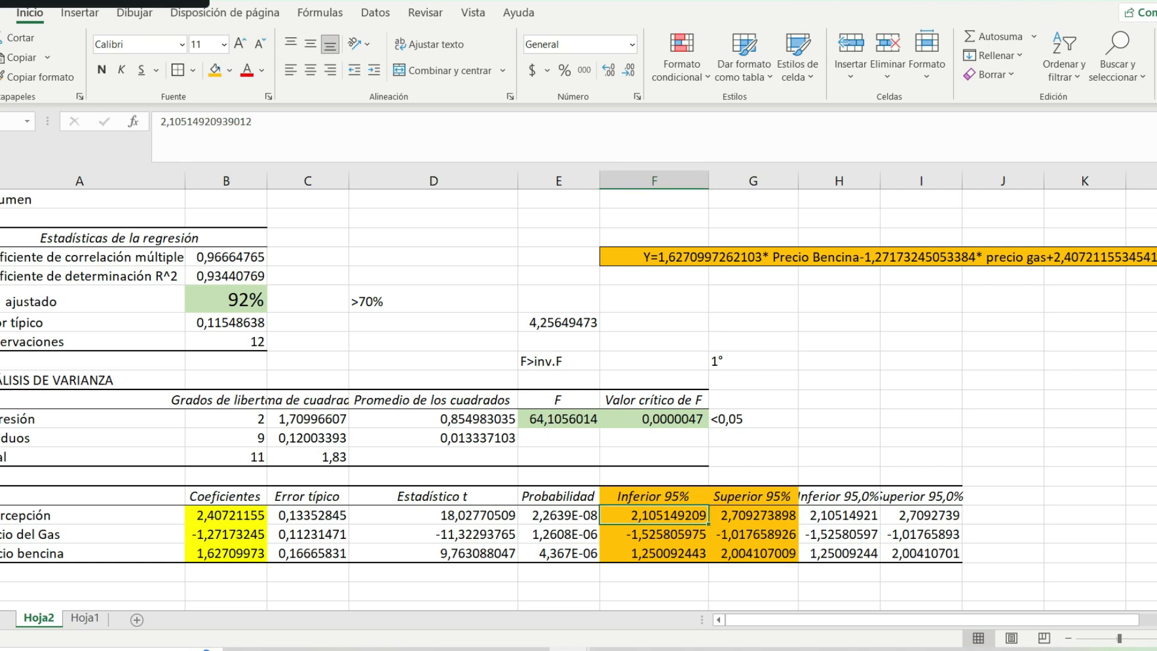
click(753, 516)
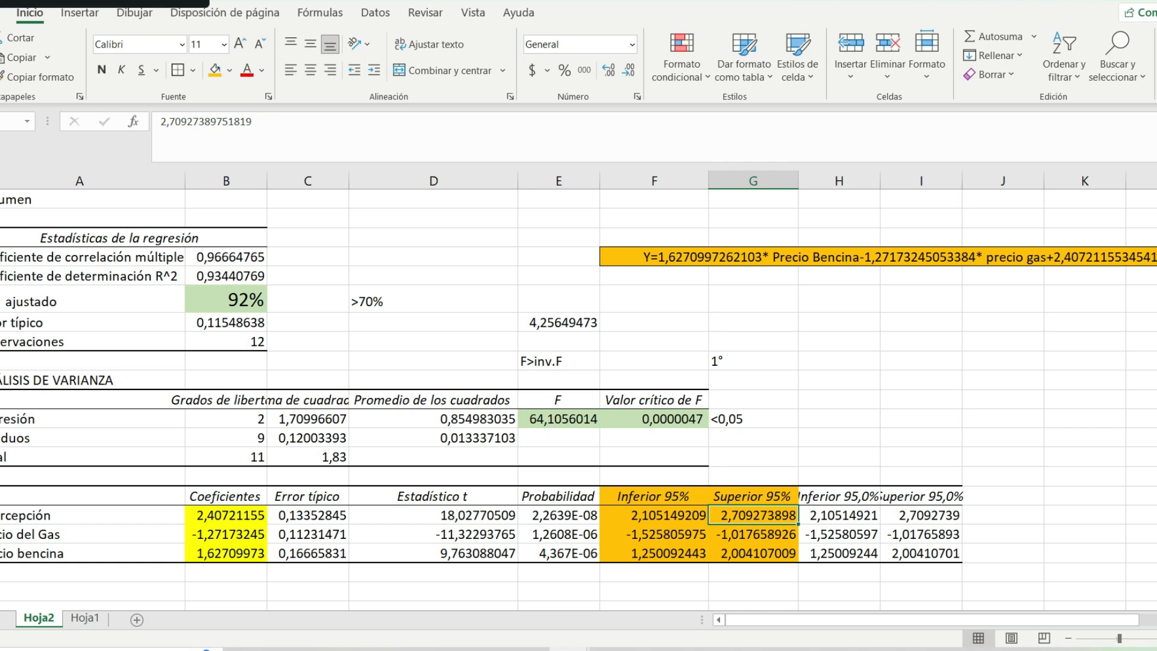
- Compare the Precio del Gas and Precio bencina coefficients with their Inferior 95% and Superior 95% limits
click(226, 535)
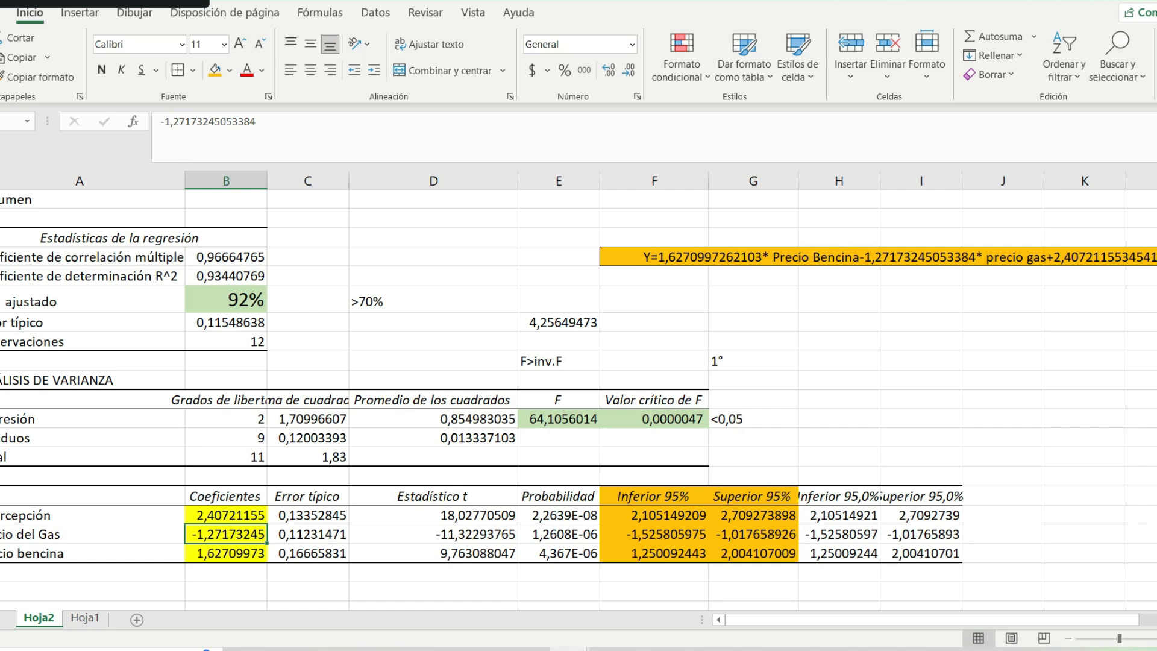
click(654, 535)
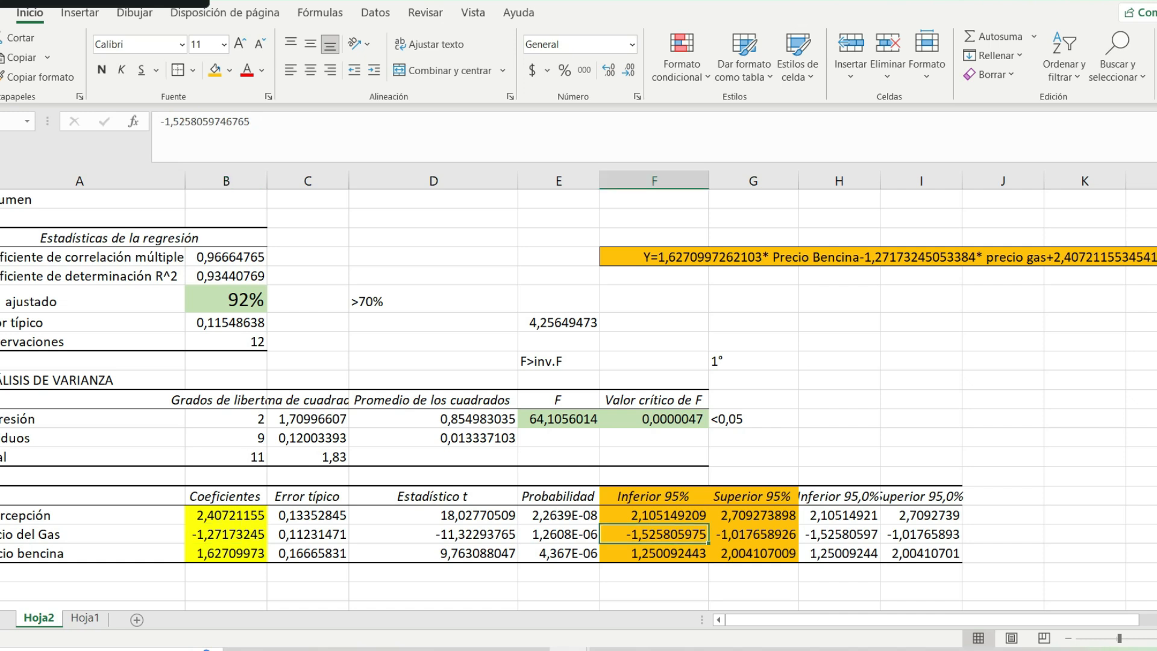
click(753, 535)
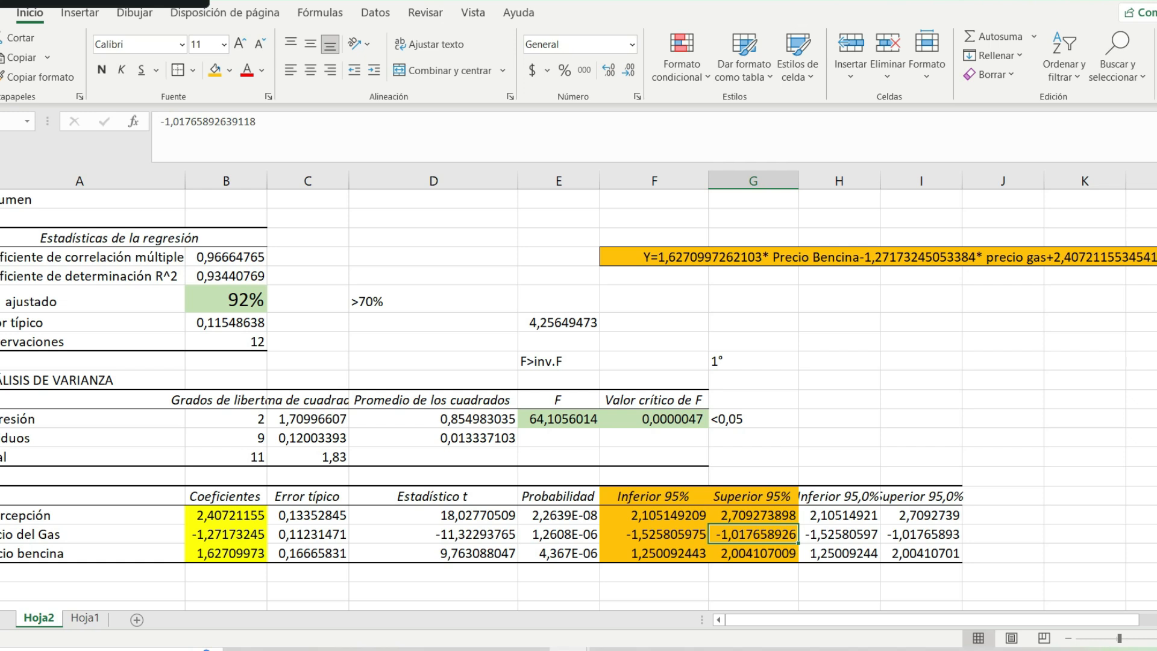
click(226, 553)
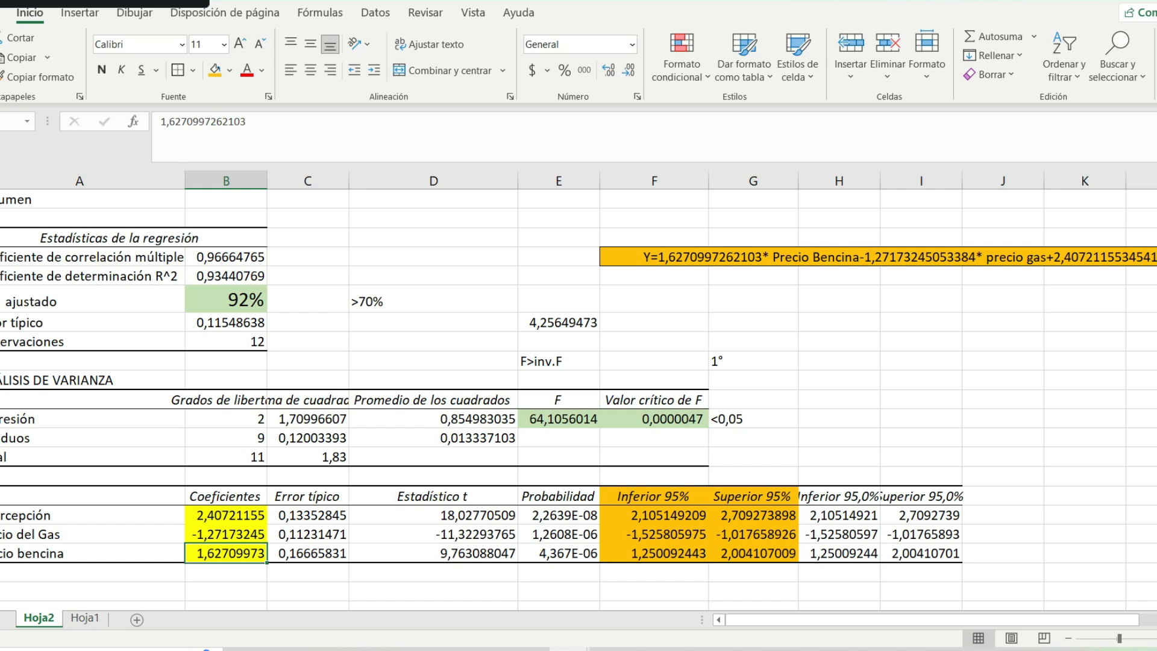
click(654, 553)
click(753, 553)
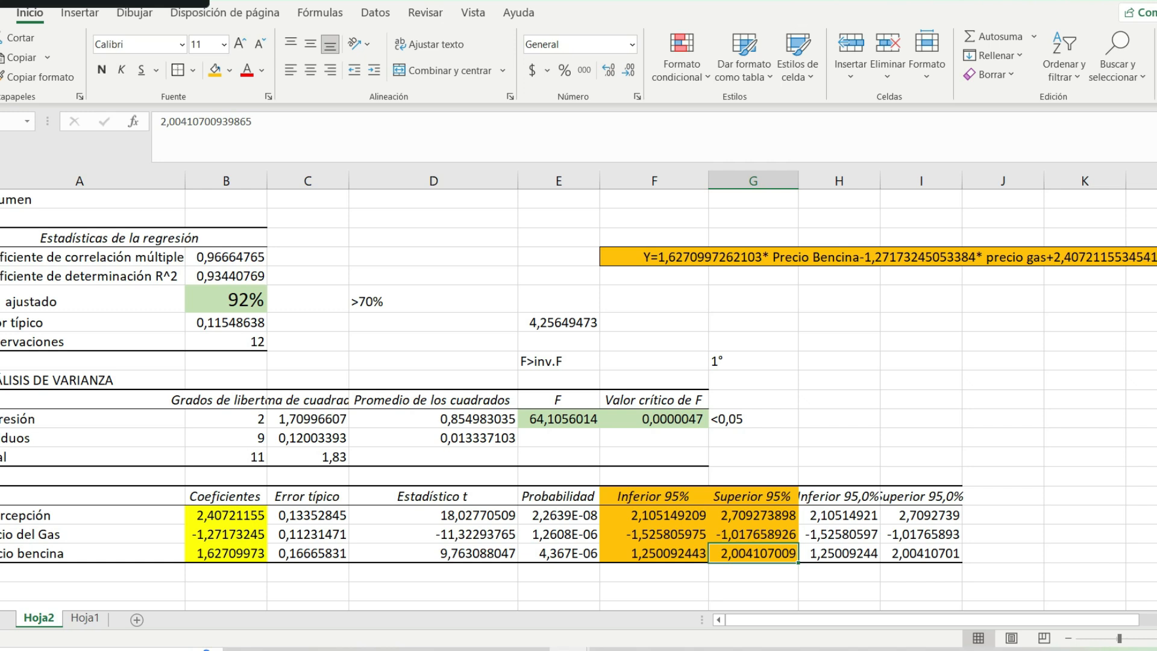
- Examine the lower and upper 95% limits of each coefficient row as a pair for a change of sign
click(654, 516)
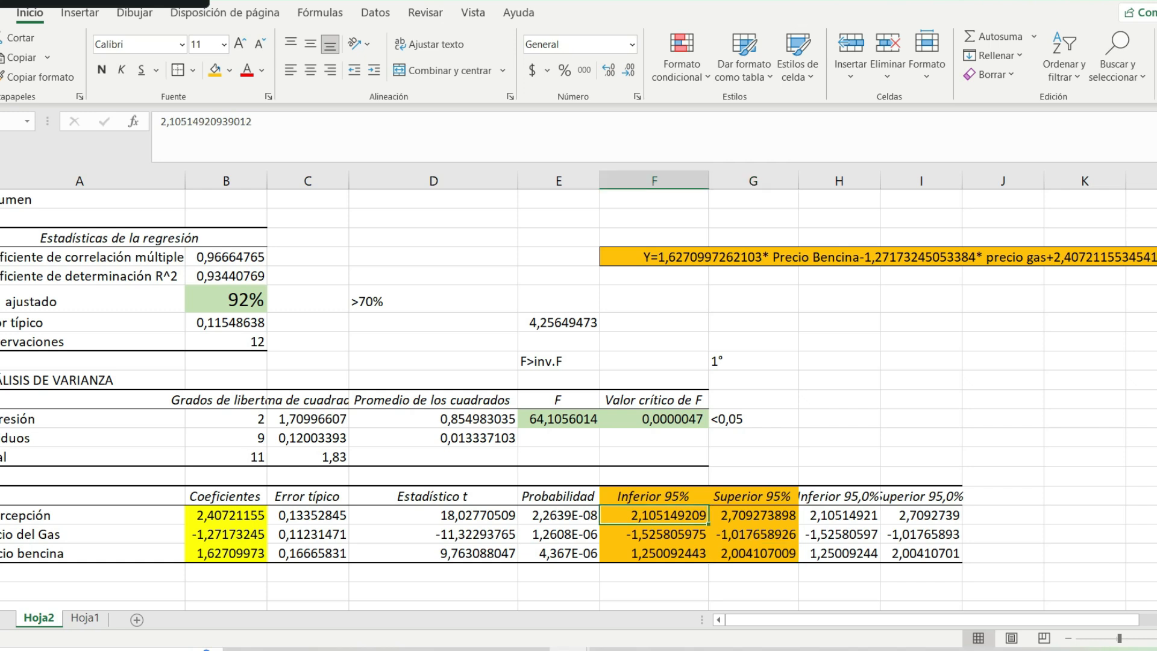
click(654, 591)
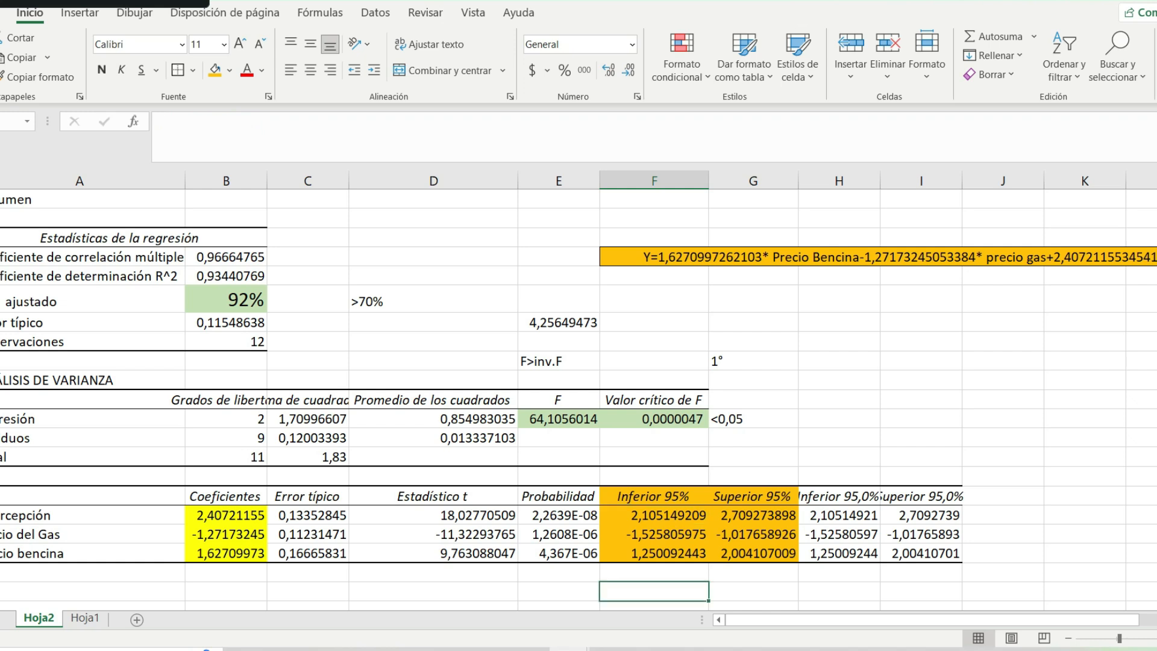
click(753, 591)
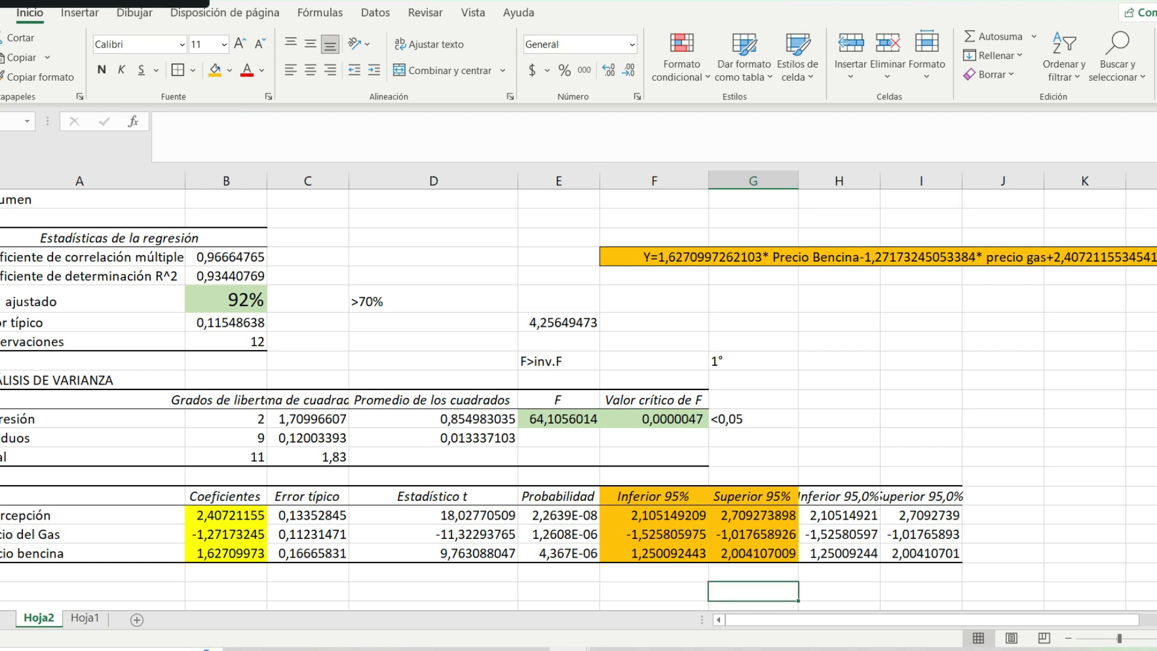
drag(654, 515, 753, 515)
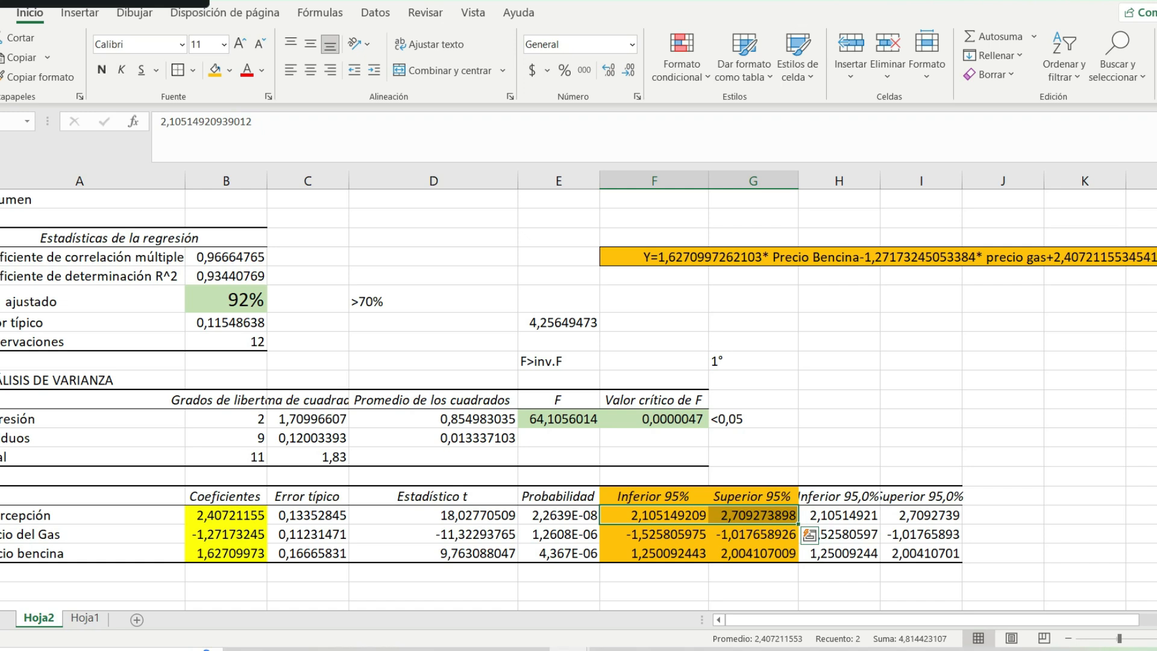
click(653, 515)
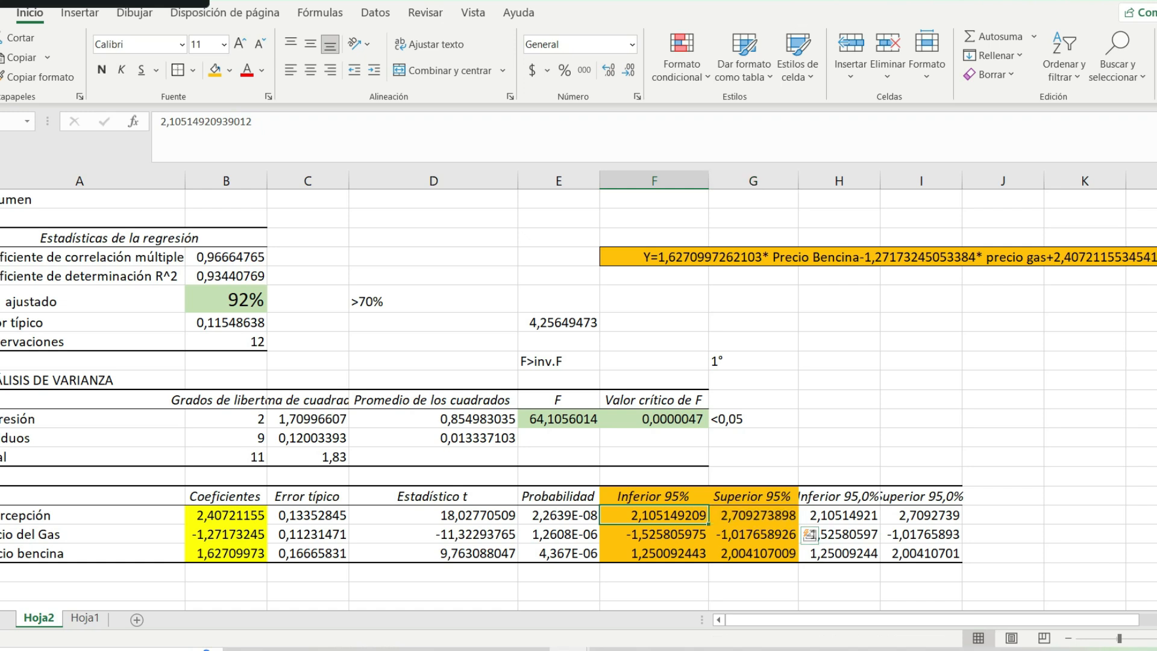
click(753, 515)
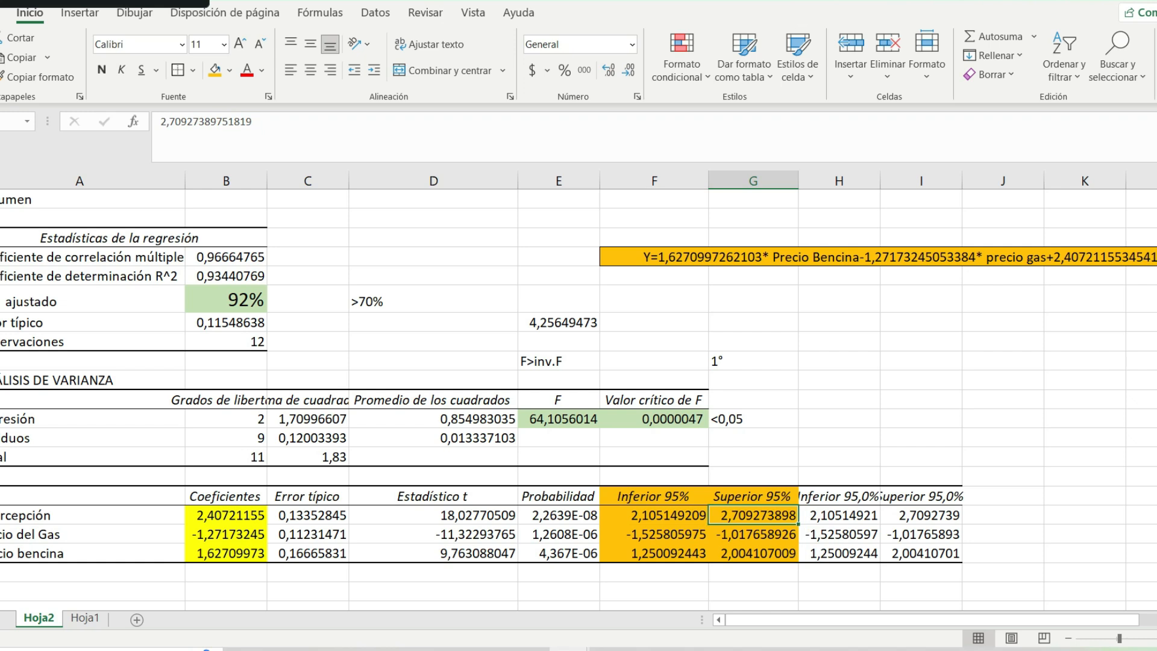
click(654, 534)
click(753, 534)
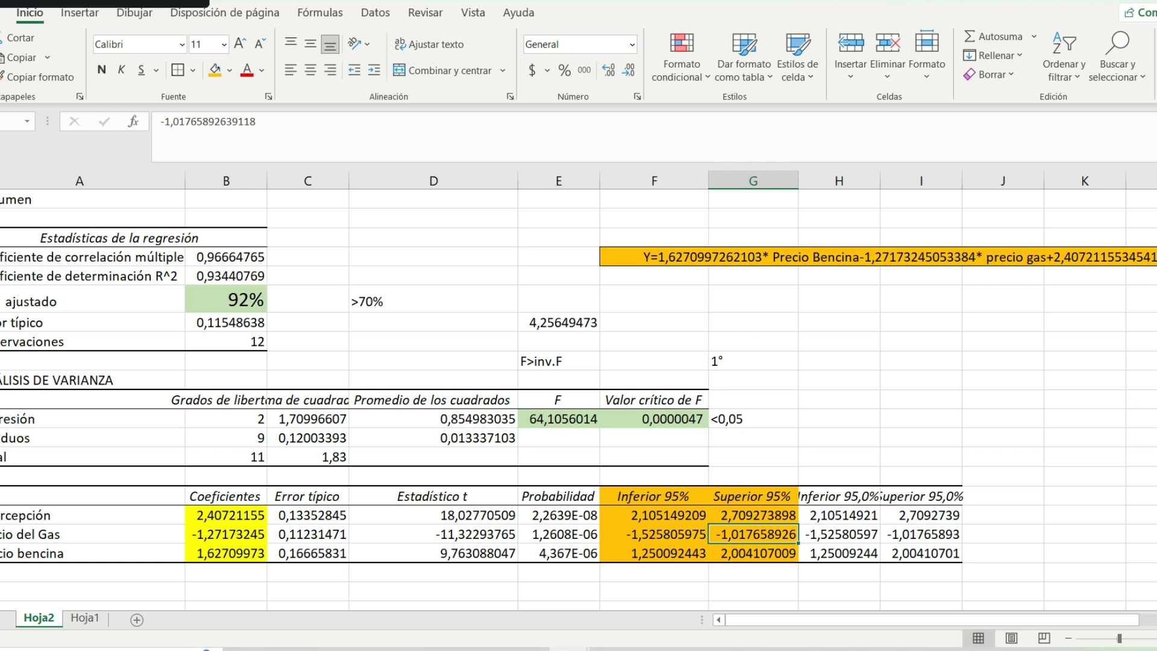
drag(662, 553, 747, 553)
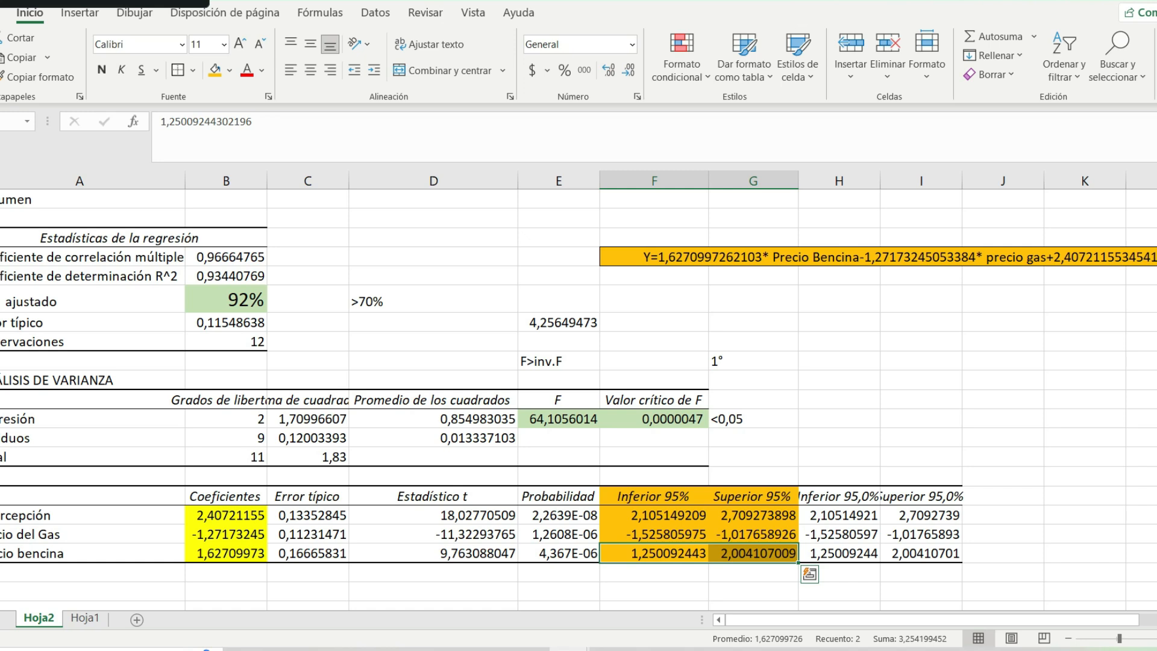
drag(663, 535, 747, 534)
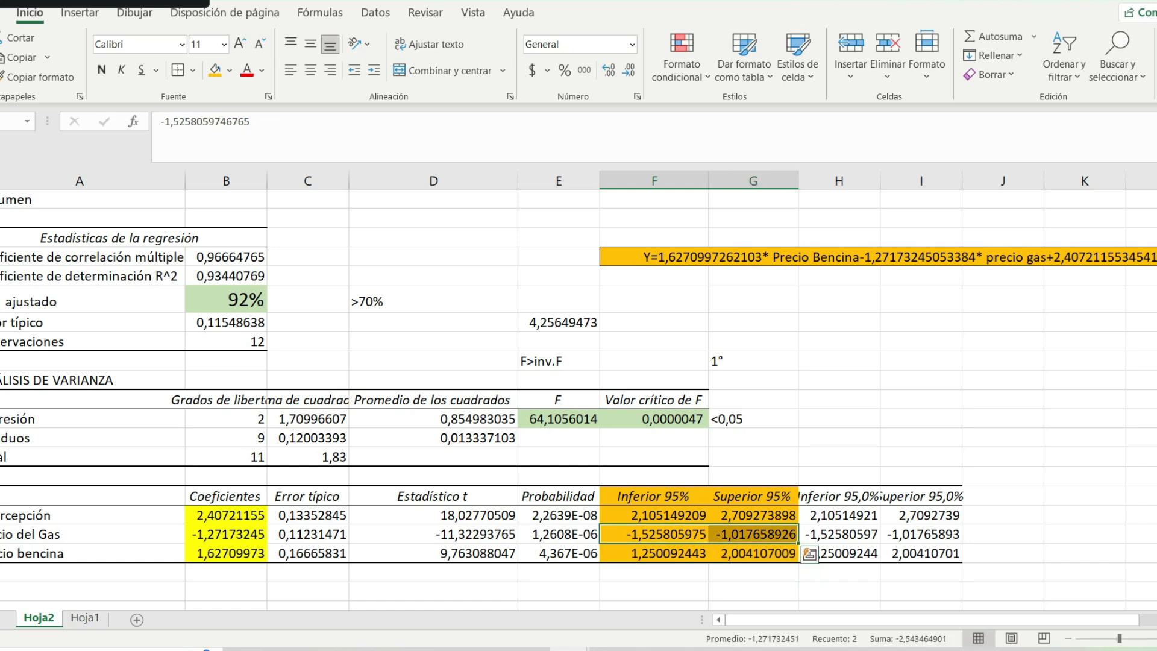
drag(663, 554, 747, 553)
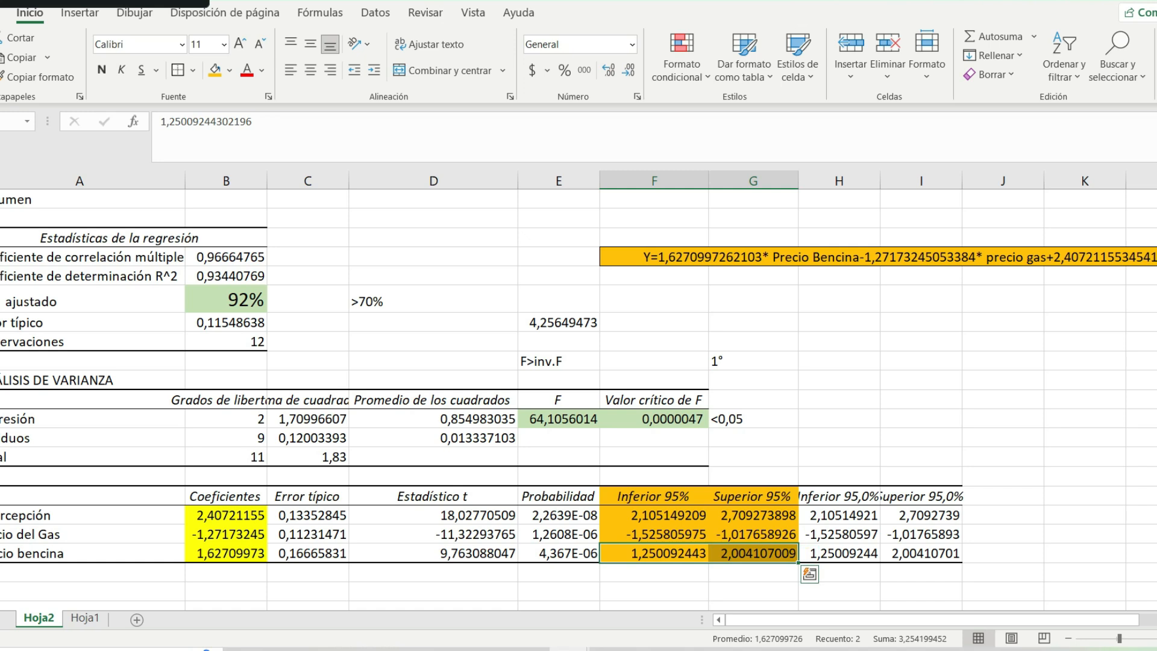
- Fill the 95% interval values in F17:G19 with light green, leaving the two headers gold
drag(663, 515, 748, 553)
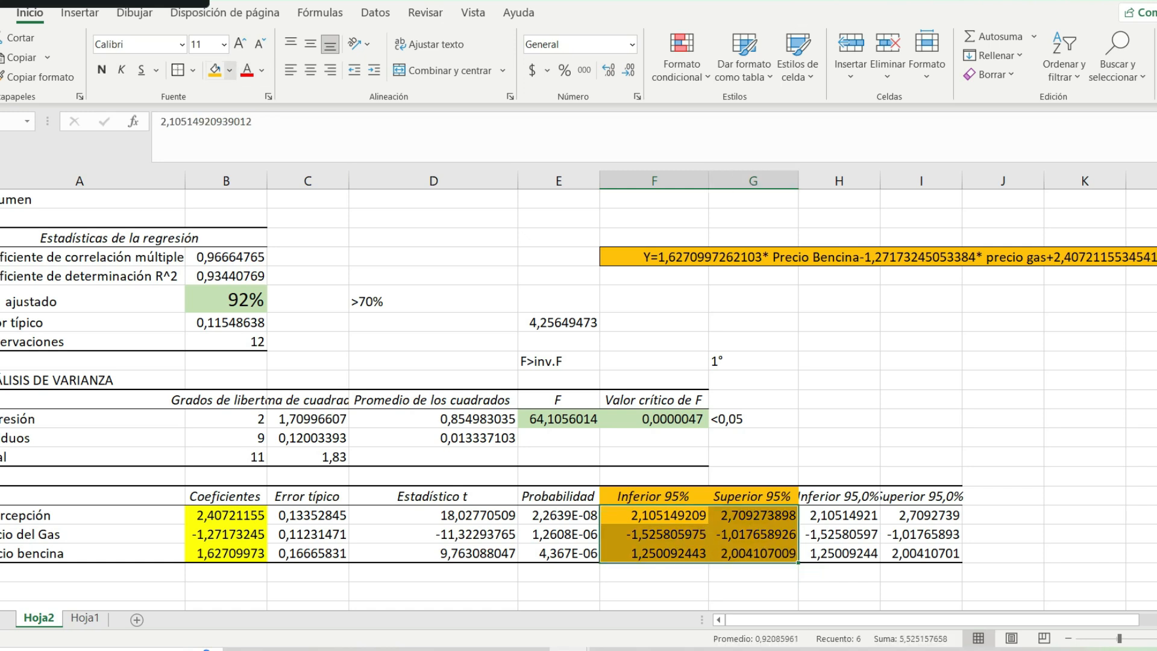
click(229, 69)
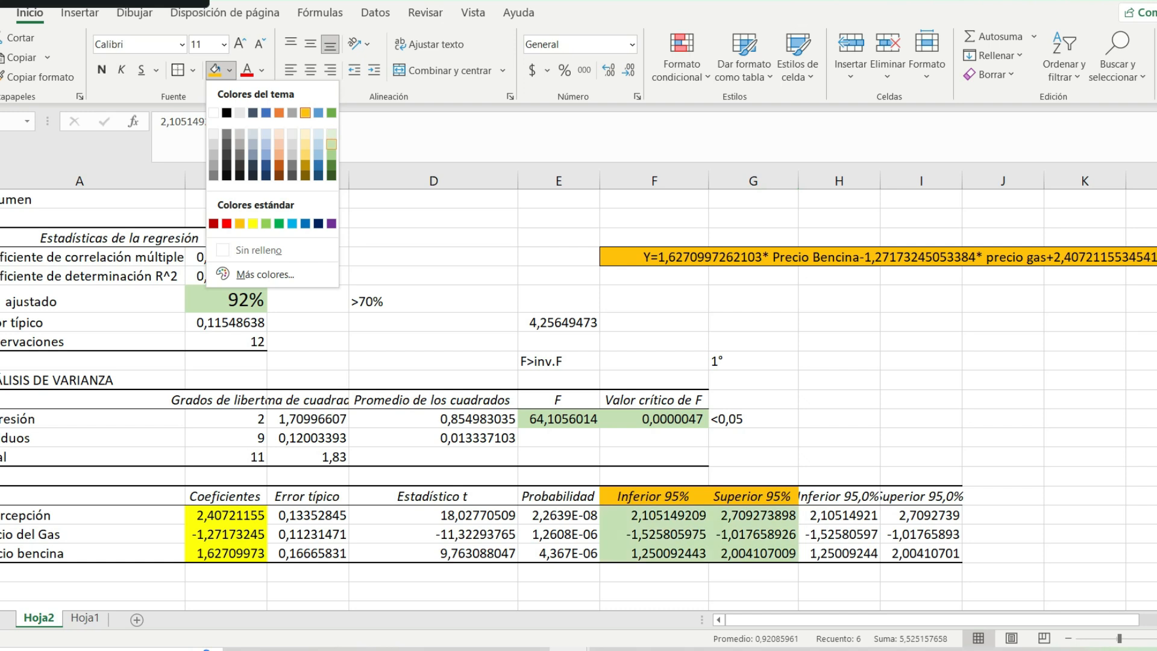
click(332, 144)
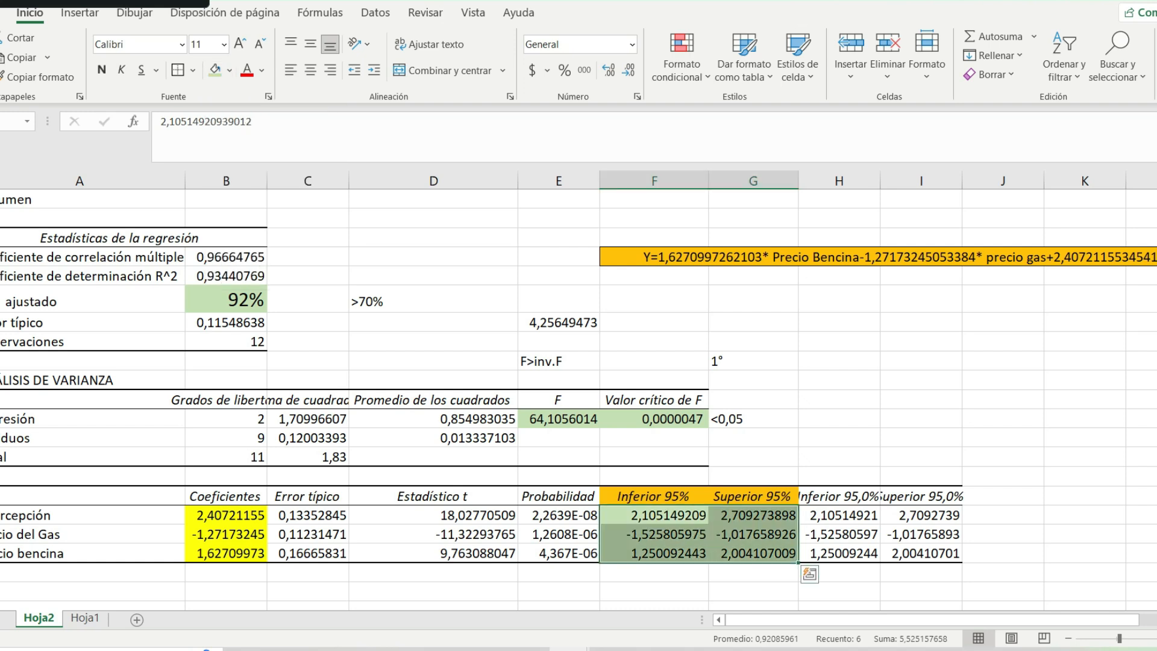
click(839, 437)
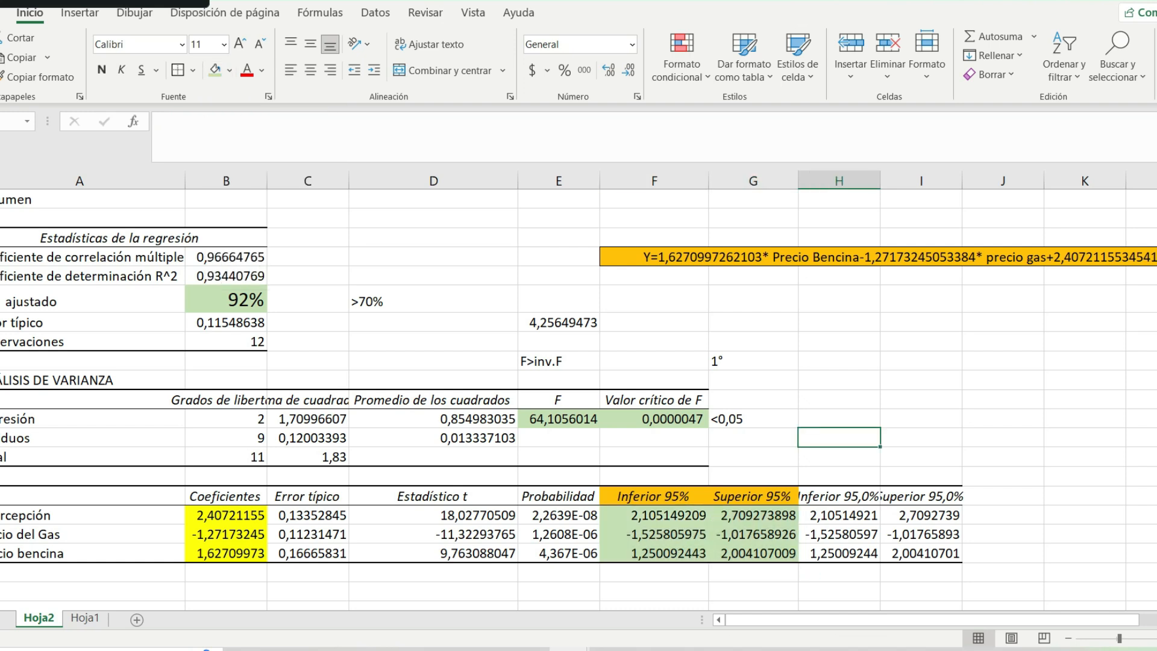
- Widen column E and examine the Probabilidad values alongside the regression coefficients in B17:B19
drag(600, 181, 657, 180)
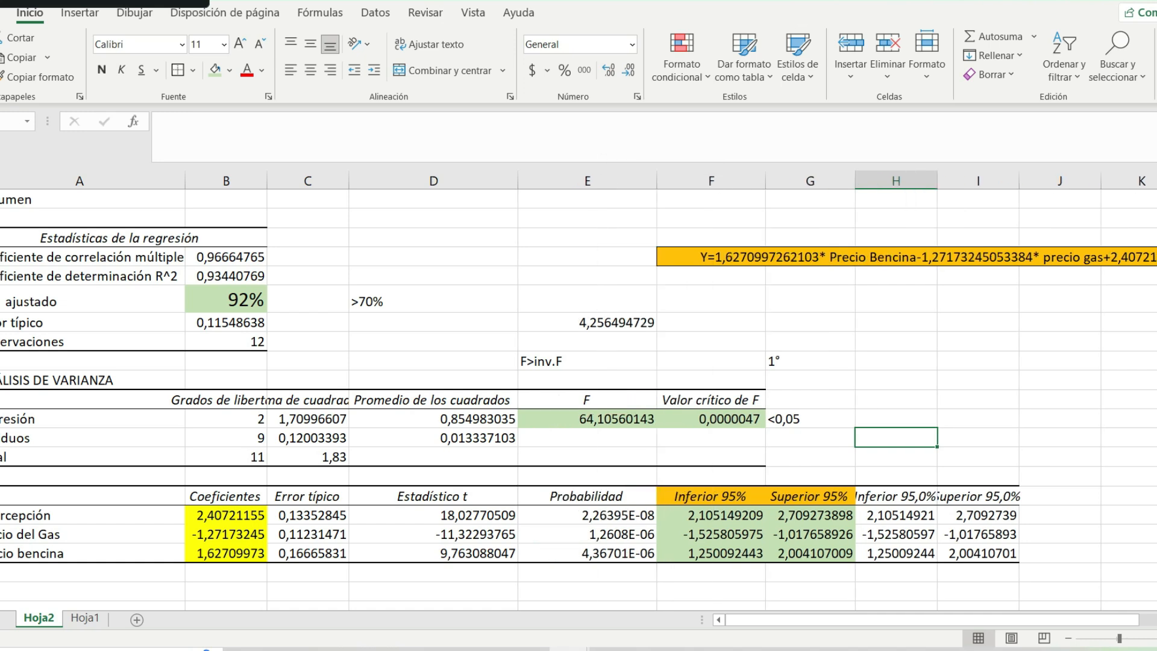
click(586, 495)
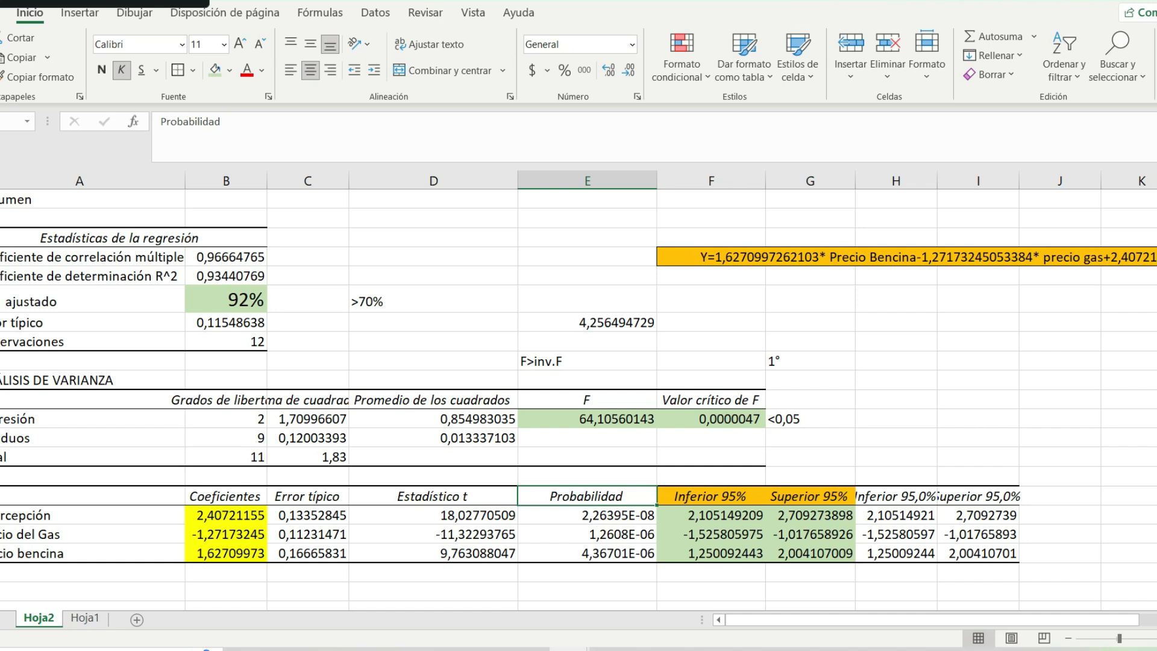
key(alt+Tab)
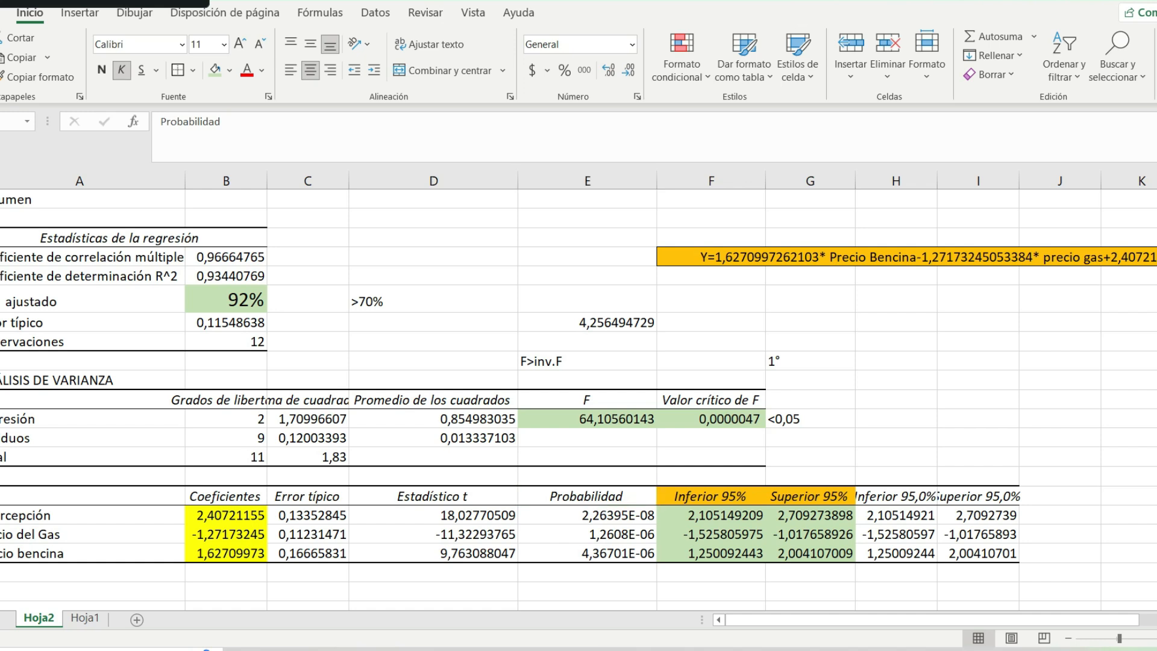
click(586, 516)
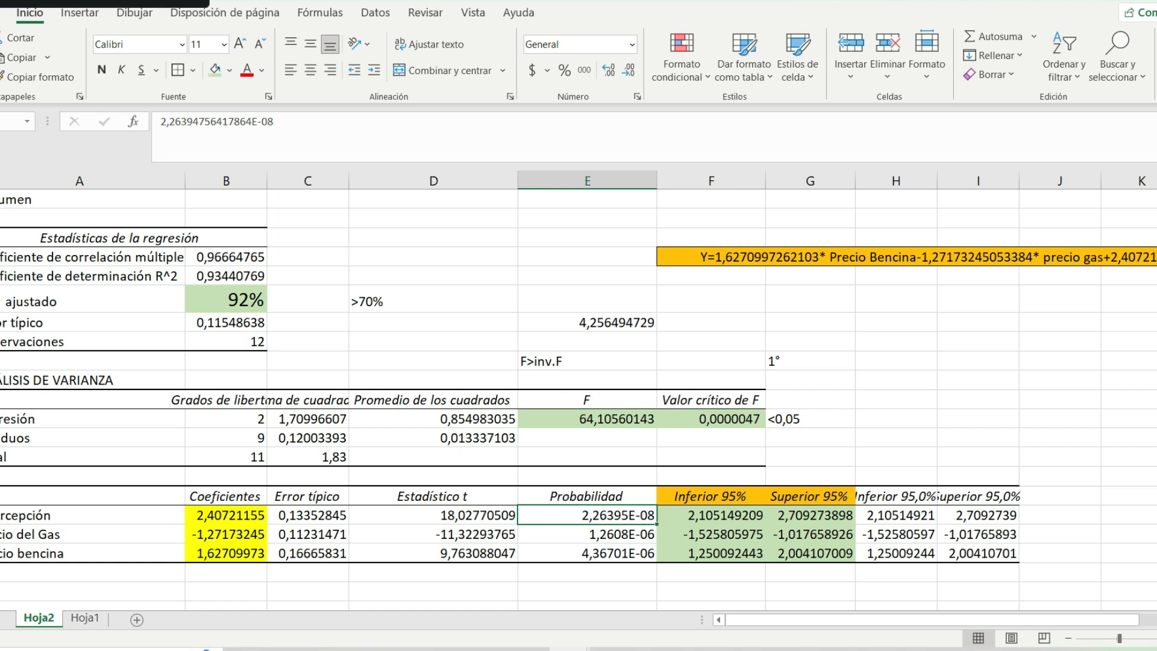
drag(226, 515, 226, 553)
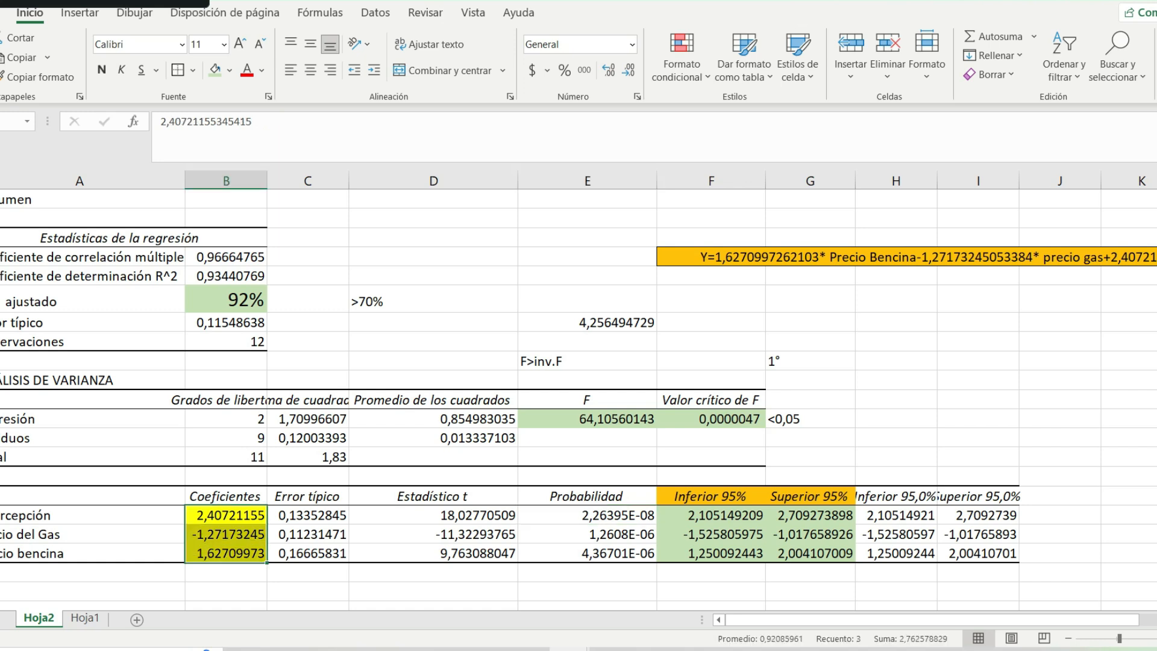
- Format the Probabilidad values in E17:E19 as percentages with six decimal places
click(587, 515)
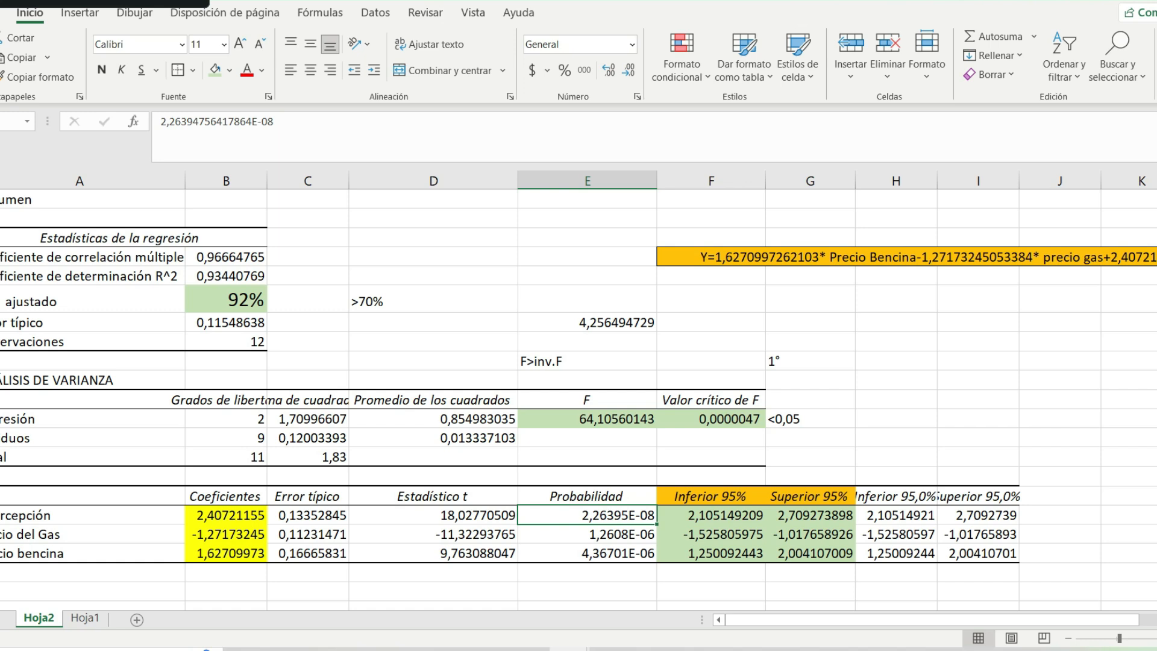
key(shift+Down)
key(shift+Down)
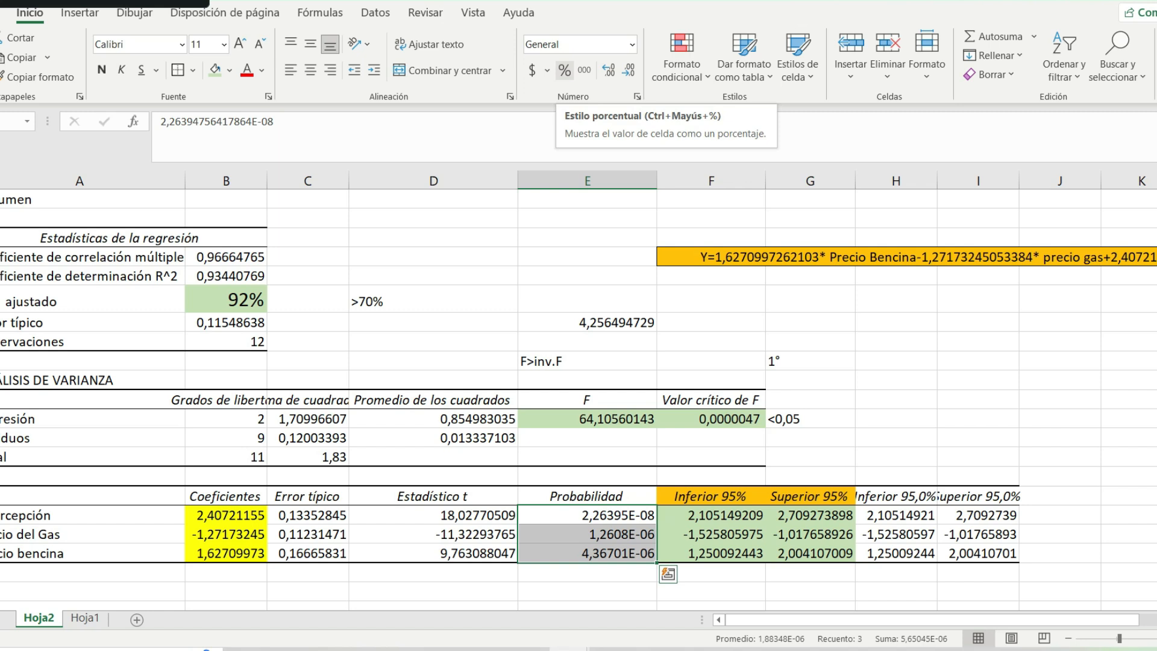
click(564, 70)
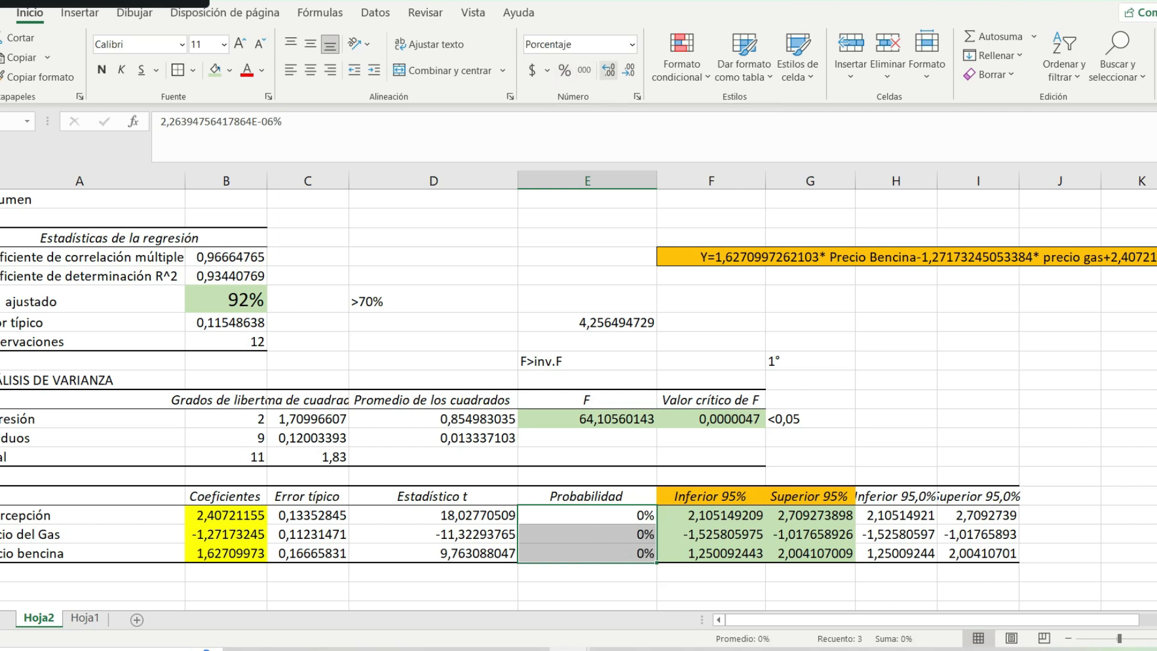
click(609, 70)
click(609, 70)
click(608, 70)
click(609, 70)
click(609, 70)
click(608, 70)
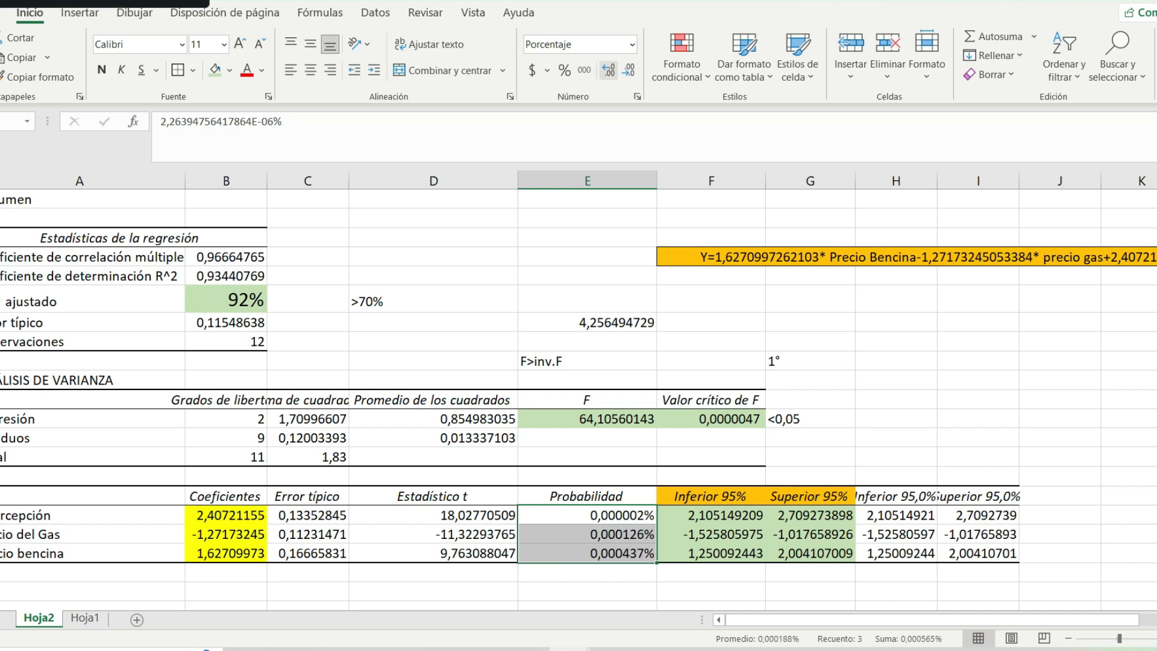
- Show the Probabilidad percentages in E17:E19 with seven decimal places and check each coefficient's value
click(609, 70)
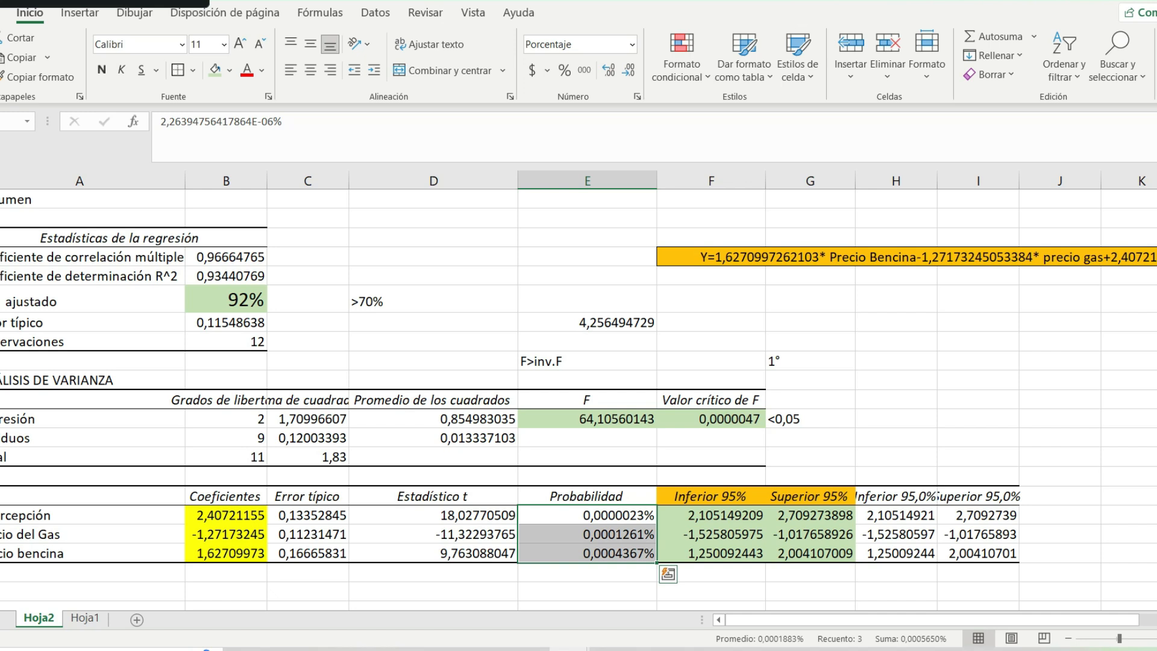
click(588, 515)
click(588, 553)
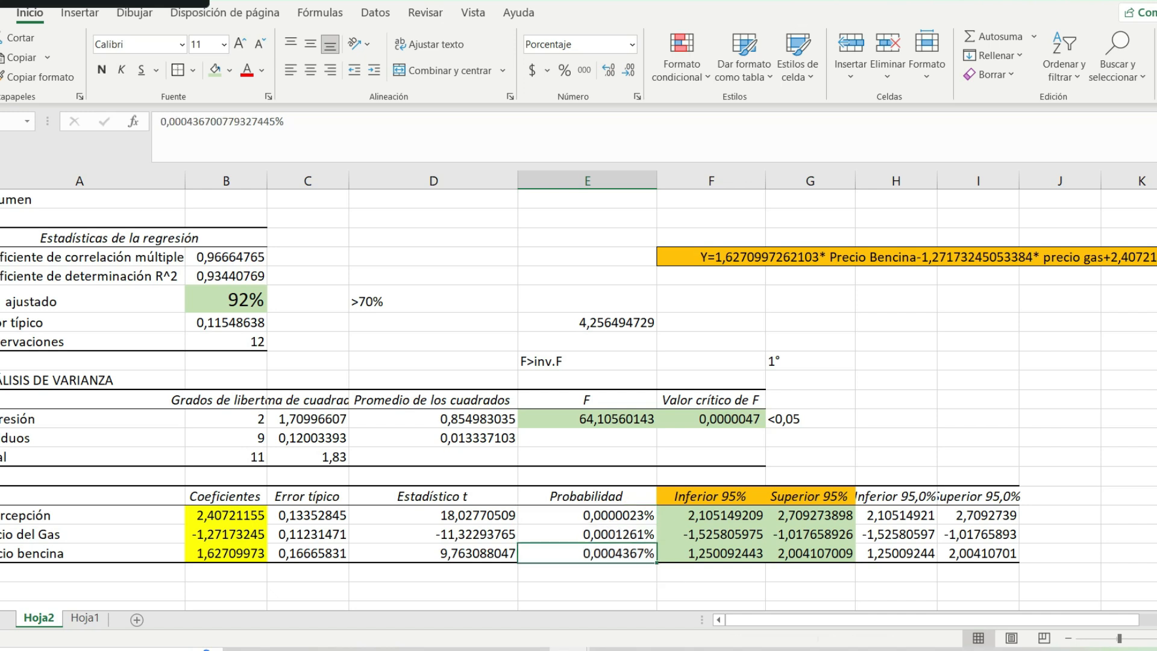
click(587, 535)
click(588, 516)
click(588, 534)
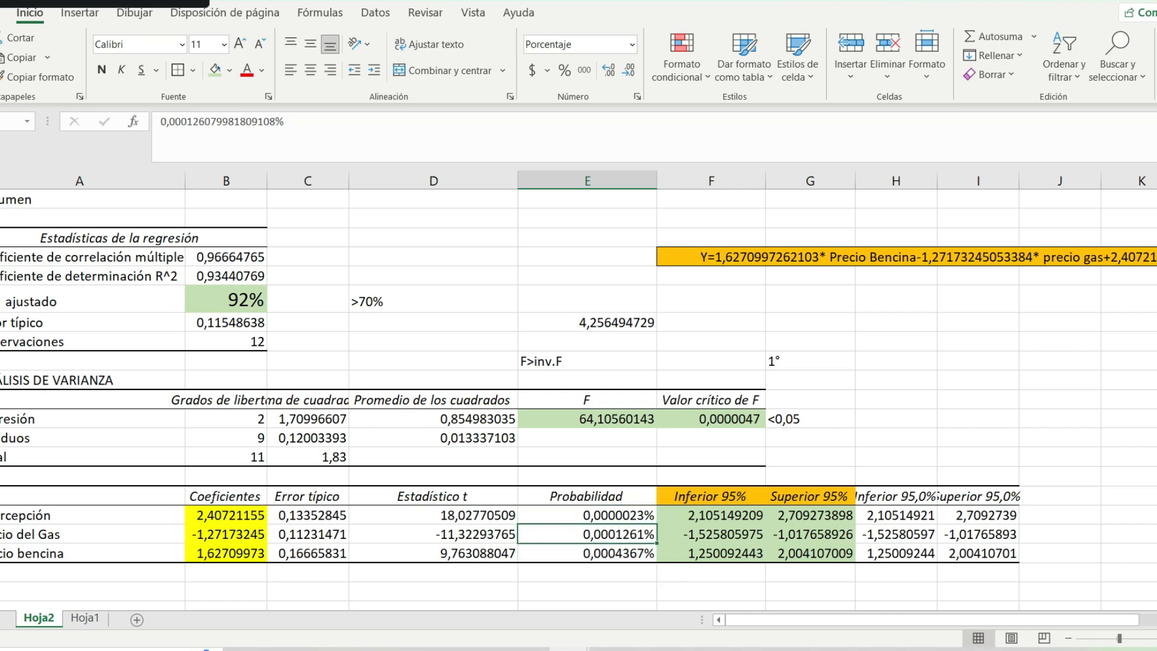
click(587, 553)
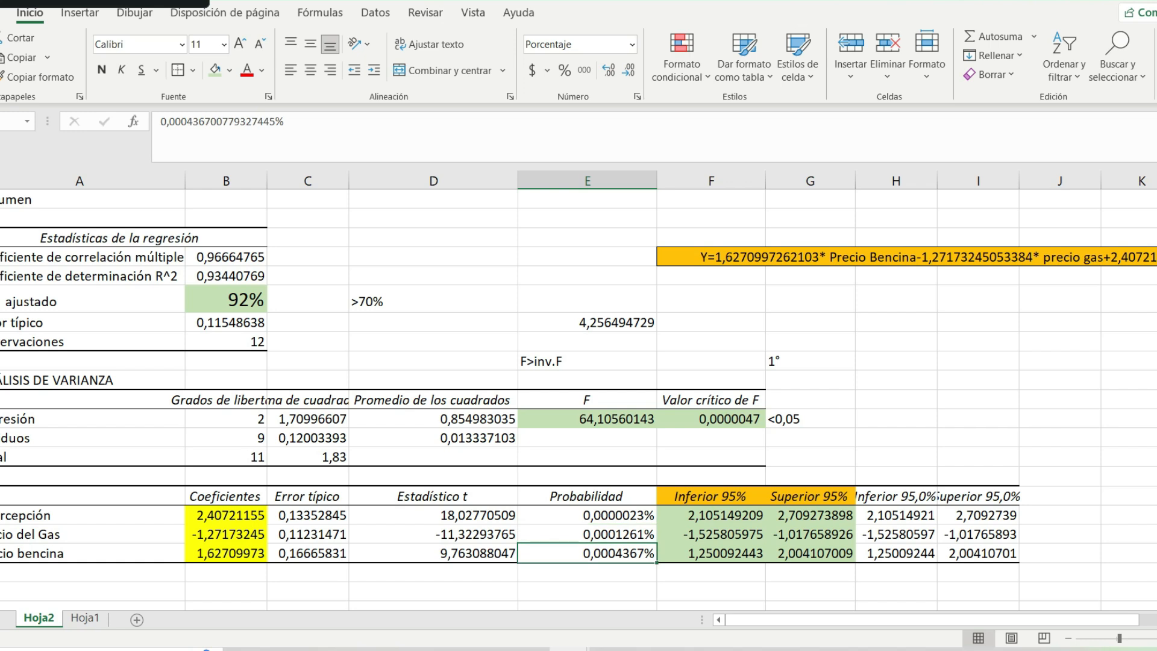
- Enter the criterion "<5%" in E21 below the Probabilidad column and fill E17:E19 with light green
click(587, 591)
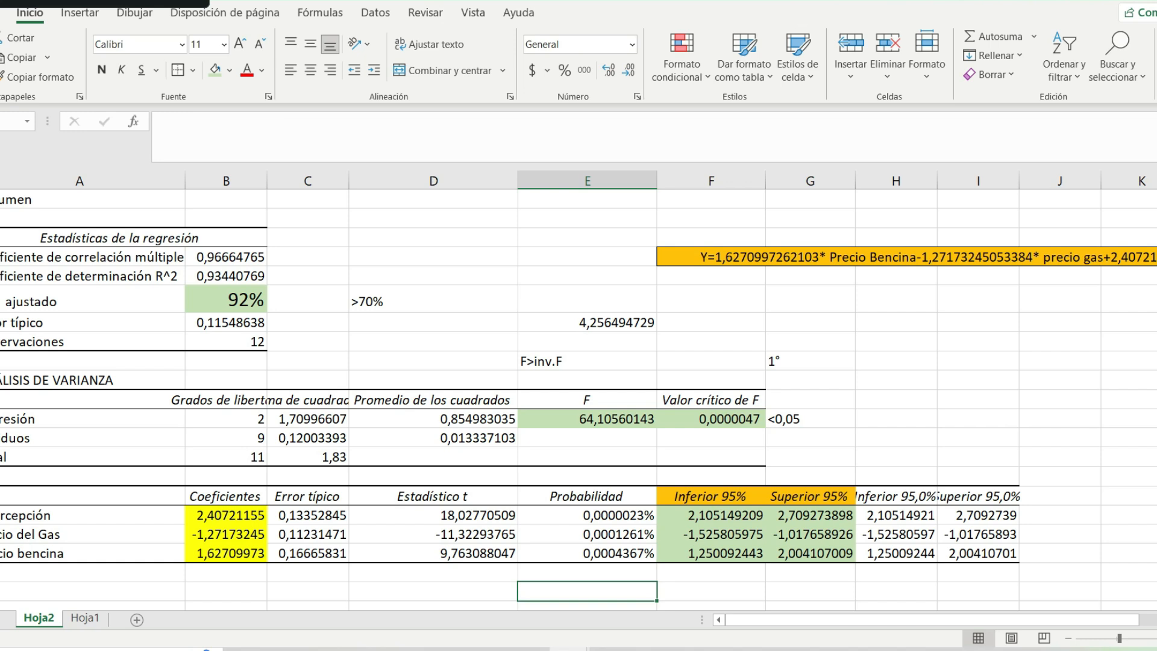
text(<)
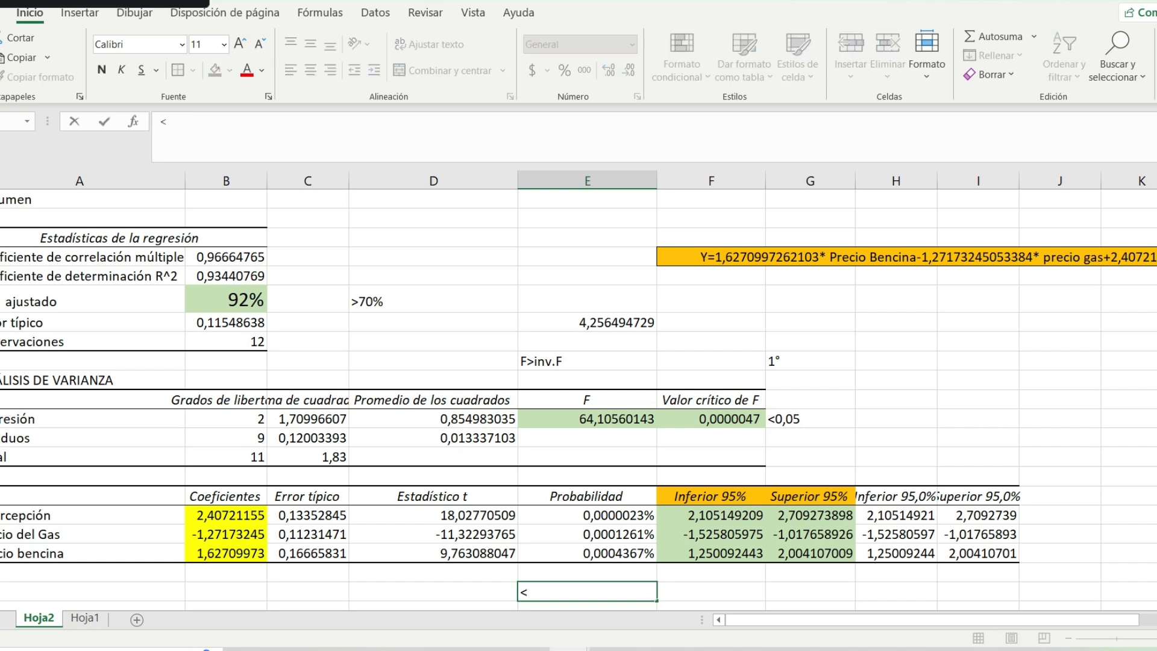
text(5%)
key(ctrl+Return)
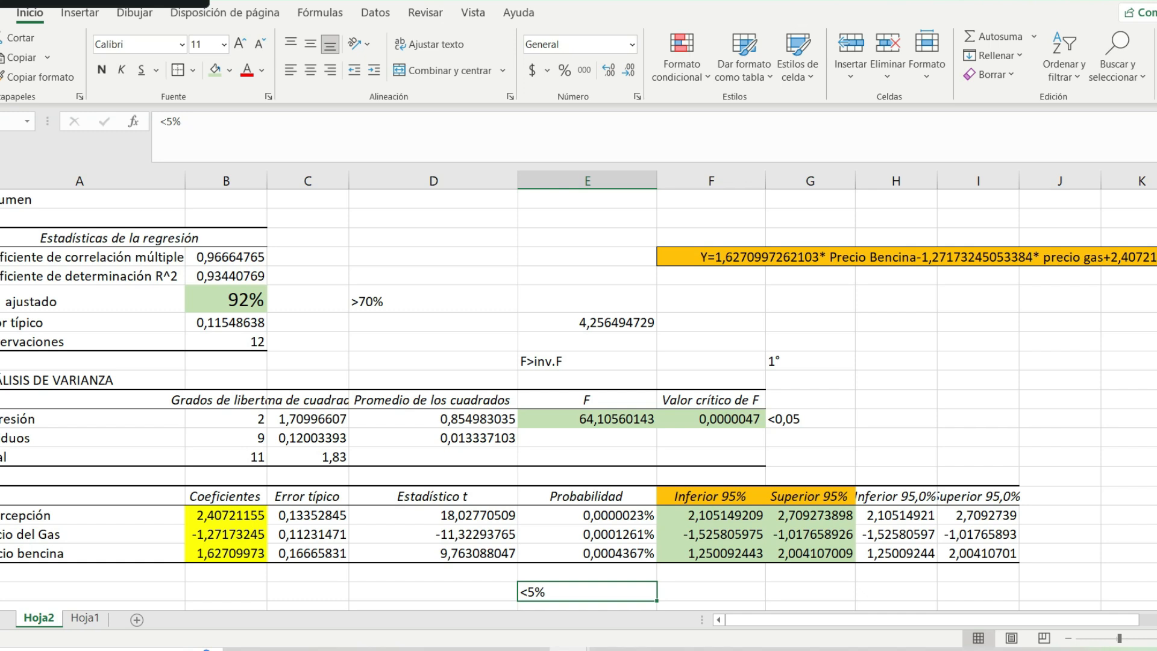
drag(586, 514, 586, 553)
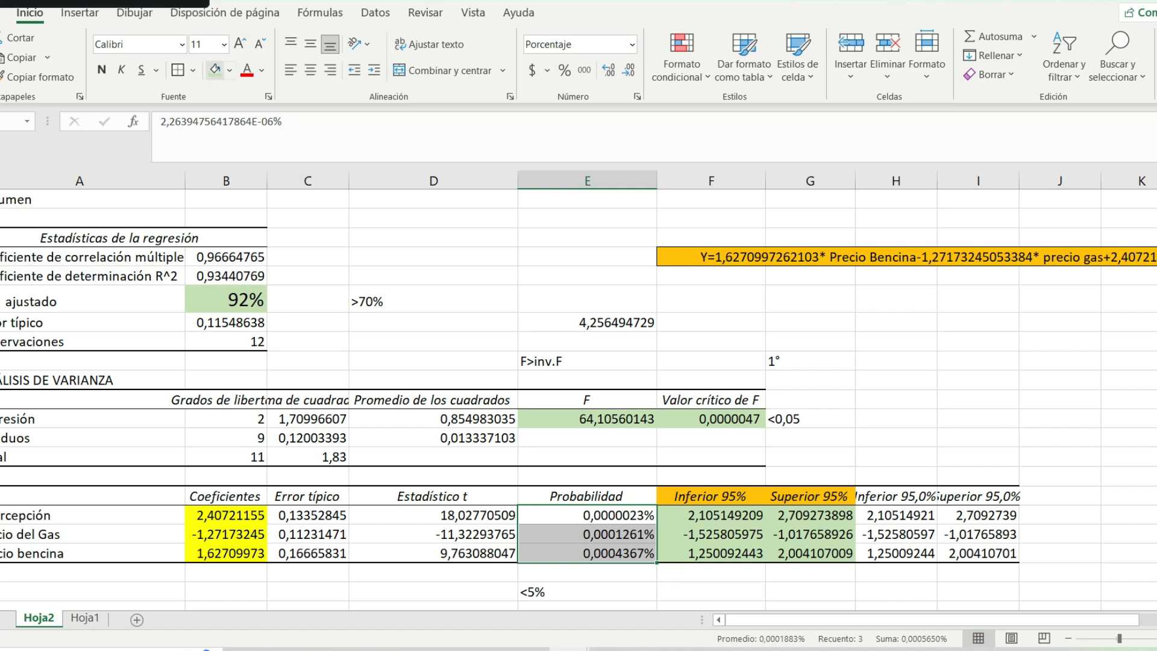
click(215, 69)
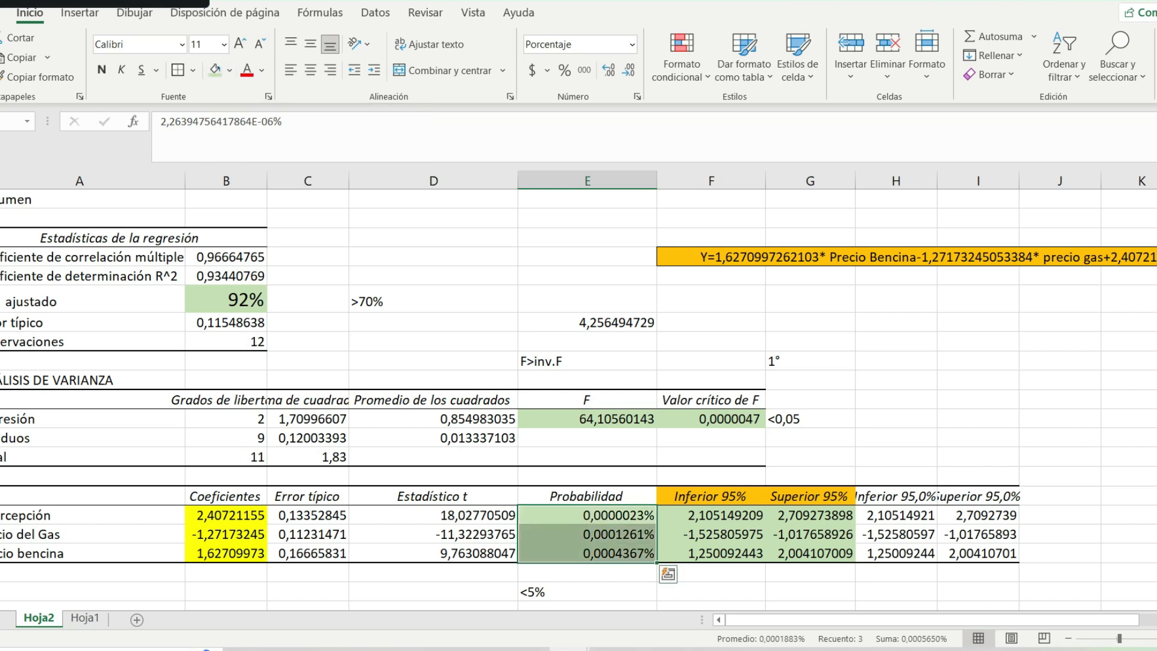
click(588, 535)
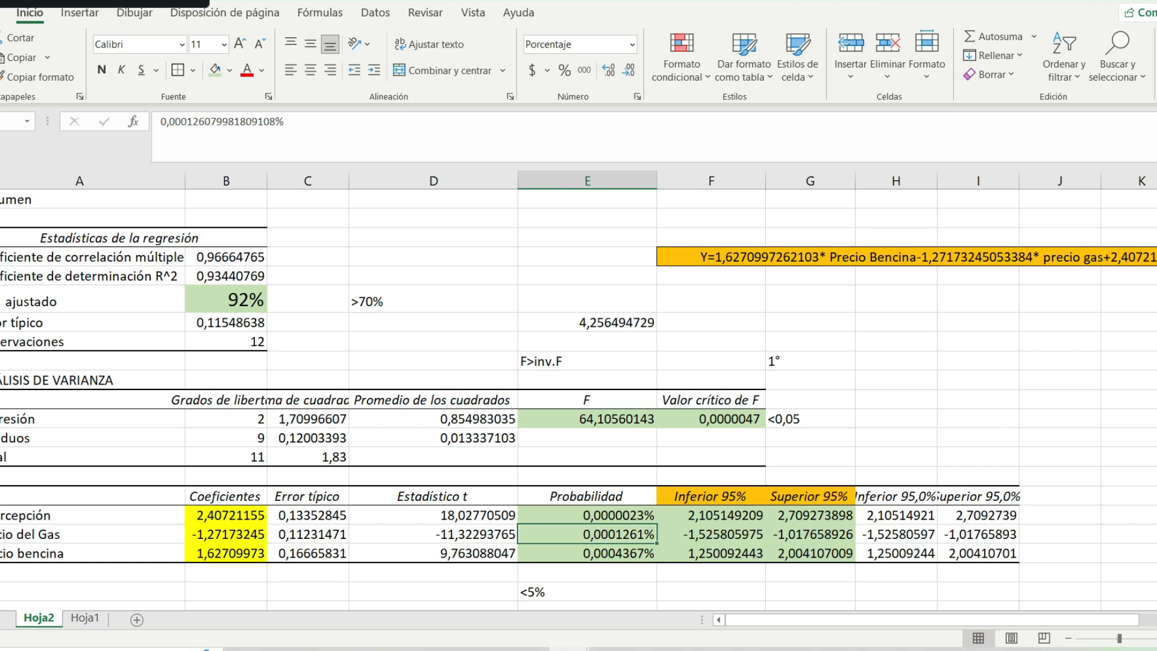
- Calculate the critical t value in D21, below the Estadístico t column, with =INV.T(0,95;B12)
click(433, 496)
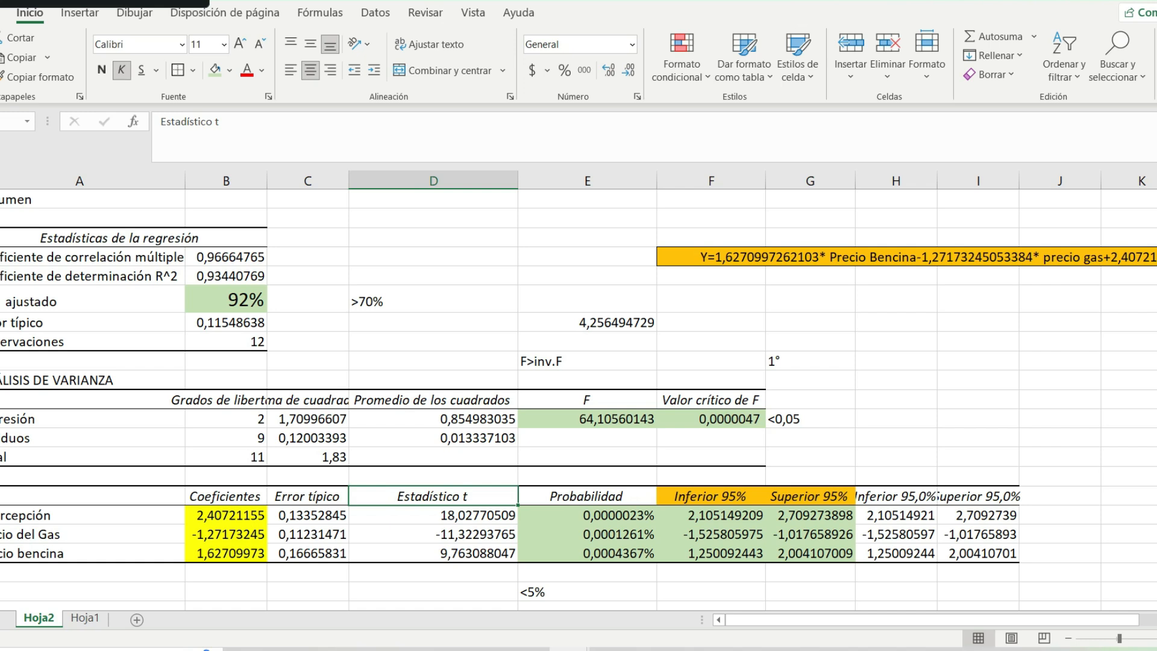
click(433, 515)
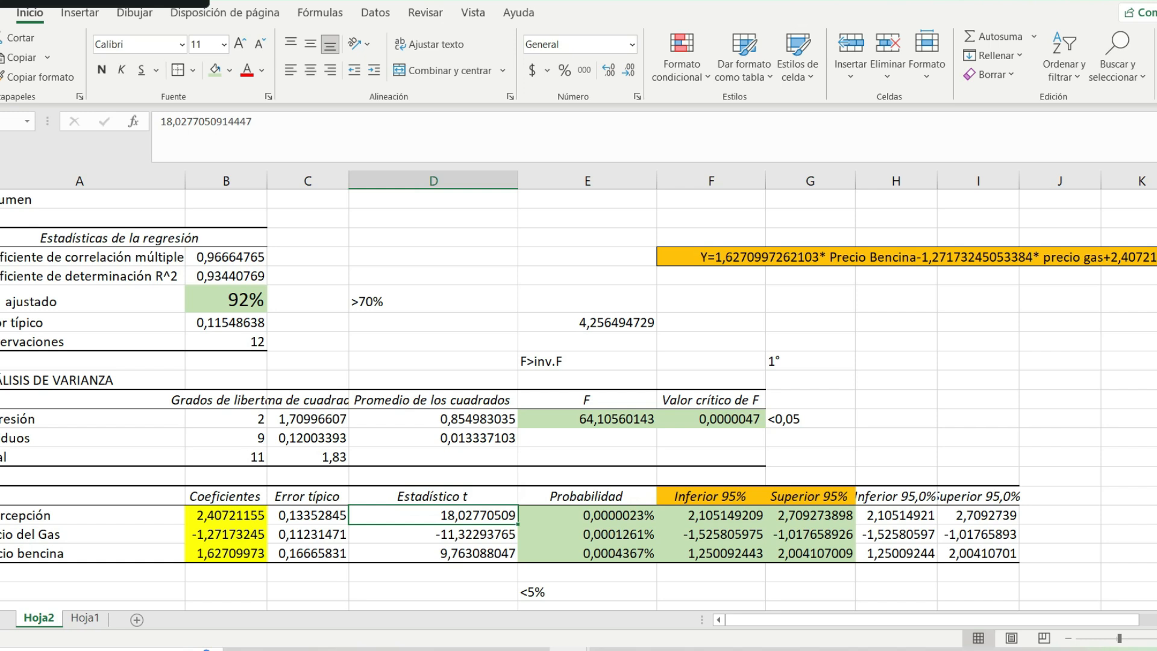
drag(433, 515, 433, 553)
click(433, 515)
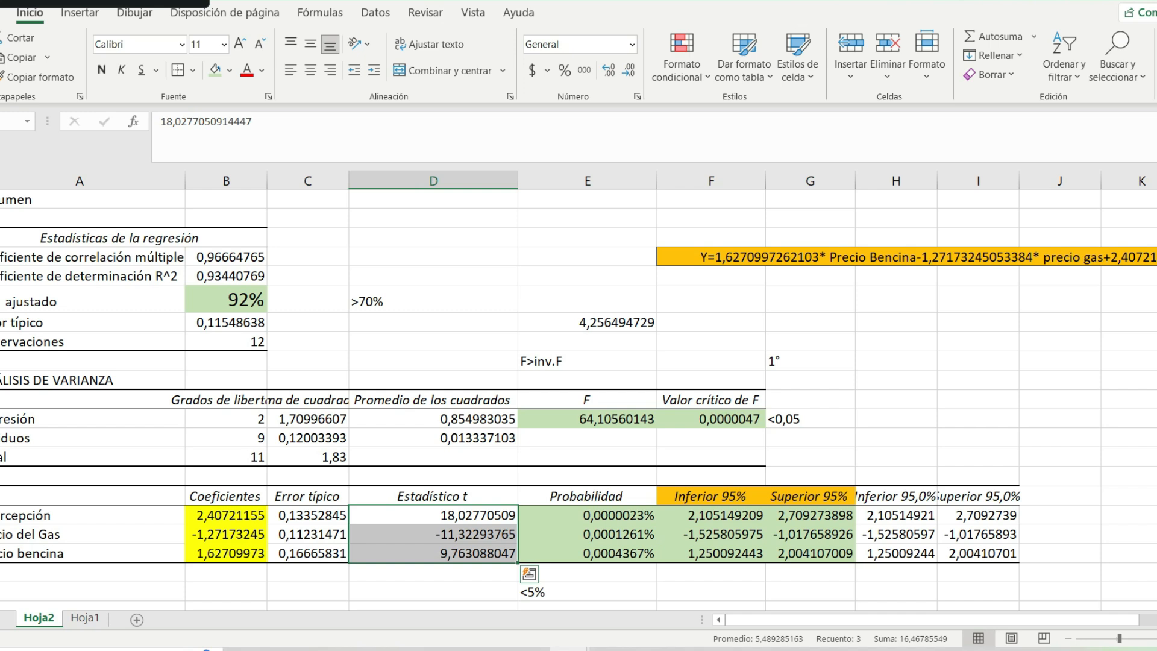
click(433, 592)
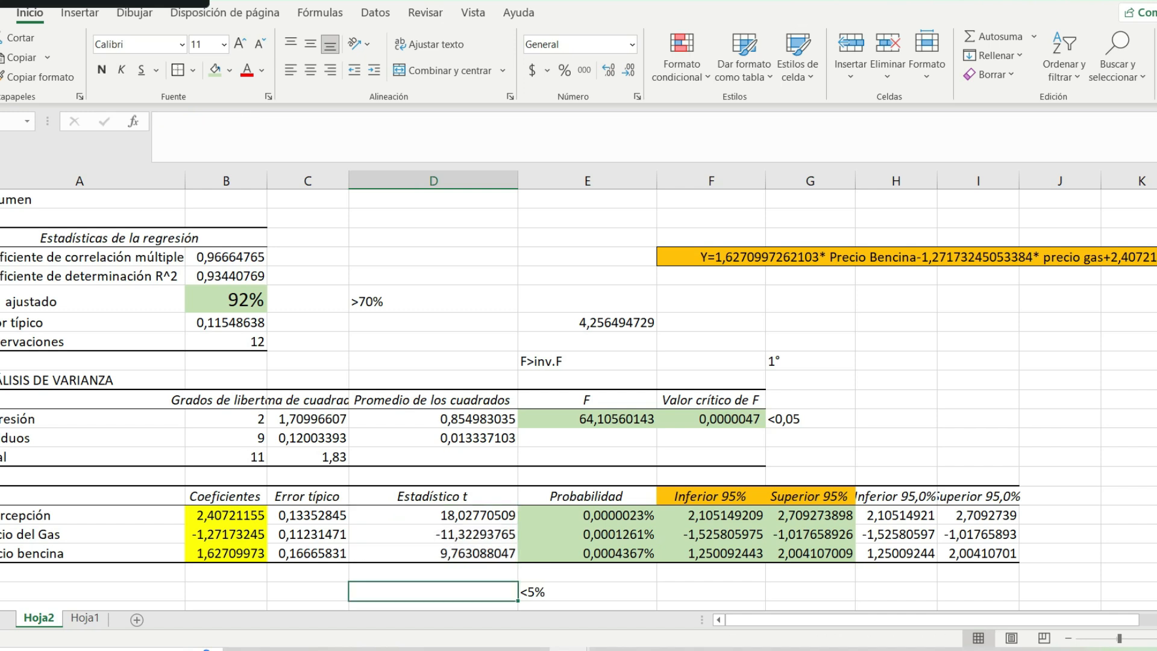
text(=)
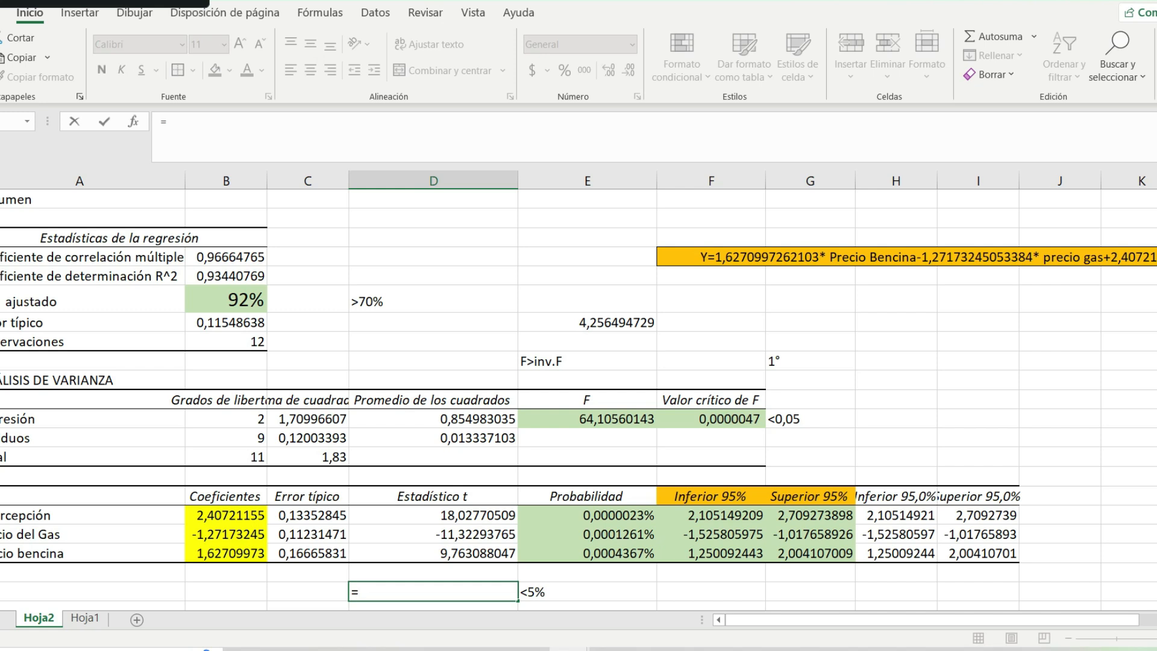
text(inv.)
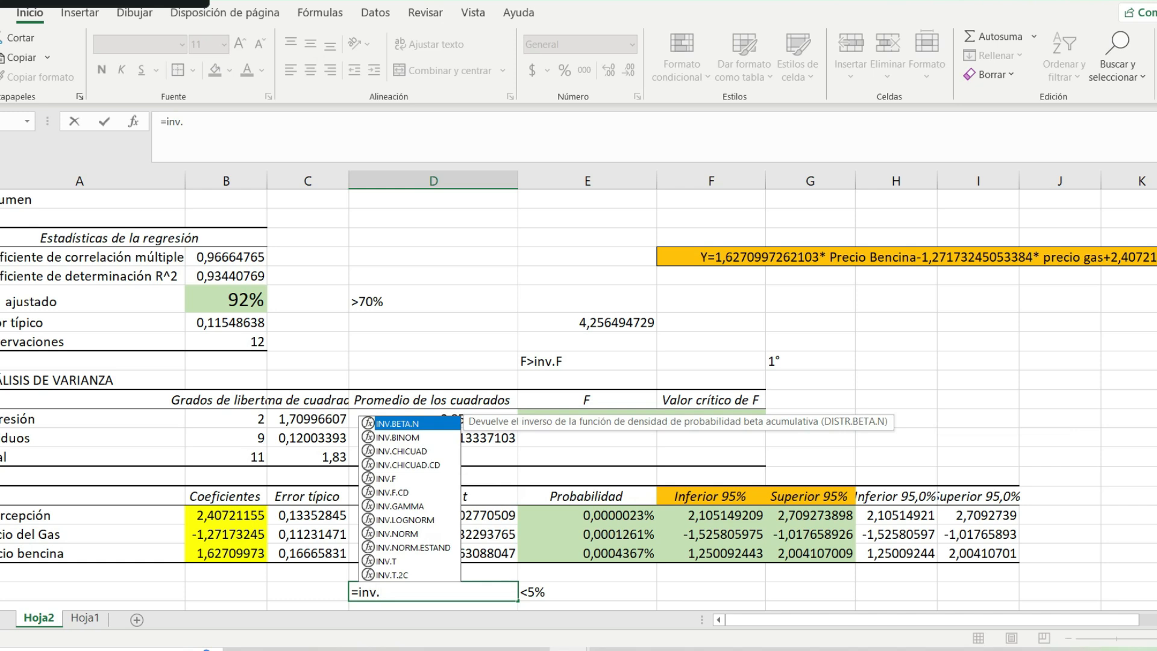
double_click(387, 561)
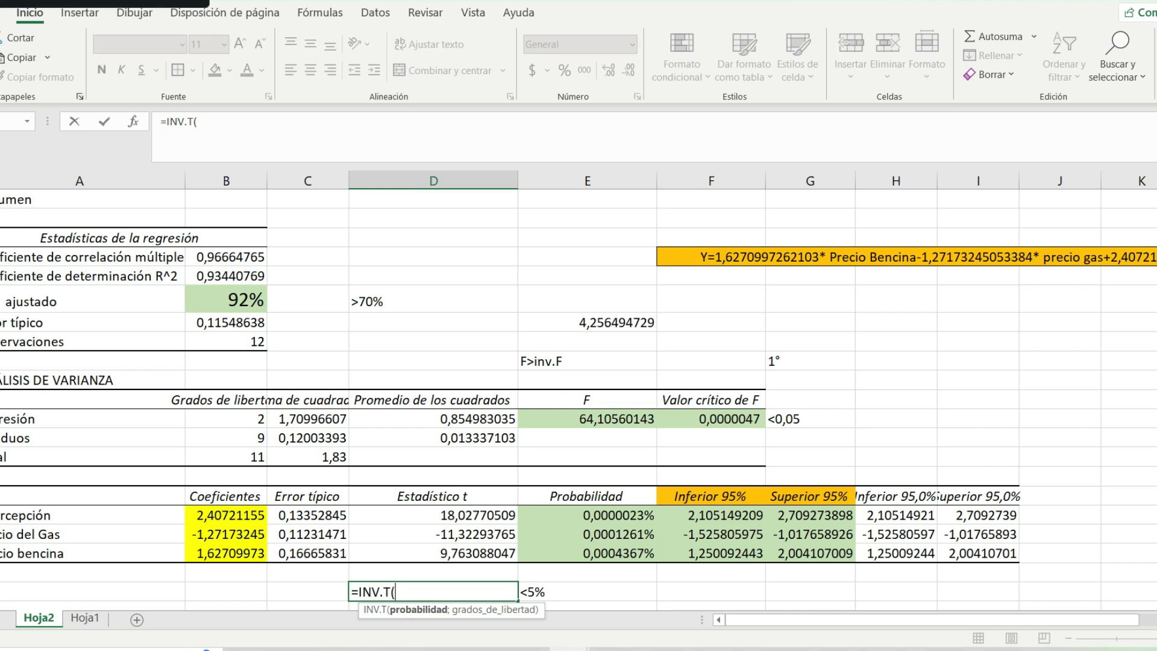
text(0,95;)
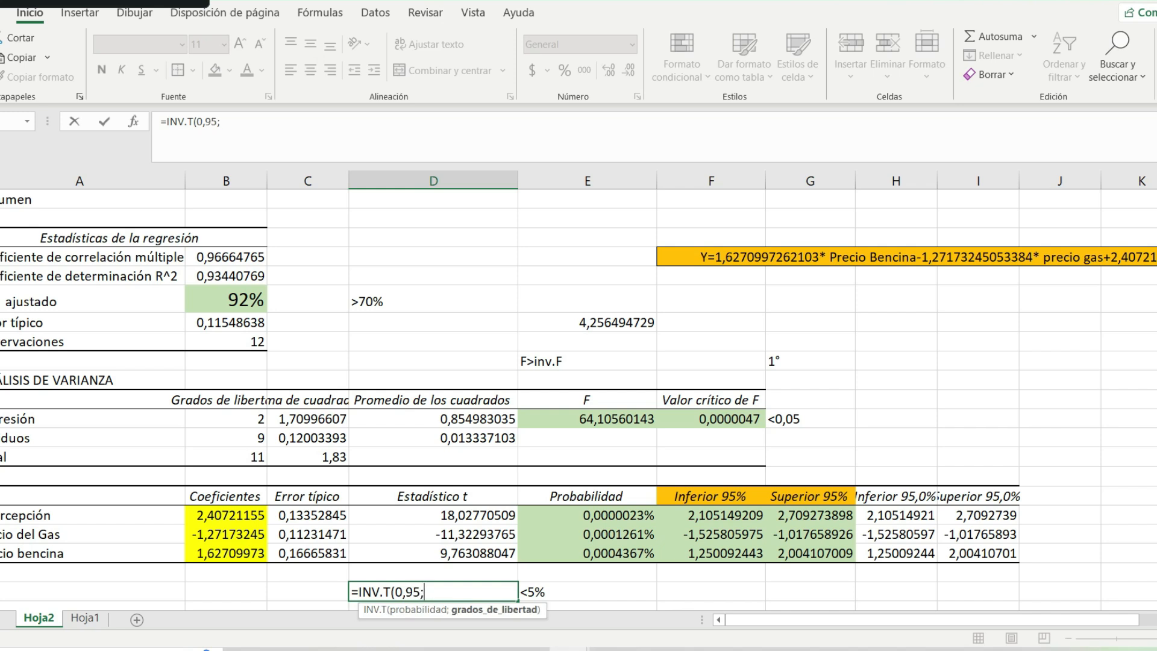
click(226, 418)
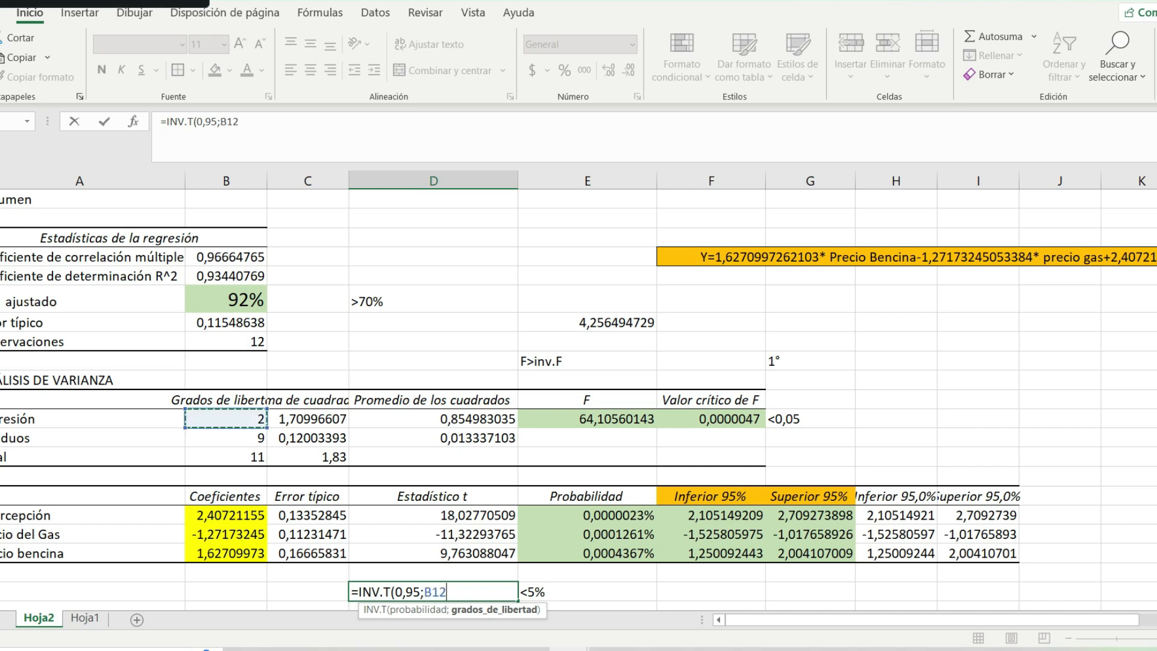
text())
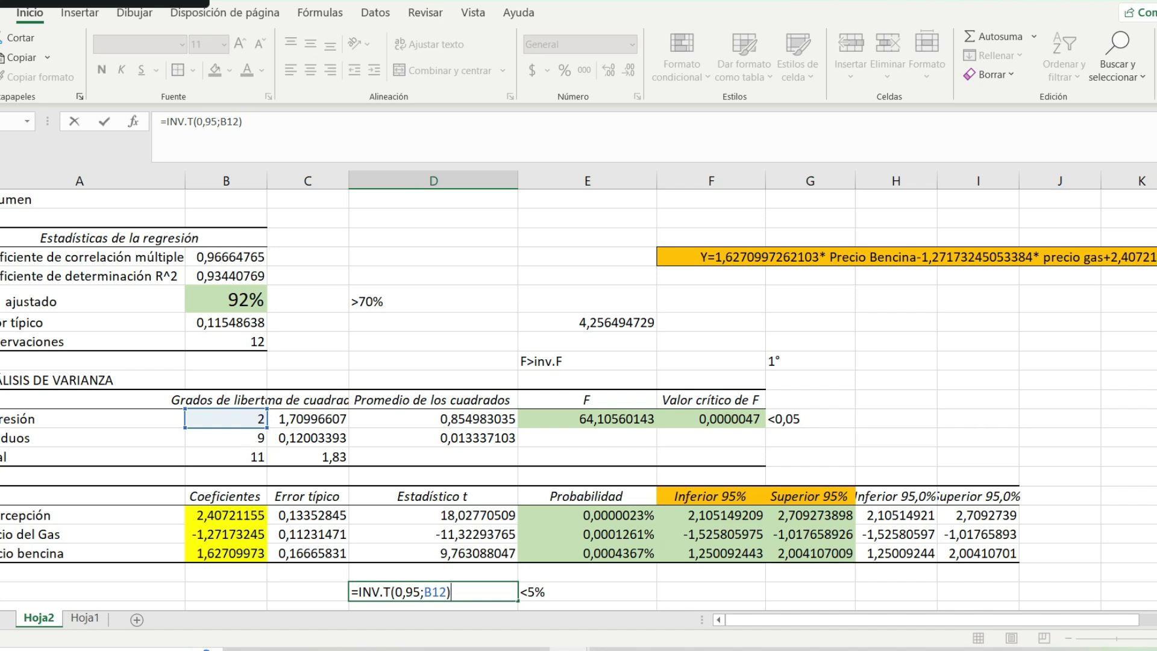
key(Return)
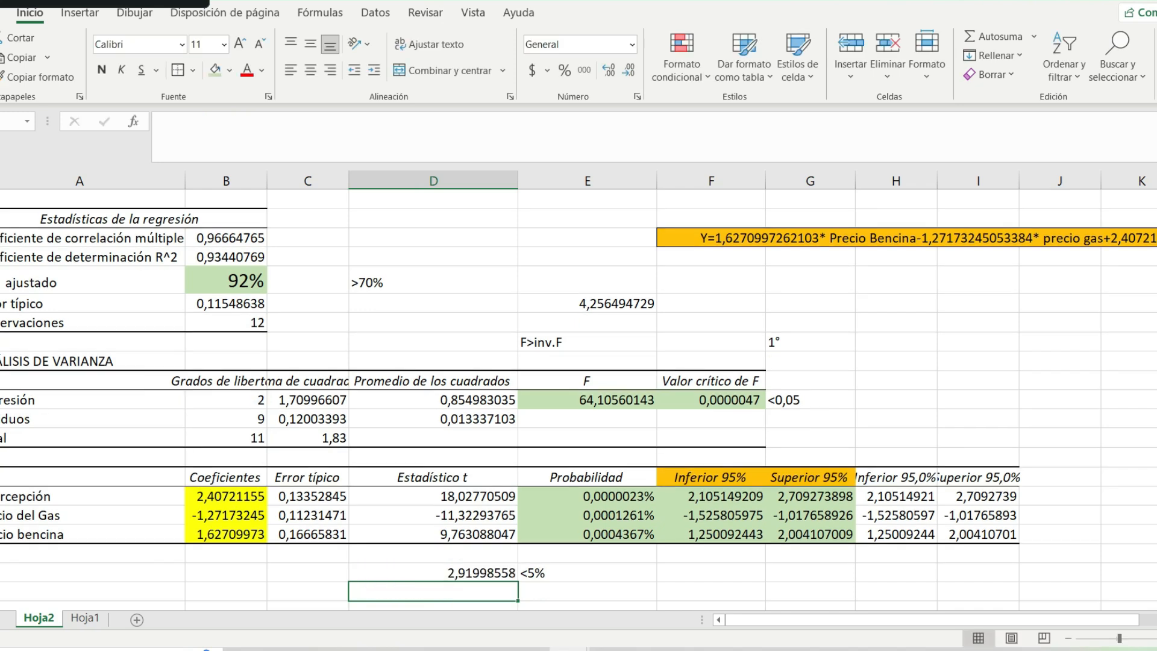
- Enter the criterion "t>Inv.t" in D20, directly above the critical t value
click(433, 572)
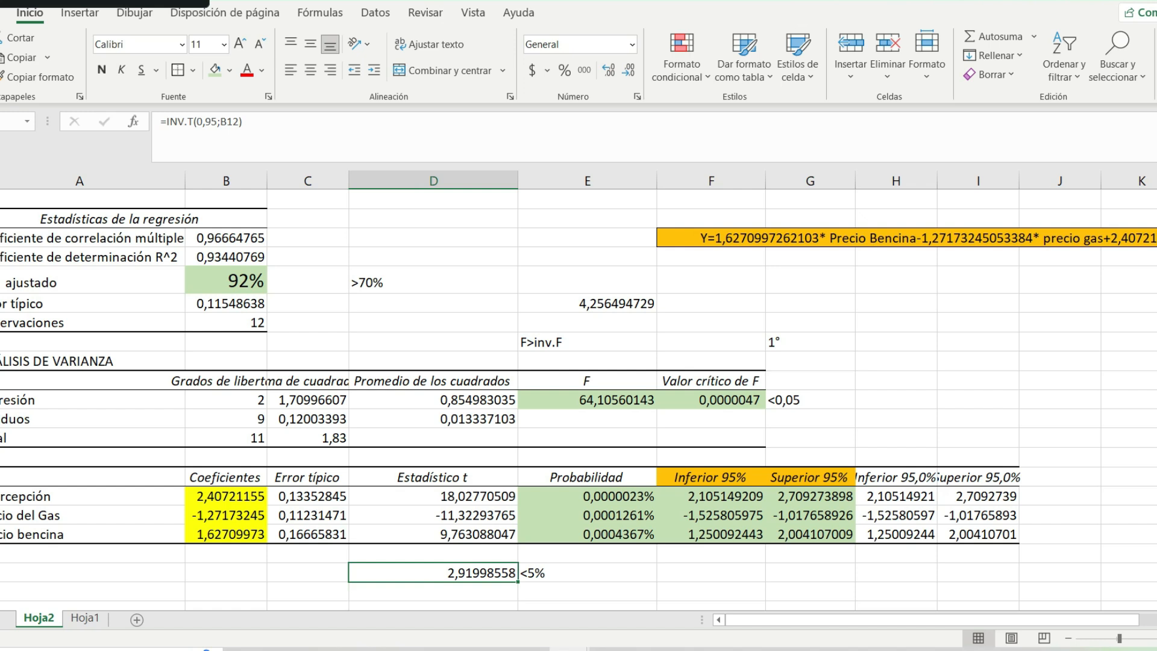
click(433, 553)
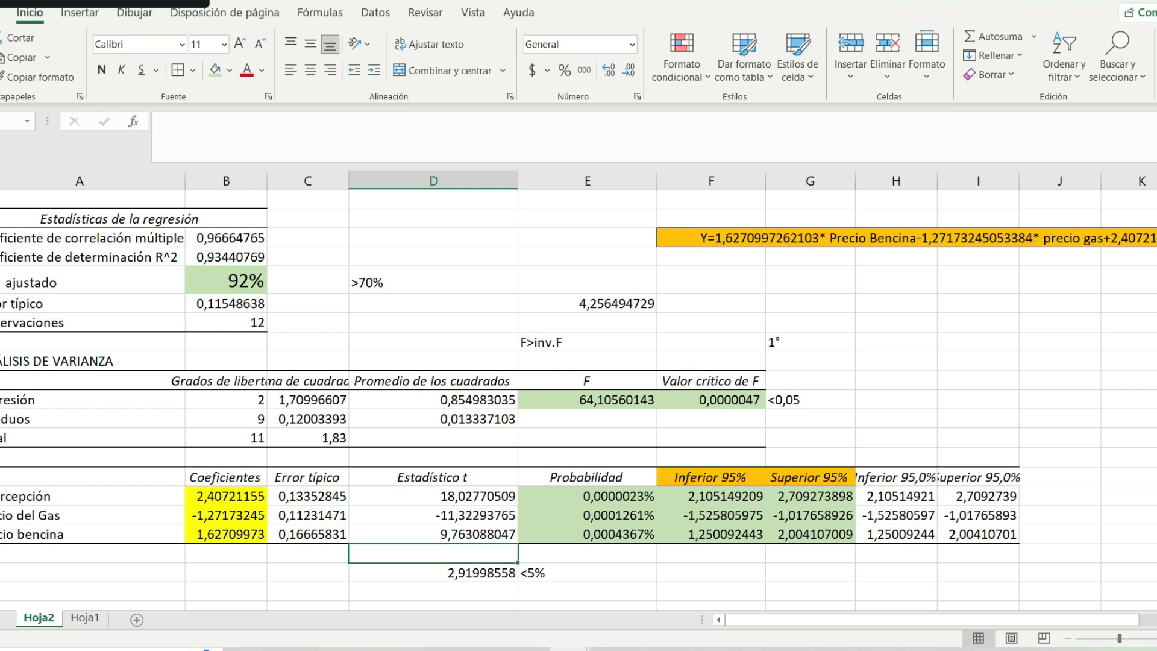
text(t>)
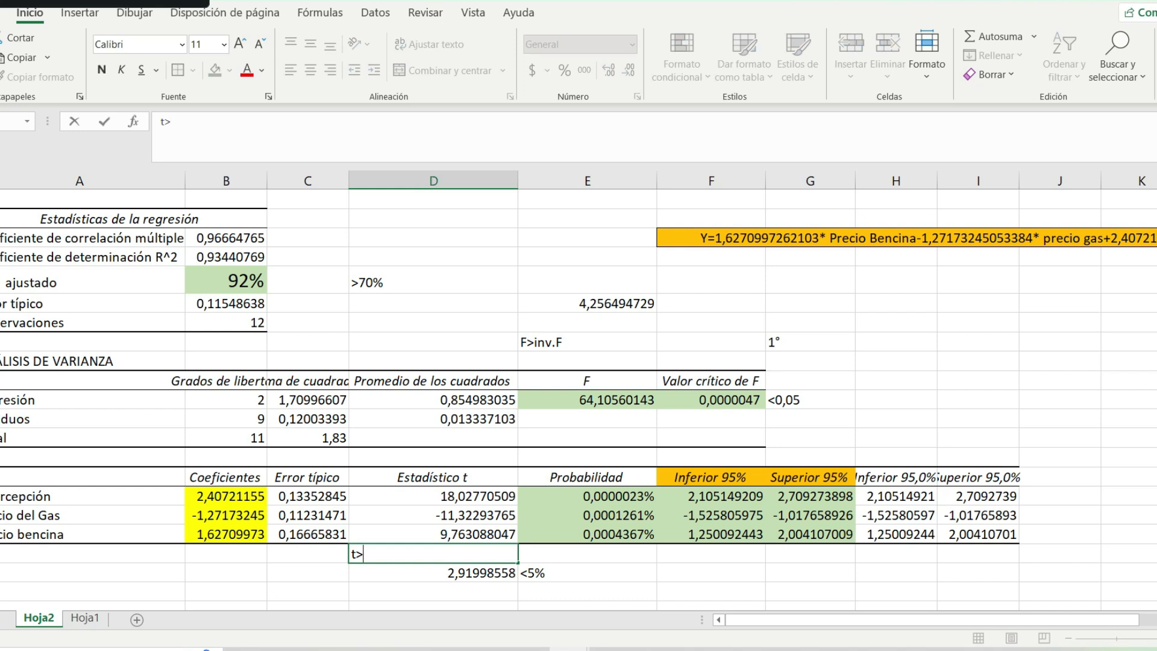
text(Inv.t)
click(433, 591)
click(433, 553)
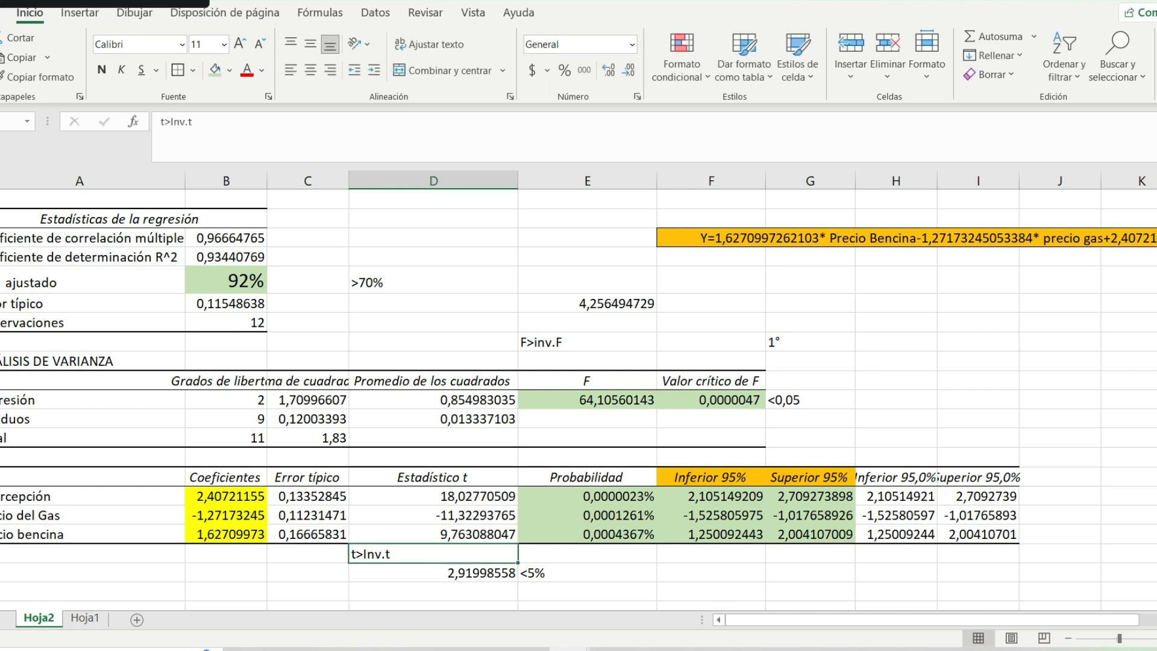
- Compare the Estadístico t values with the criterion, checking the Precio del Gas coefficient's sign, and fill D17:D19 with light green
drag(434, 497, 433, 535)
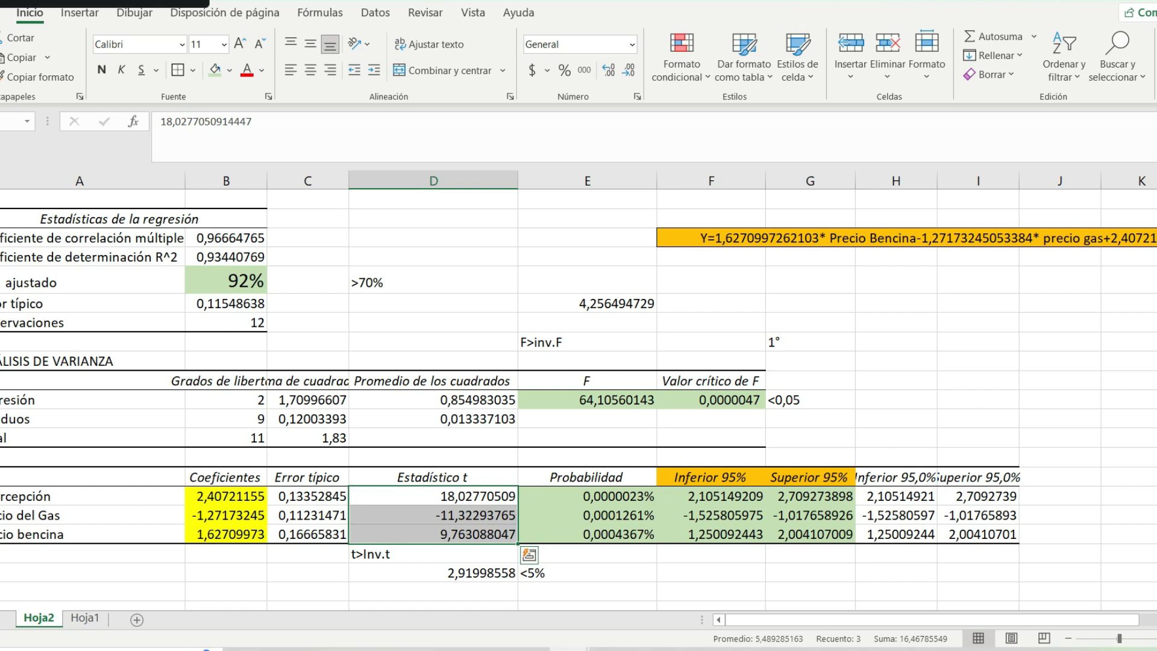
click(433, 515)
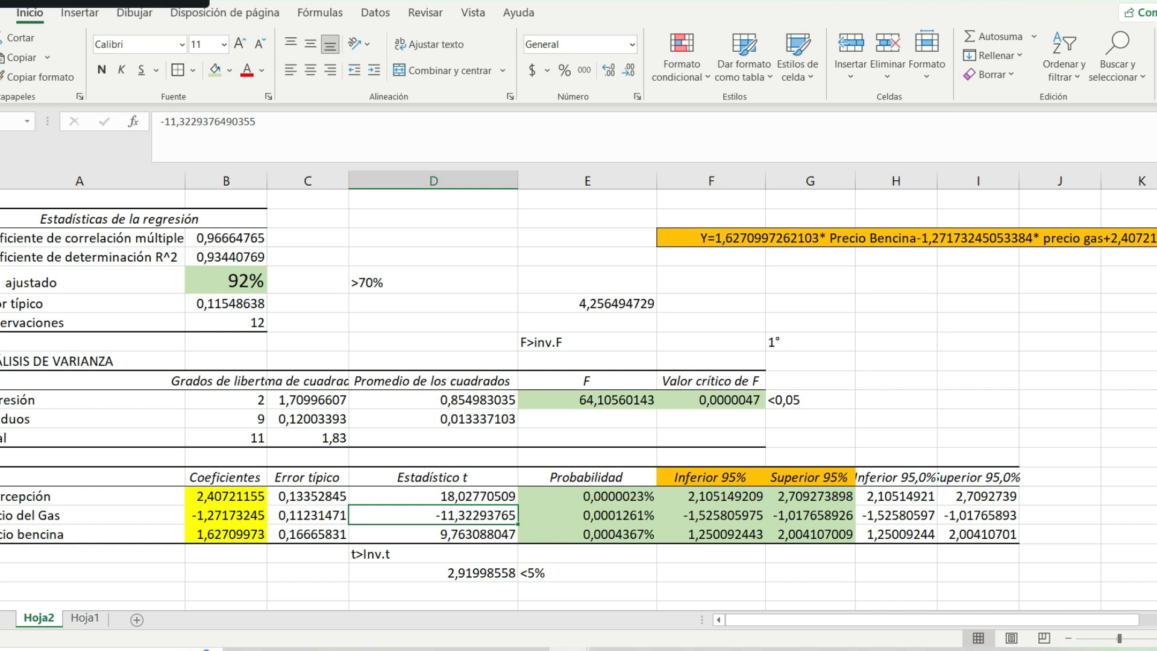
click(226, 515)
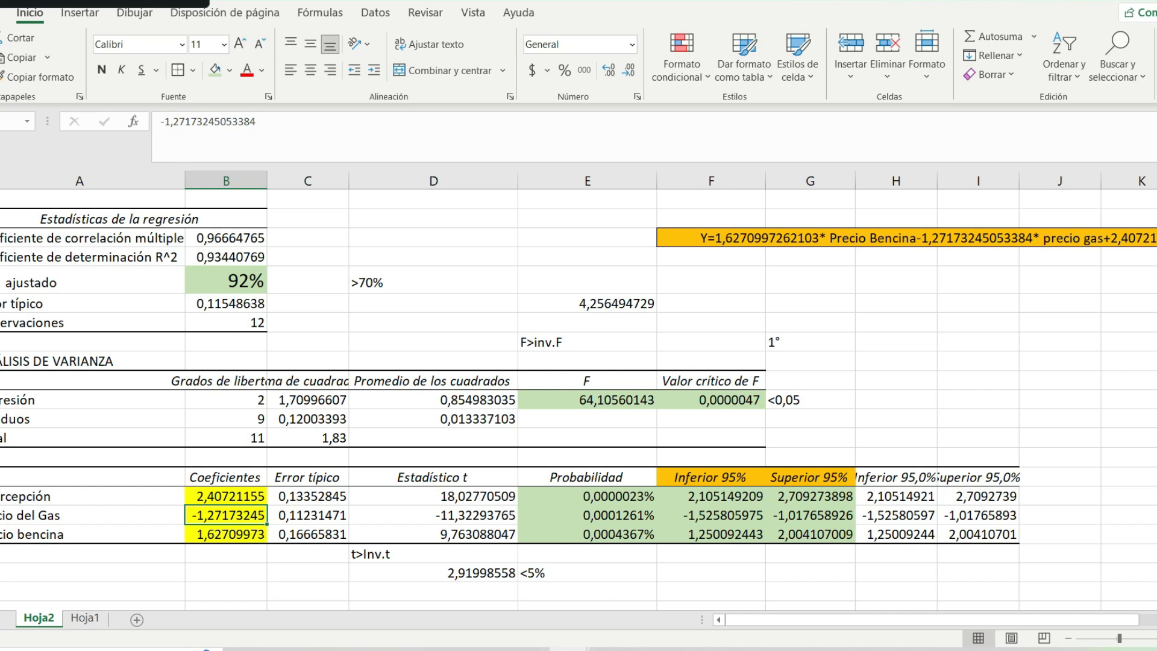
click(434, 515)
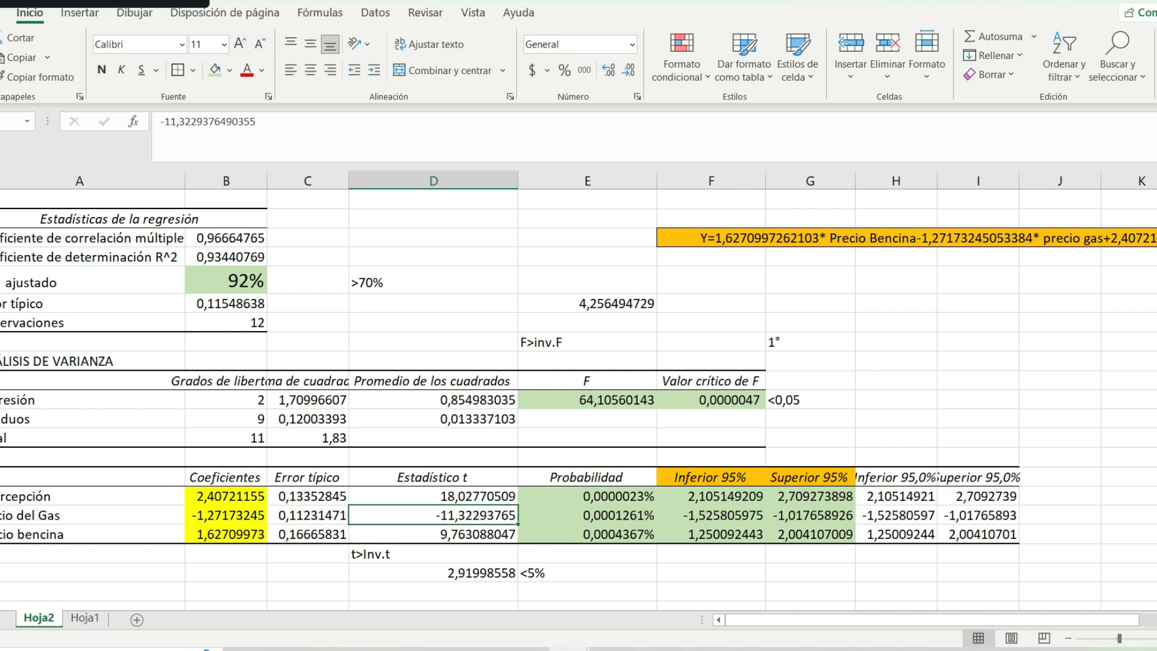
drag(433, 497, 433, 535)
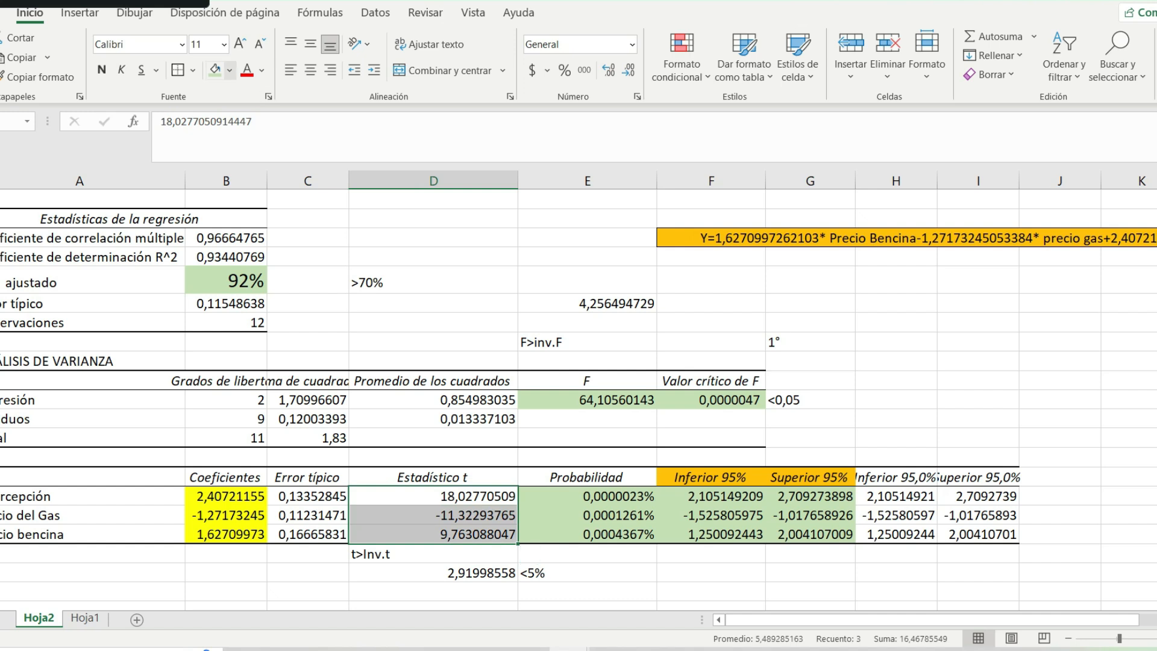
click(215, 70)
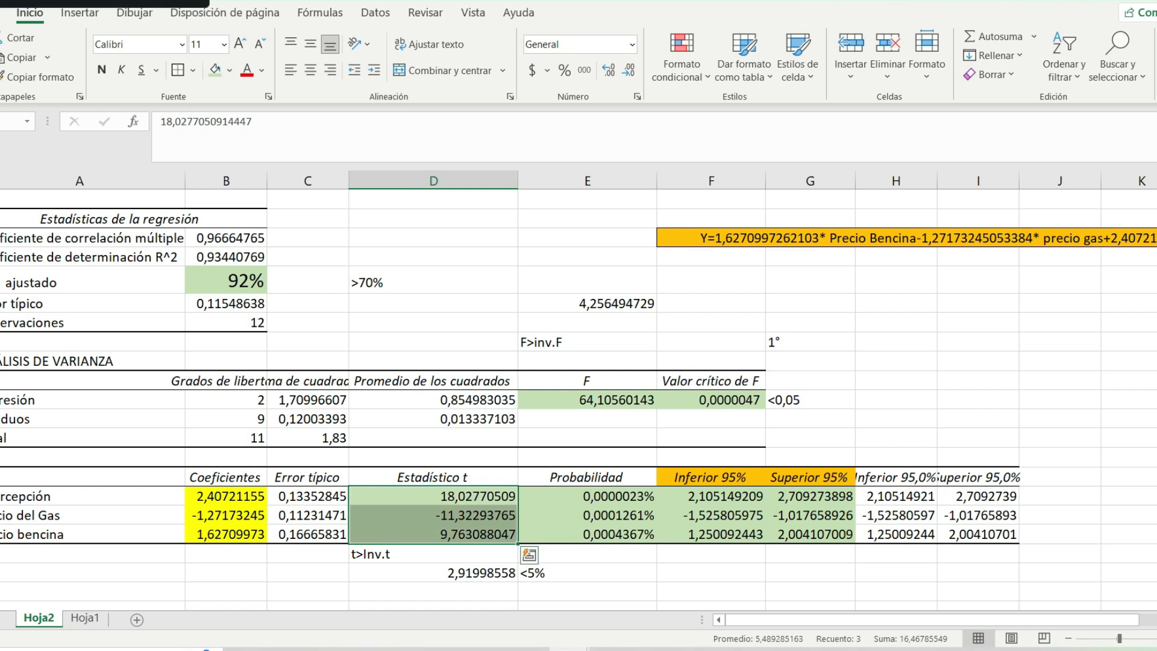
- Review the green-filled t statistics, probabilities and 95% limits in D17:G19 against their acceptance criteria
click(710, 572)
drag(433, 496, 811, 533)
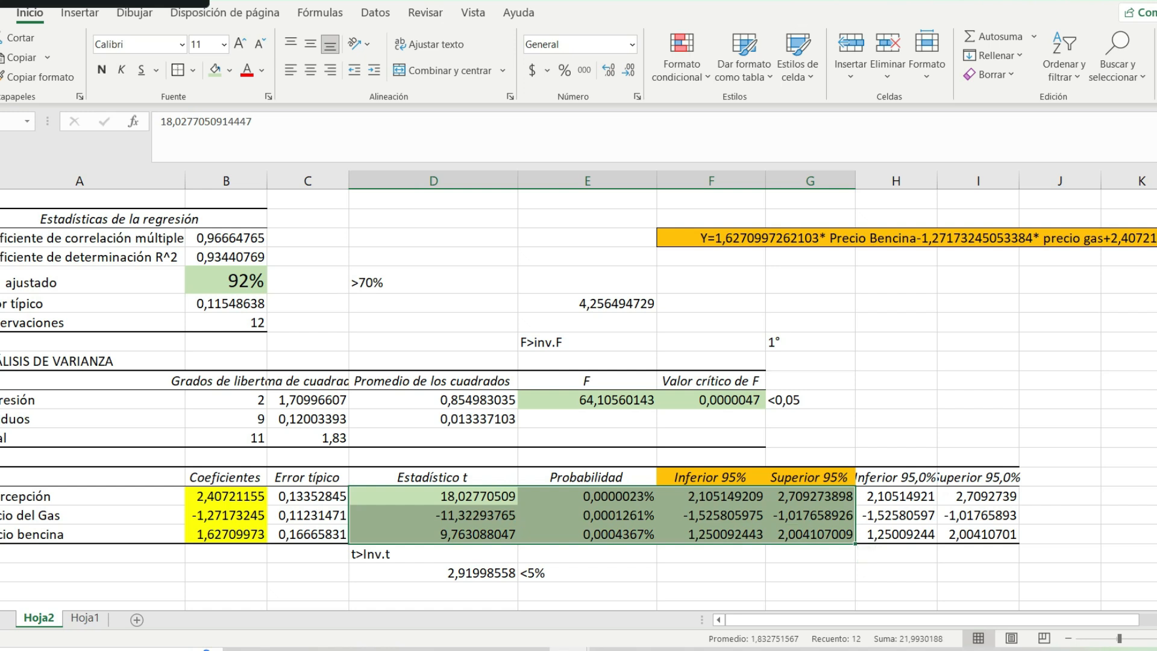
click(588, 572)
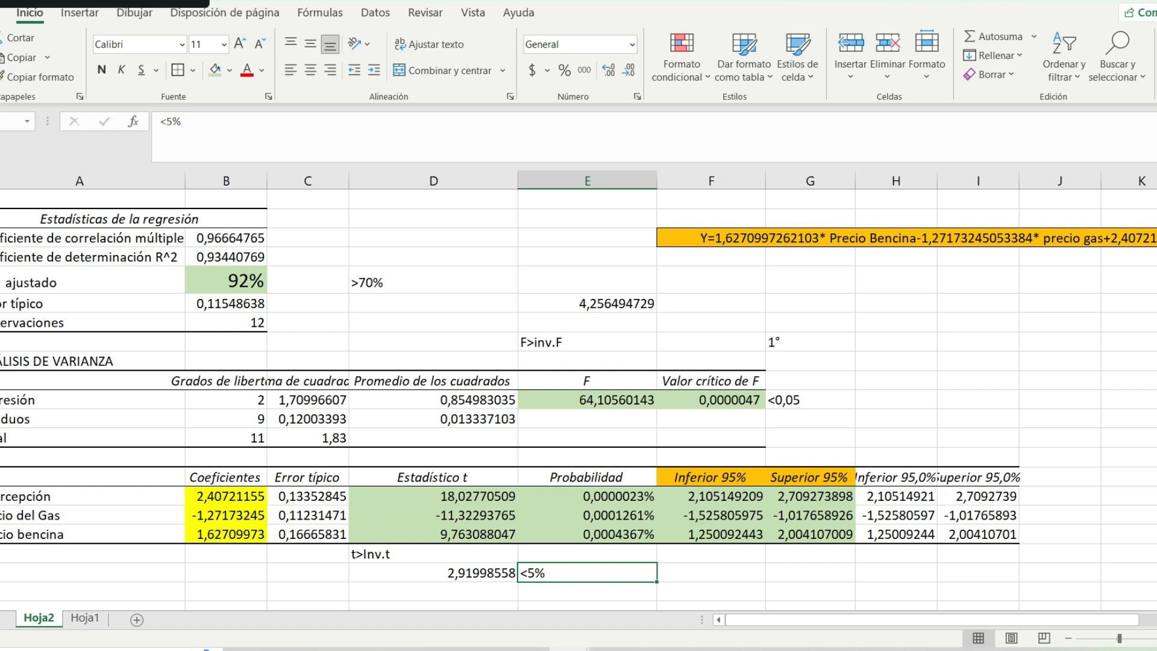
drag(711, 497, 810, 497)
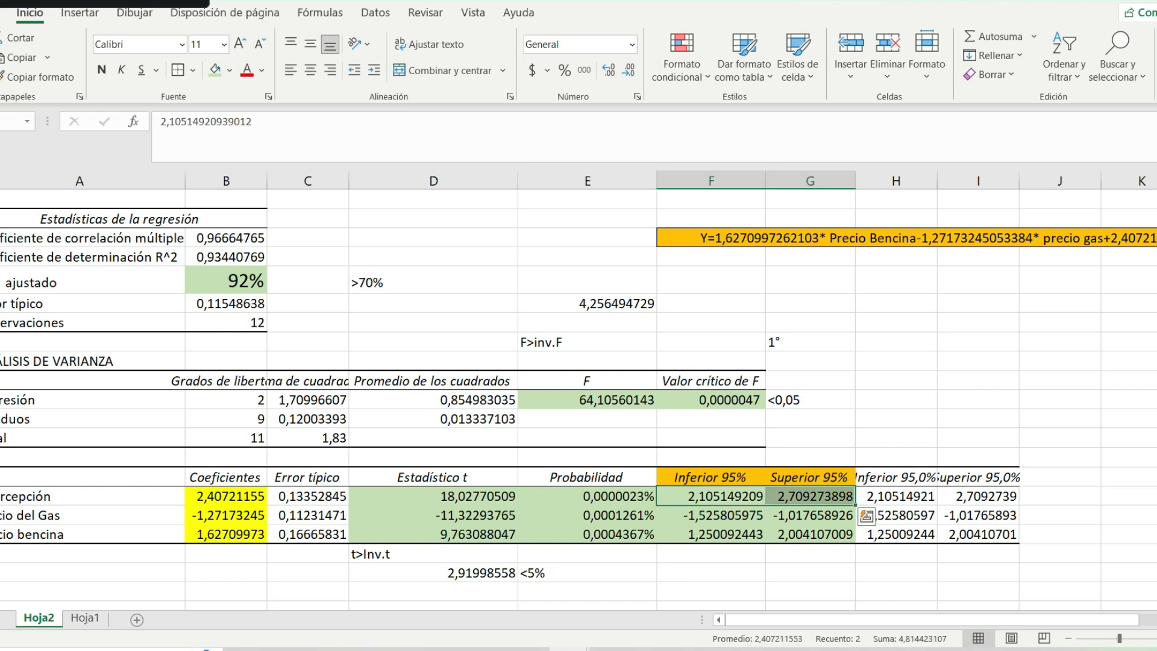
click(587, 497)
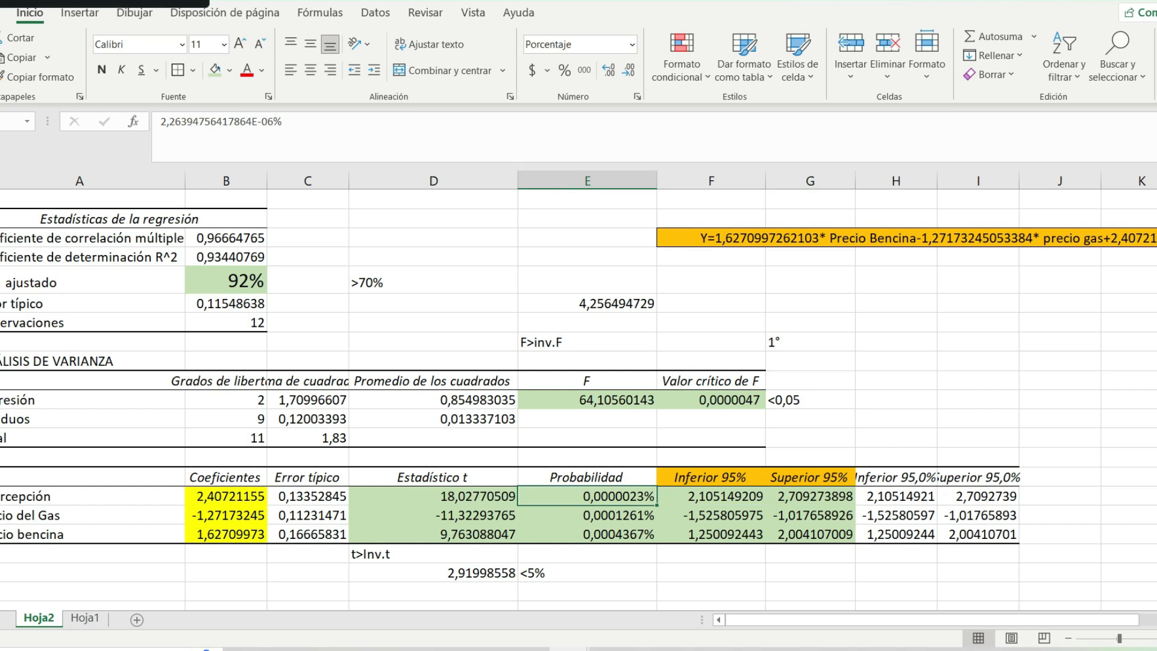
- Review the intercept, Precio del Gas and precio bencina coefficients in B17:B19, including the sign of each one
click(434, 497)
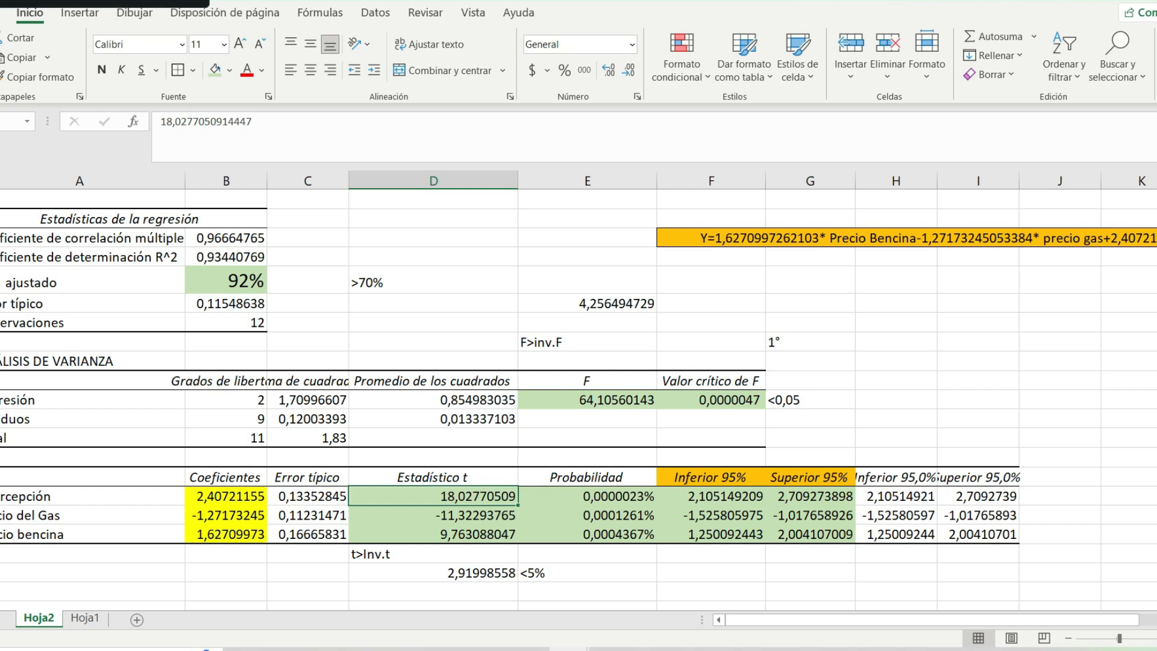
click(226, 497)
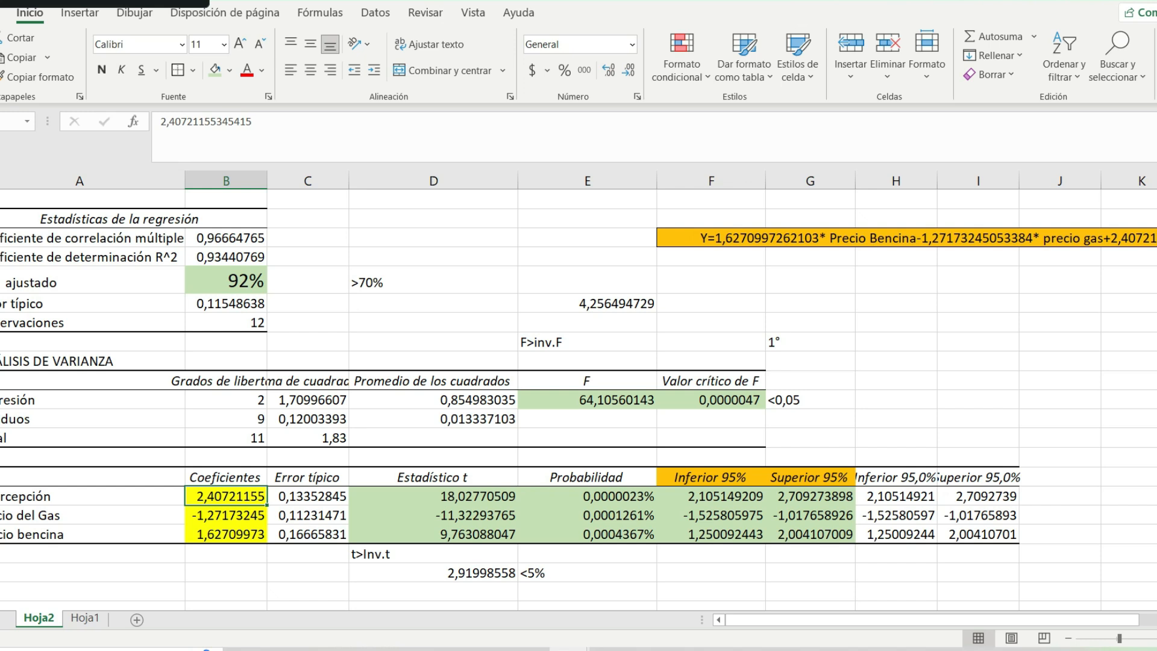
click(226, 534)
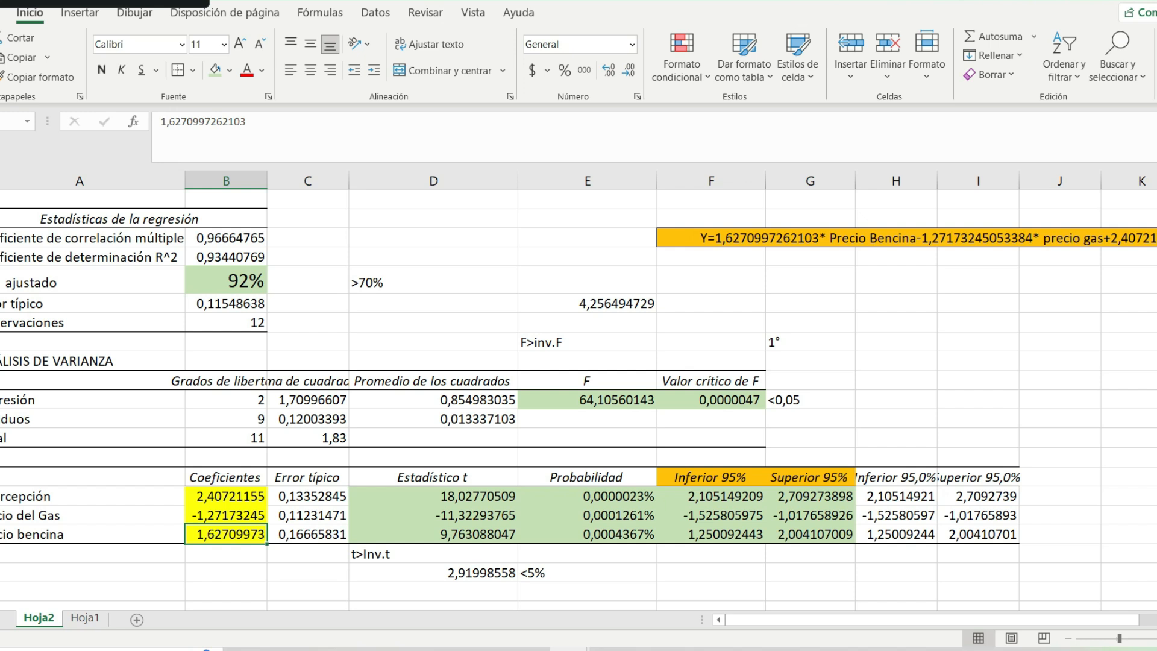
drag(226, 497, 226, 534)
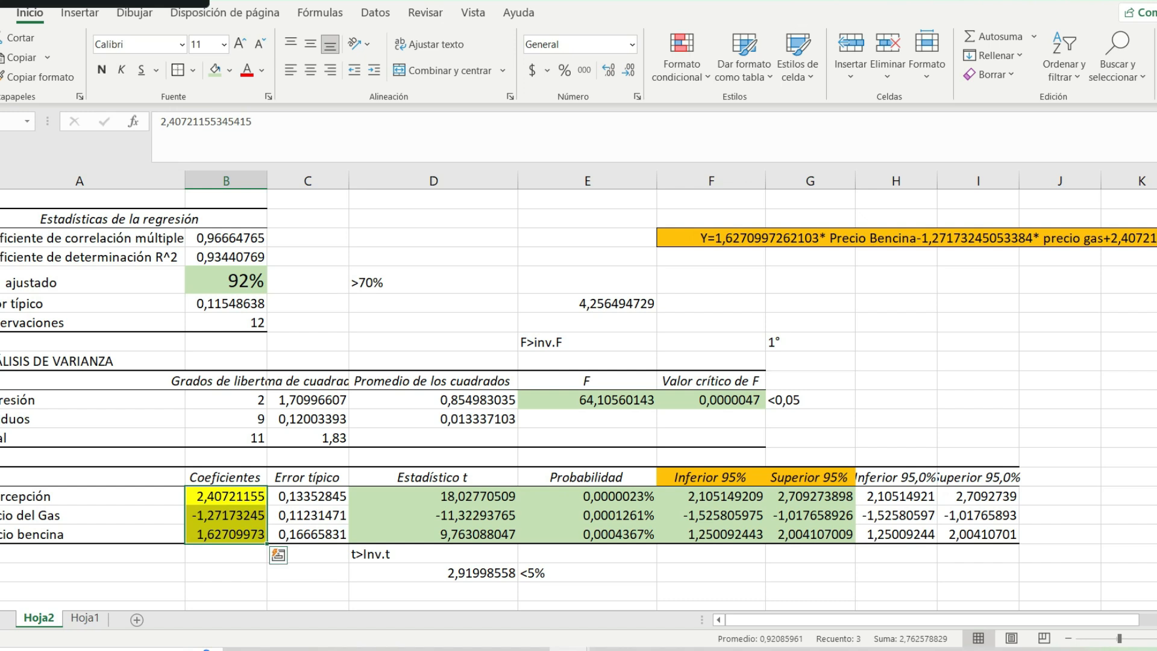
click(226, 516)
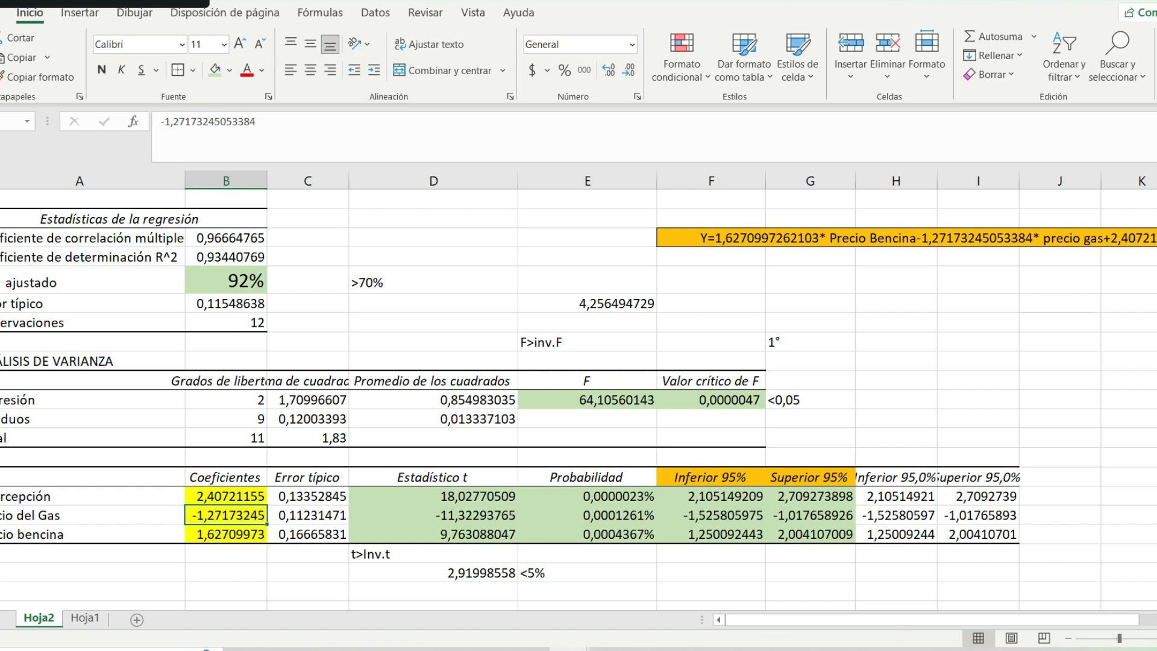
click(90, 516)
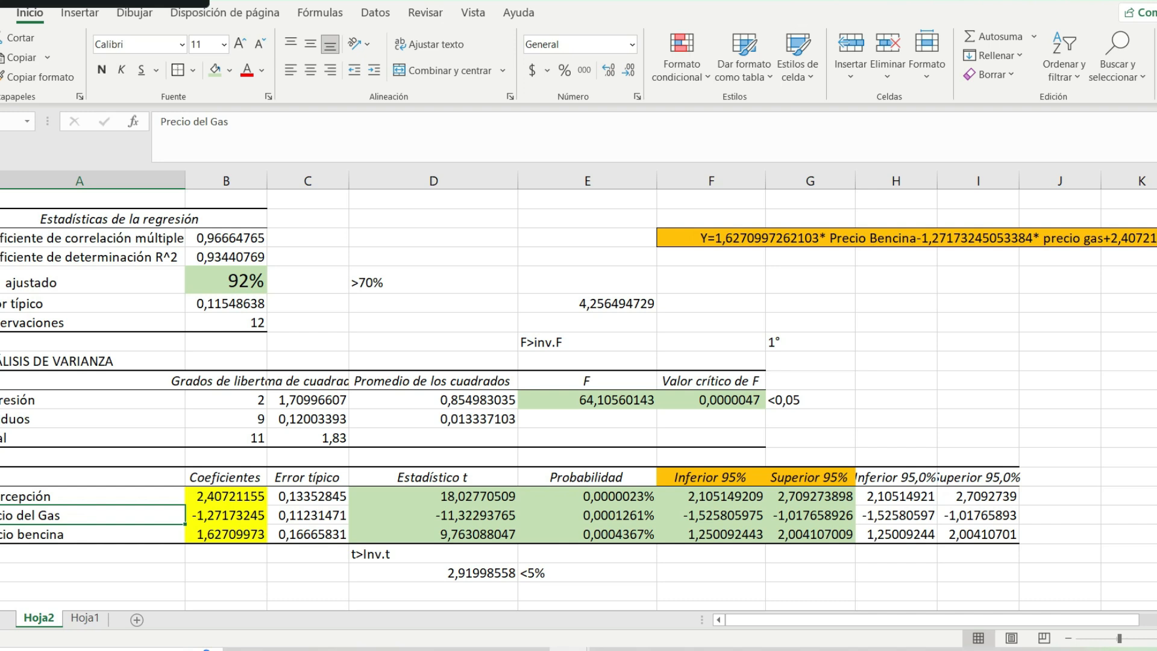
click(226, 534)
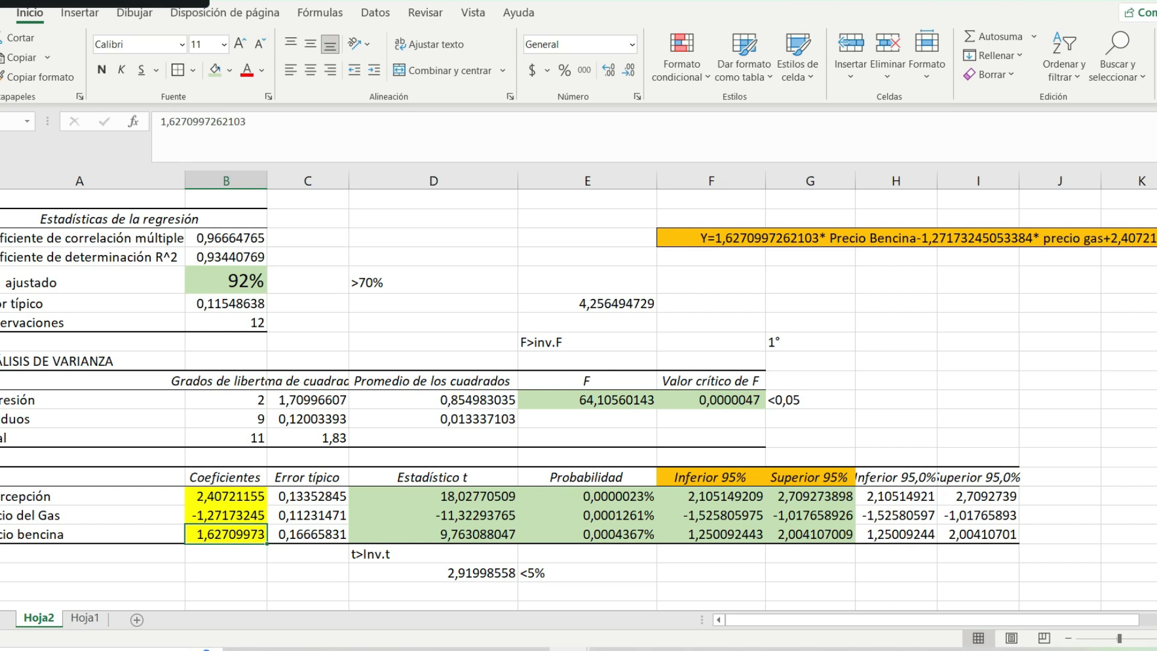
click(226, 497)
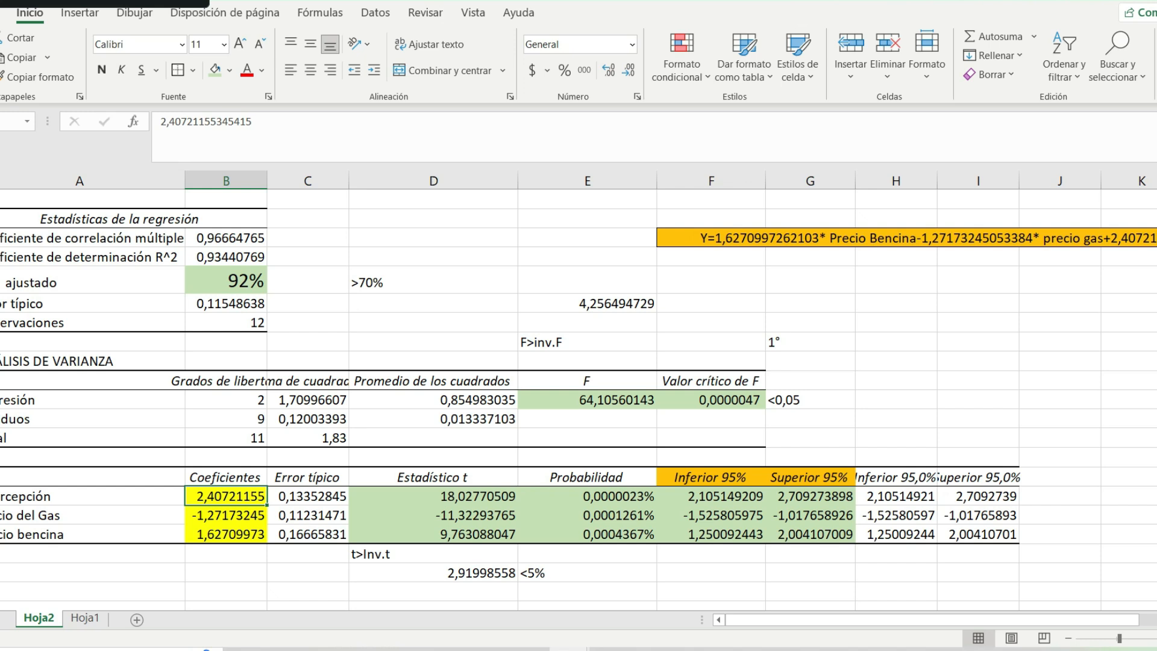
- Copy the coefficient labels and values from A16:B19 on Hoja2 to Hoja1 starting at M2, and widen column E slightly
click(85, 617)
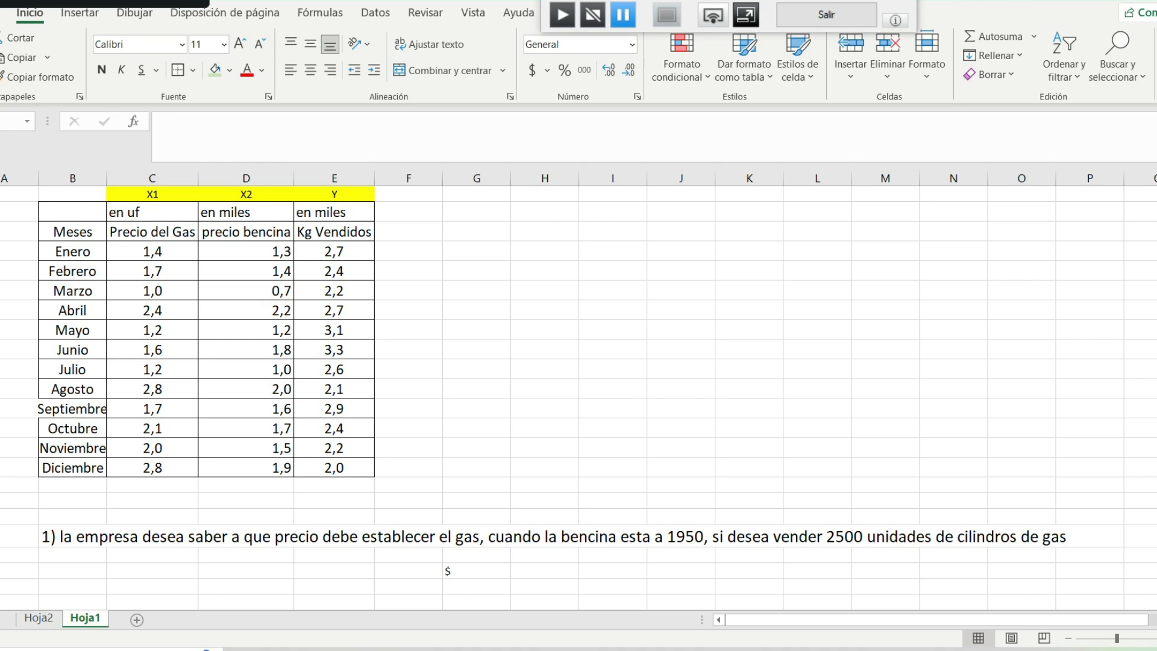
click(476, 309)
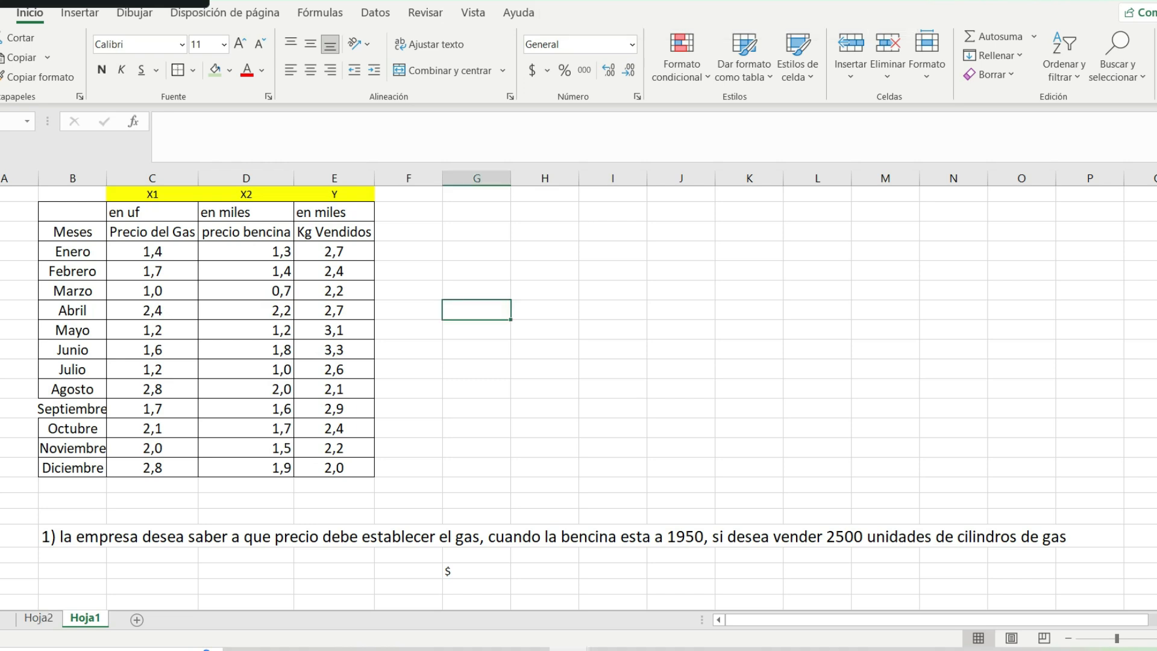
click(39, 618)
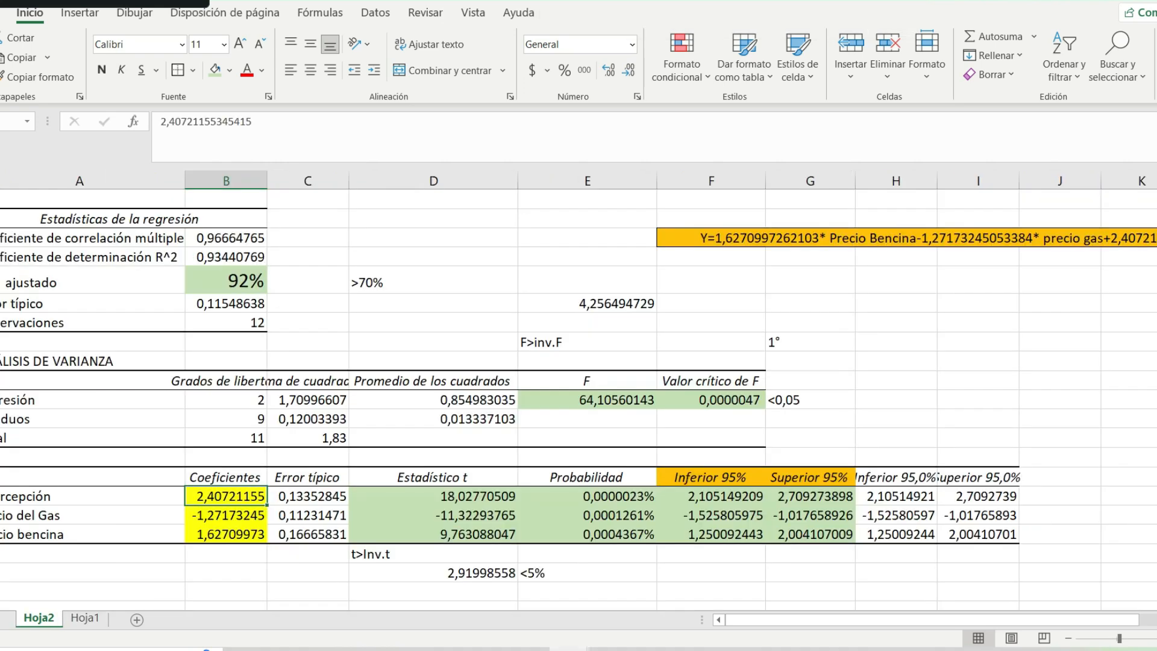
drag(142, 477, 226, 534)
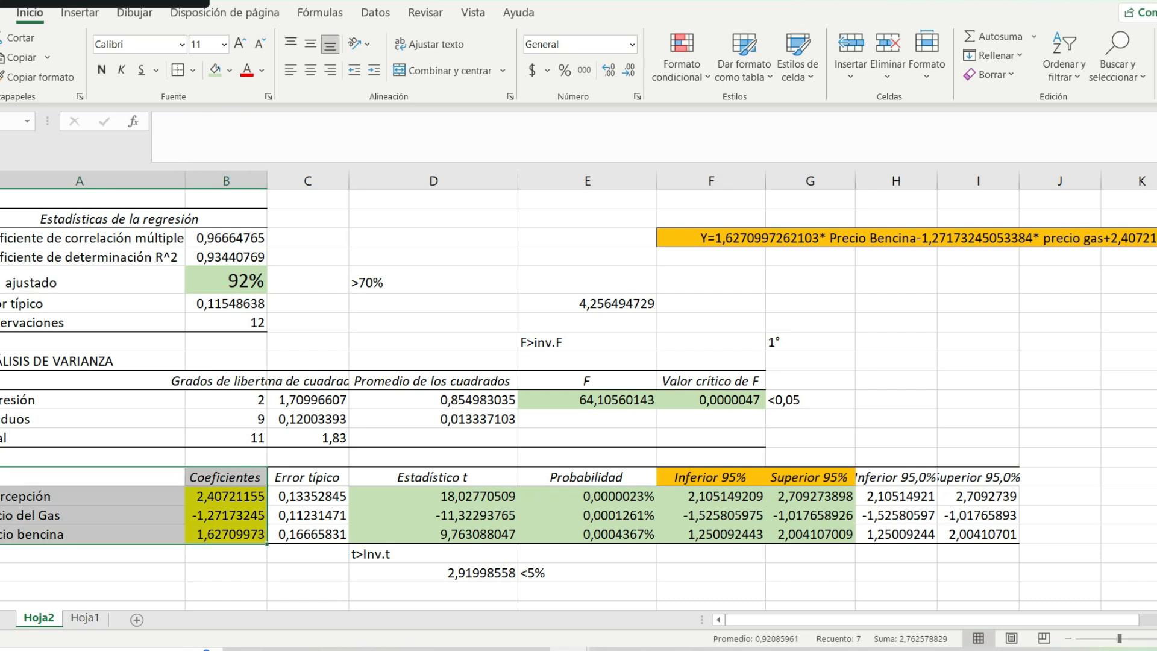
key(ctrl+c)
click(85, 618)
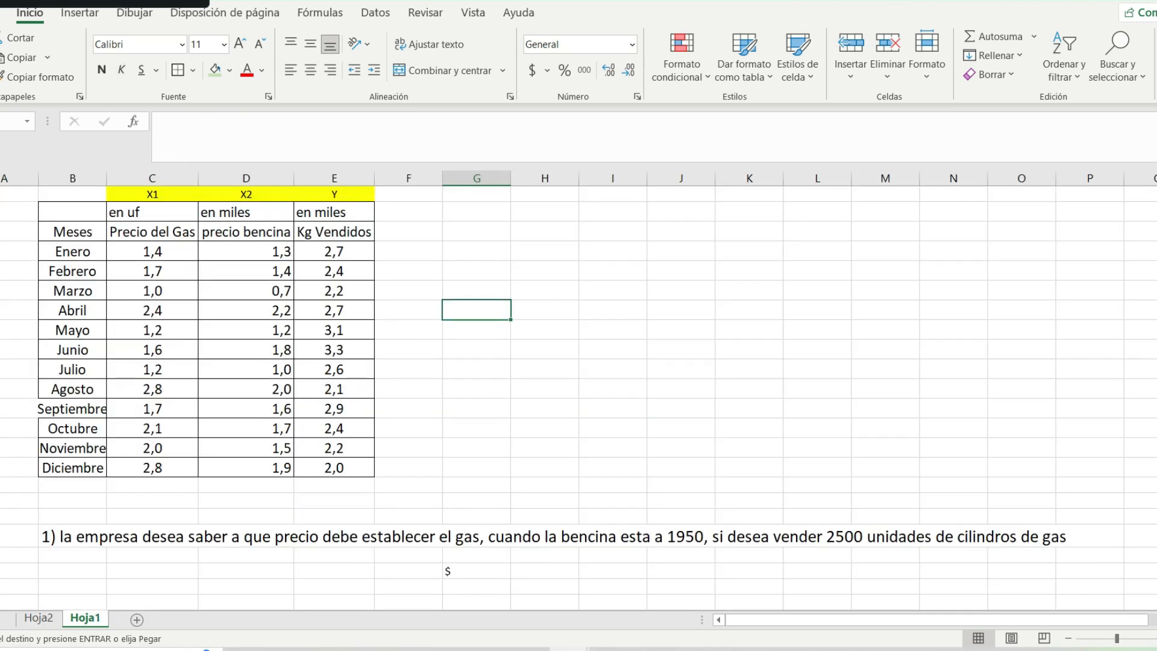
click(885, 211)
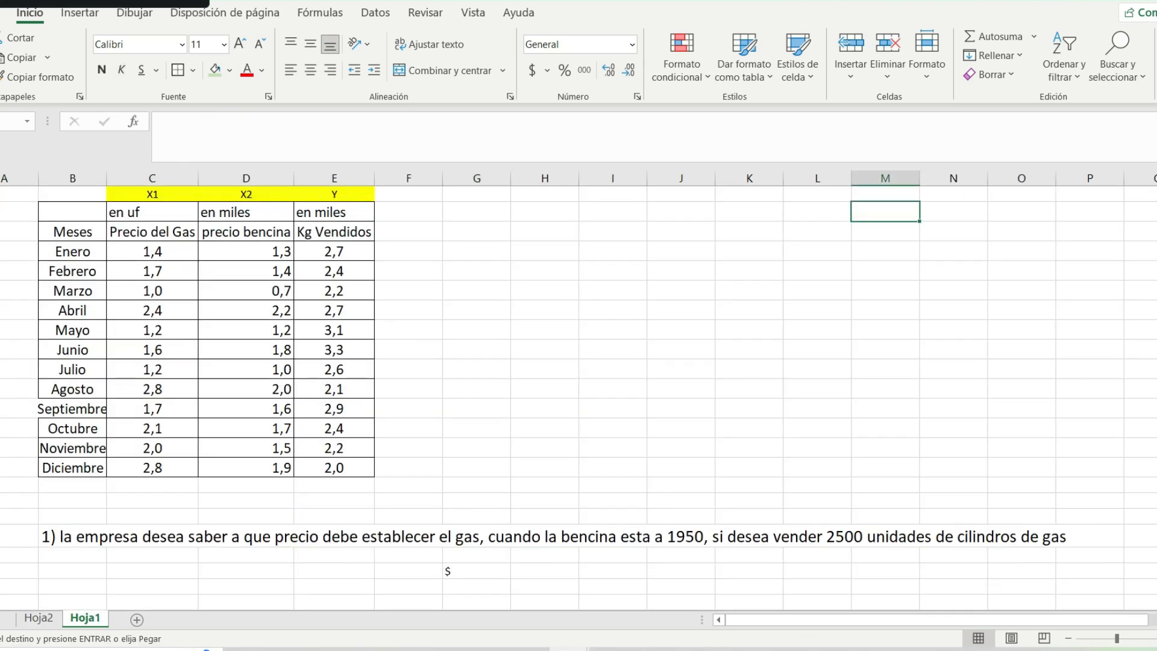
key(ctrl+v)
click(749, 330)
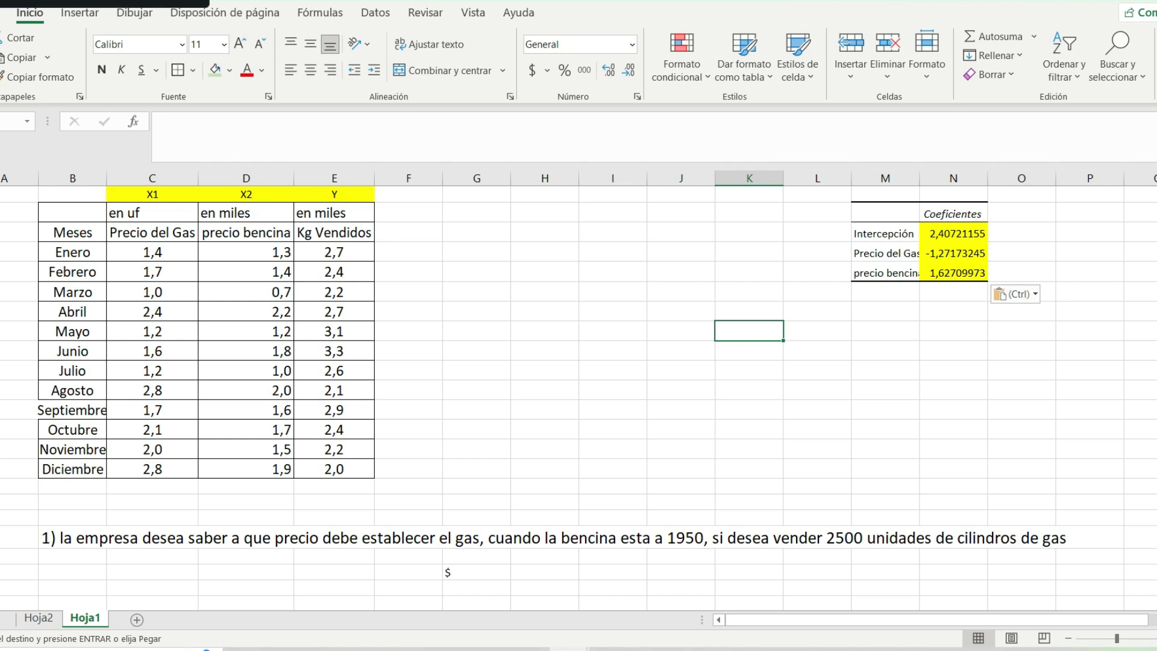
drag(374, 178, 398, 178)
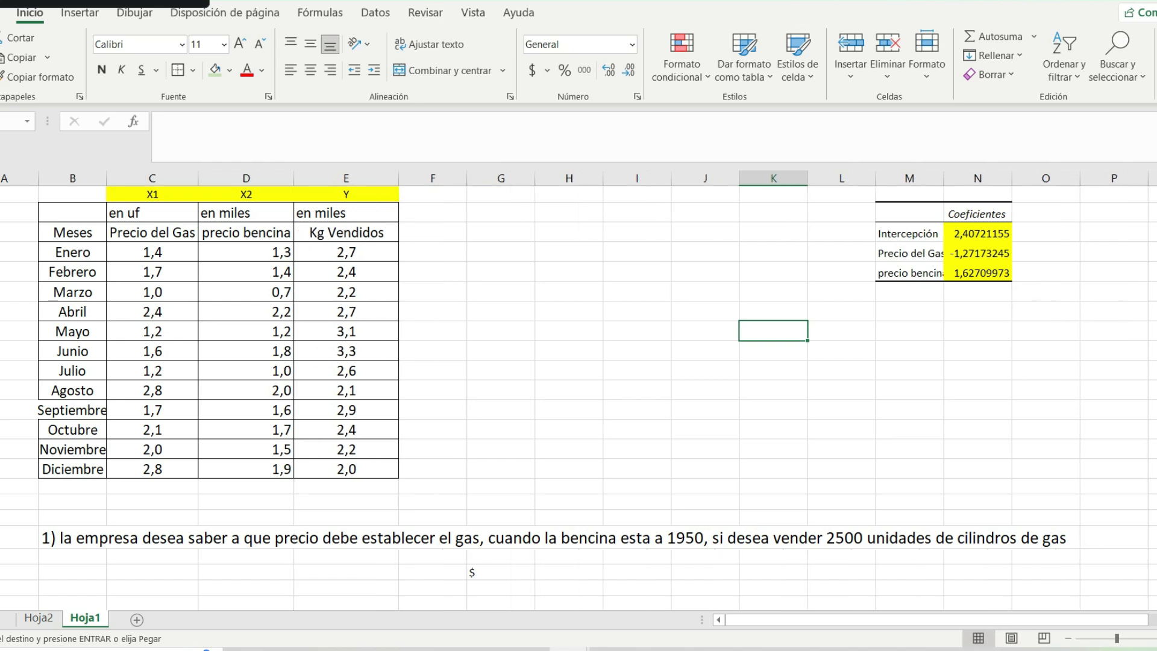
- Copy the orange regression equation from Hoja2 to Hoja1 and place it at E18, directly above the question about the gas price
click(432, 232)
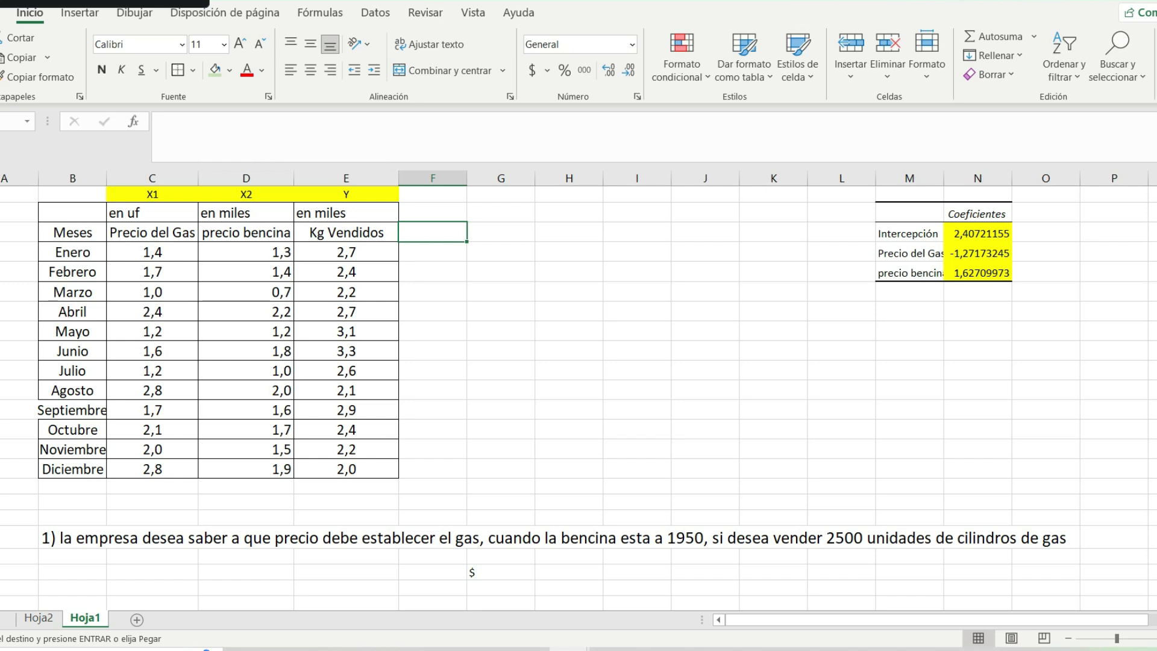
click(38, 618)
click(892, 238)
key(ctrl+c)
click(84, 618)
click(346, 502)
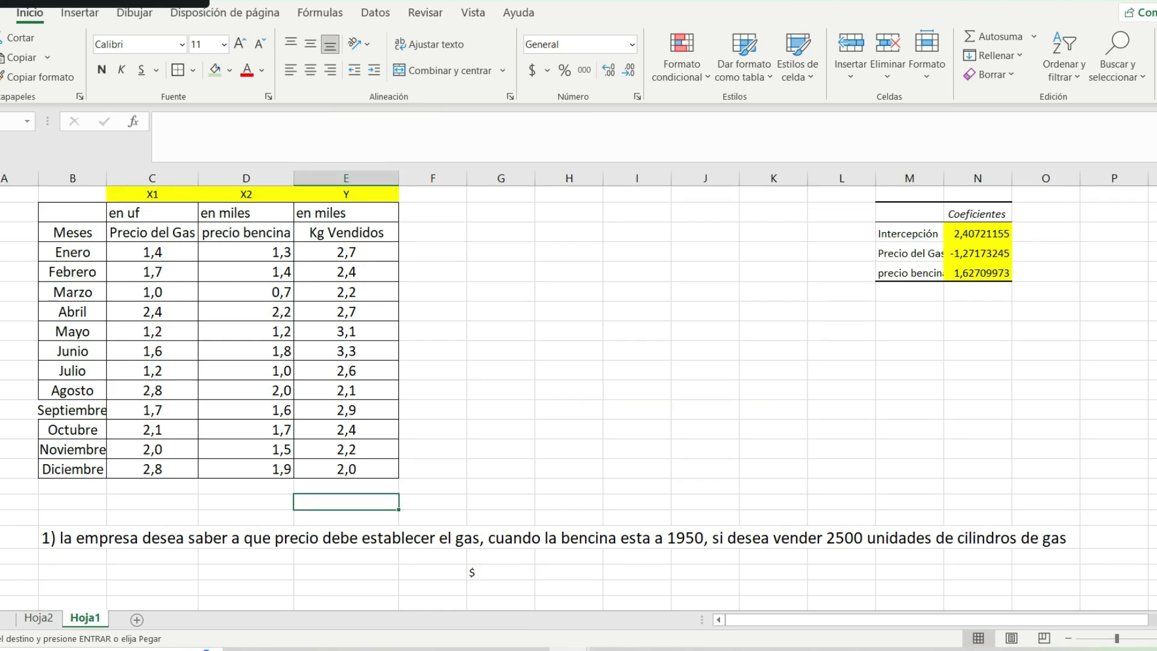
key(ctrl+v)
click(636, 449)
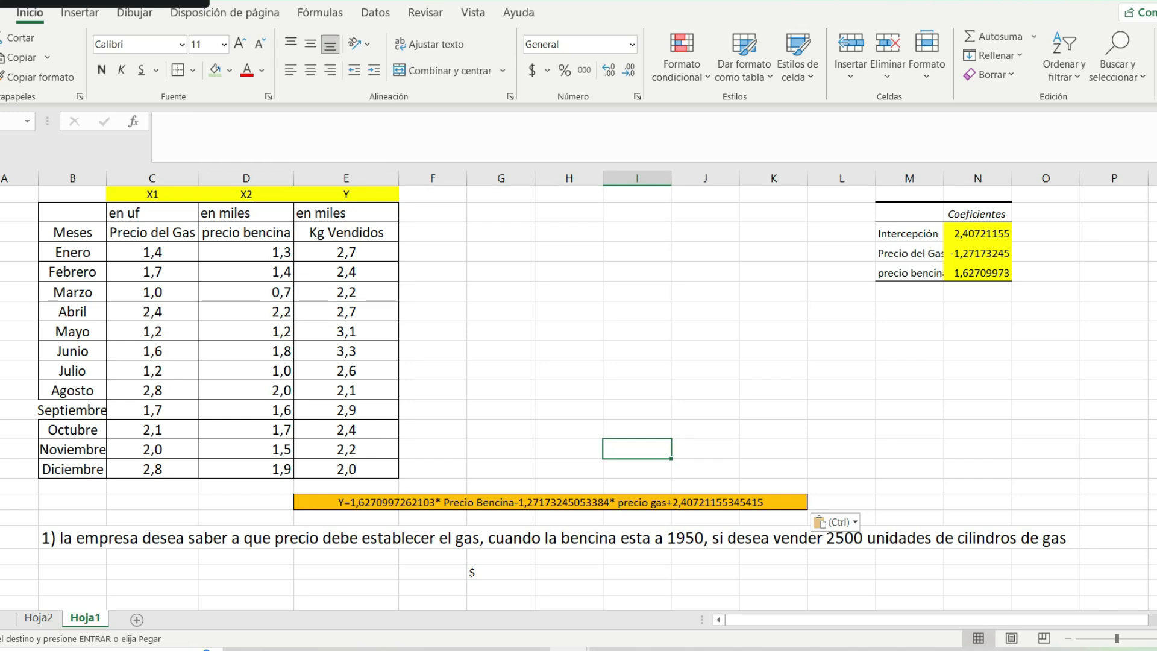
click(361, 502)
drag(359, 509, 359, 523)
click(500, 410)
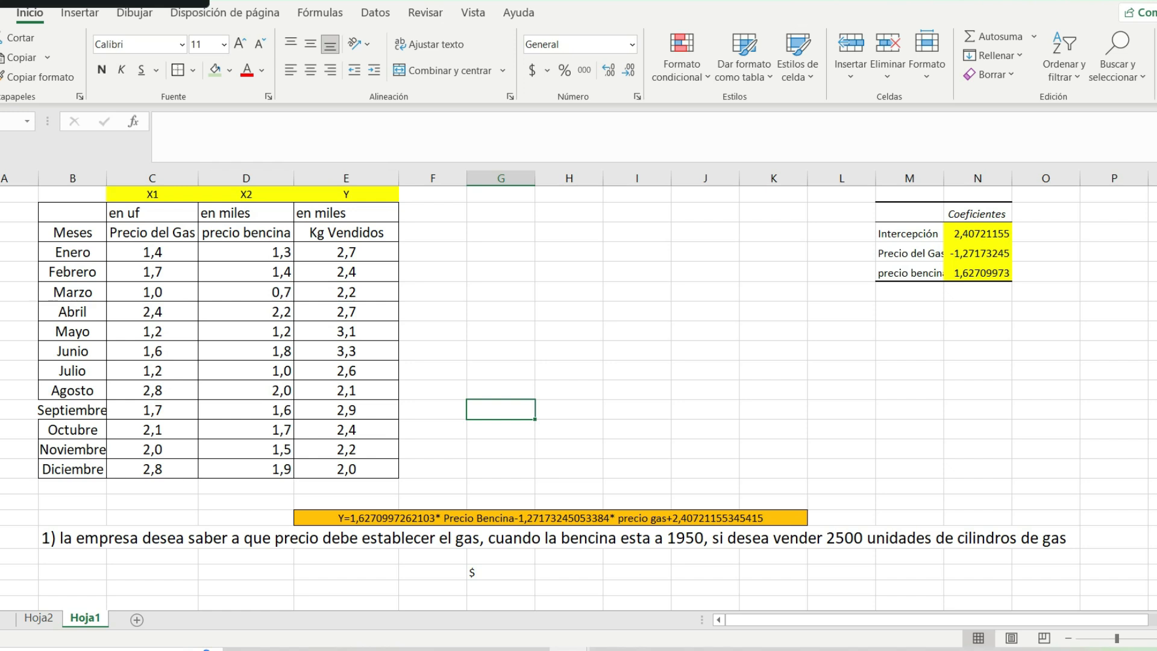
- Change the header in E1 to "Y (real)" and enter "Y (Estimada)" in F1 beside it
click(346, 194)
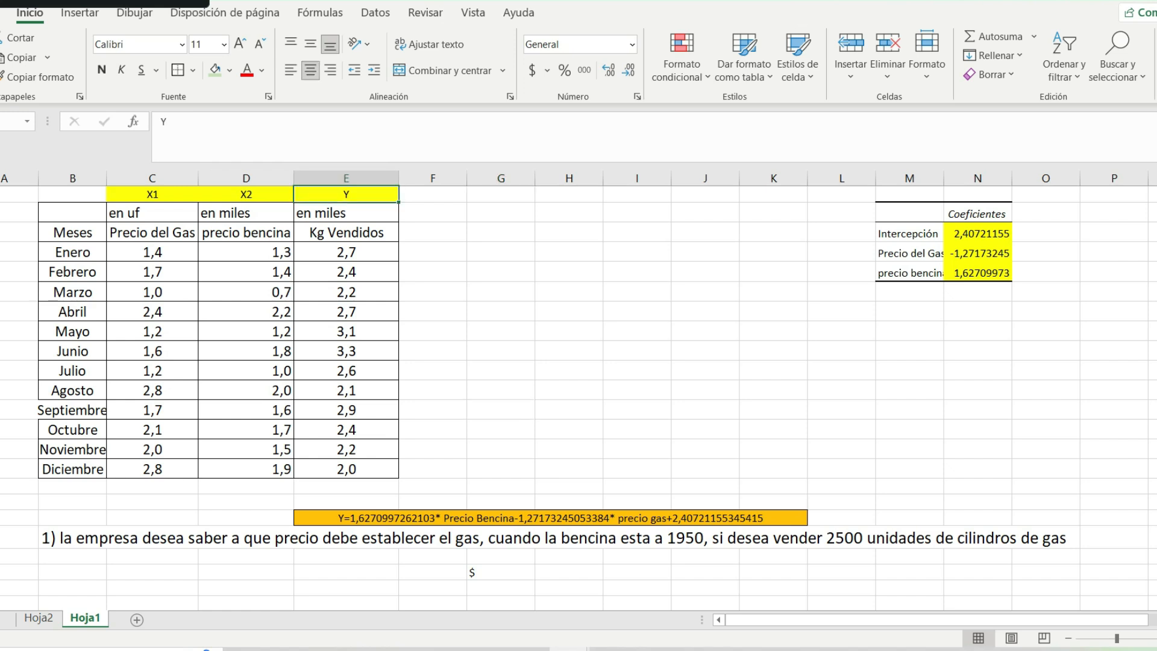
double_click(347, 195)
text((real))
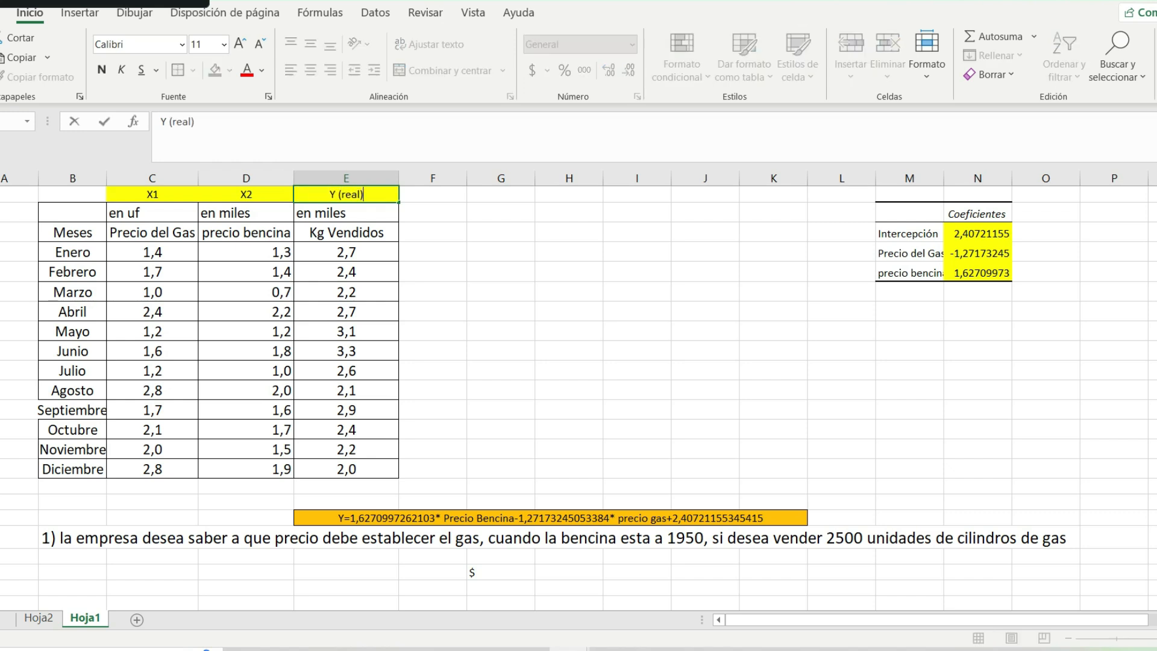
key(Return)
key(Up)
key(Right)
text(Y ()
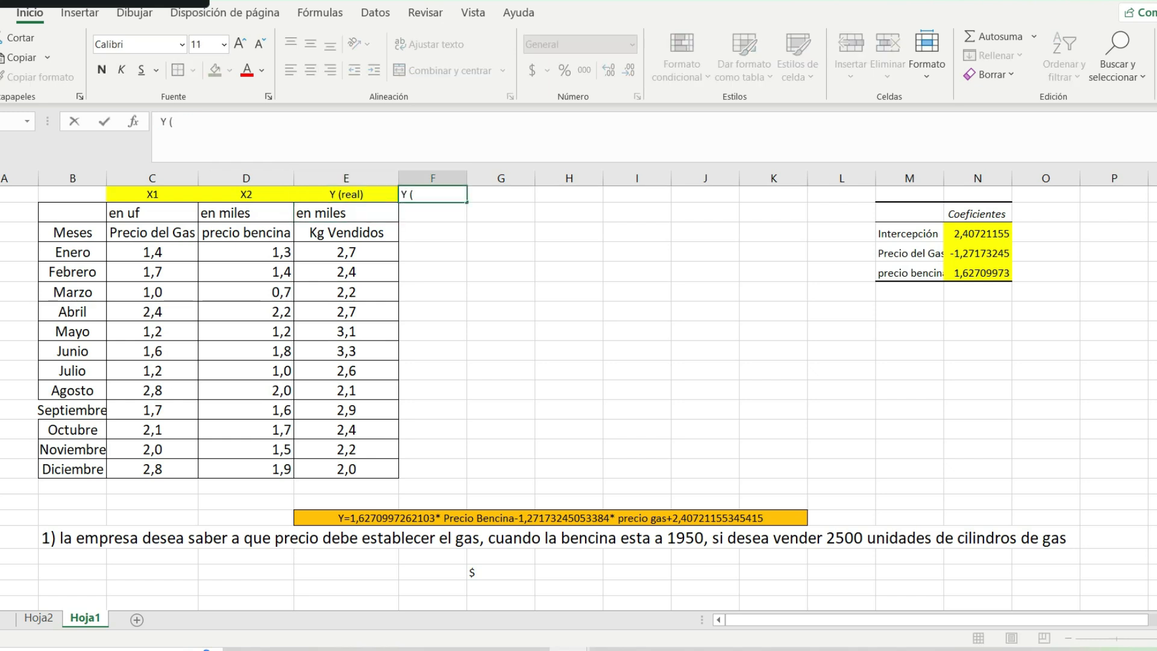
text(Estimada))
key(Return)
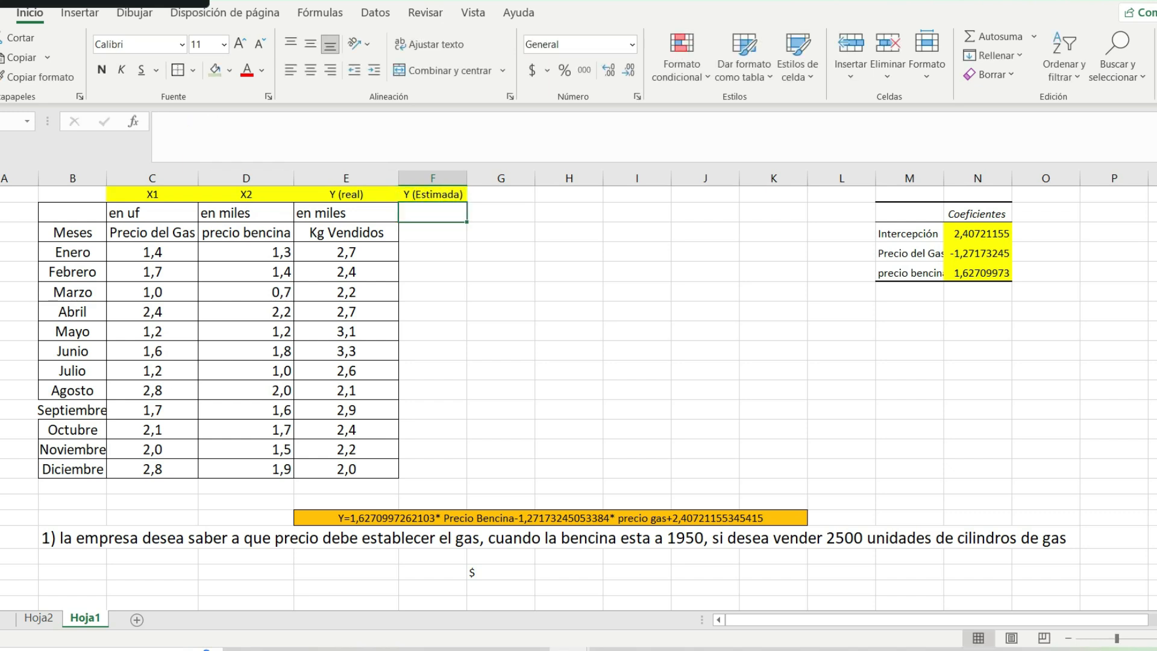
key(Down)
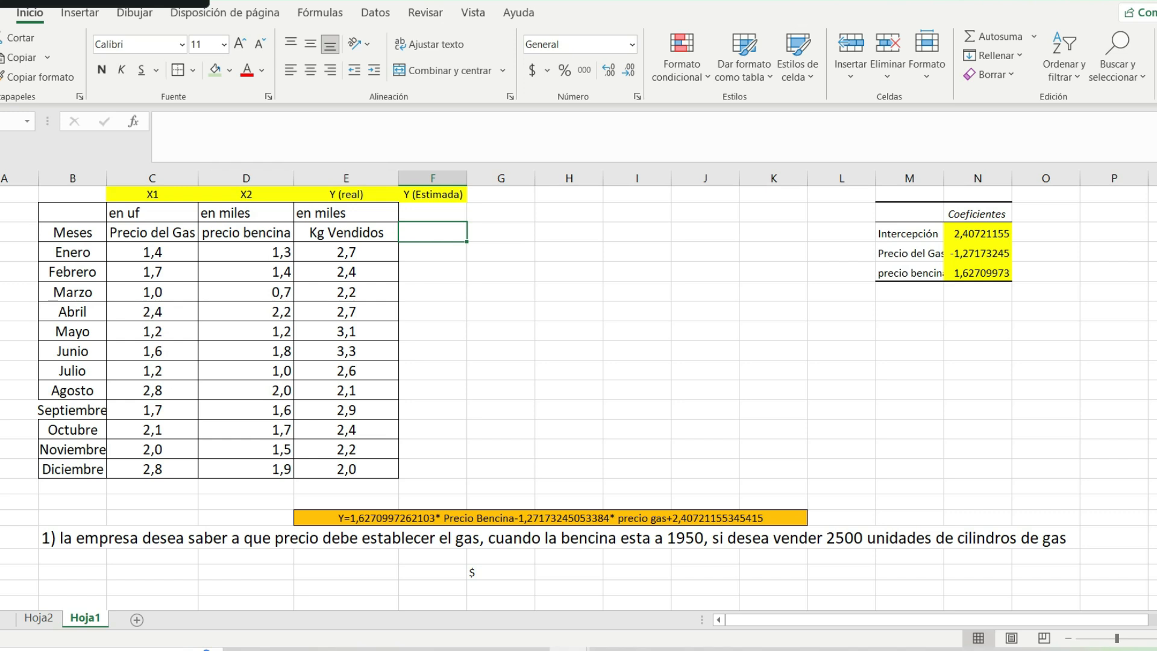
click(691, 649)
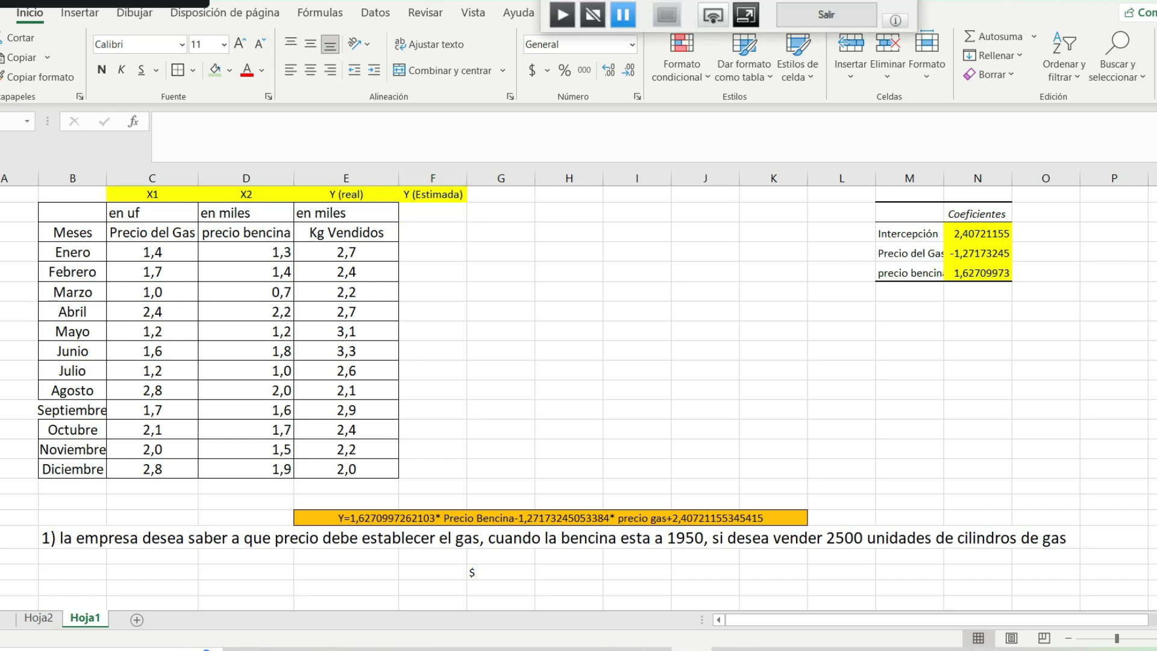
click(562, 14)
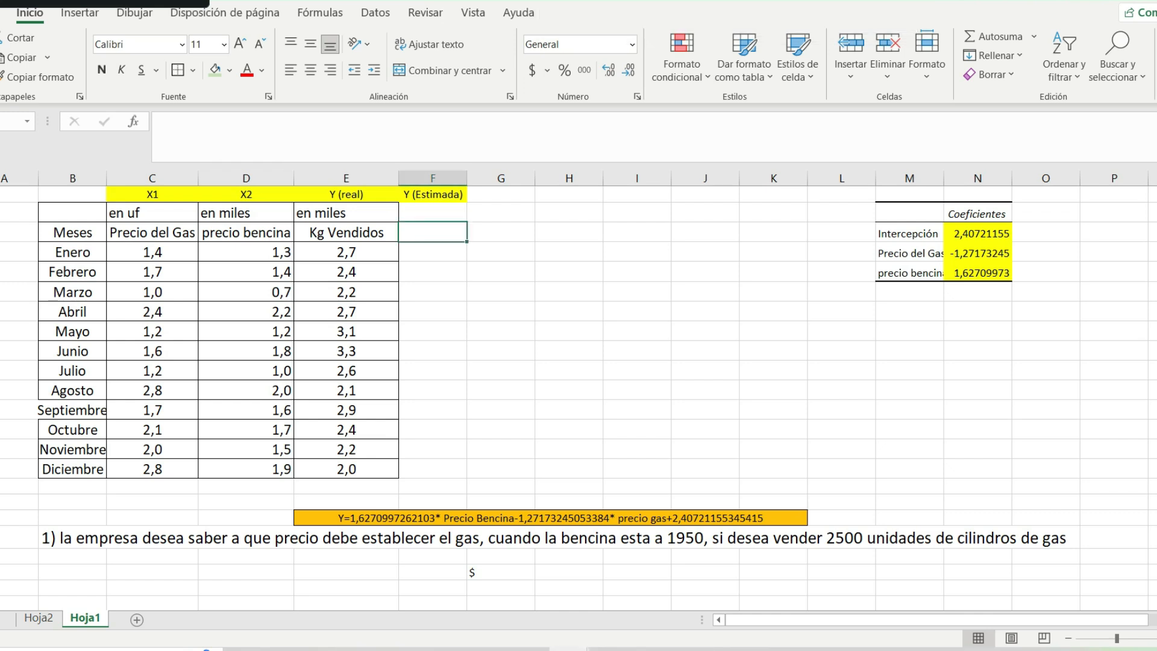
- Compare the estimated and real Y headers with the regression equation, and widen column F slightly
click(432, 194)
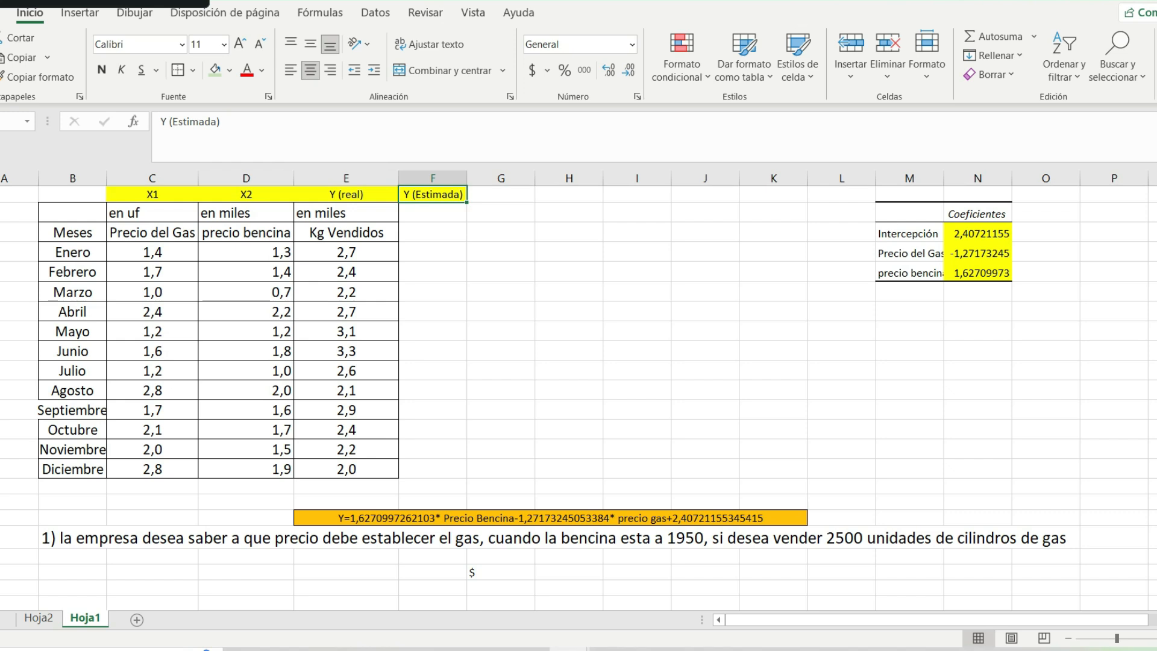
click(550, 518)
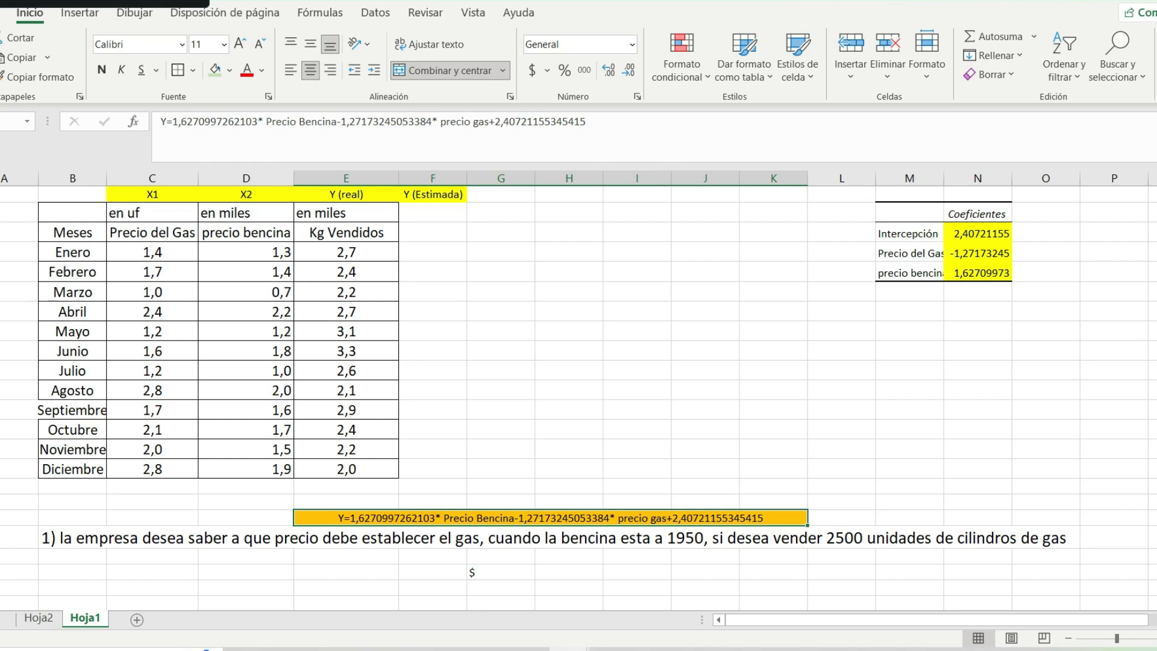
click(346, 194)
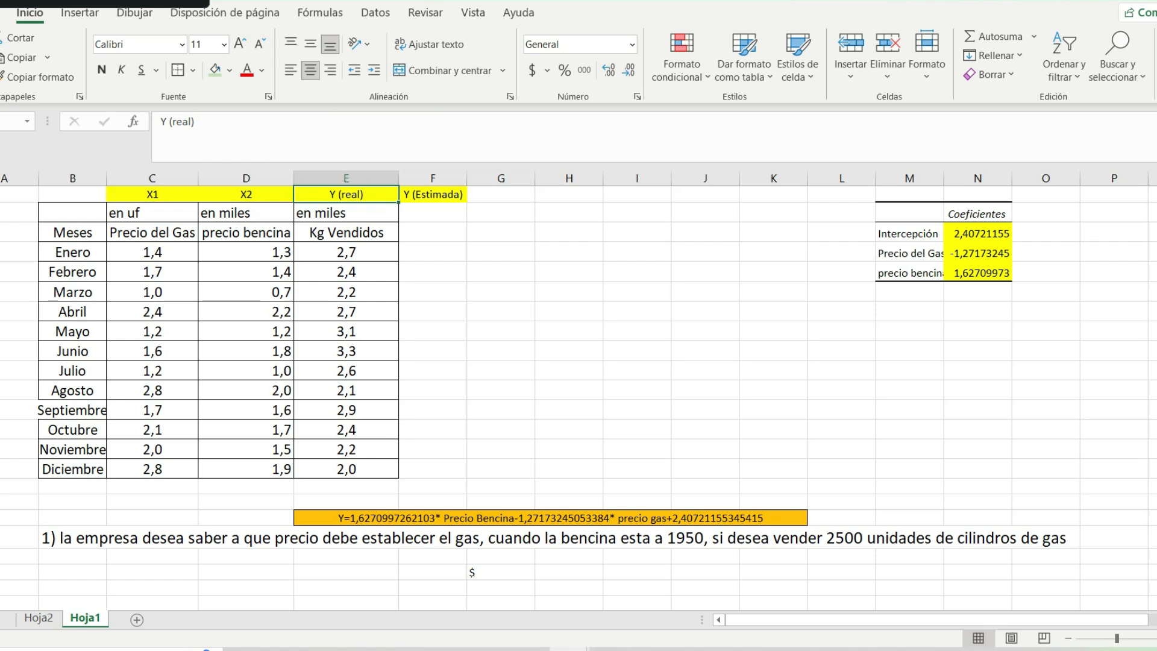
drag(466, 178, 495, 178)
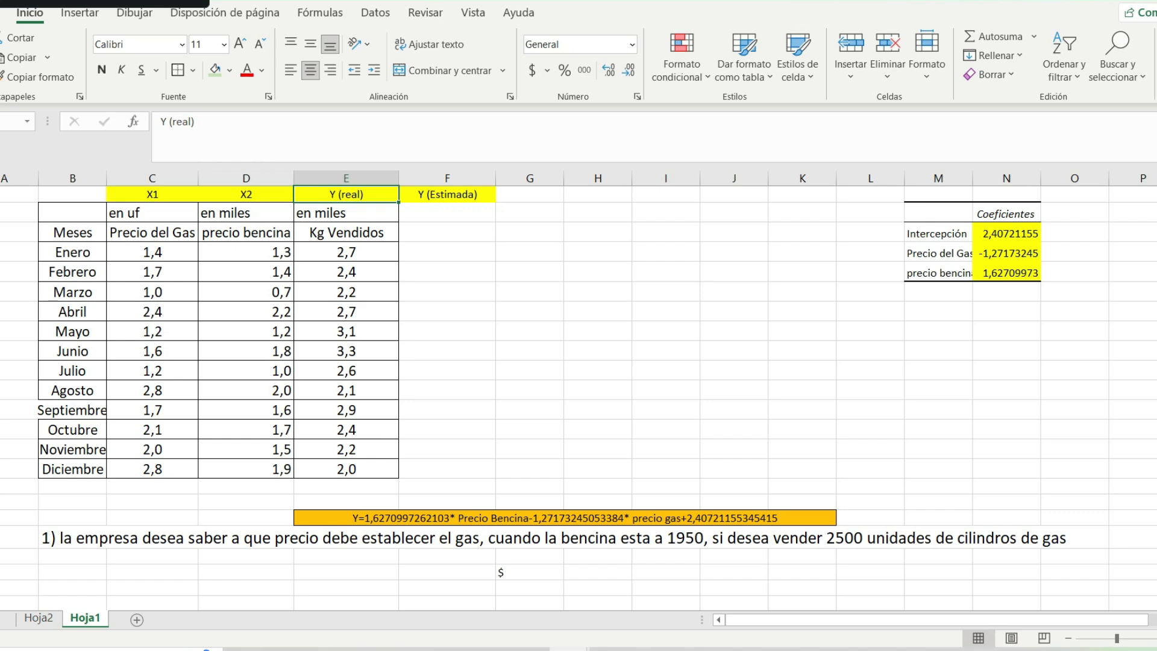
- Calculate January's estimated Y in F4 with =C4*$N$4+D4*$N$5+$N$3 and compare it with the real value beside it
click(448, 252)
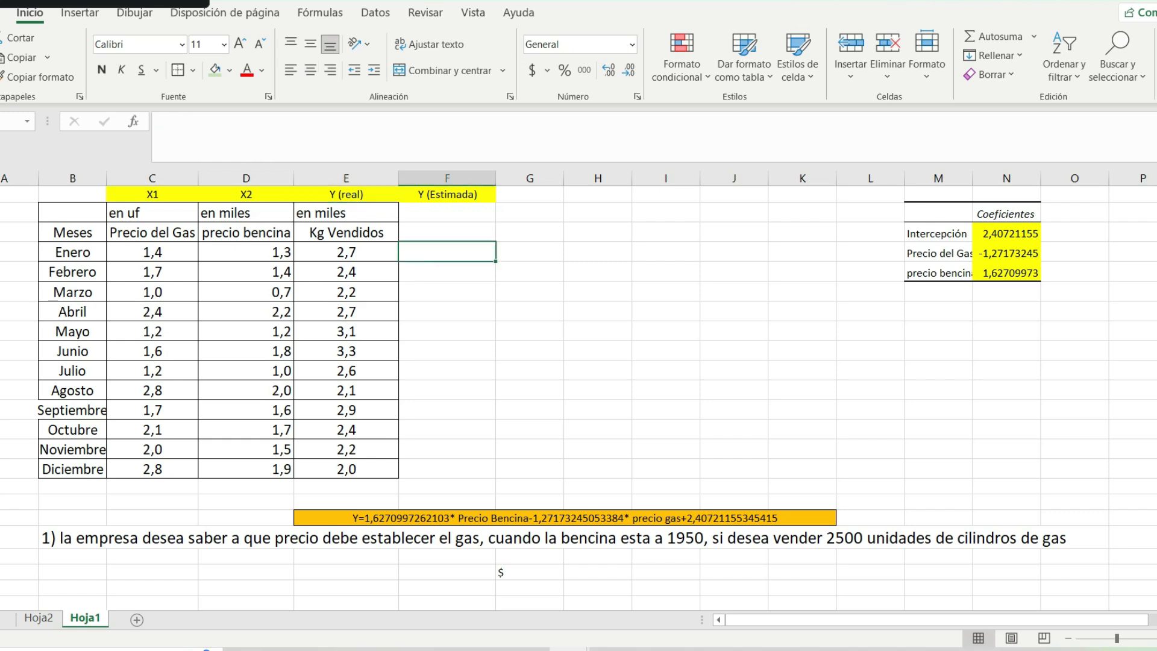
text(=)
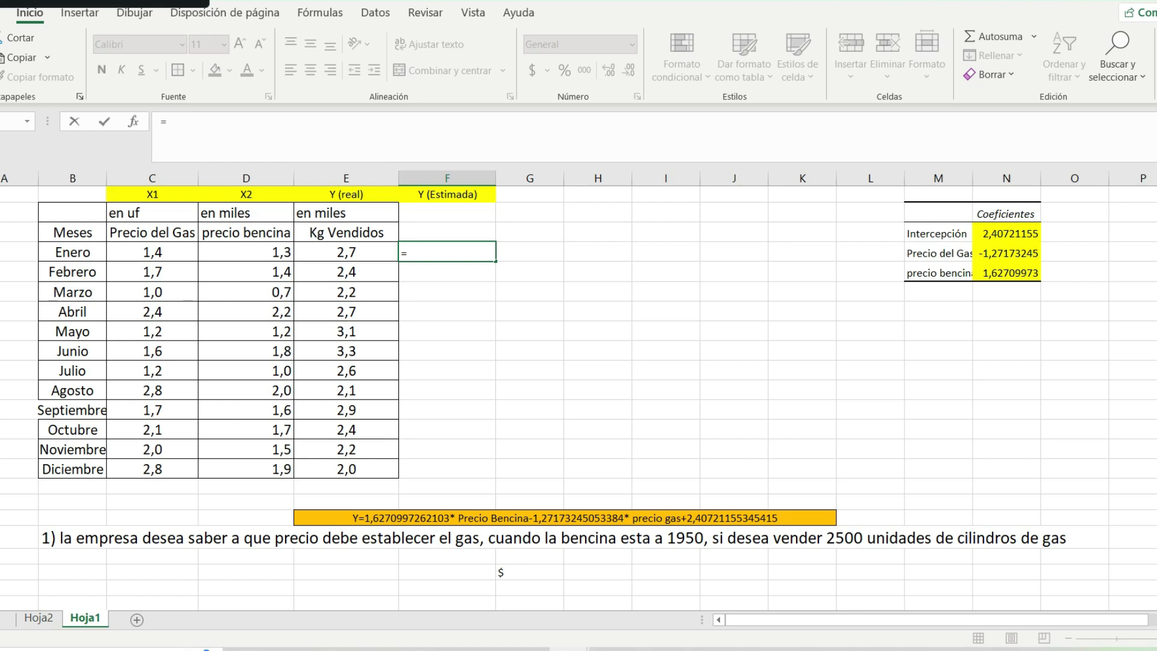
click(152, 251)
text(*)
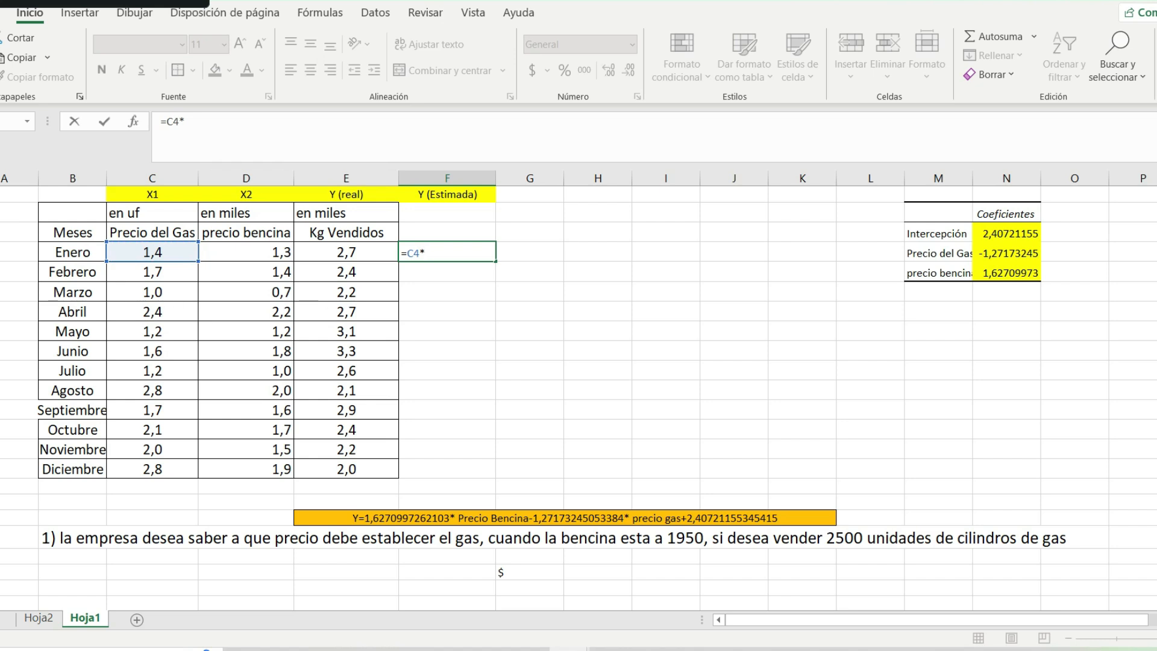
click(1006, 253)
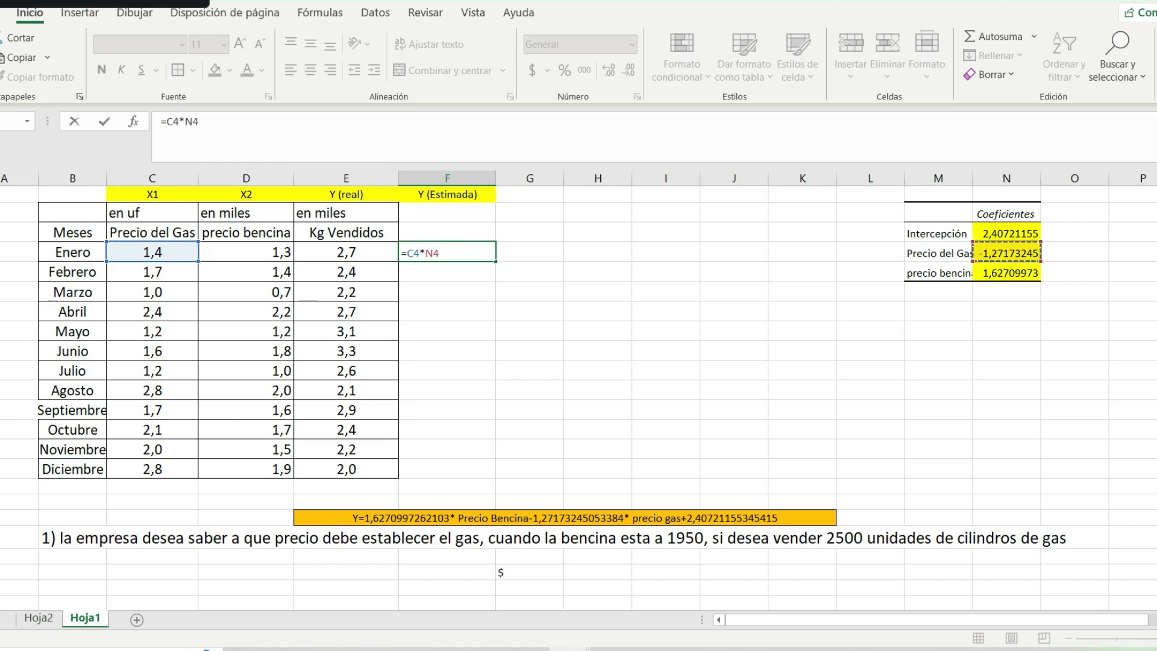
key(F4)
text(+)
click(245, 252)
text(*)
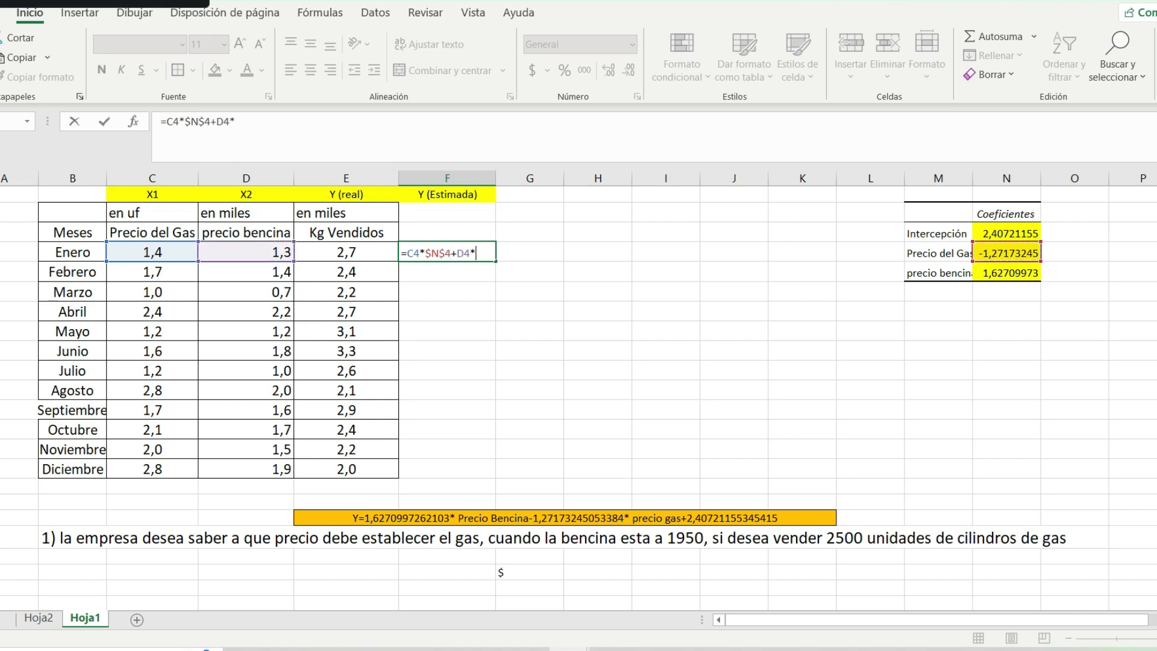
click(1006, 273)
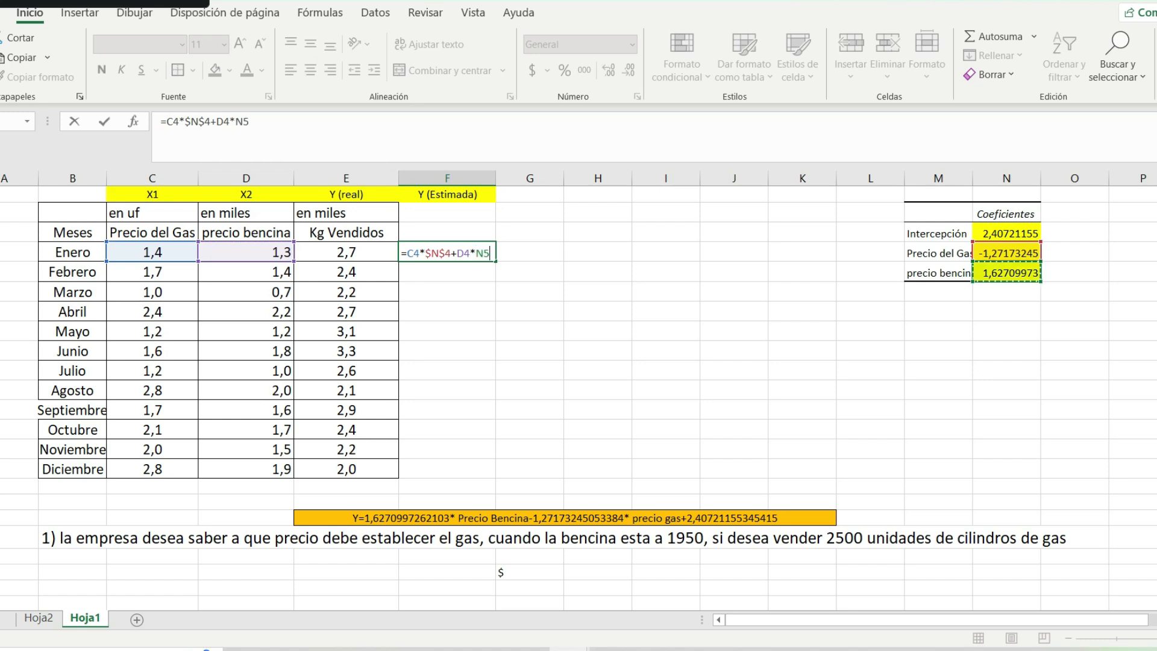
key(F4)
text(+)
click(1006, 233)
key(F4)
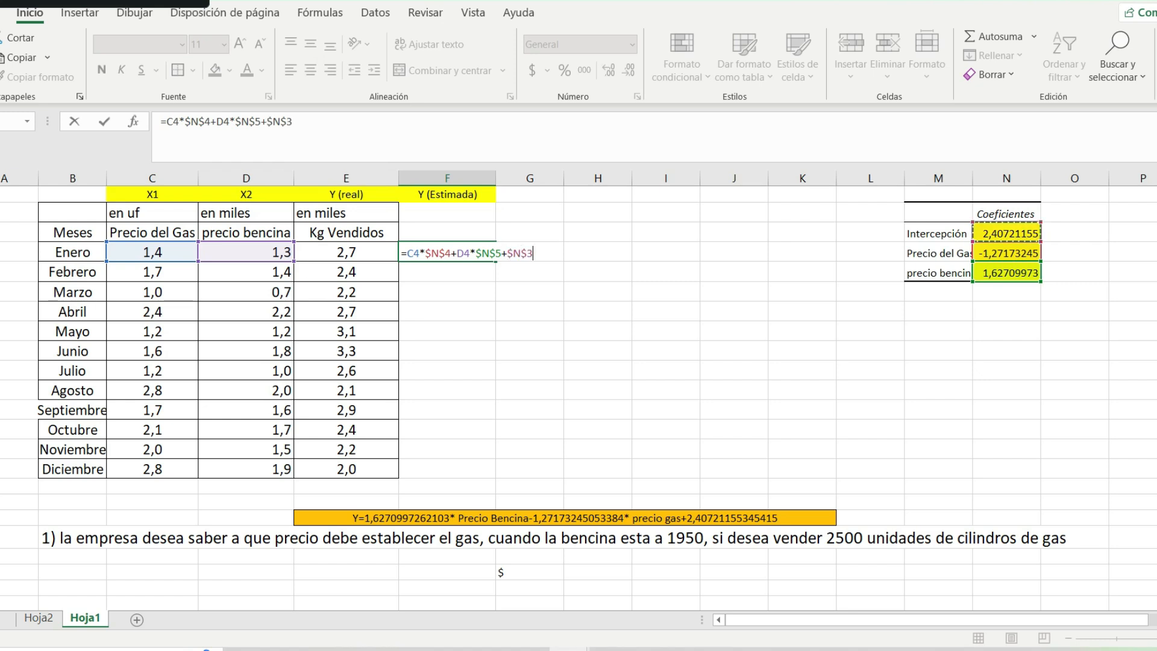
key(Return)
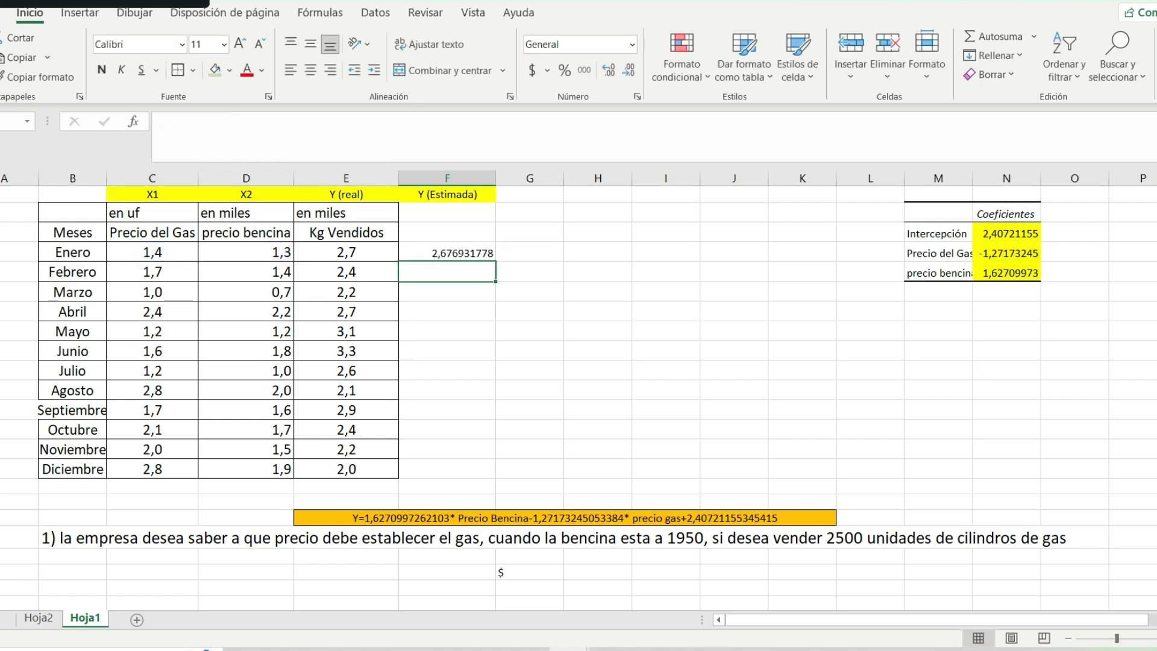
click(447, 253)
click(346, 252)
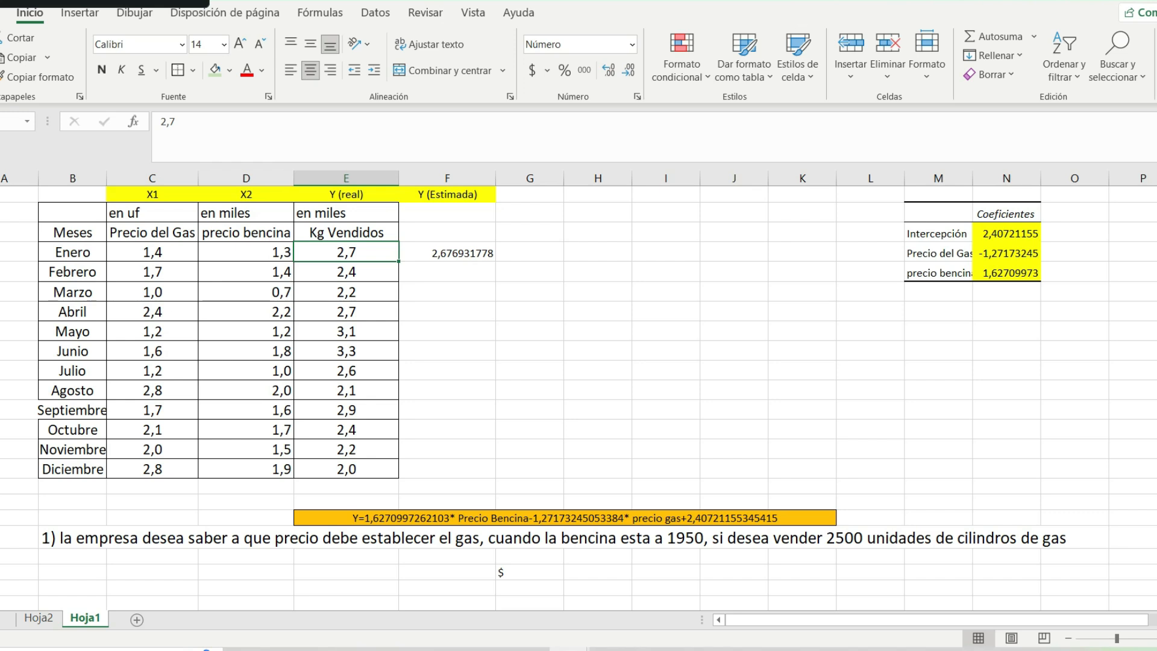
click(447, 252)
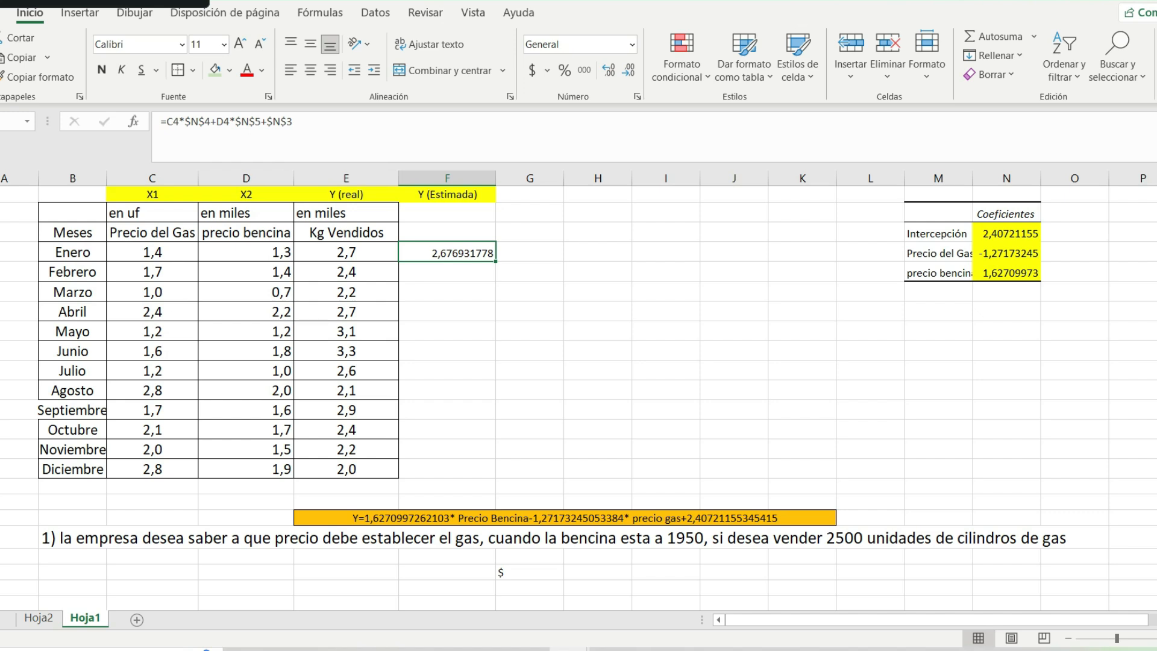
- Add the header "Error" in G1, beside the estimated Y header
click(529, 194)
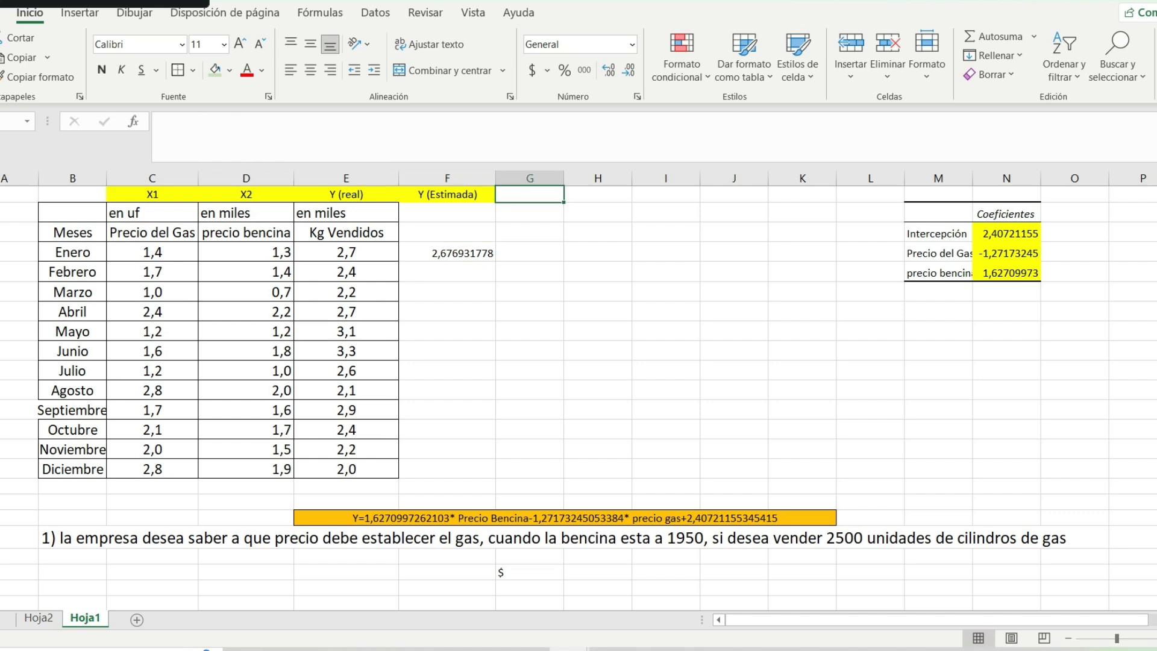
text(Error)
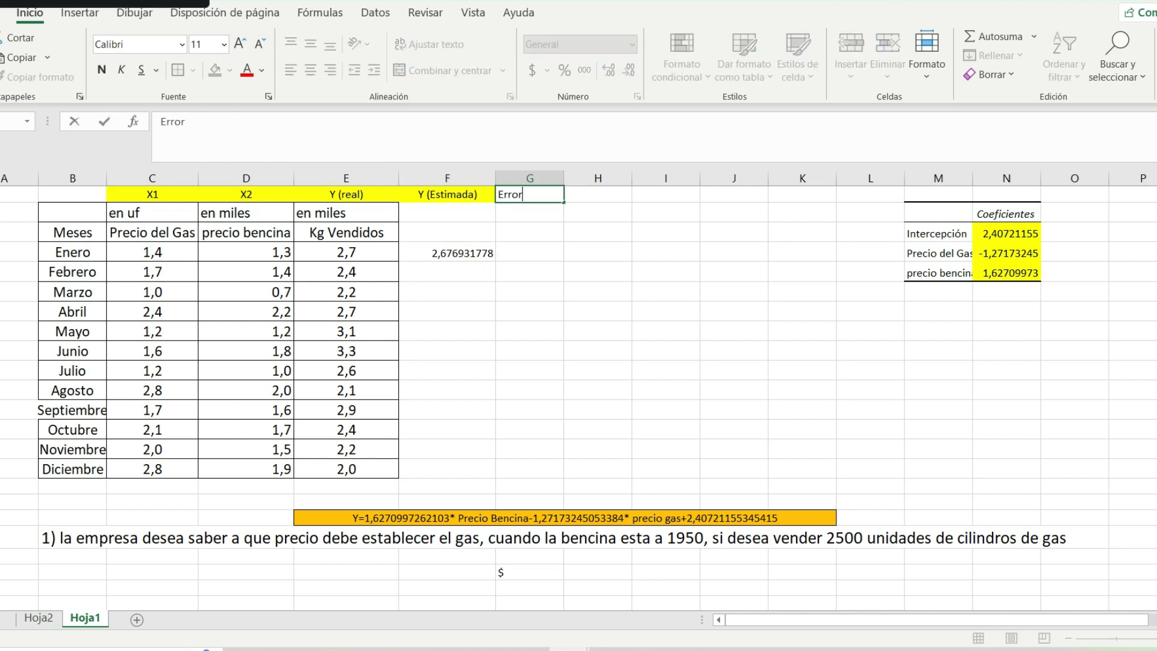
key(Return)
- Calculate January's error in G4 as real minus estimated Y with =E4-F4, and show three decimal places
click(530, 252)
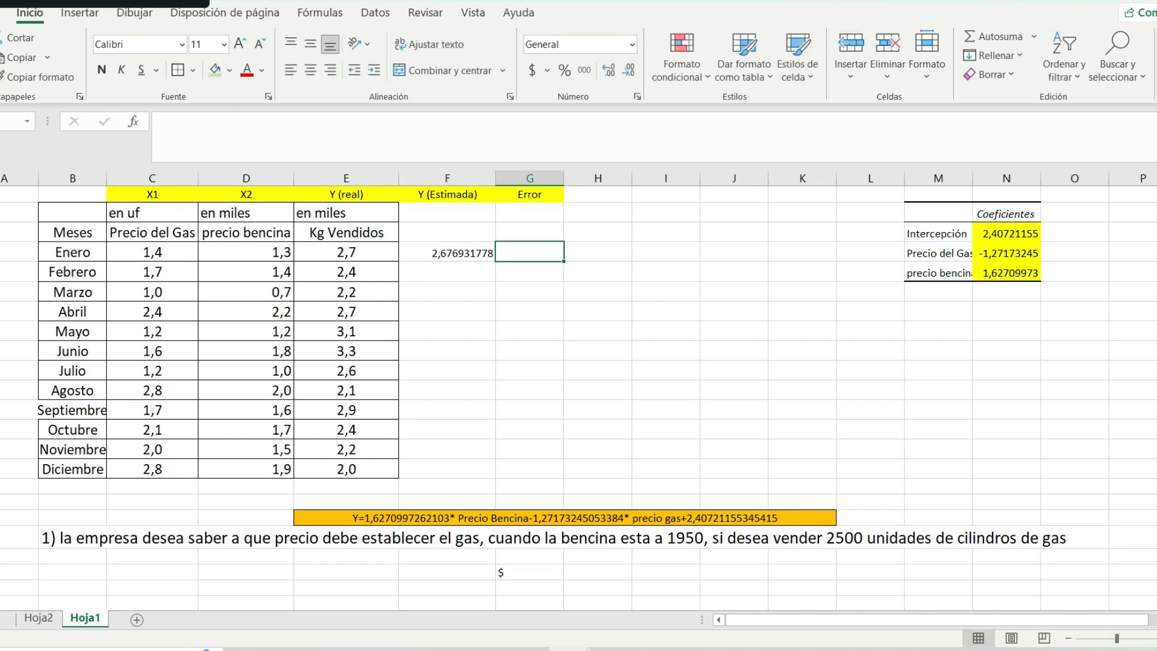
text(=)
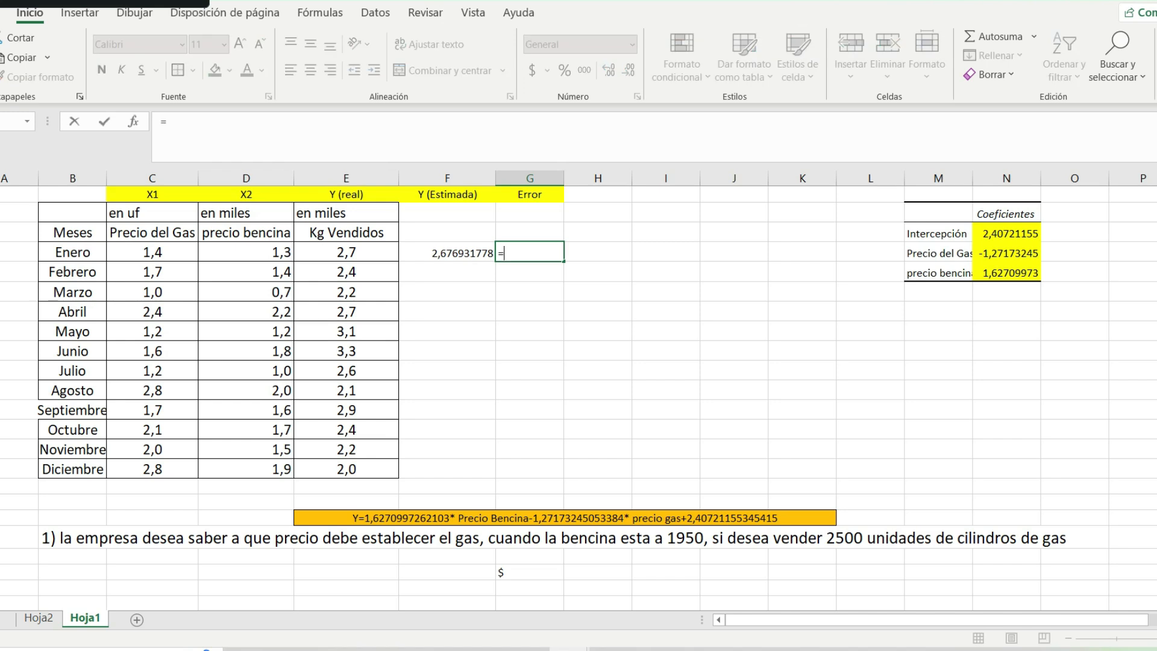
click(346, 252)
text(-)
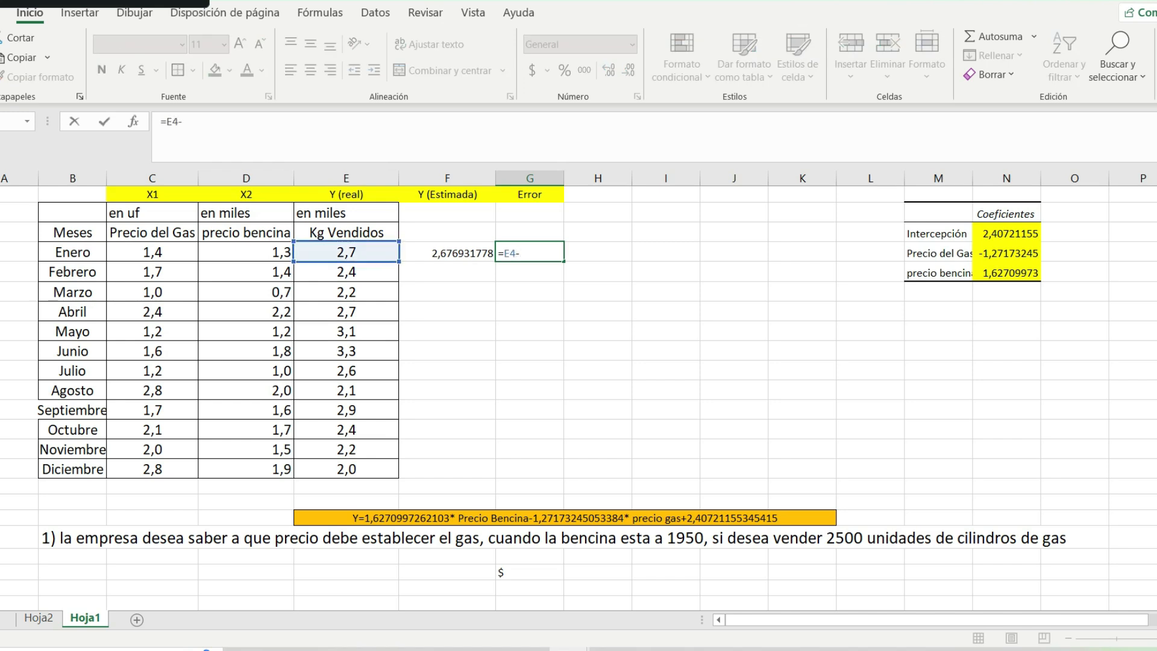
click(447, 252)
key(Return)
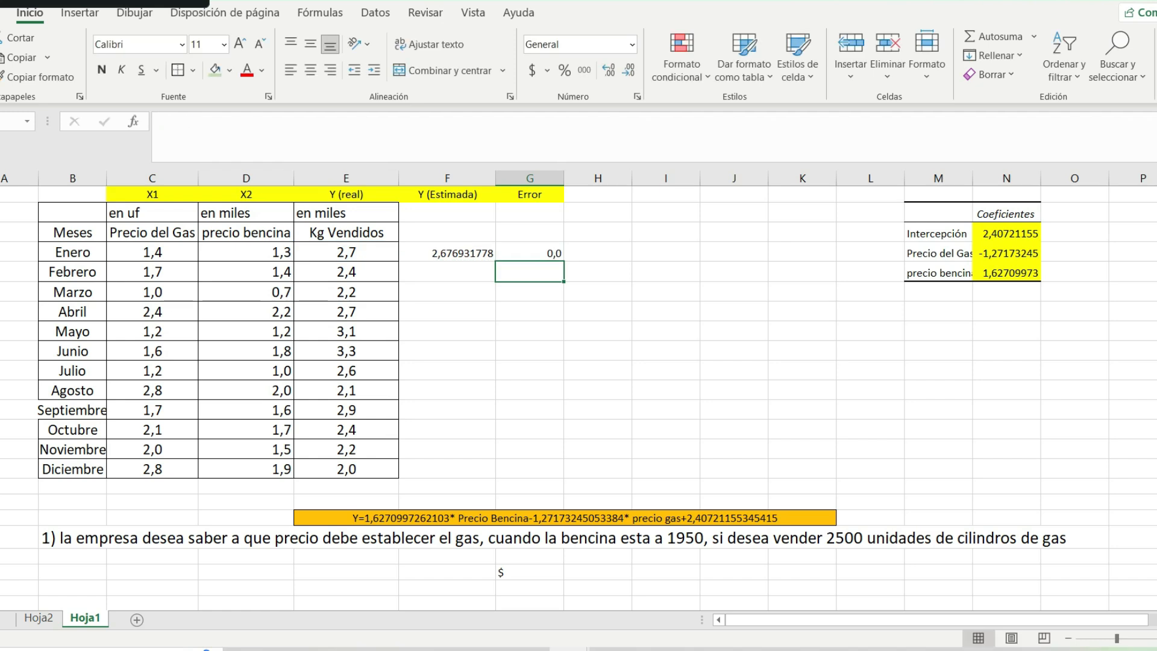
click(530, 253)
click(608, 70)
click(609, 71)
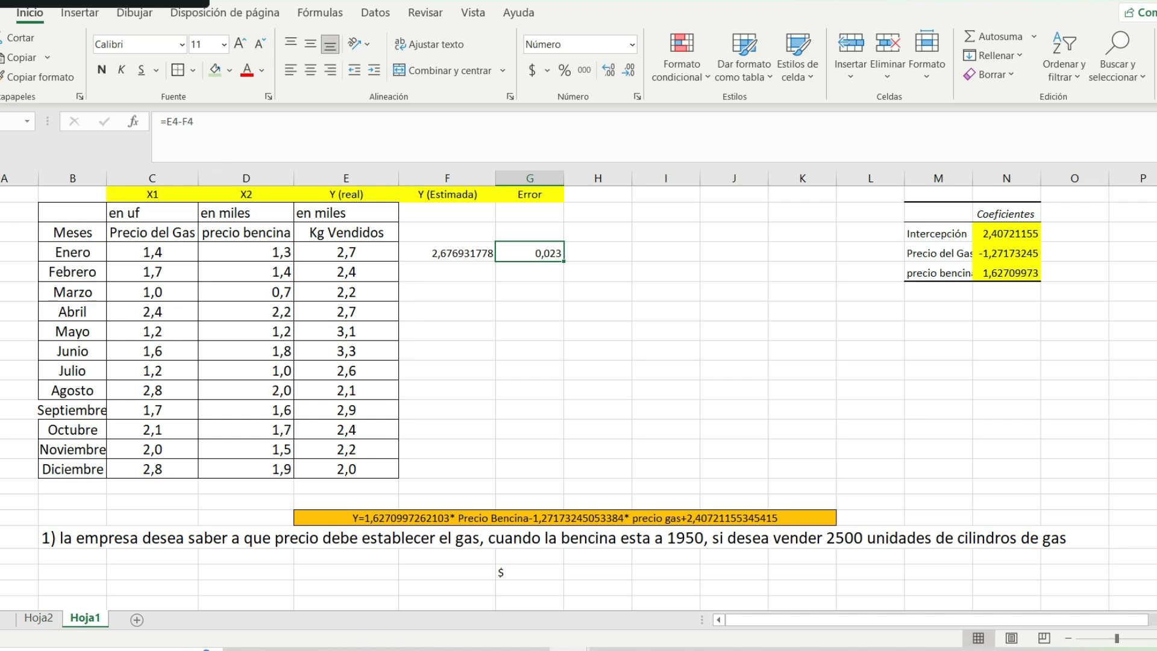
- Rewrite the error formula in G4 as estimated minus real Y, using =F4-E4
click(447, 253)
click(530, 252)
key(F2)
key(BackSpace)
key(BackSpace)
key(BackSpace)
key(BackSpace)
key(BackSpace)
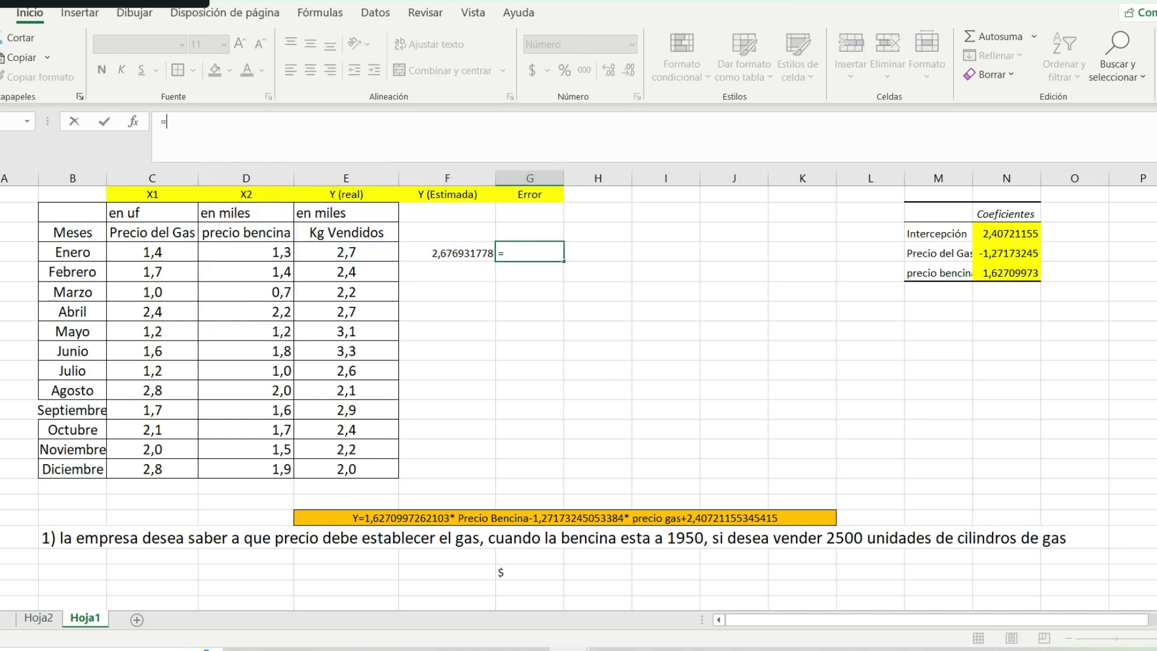
click(447, 253)
text(-)
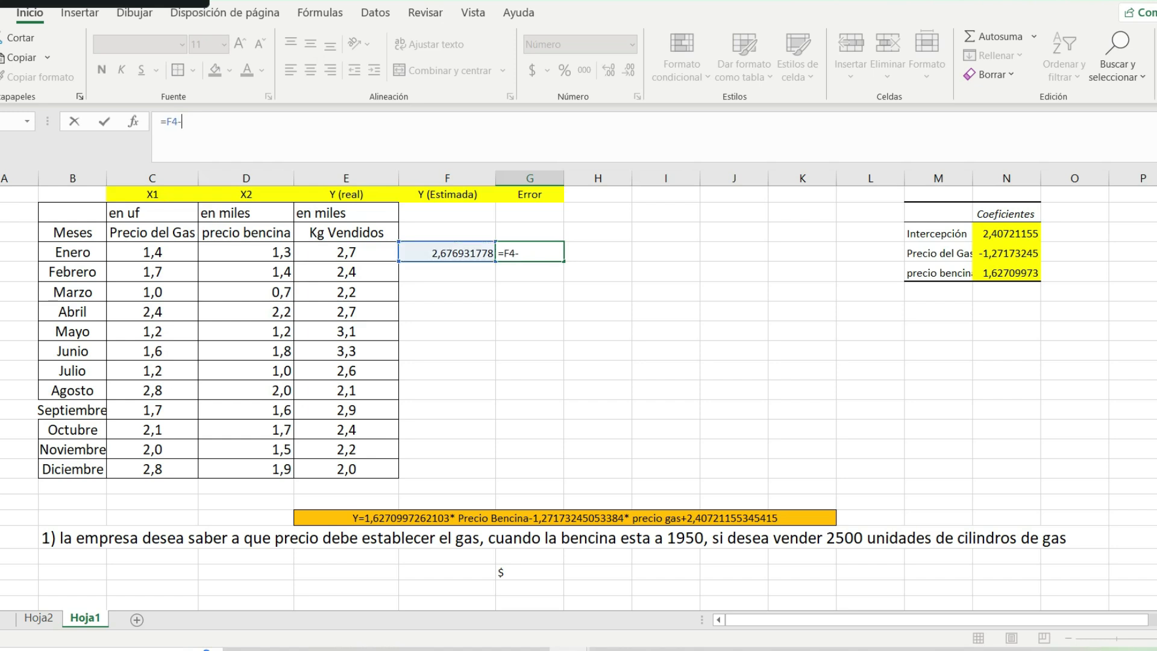
click(346, 253)
key(Return)
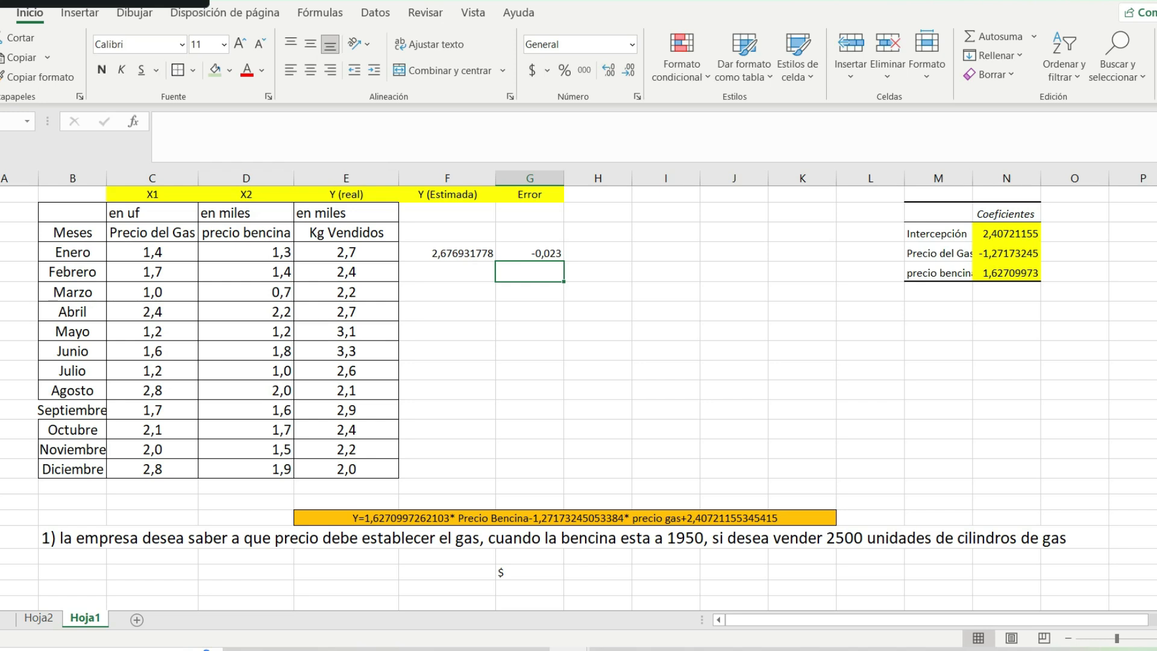
- Check January's real and estimated values and error, and fill the F4:G4 formulas down to December in row 15
click(529, 253)
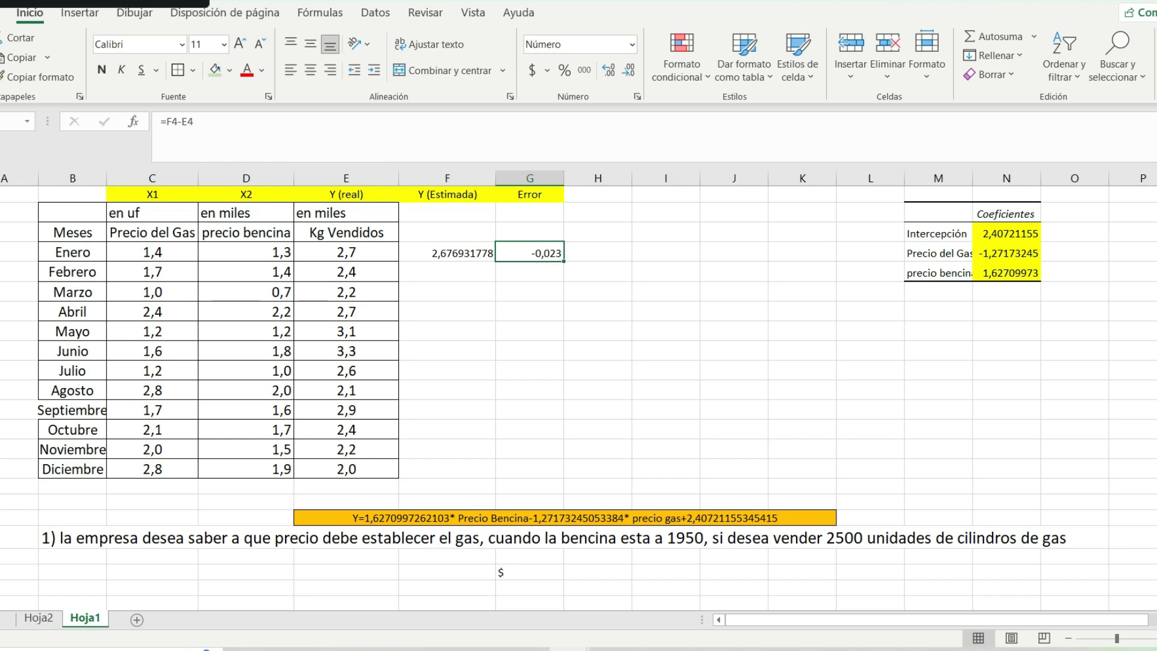
click(347, 252)
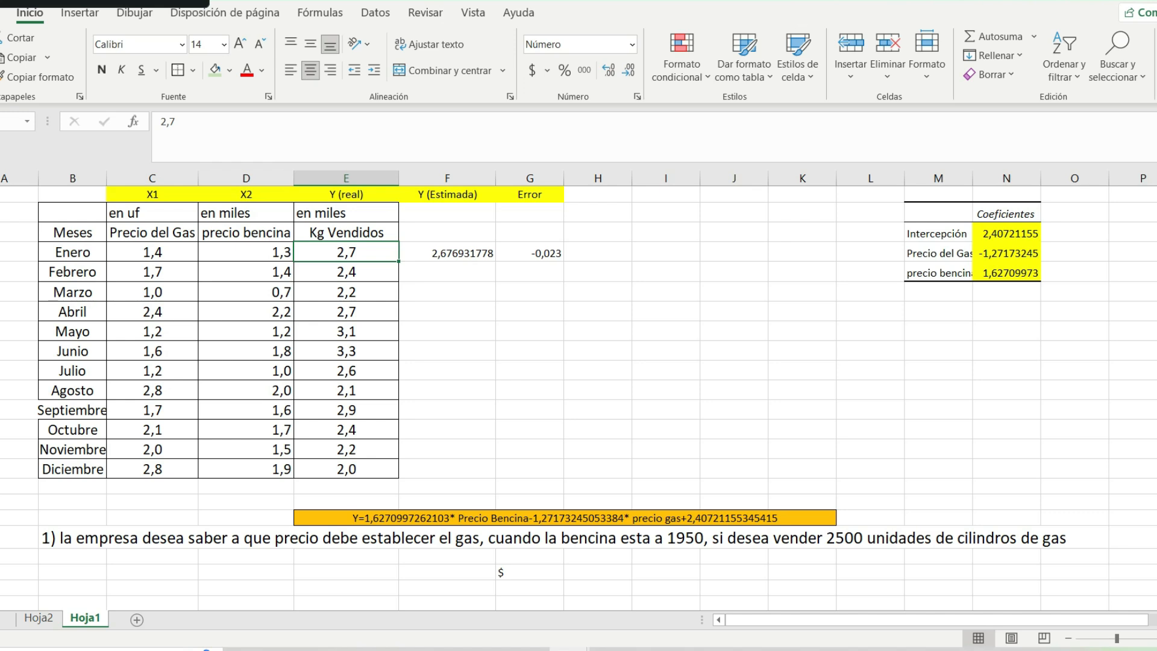
click(447, 253)
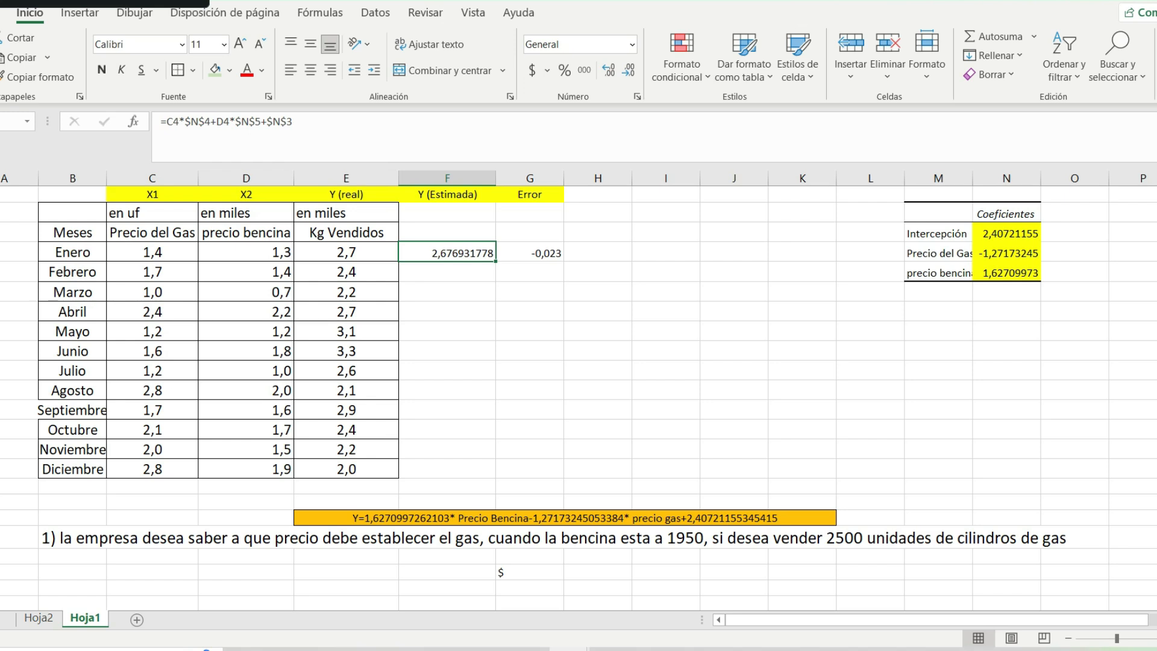
key(shift+Right)
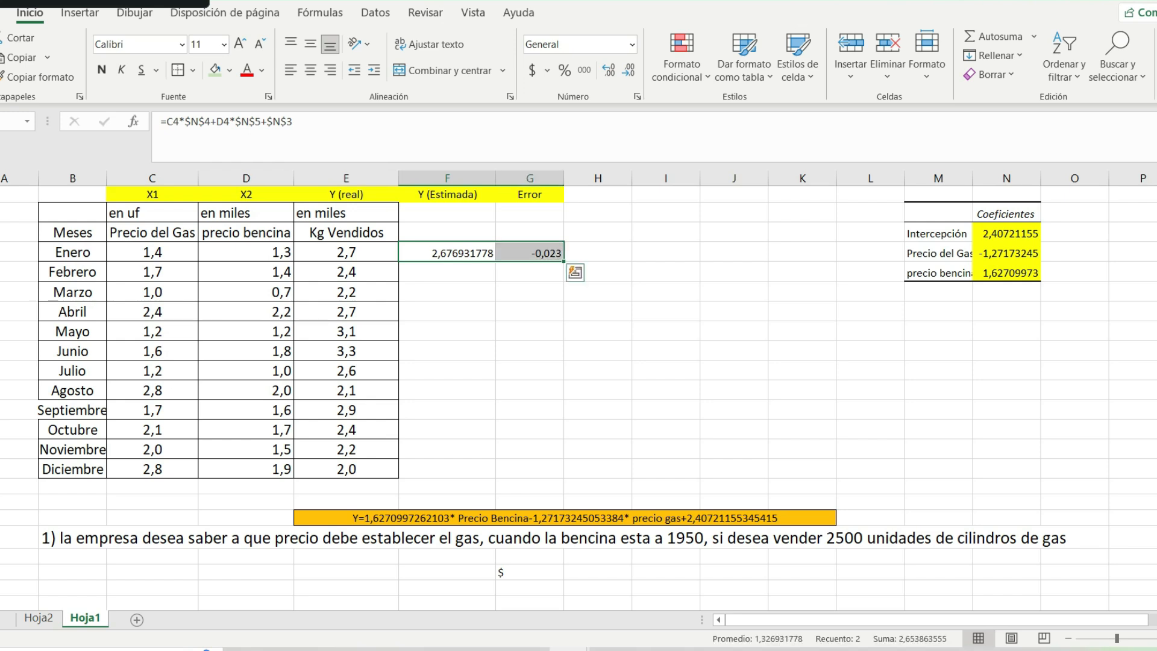
double_click(563, 261)
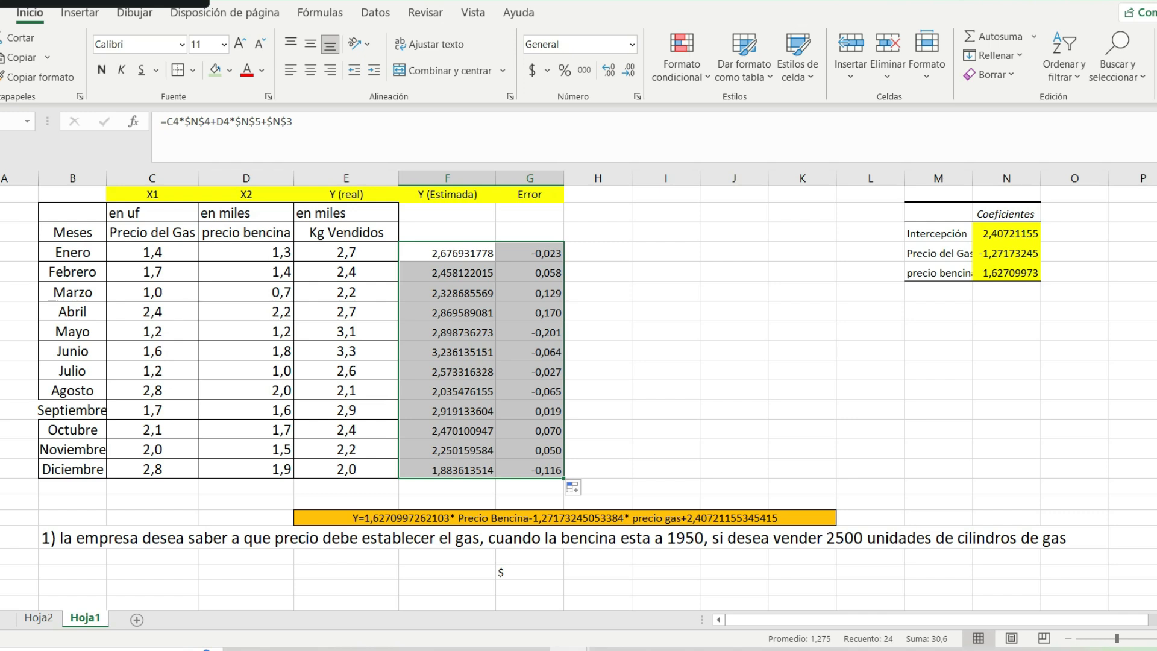
click(666, 351)
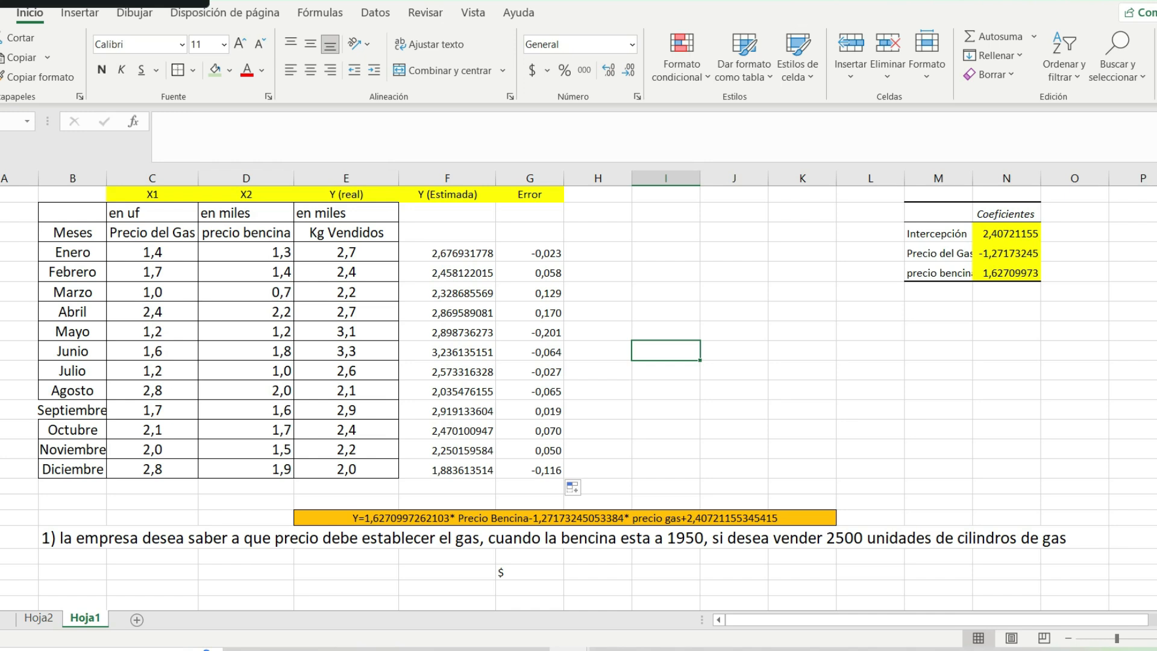
- Sum the monthly errors in G16 with =SUMA(G4:G15)
click(597, 251)
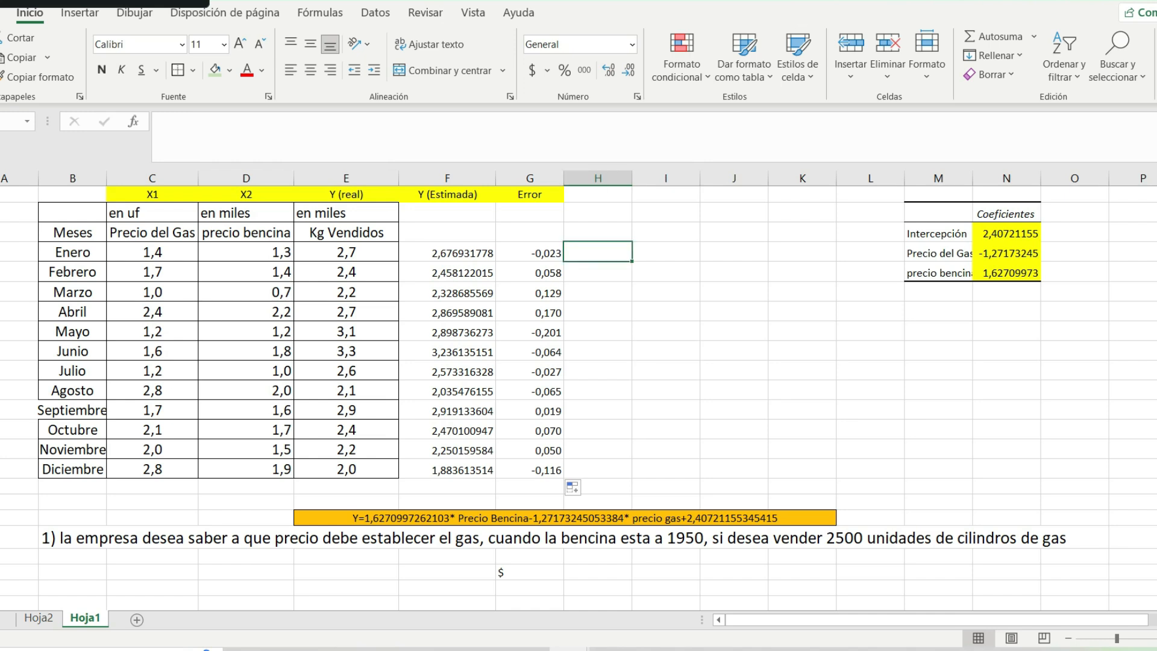
click(529, 486)
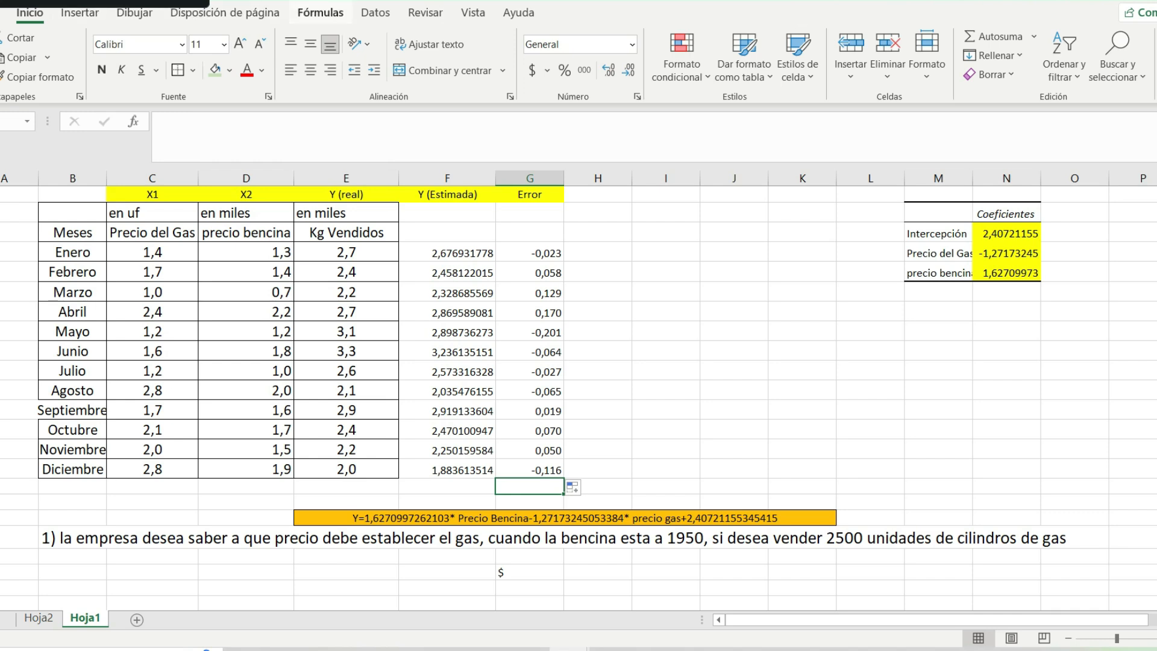
click(319, 12)
click(22, 42)
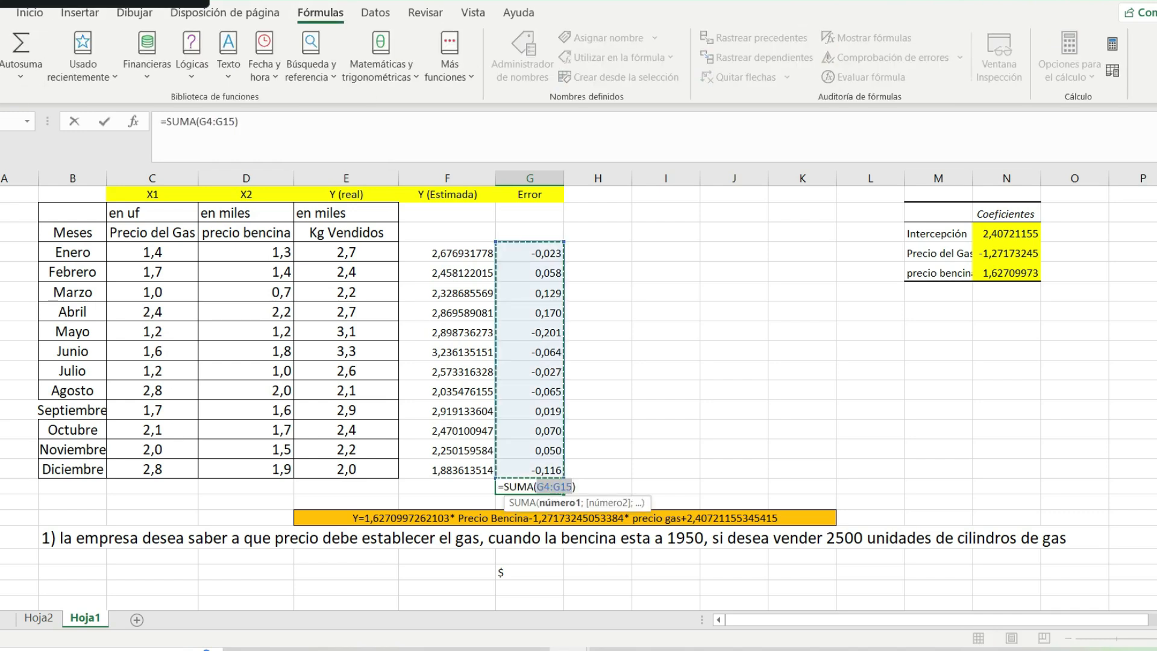
key(Return)
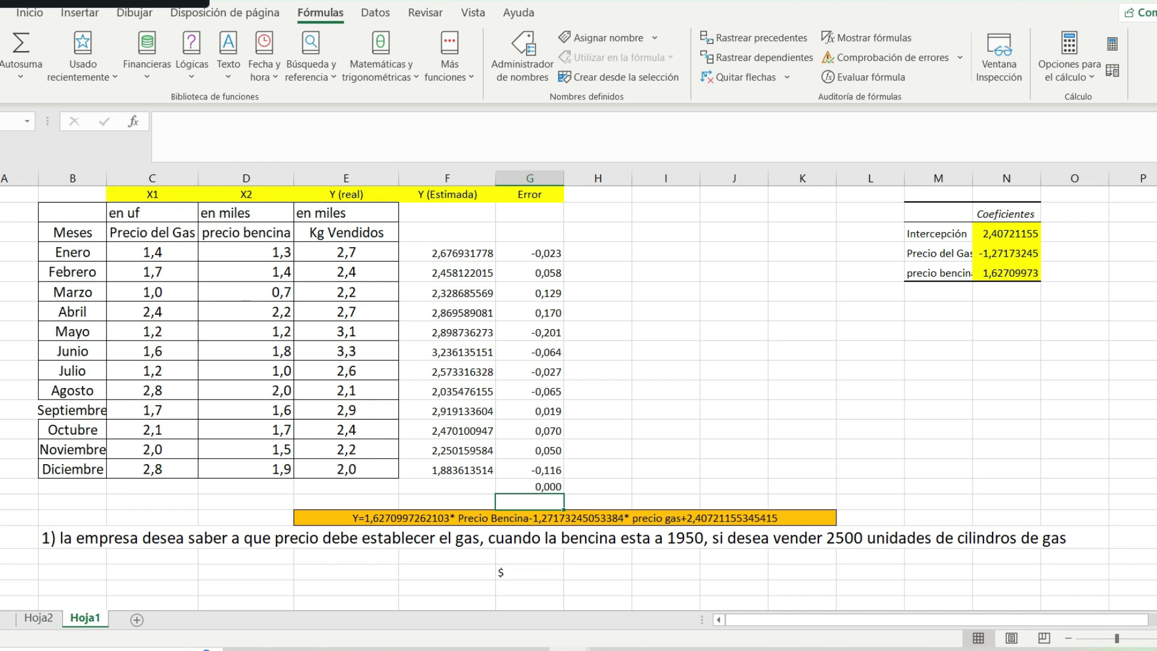
- Increase the decimal places of the error sum in G16 to 17
click(529, 486)
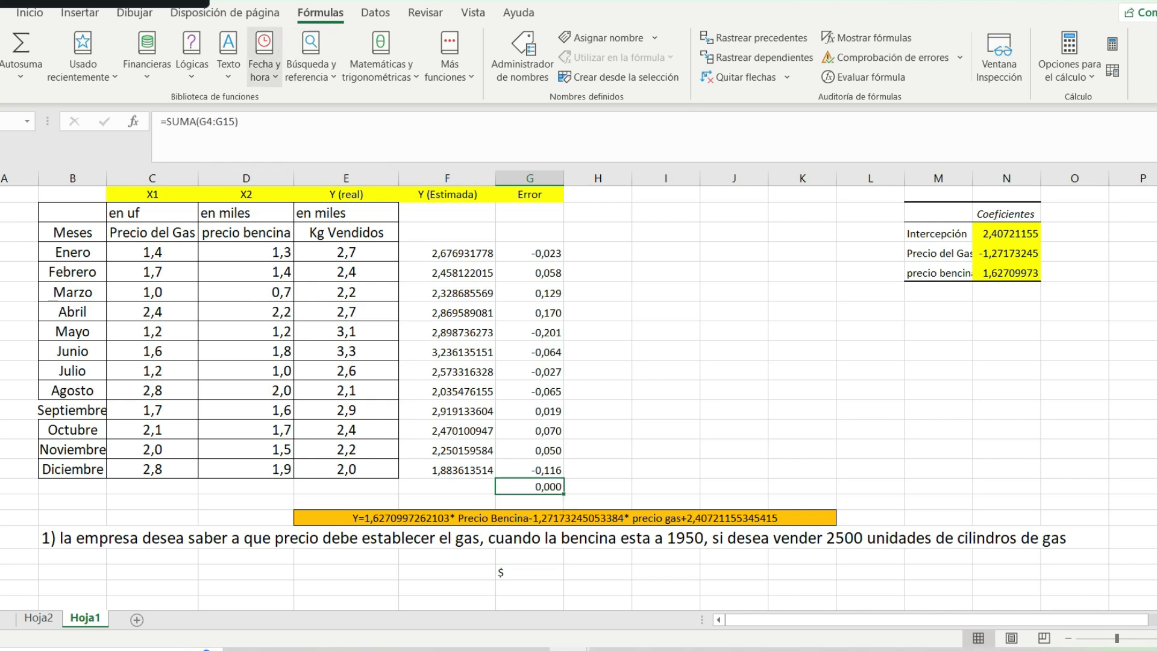
click(30, 12)
click(608, 70)
click(608, 70)
click(609, 70)
click(609, 70)
click(609, 70)
click(609, 70)
click(608, 70)
click(608, 70)
click(609, 70)
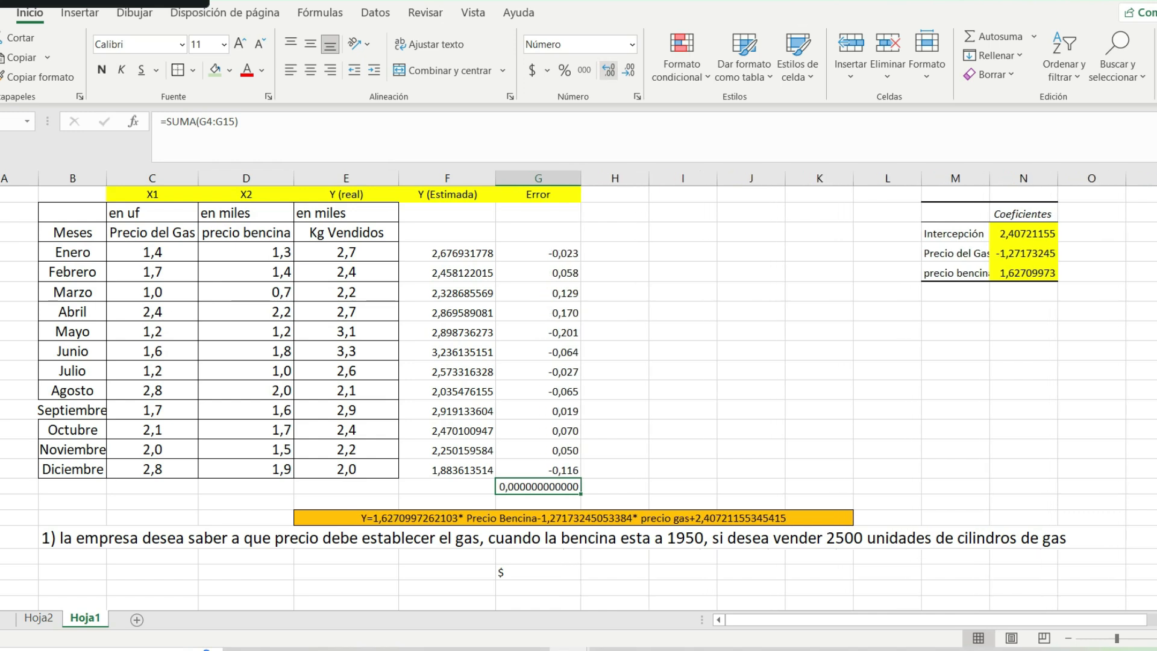
click(609, 70)
click(608, 70)
click(608, 70)
click(609, 70)
click(609, 70)
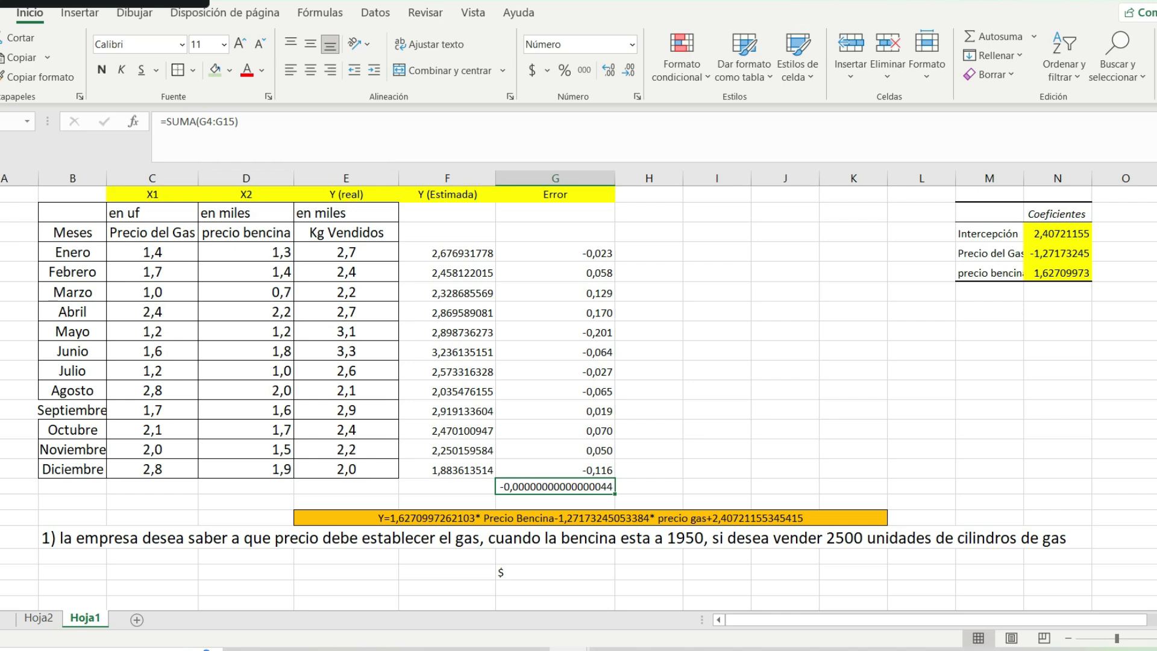
- Add the header "Errores al cuadrado" in H1, beside the Error column
click(649, 195)
text(Error)
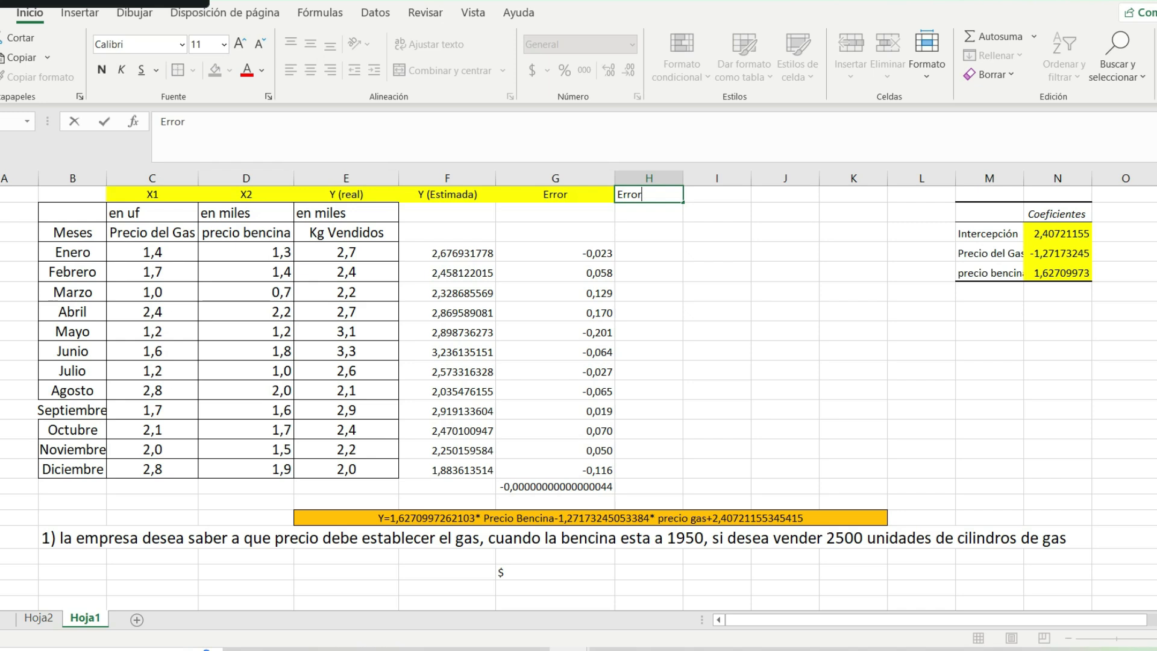
text(es al cuadrado)
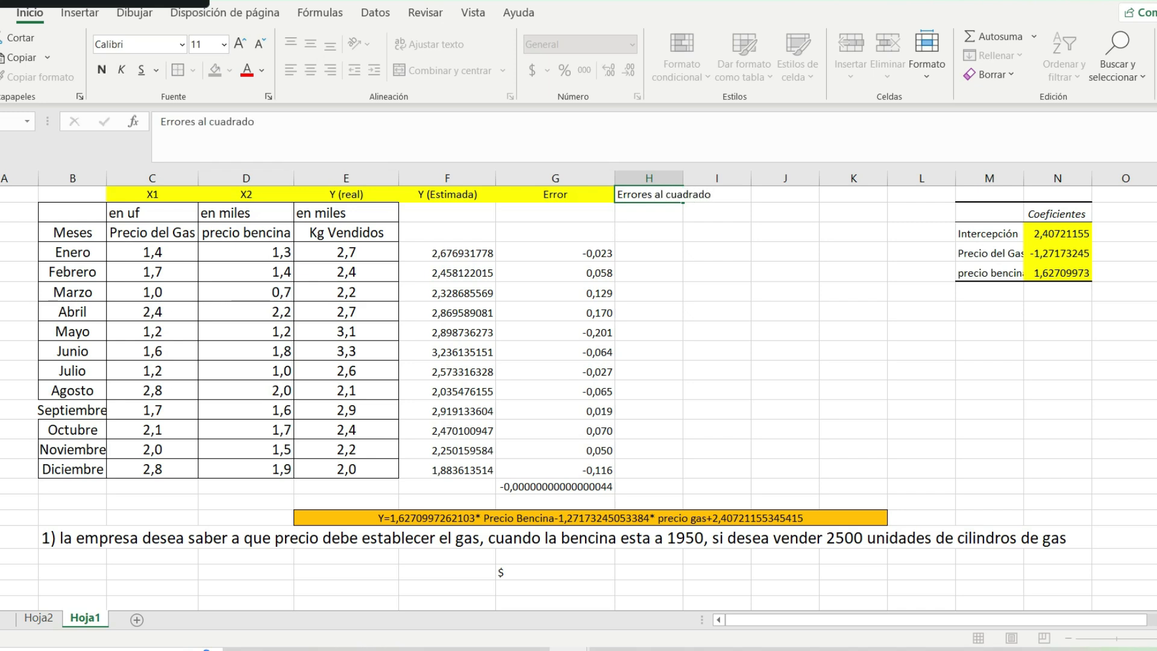
- Fit column H to its header, square January's error in H4 with =G4*G4 and fill it down to December
key(Return)
double_click(683, 178)
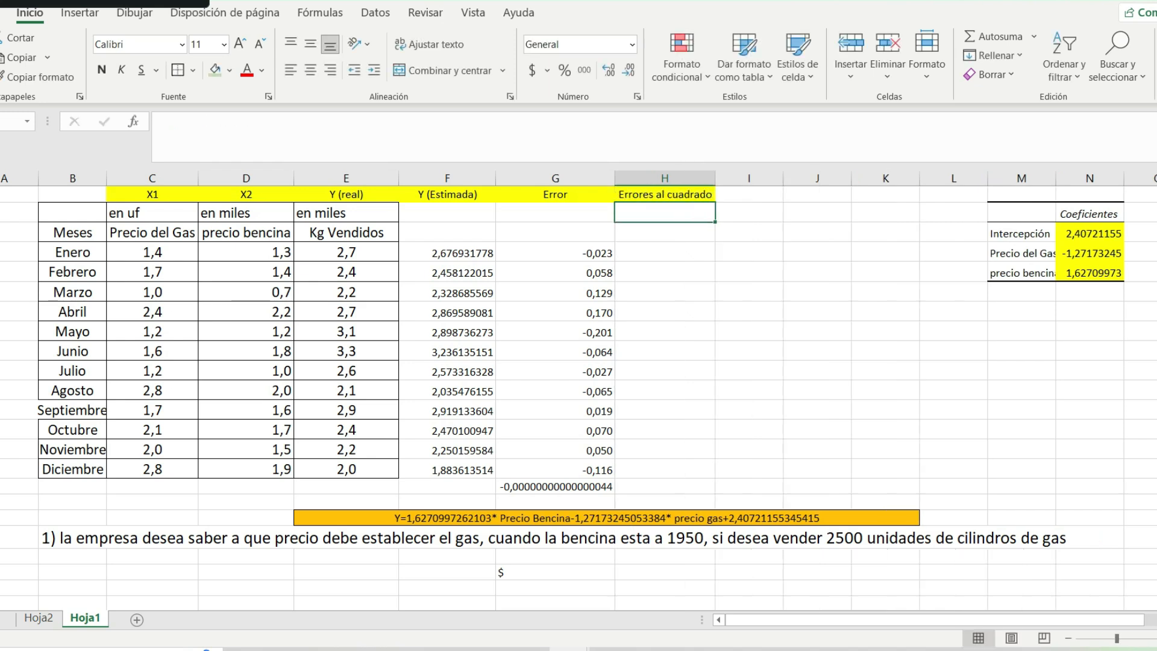
click(653, 251)
text(=)
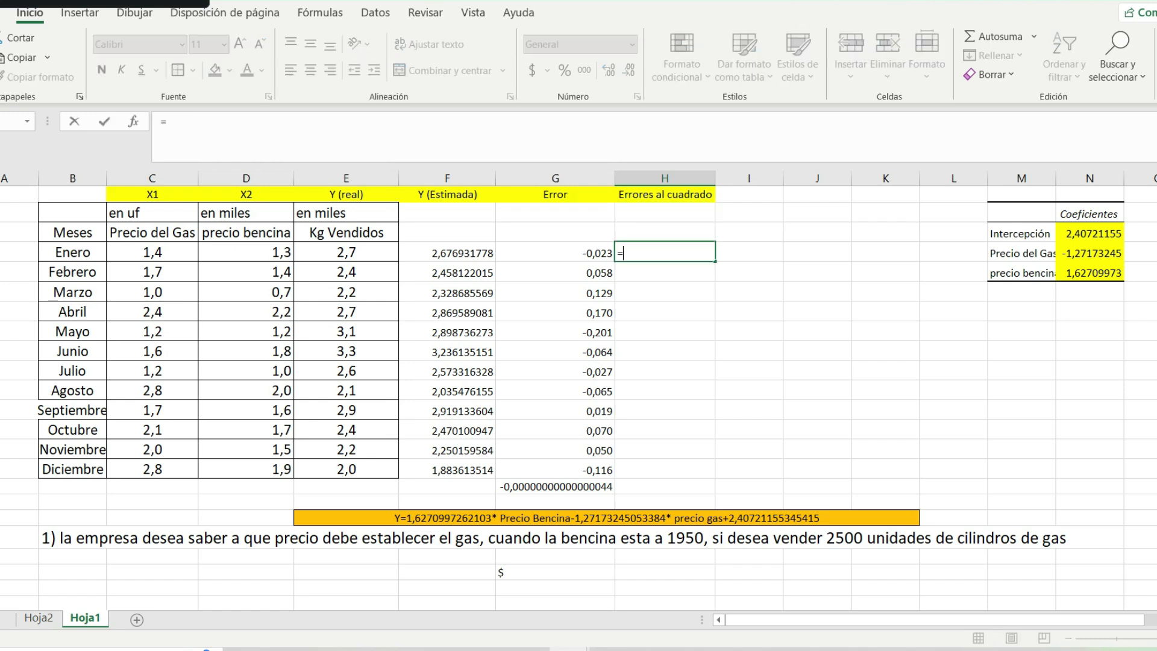
key(Left)
text(*)
key(Left)
key(Return)
key(Up)
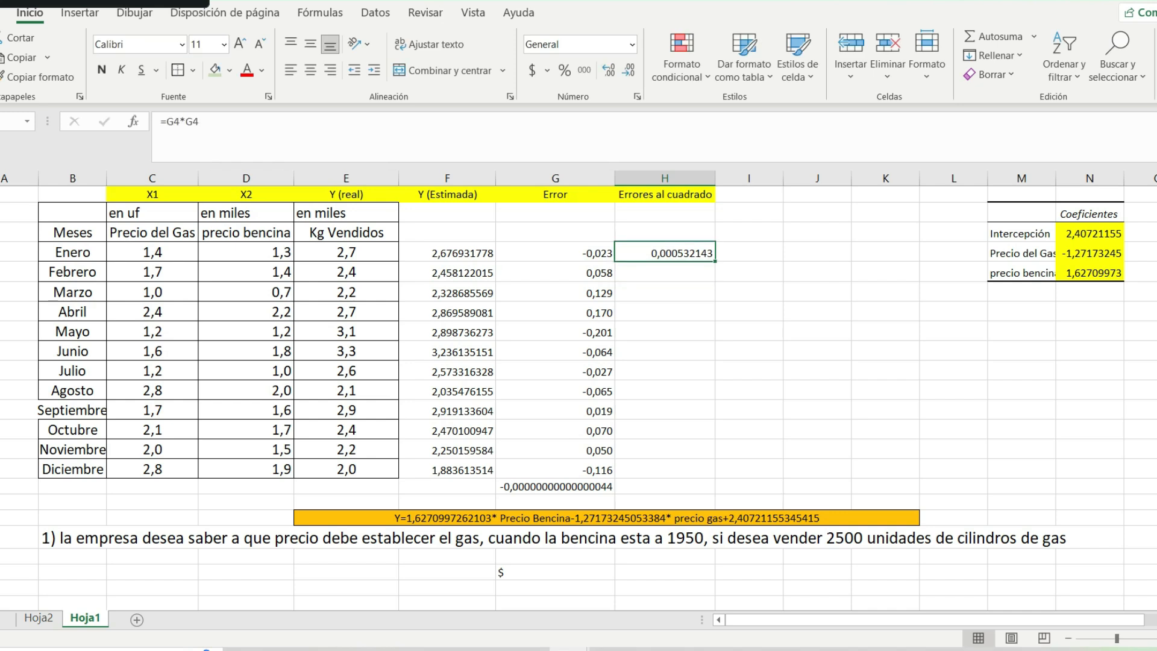
double_click(715, 262)
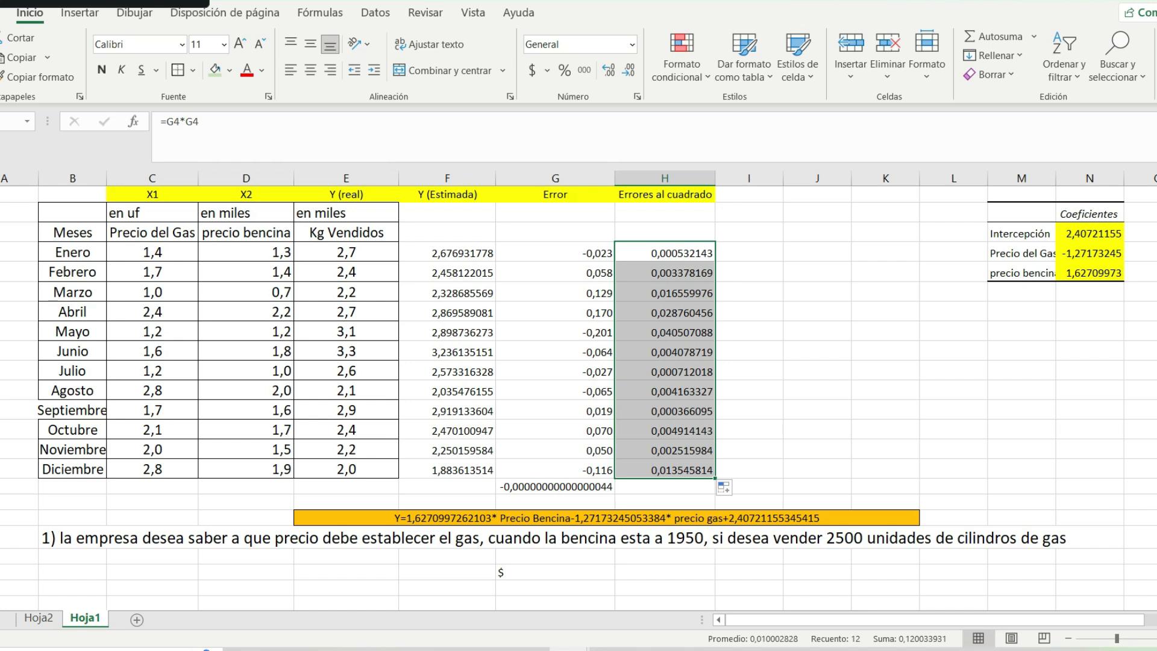
- Sum the squared errors in H16 by copying the total formula from G16, and widen column H to fit it
click(554, 487)
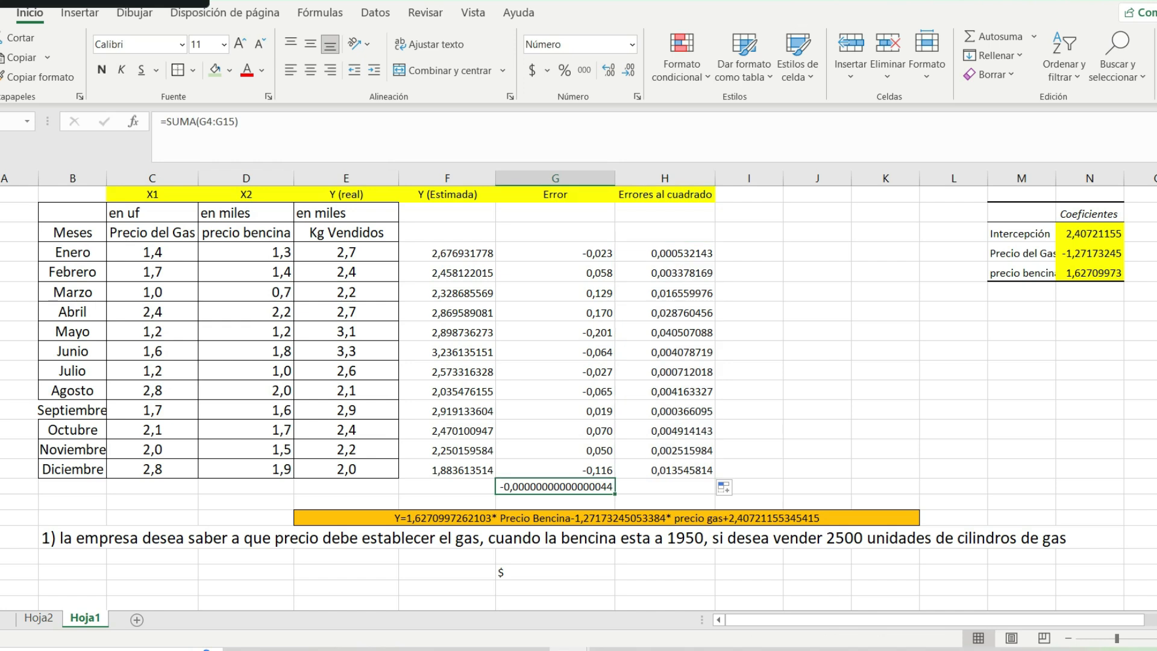
drag(614, 494, 668, 489)
click(664, 487)
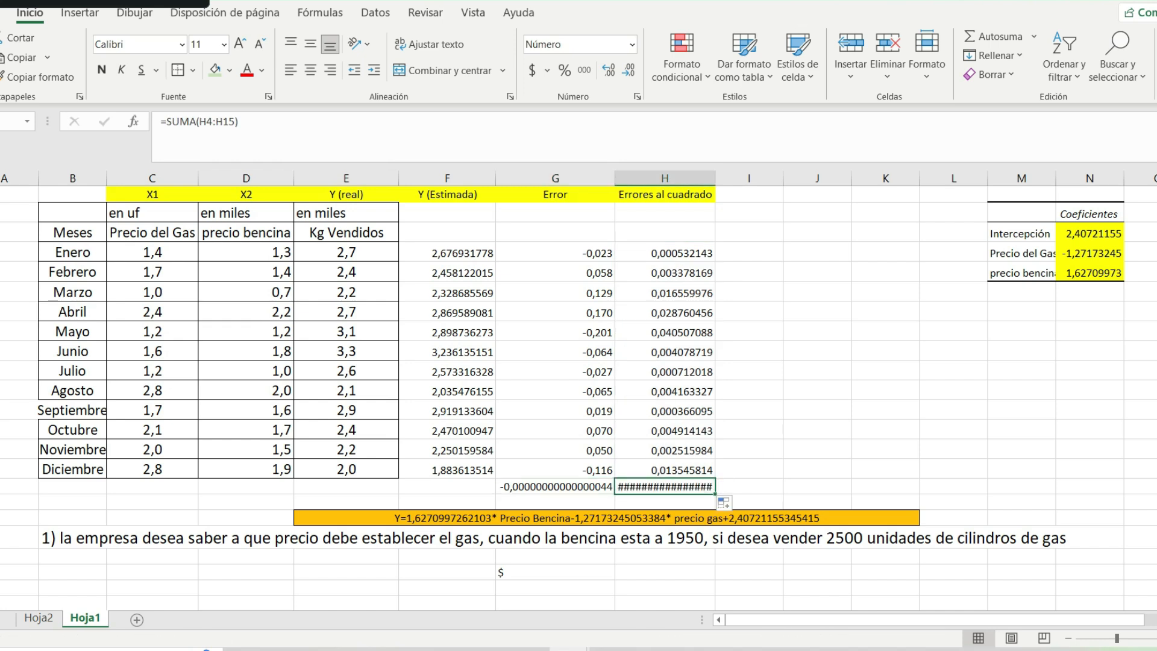
drag(716, 178, 788, 178)
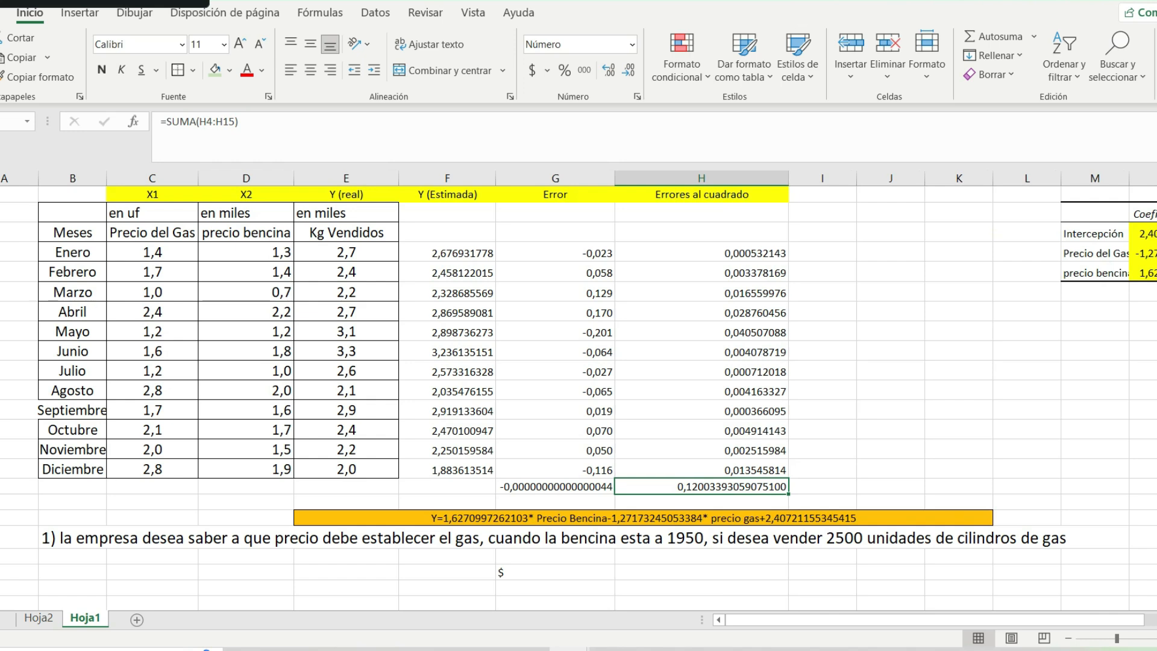
drag(788, 178, 720, 178)
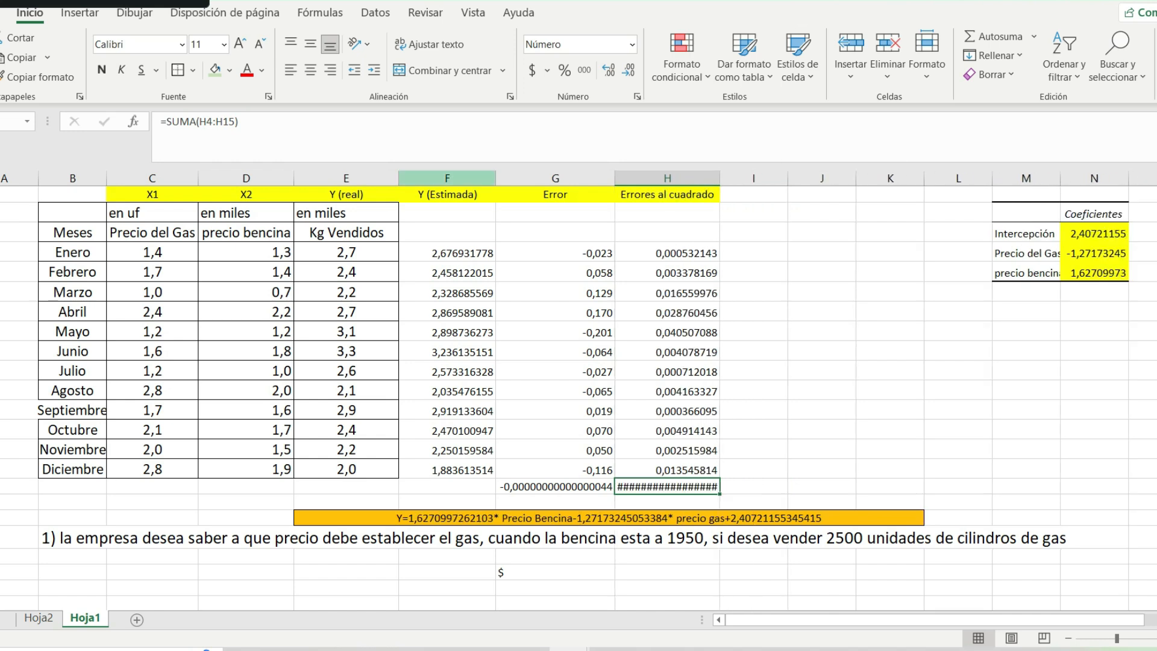
key(F2)
key(Escape)
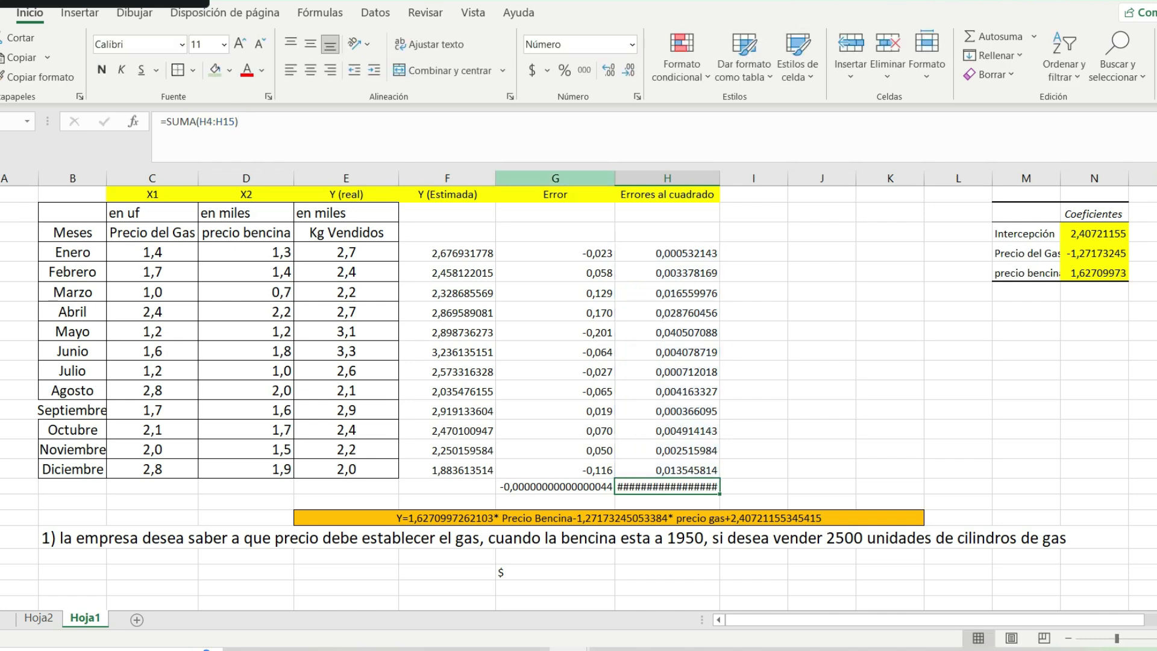
drag(720, 178, 764, 178)
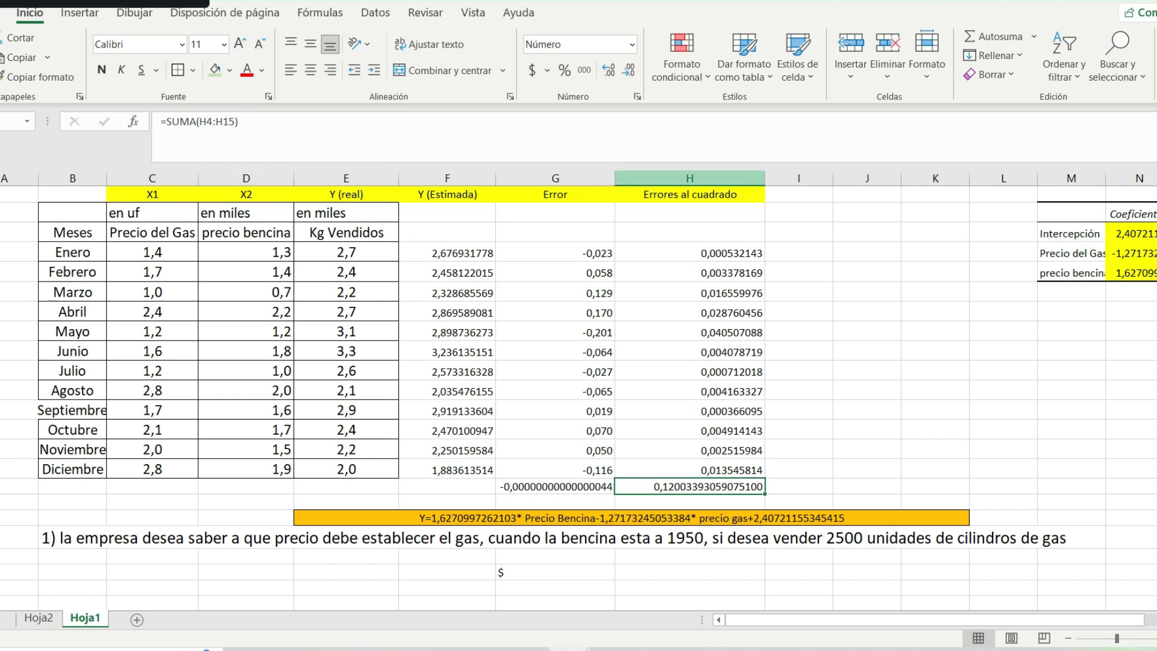
- Clear the squared-error header, values and total from H1:H16
click(689, 194)
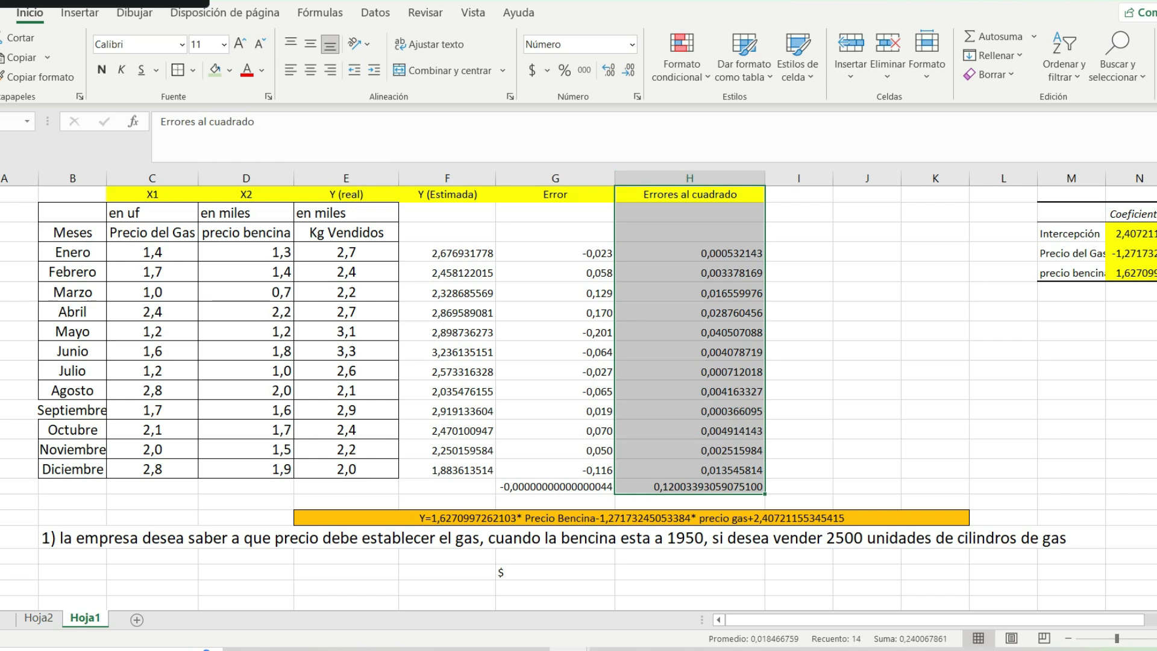
key(ctrl+v)
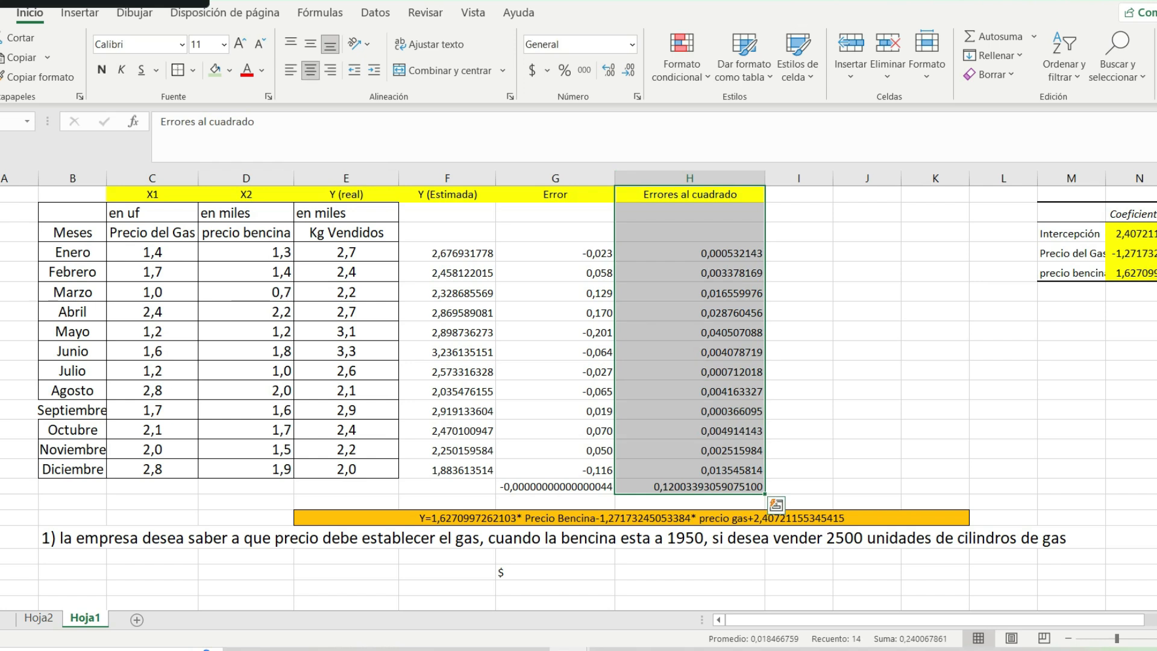
key(Delete)
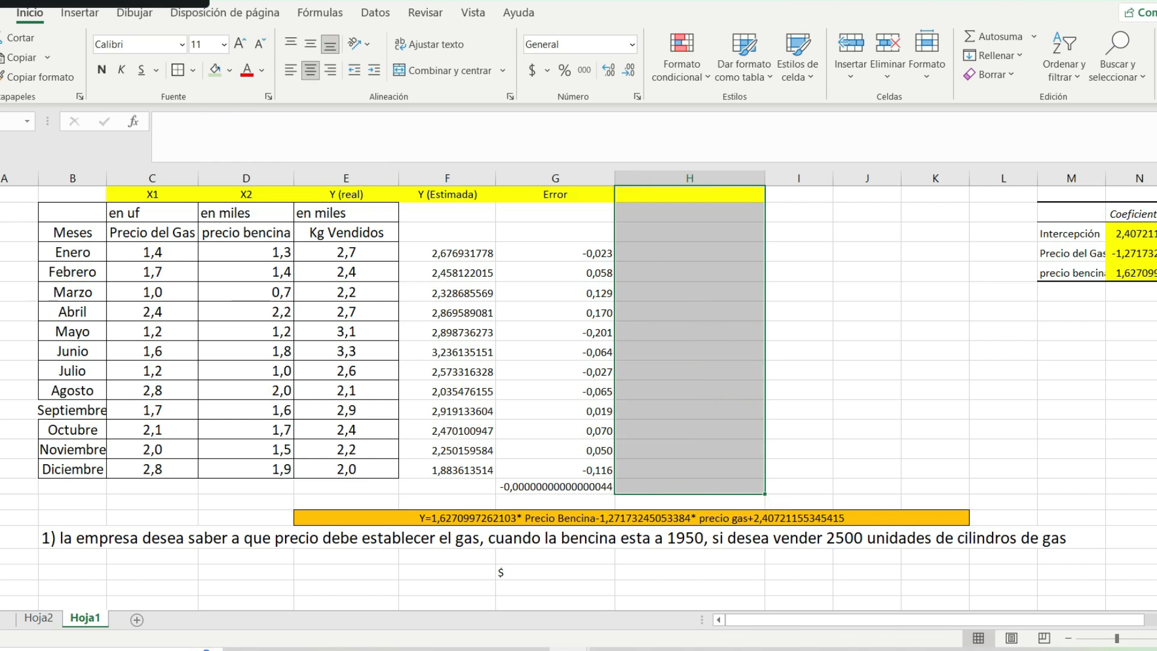
- Review the monthly errors in G4:G15 and their sum, and switch to the browser to view the residual plot image
click(555, 487)
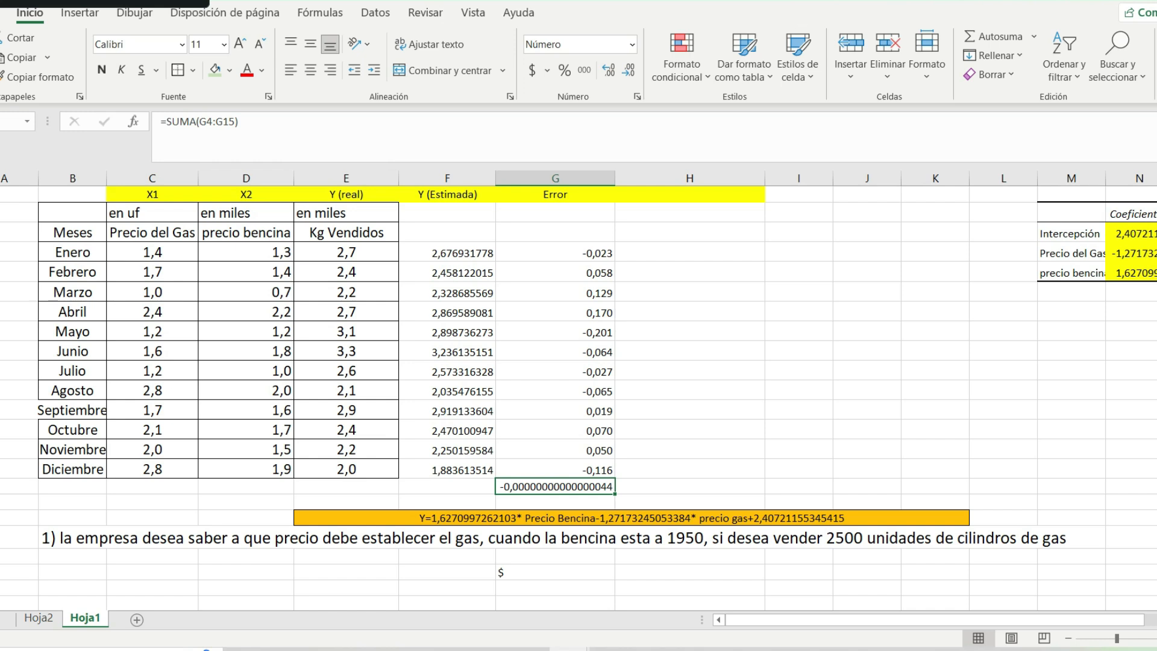
drag(555, 252, 555, 469)
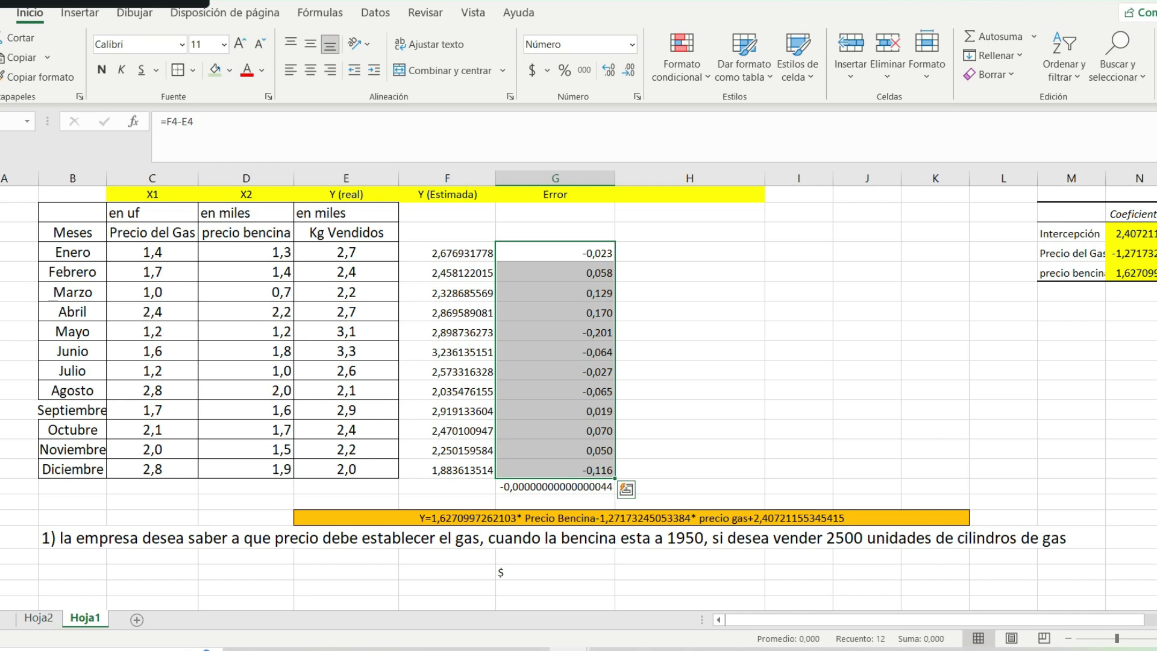
click(610, 649)
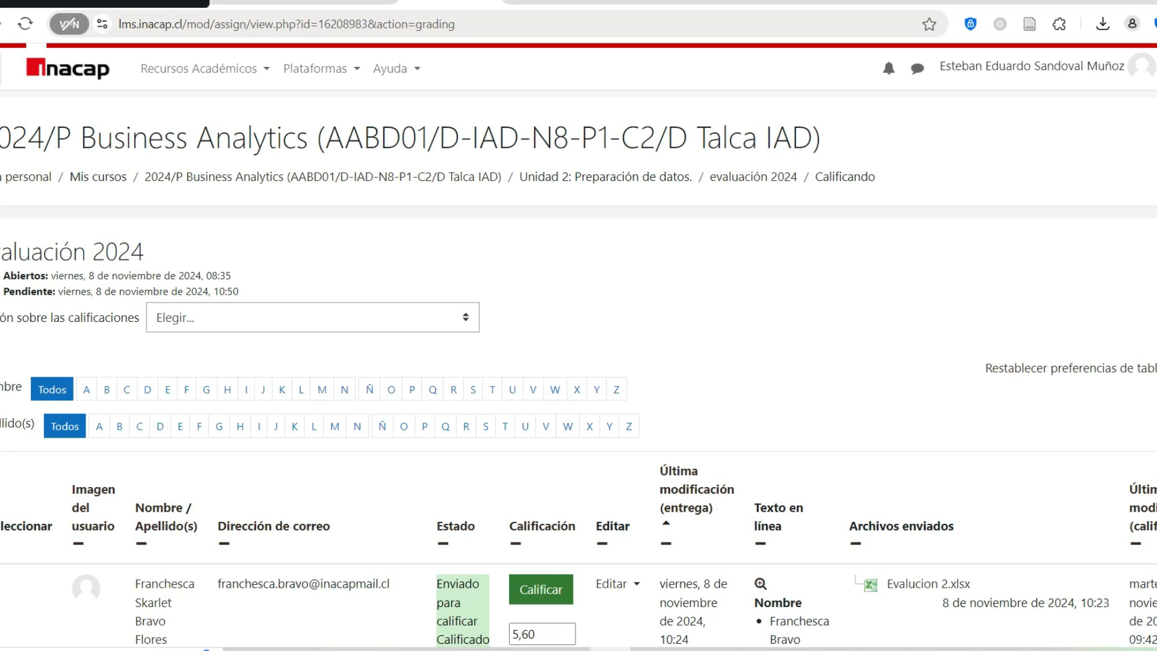
click(868, 1)
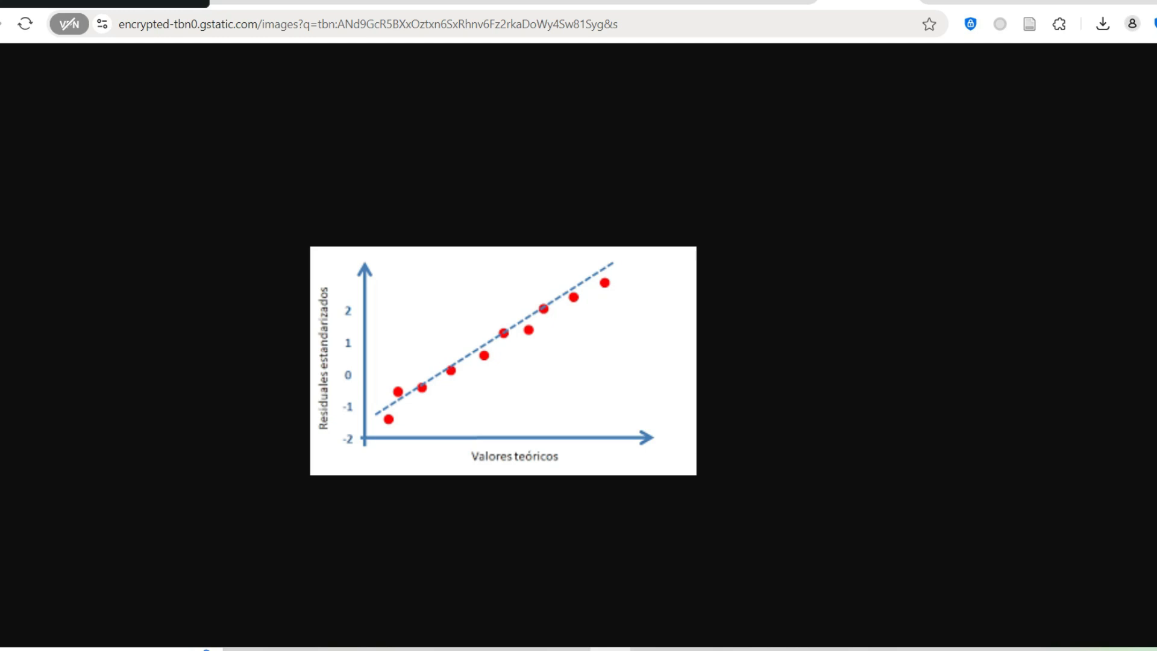
click(569, 649)
click(480, 587)
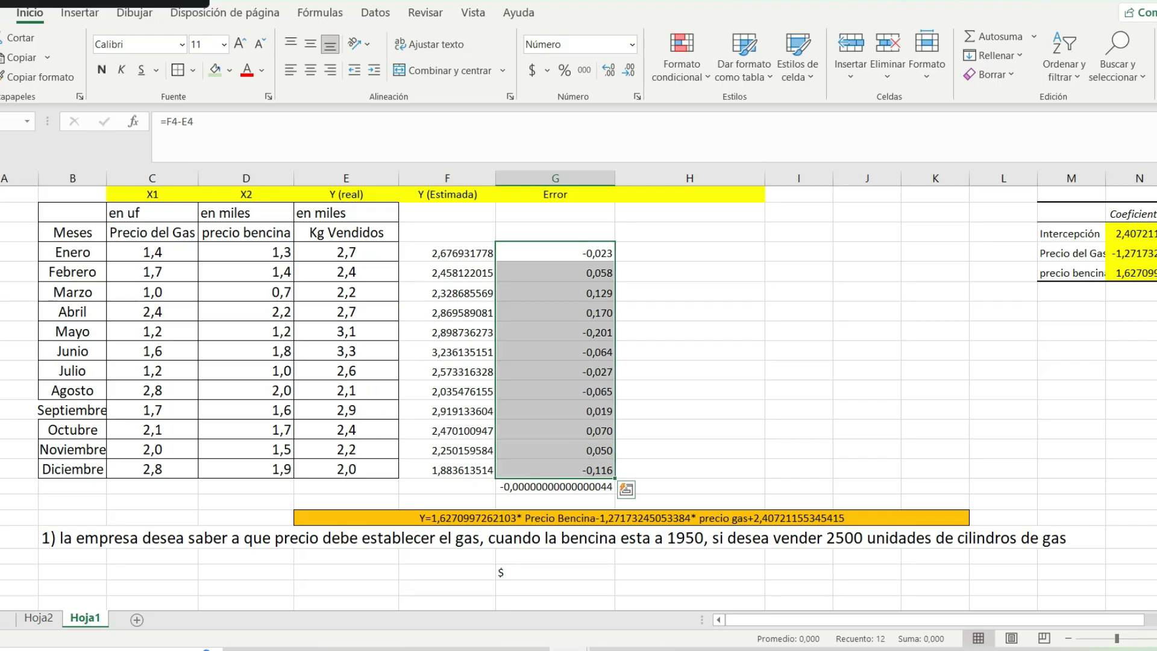
click(555, 487)
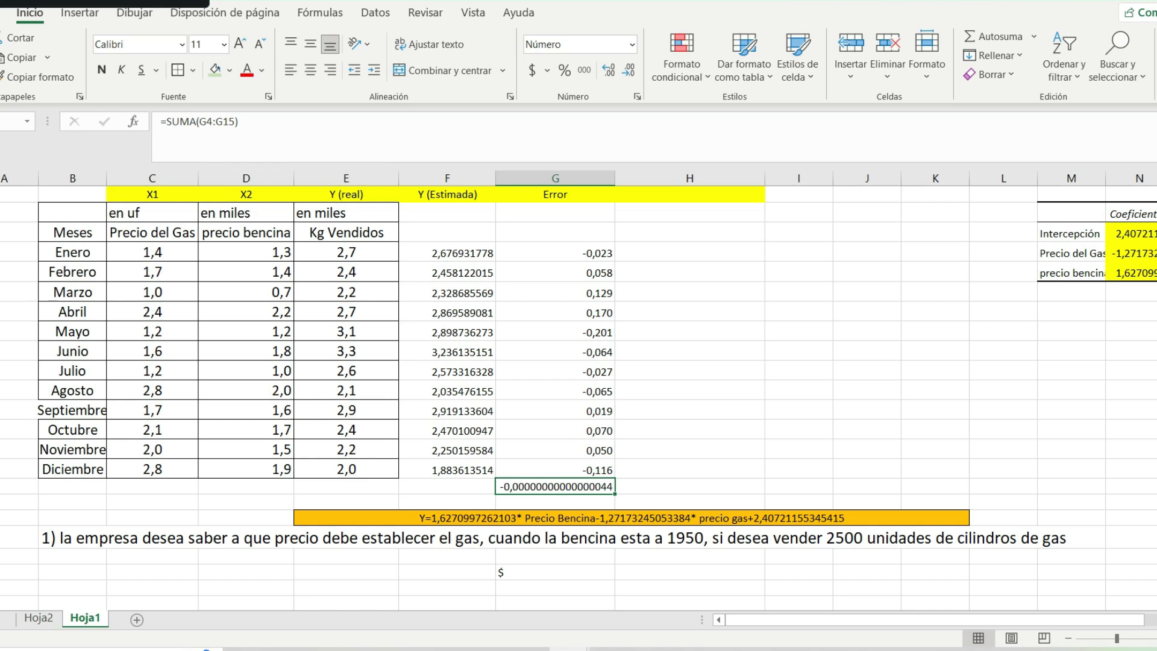
- Enter the target sales value 2,5 in cell E22, below the gas price question
click(346, 587)
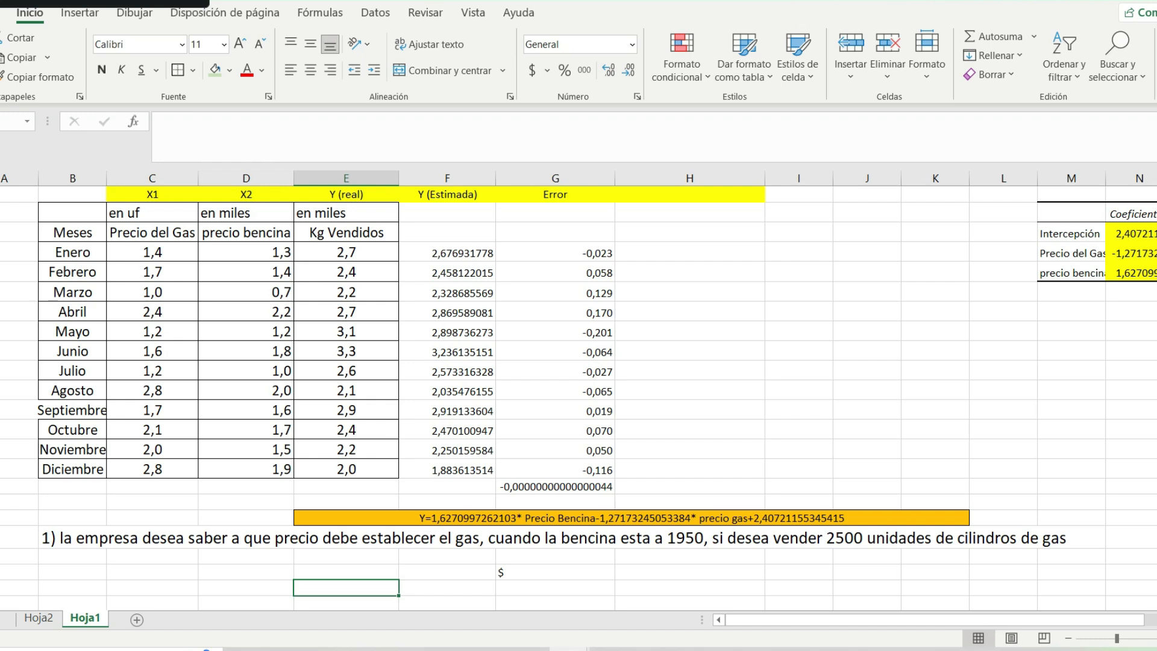
text(2,5)
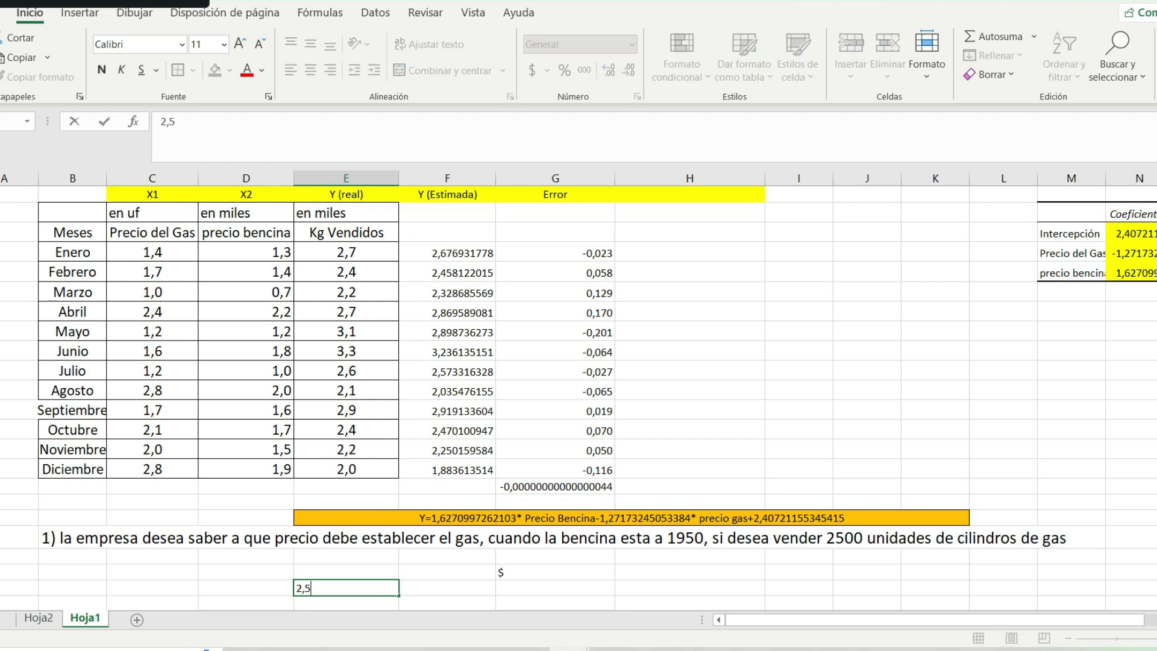
click(240, 44)
click(240, 44)
click(240, 44)
click(239, 44)
key(Return)
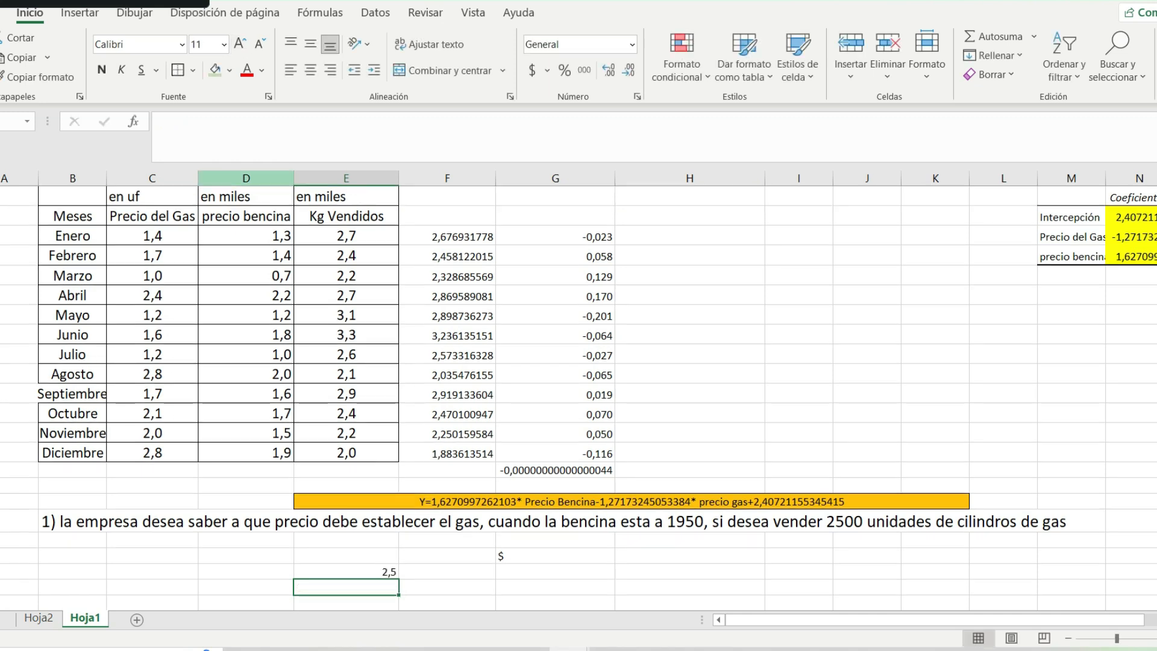
- Increase the font size of the 2,5 in E22 to 48
click(347, 571)
click(239, 44)
click(240, 44)
click(240, 43)
click(240, 44)
click(240, 44)
click(240, 44)
click(240, 44)
click(240, 44)
click(240, 44)
click(240, 44)
click(240, 44)
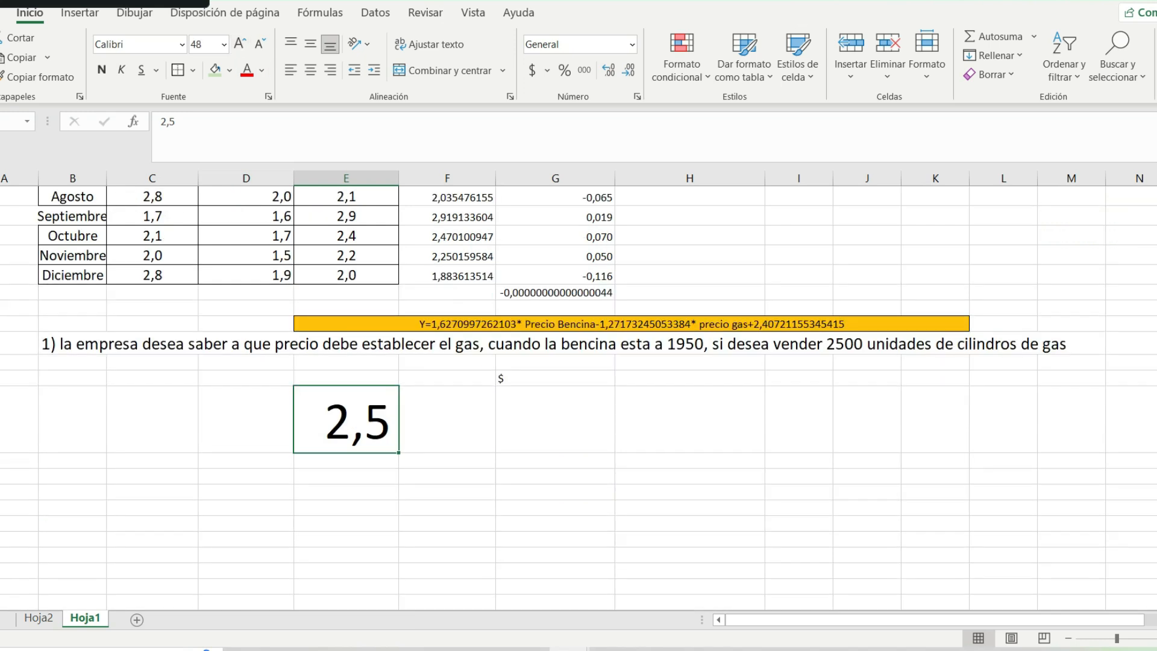
- Append an equals sign to the value in E22 so the cell reads 2,5=
scroll(579, 397, up, 2)
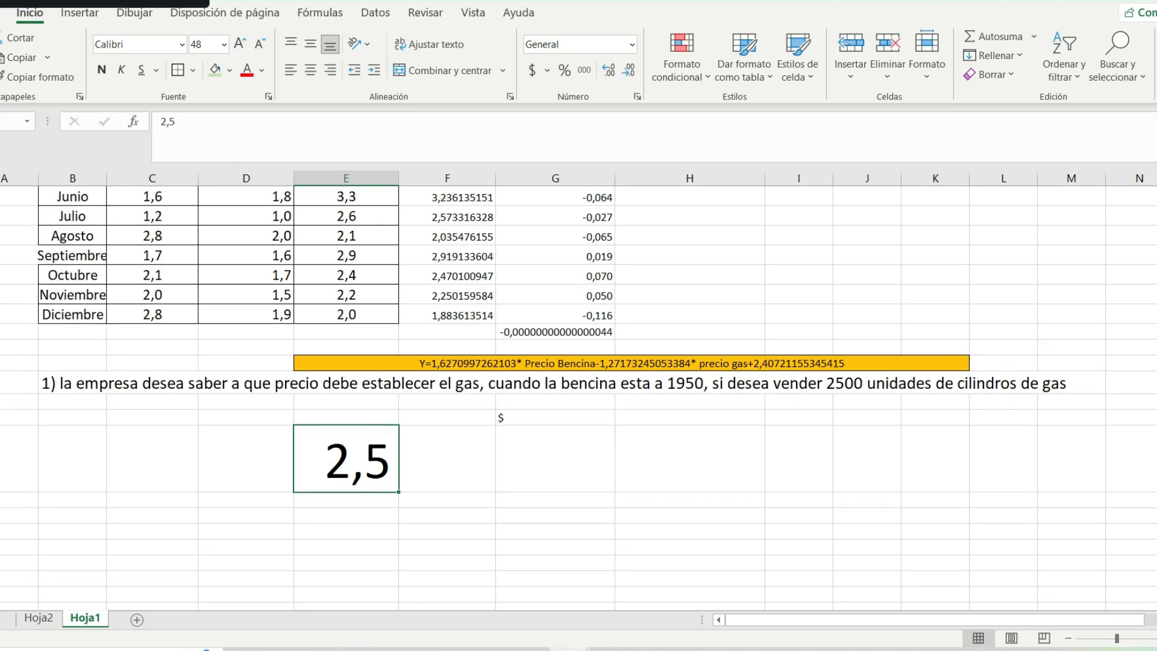
key(F2)
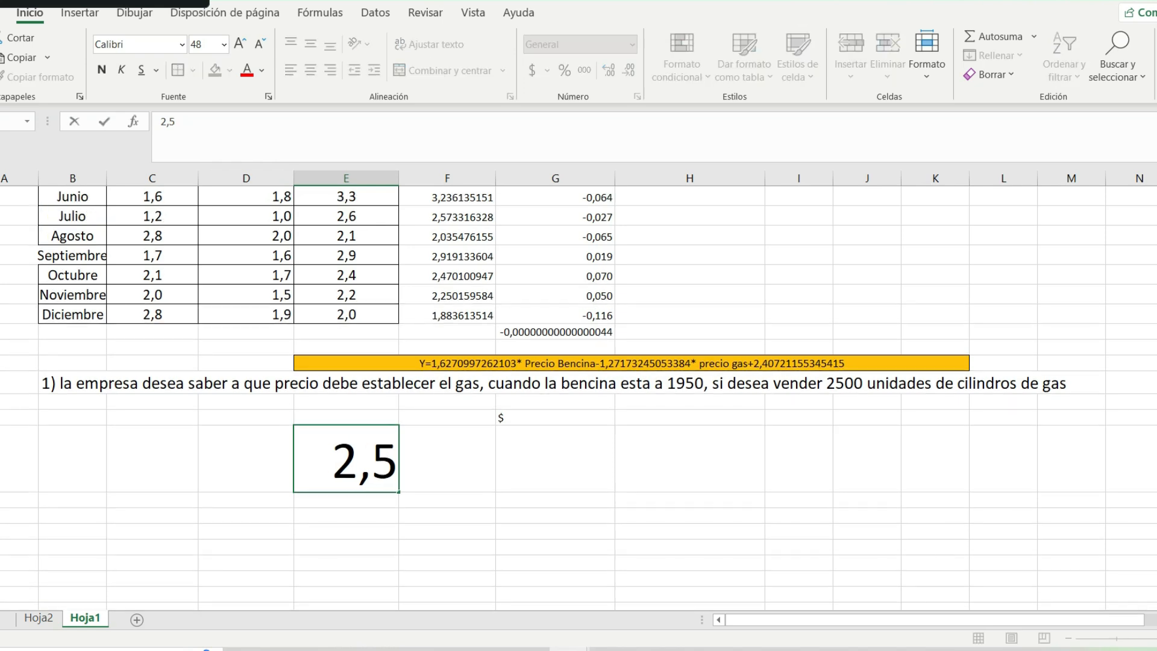
text(=)
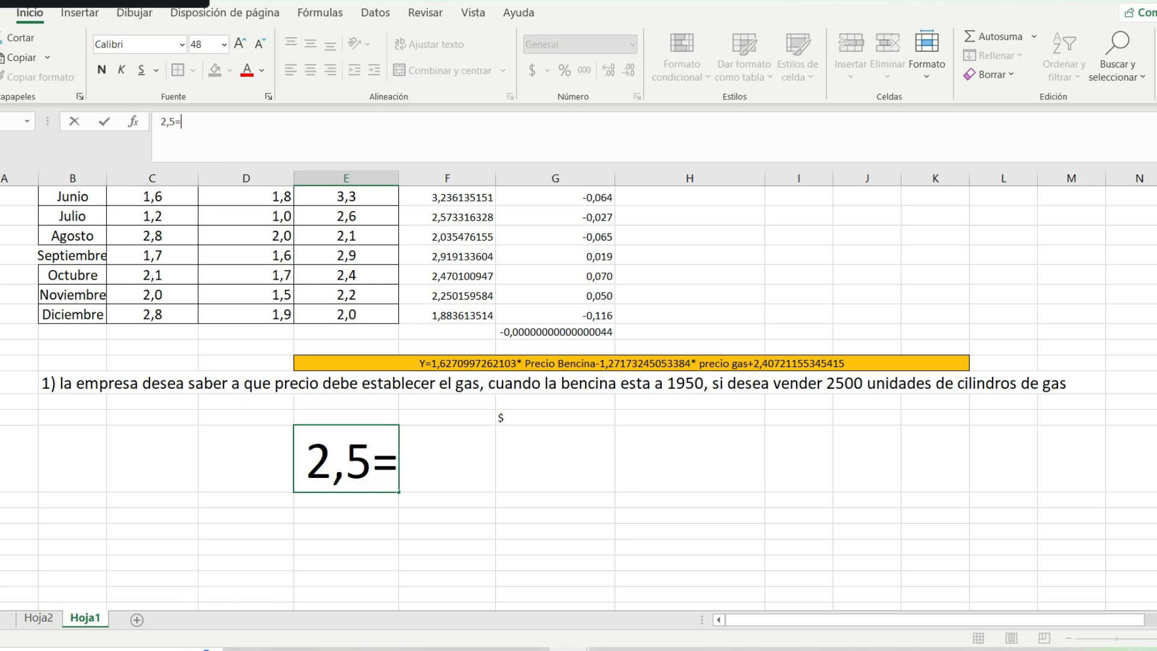
key(Escape)
key(F2)
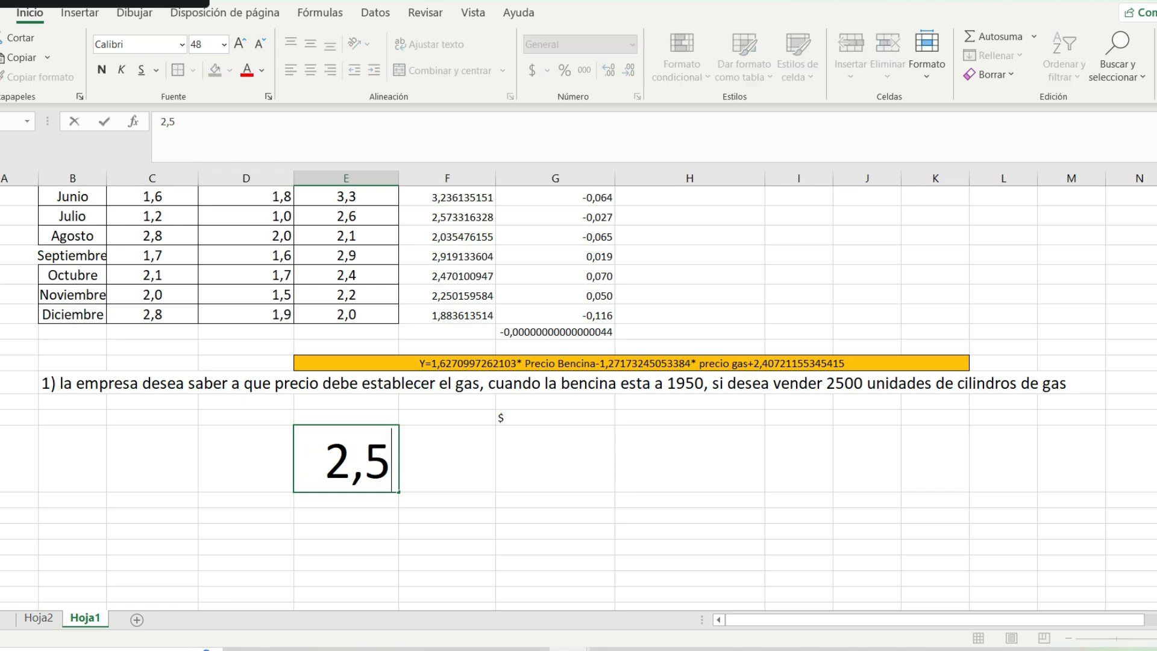
text(=)
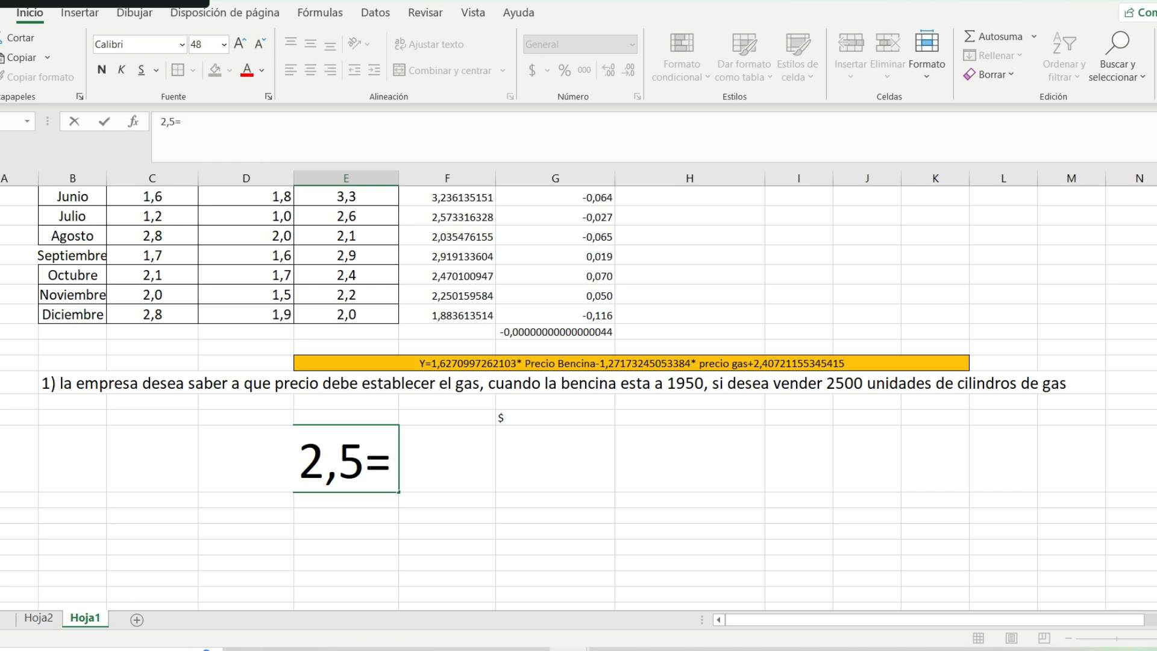
drag(1156, 439, 1156, 374)
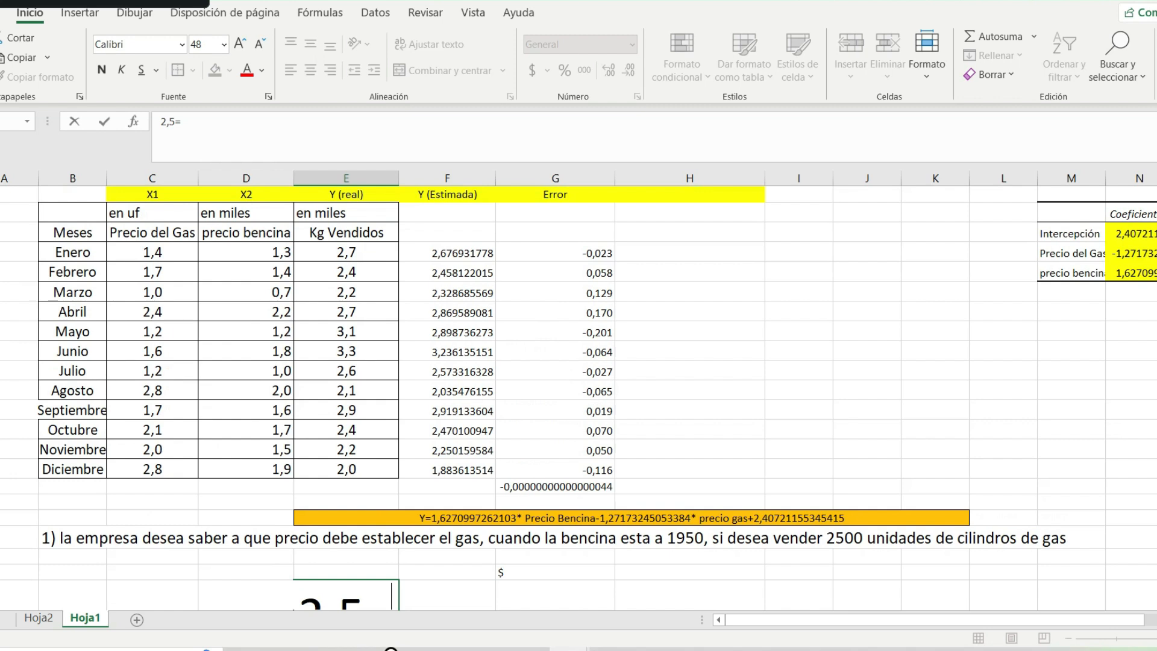
click(1138, 273)
drag(255, 123, 159, 122)
key(ctrl+c)
key(Escape)
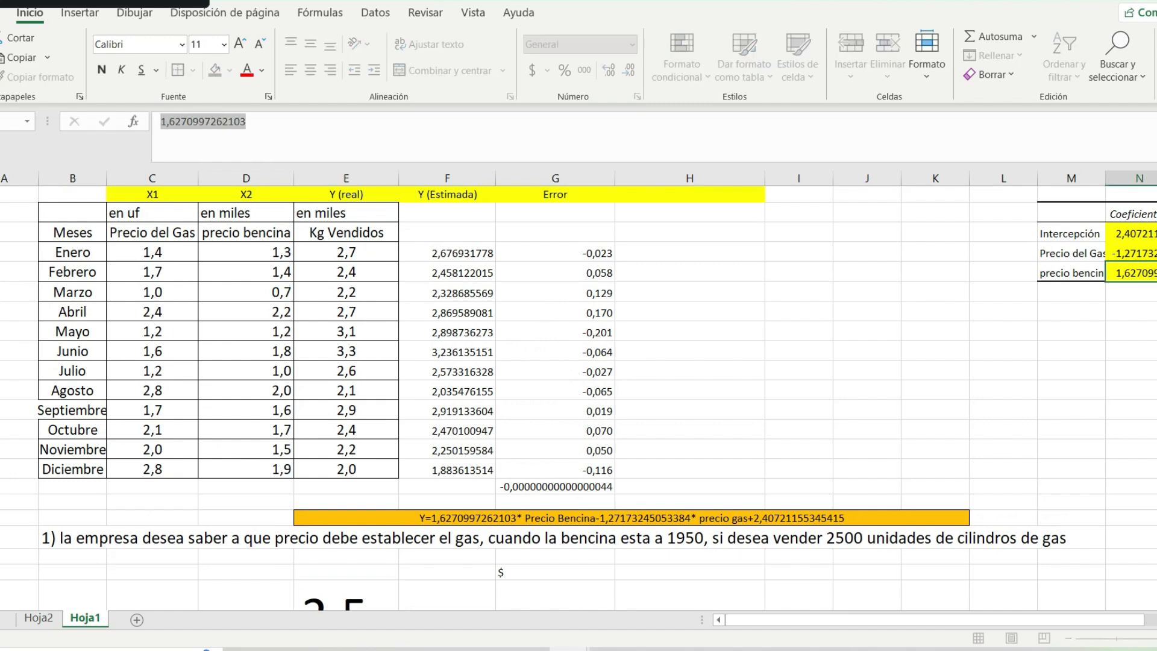
scroll(1133, 319, down, 1)
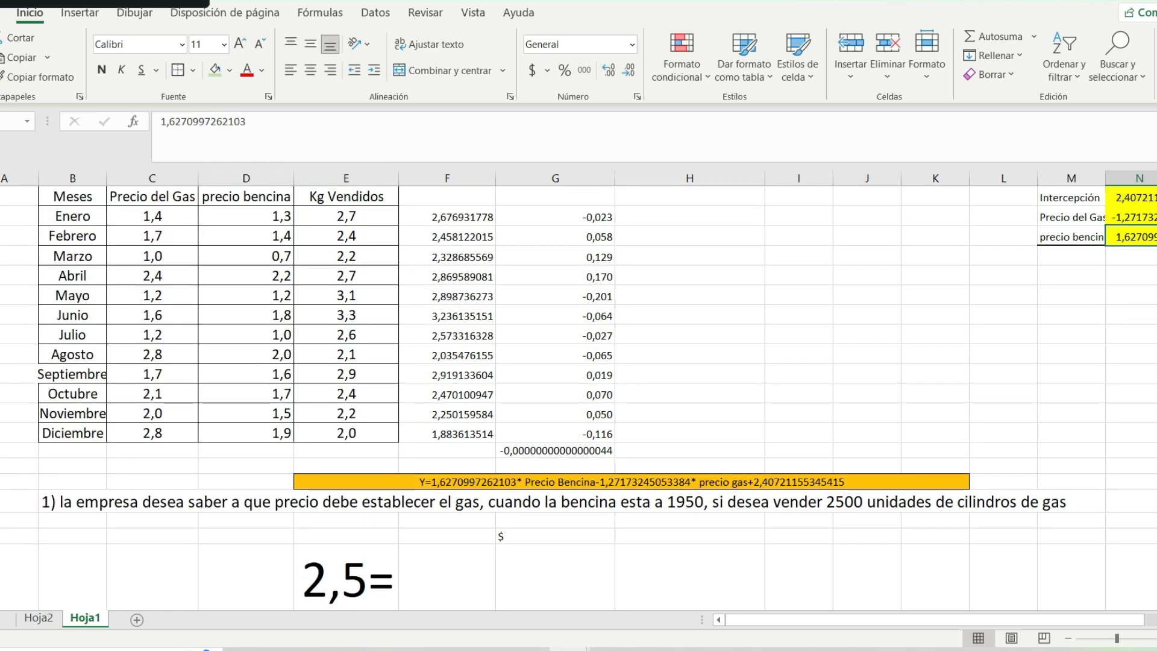
click(346, 579)
click(183, 122)
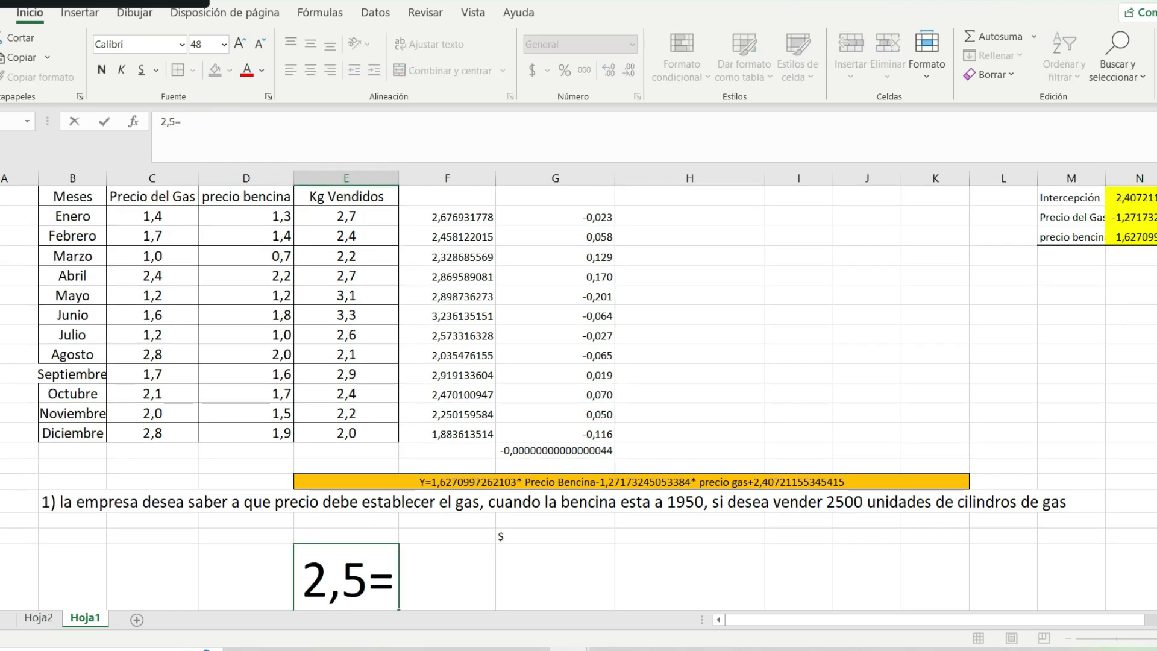
key(ctrl+v)
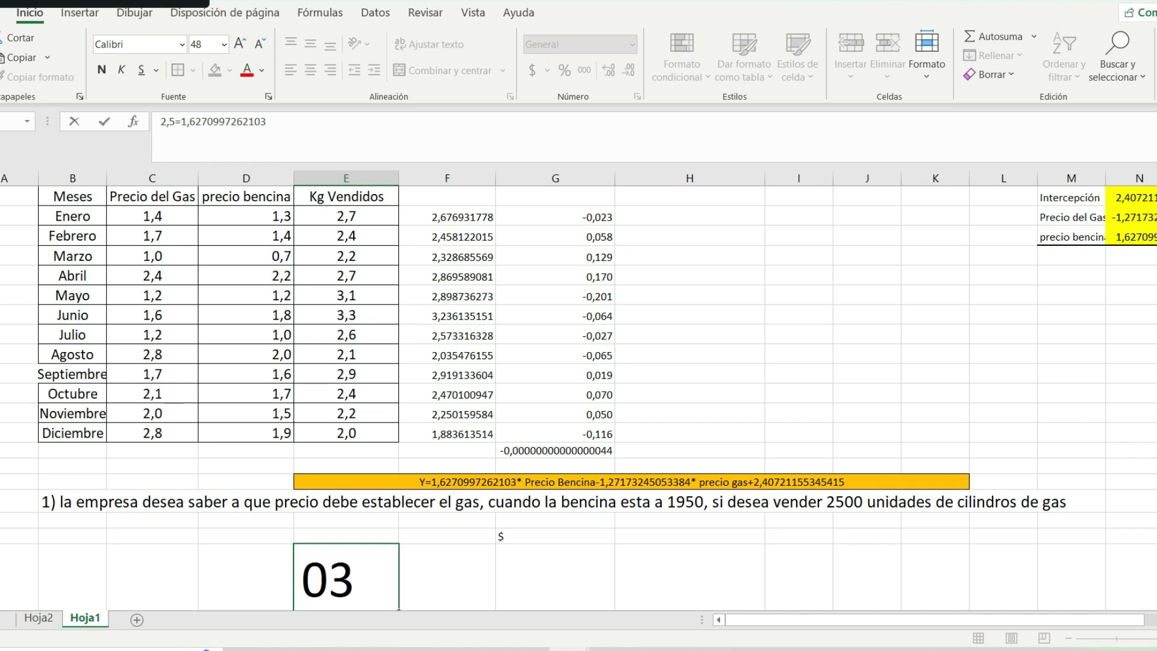
text(*)
- Continue the equation in E22 with the gasoline price 1,95 followed by a minus sign
scroll(272, 136, up, 1)
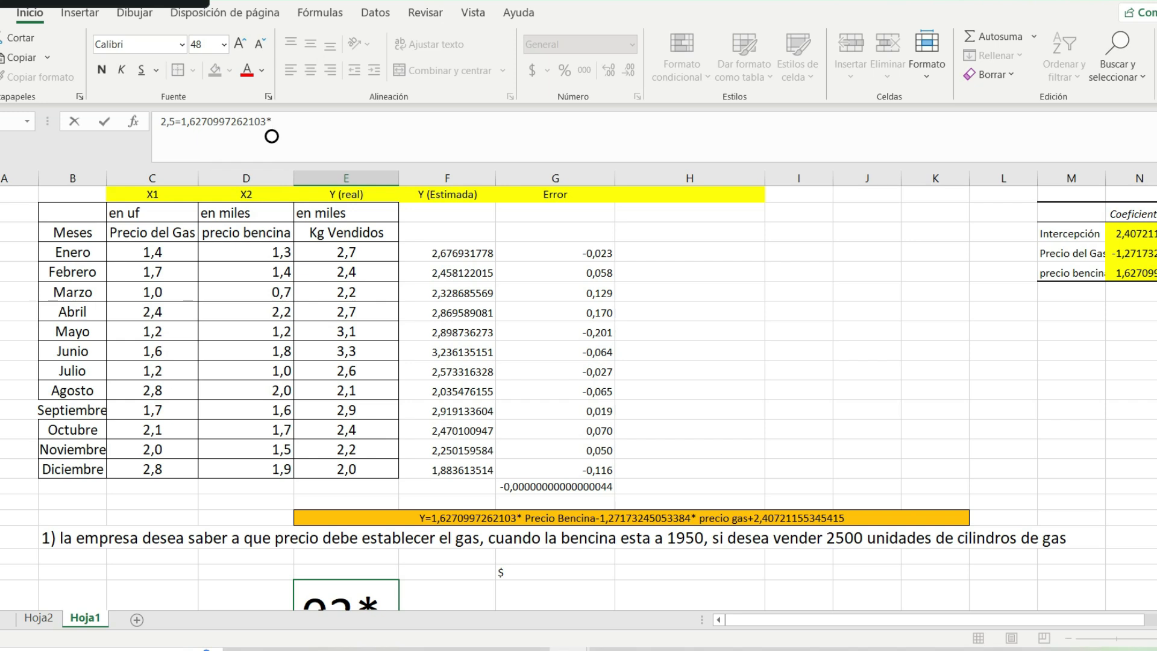
scroll(272, 136, down, 1)
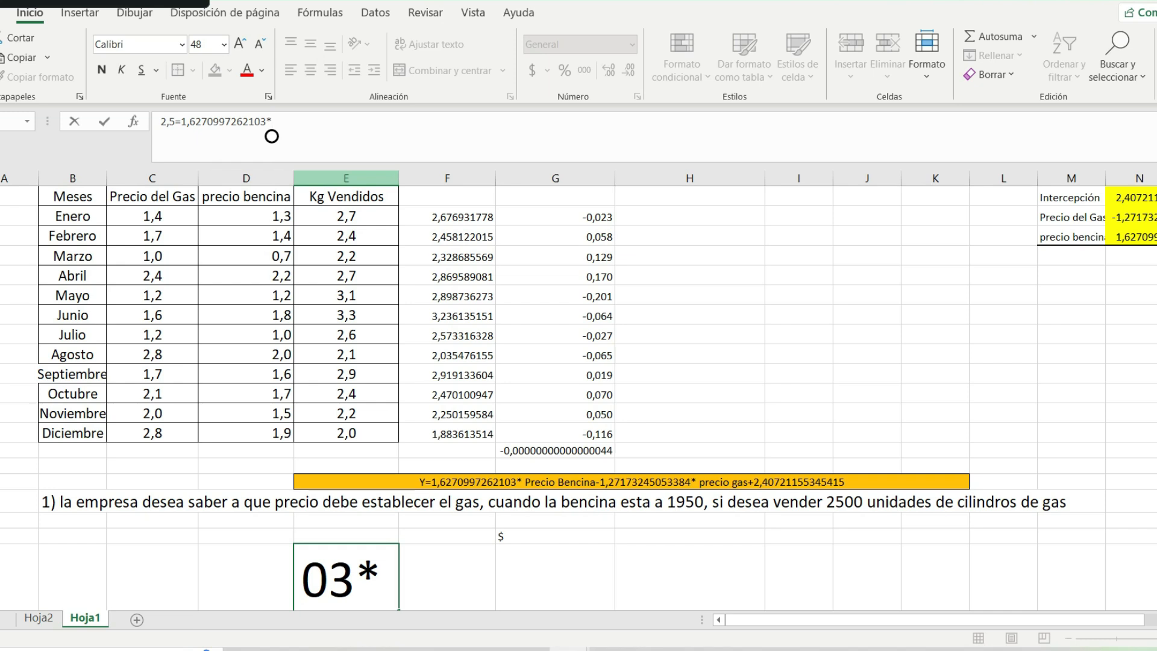
text(1,95)
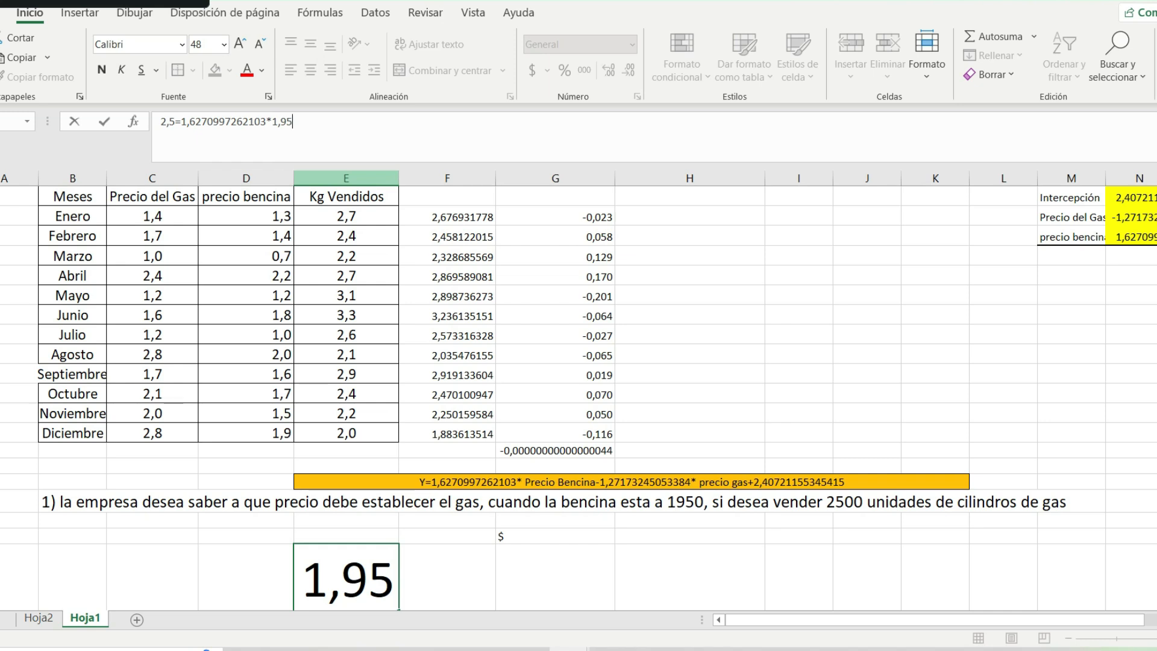
text(-)
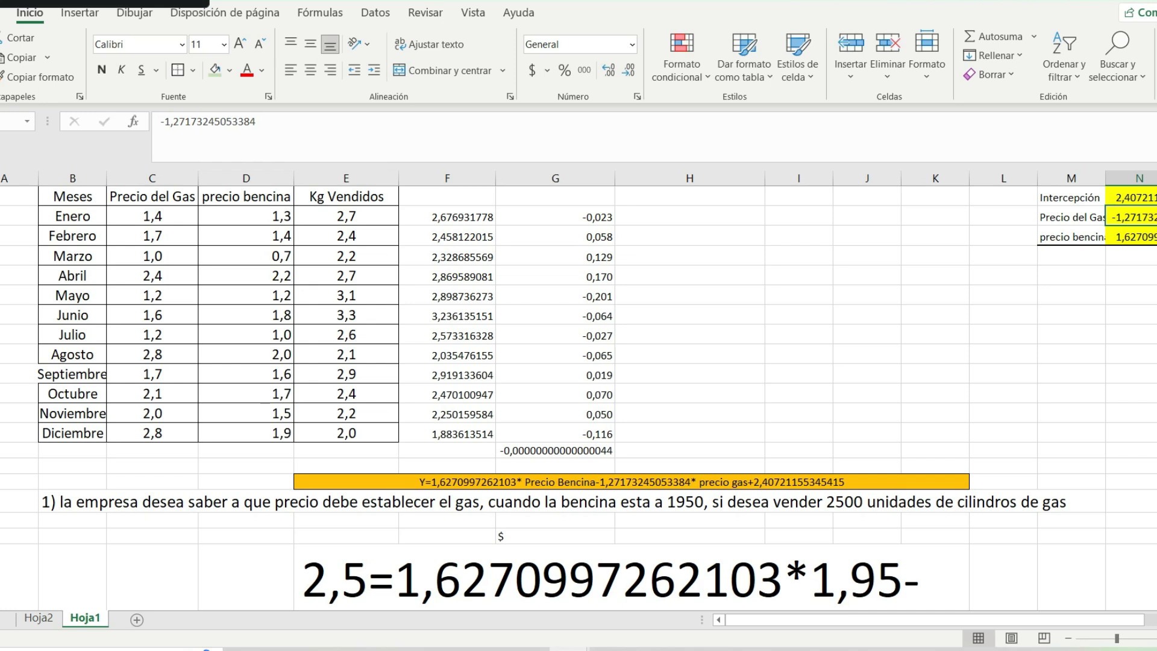
drag(258, 123, 159, 122)
key(ctrl+c)
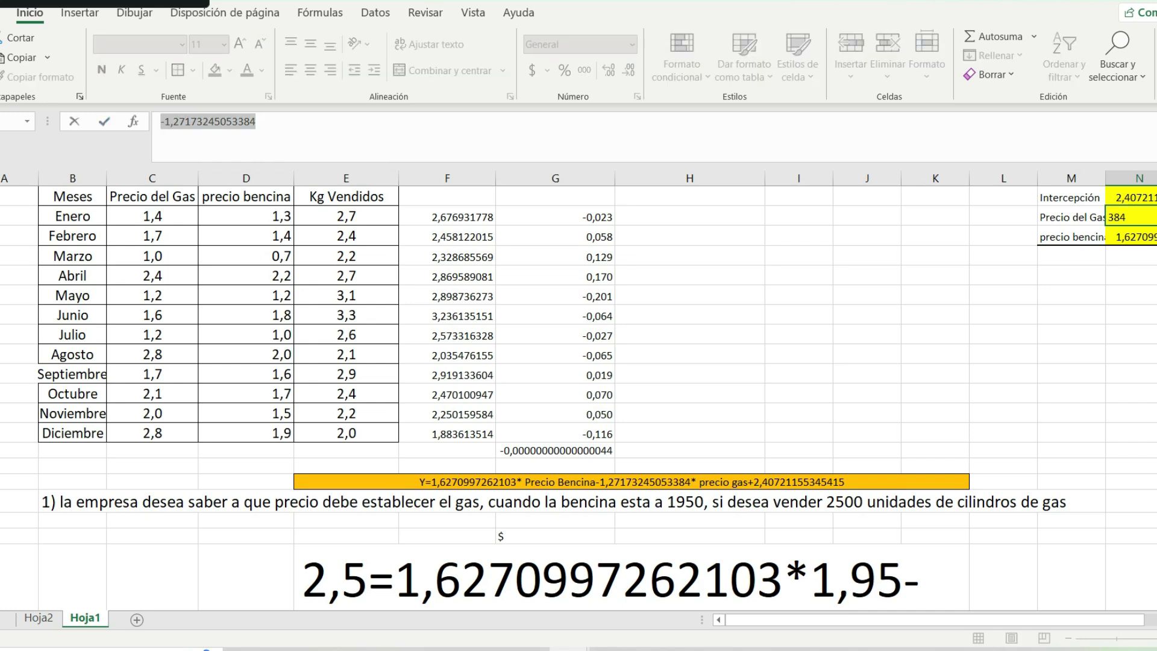
click(346, 577)
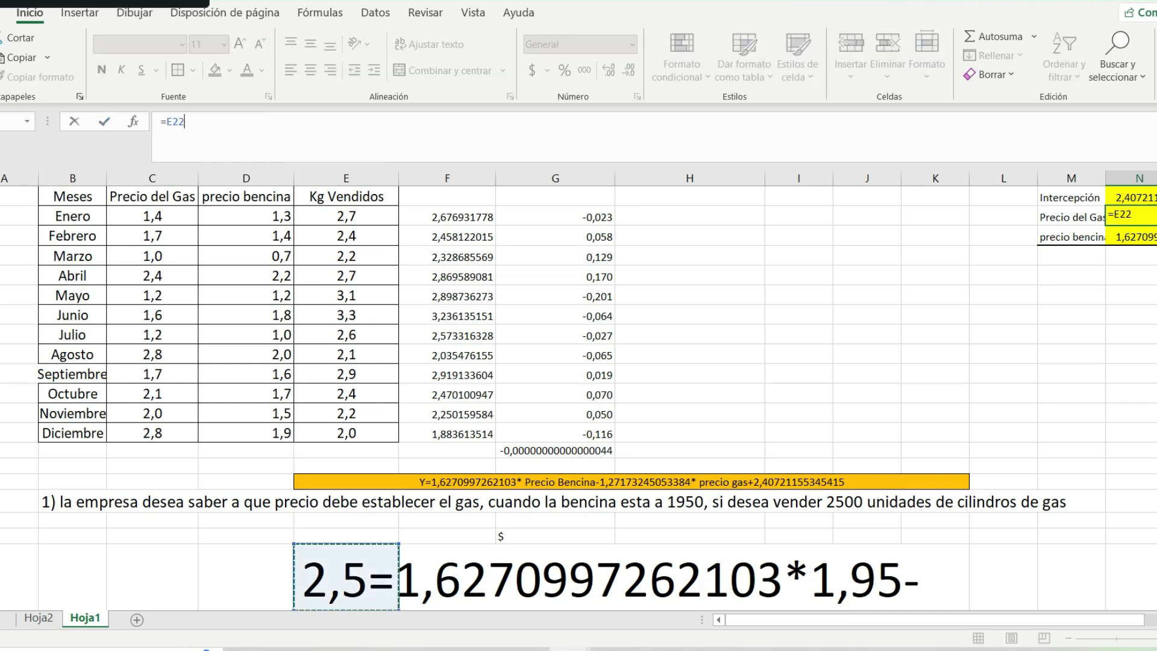
key(Escape)
click(346, 577)
key(F2)
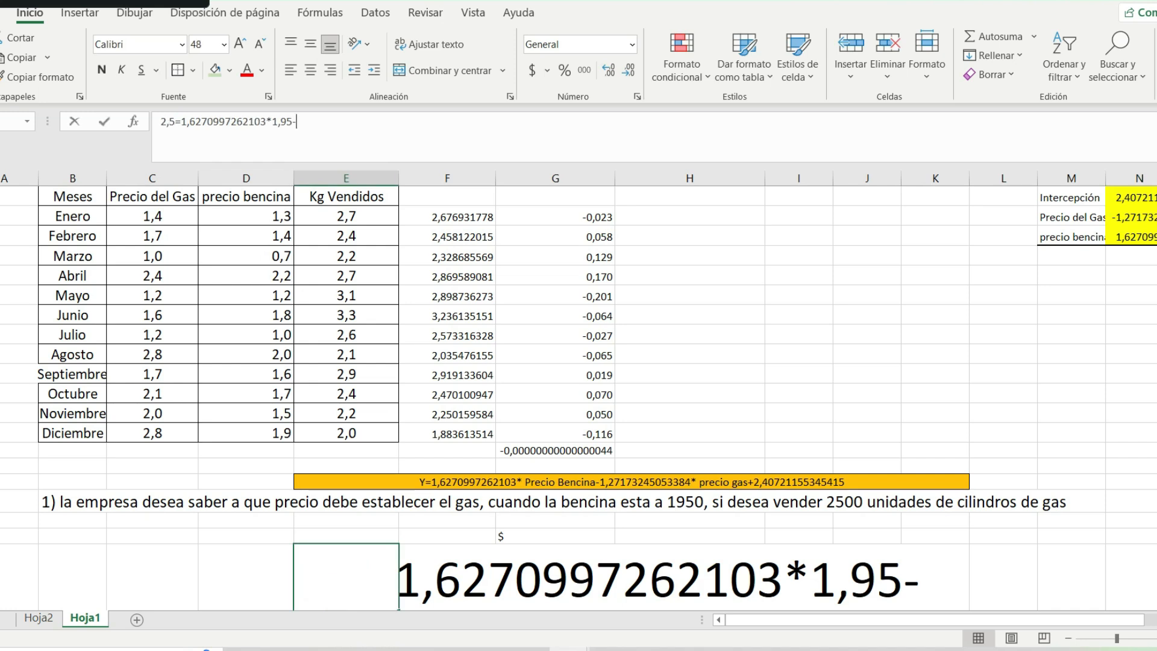
key(ctrl+v)
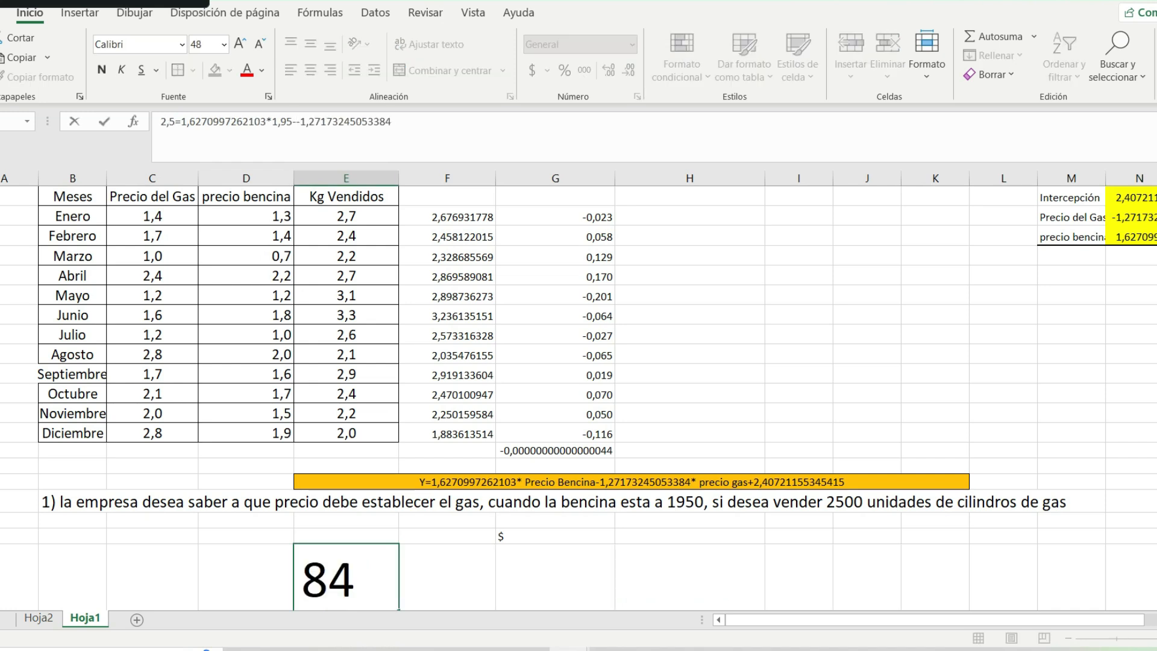
text(*precio gas)
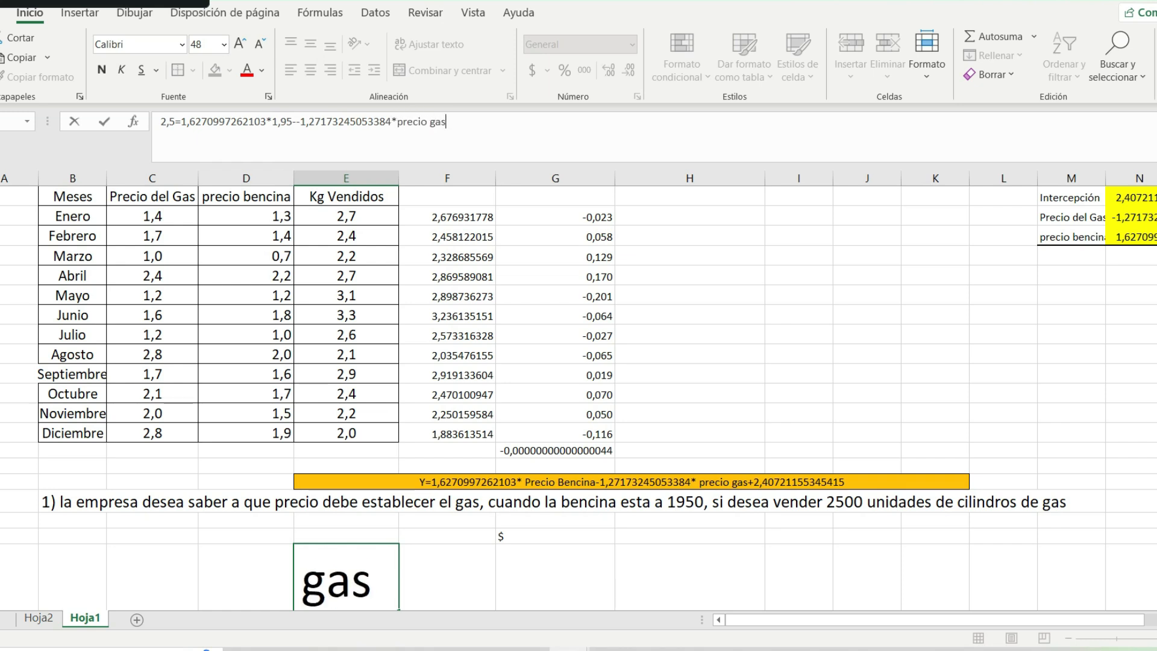
click(866, 295)
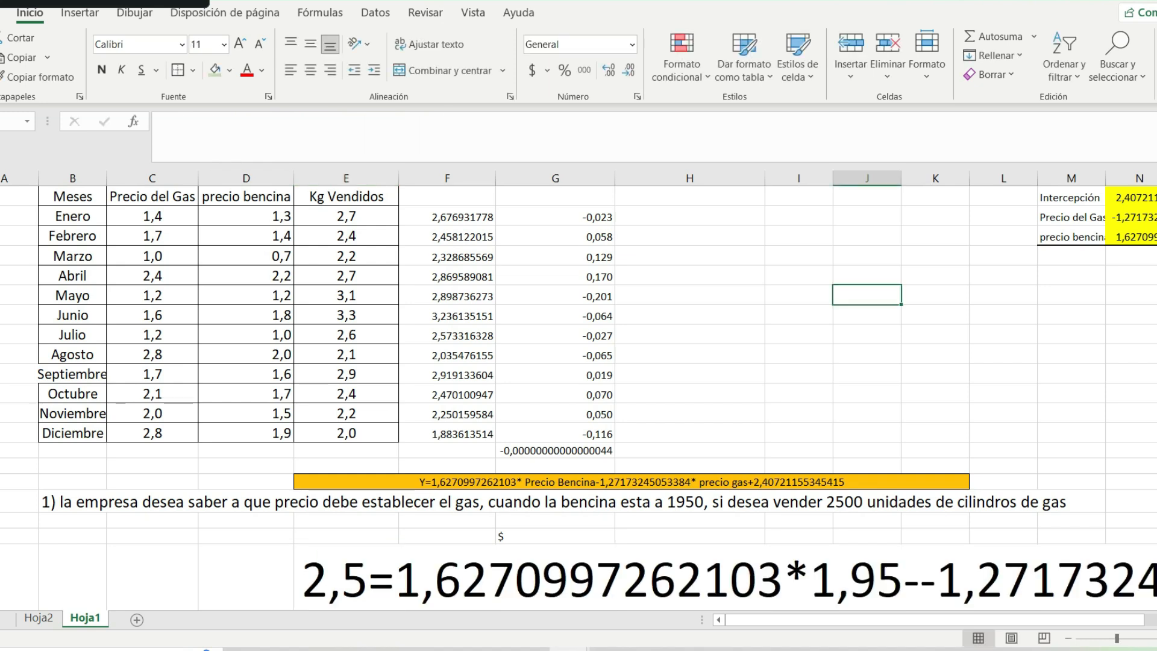
click(1138, 197)
drag(252, 121, 160, 121)
key(ctrl+c)
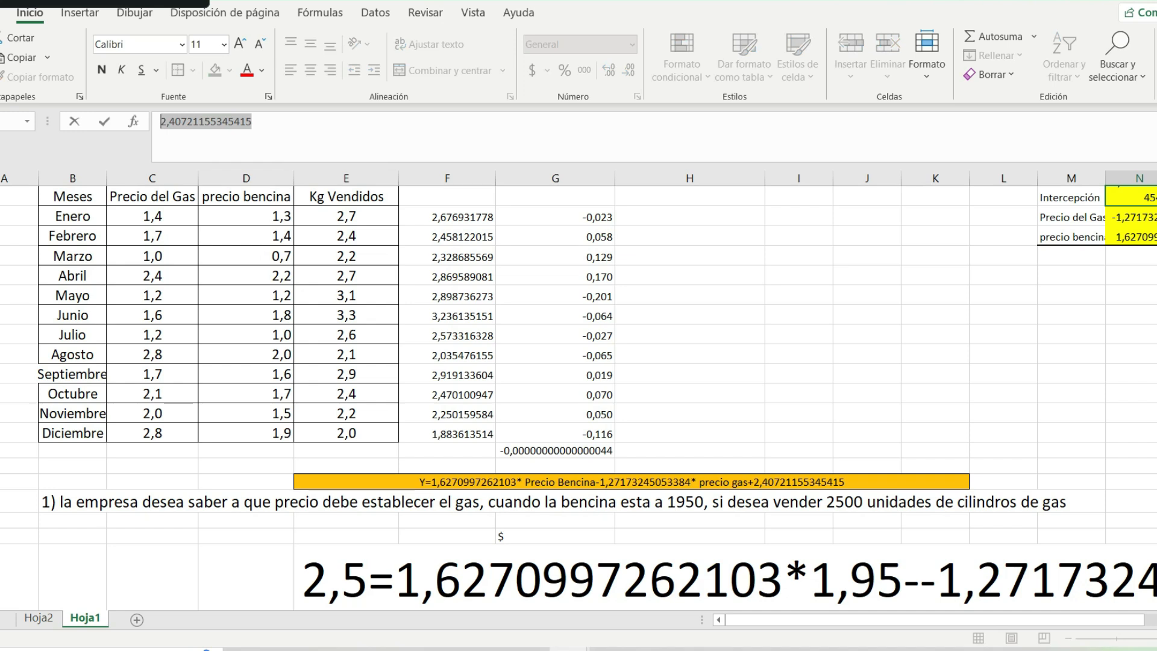
key(Escape)
click(346, 578)
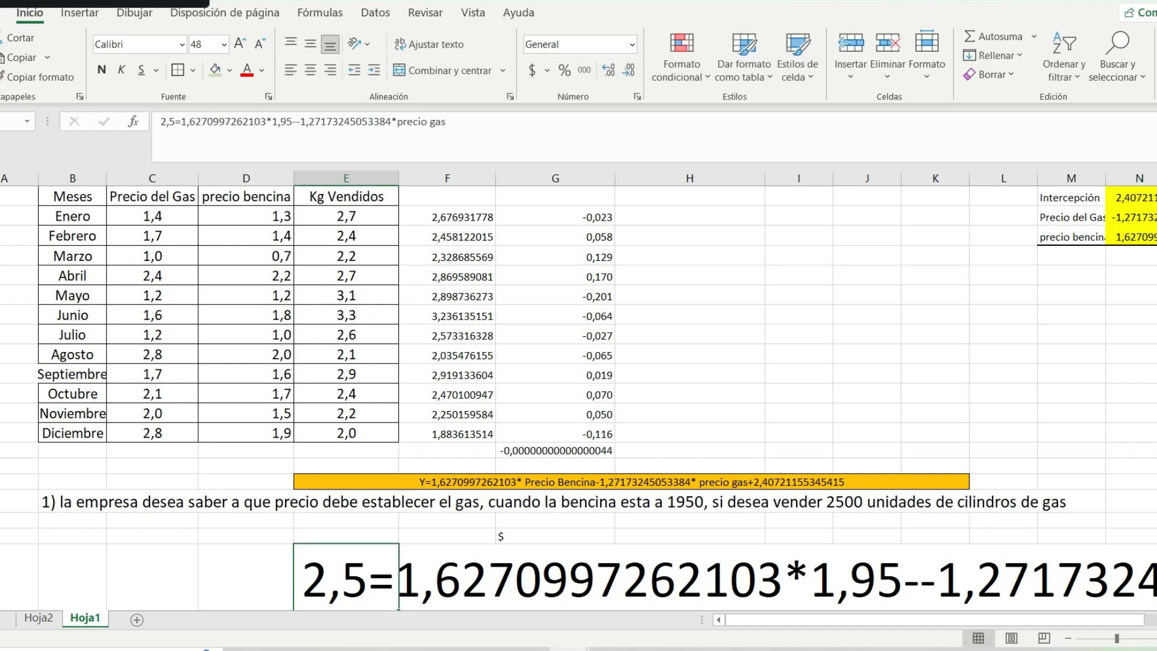
double_click(329, 579)
click(447, 122)
text(+)
key(ctrl+v)
key(Return)
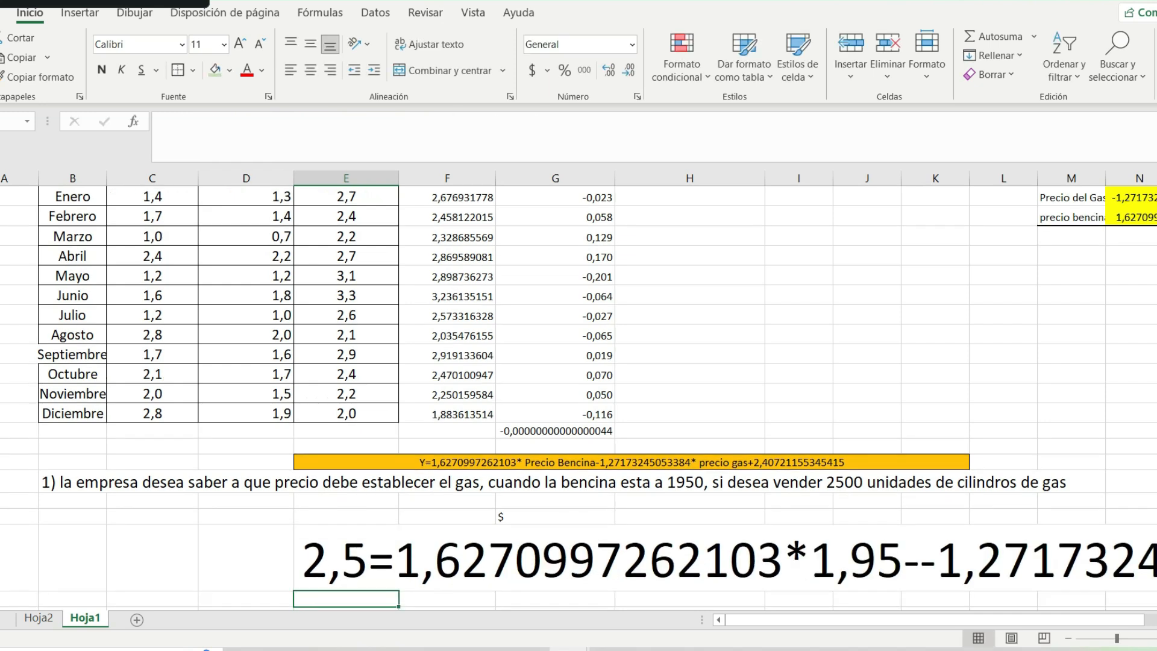
- Reduce the font size of the equation in E22 to 28
scroll(579, 397, right, 3)
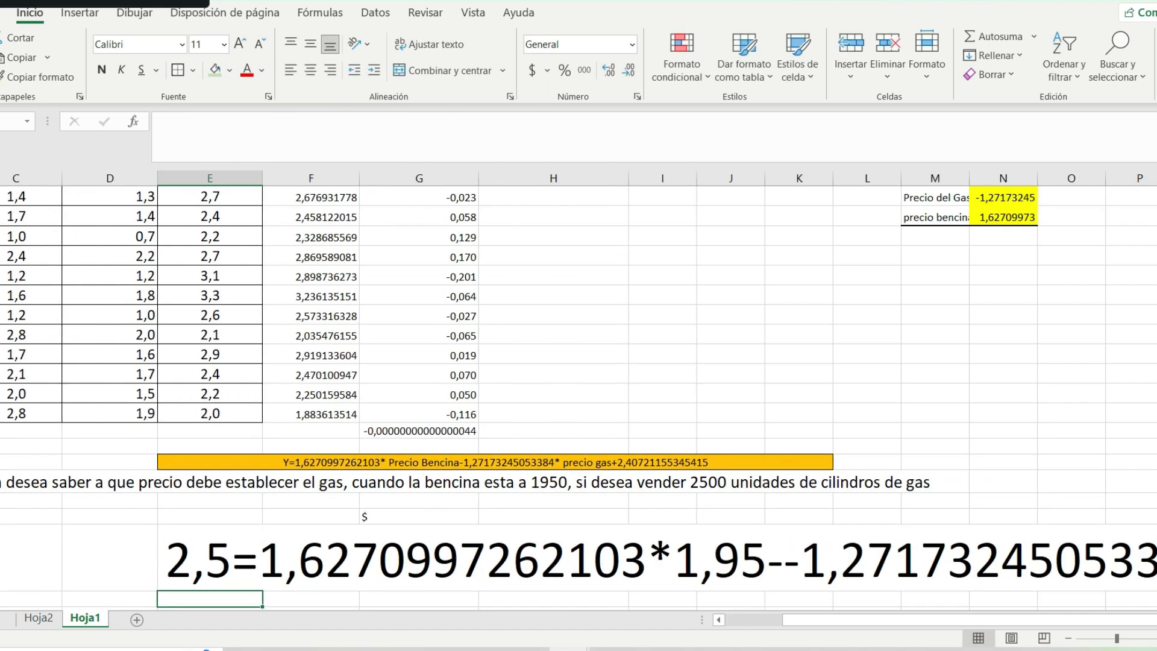
click(118, 558)
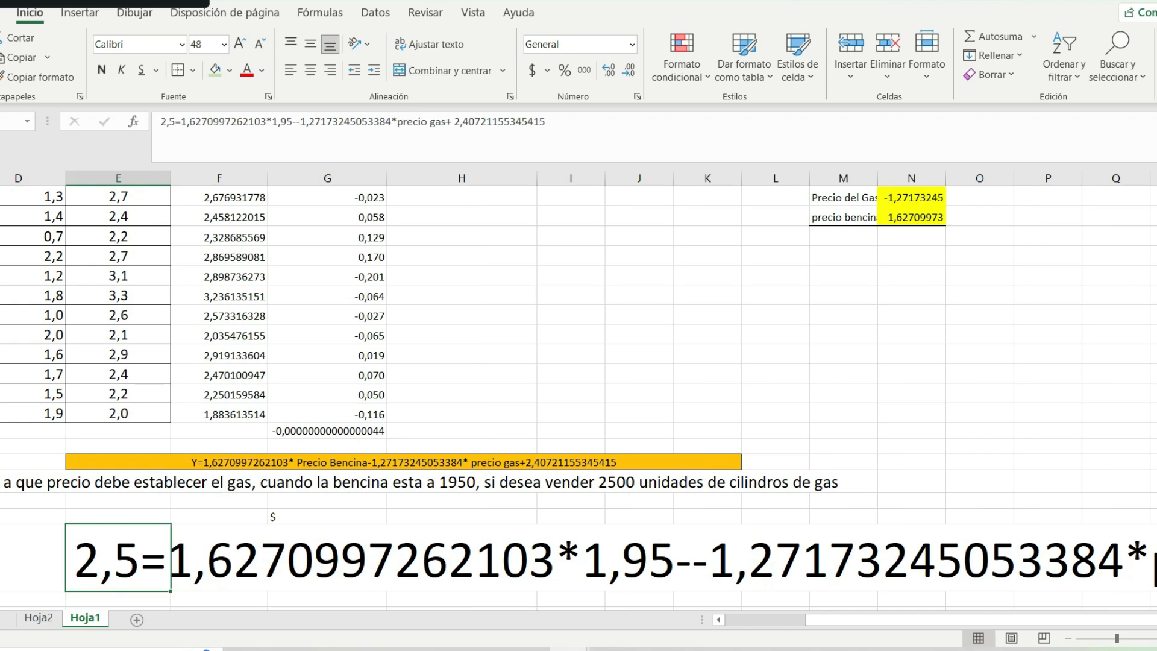
click(260, 44)
click(260, 44)
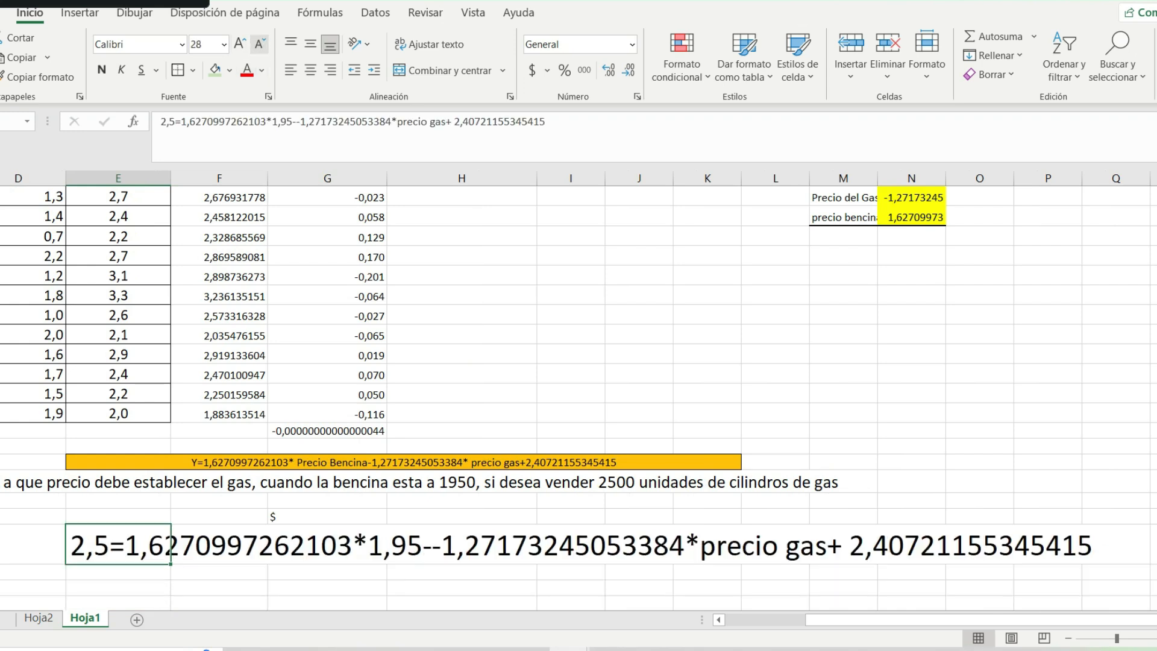
click(639, 603)
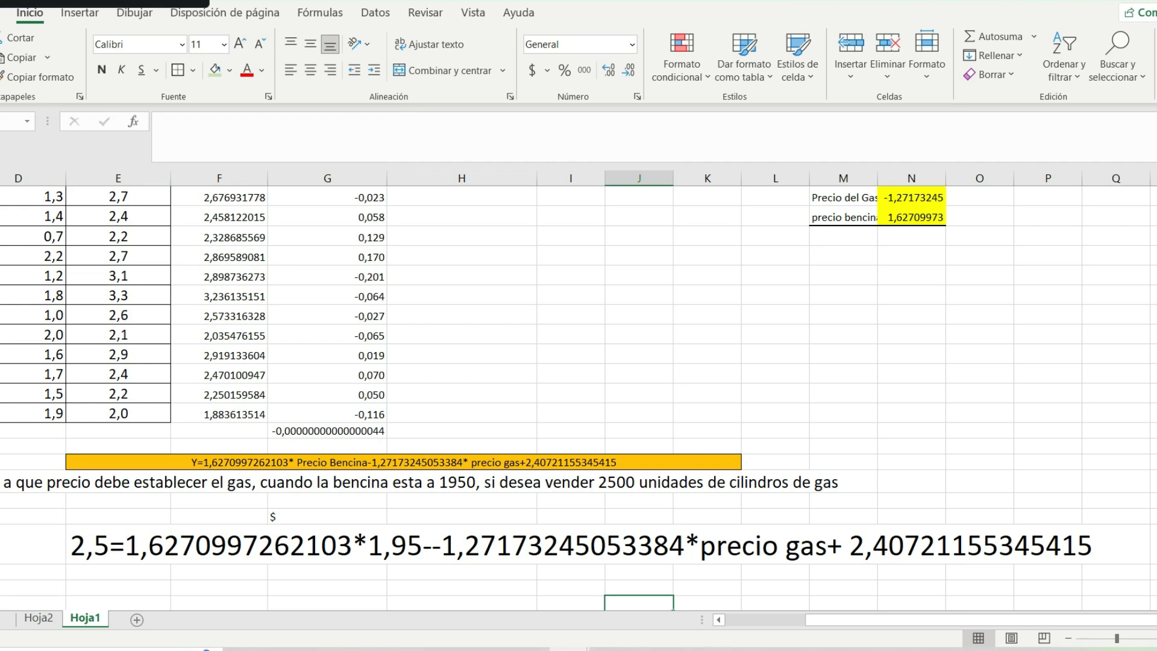
click(118, 546)
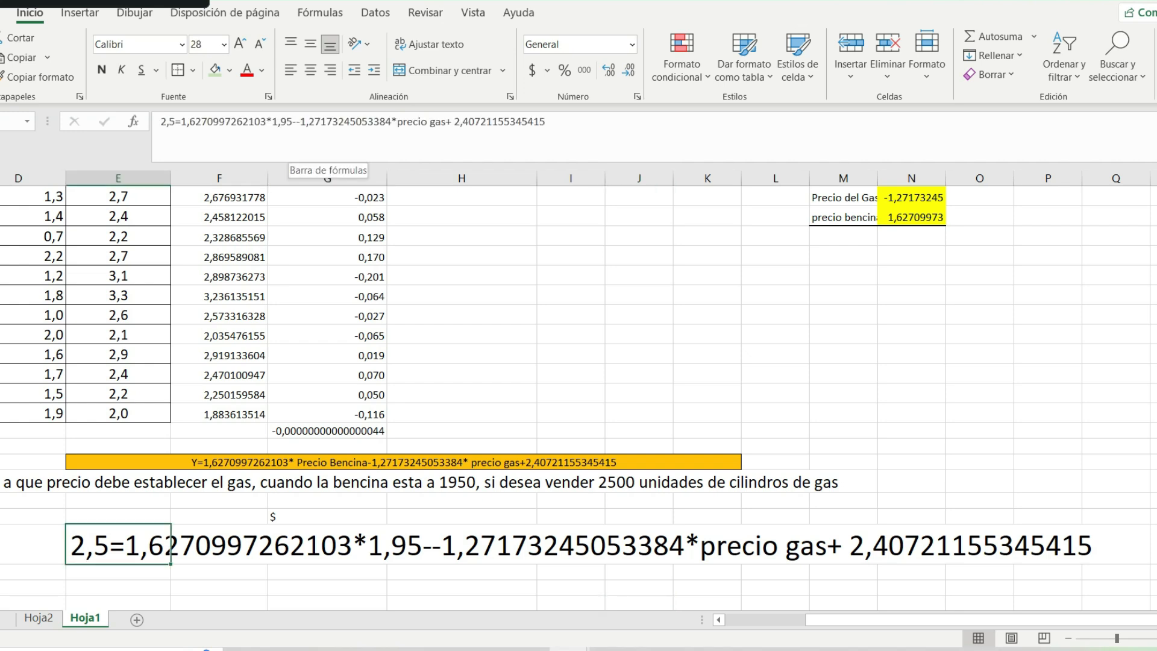
click(297, 121)
key(BackSpace)
key(Return)
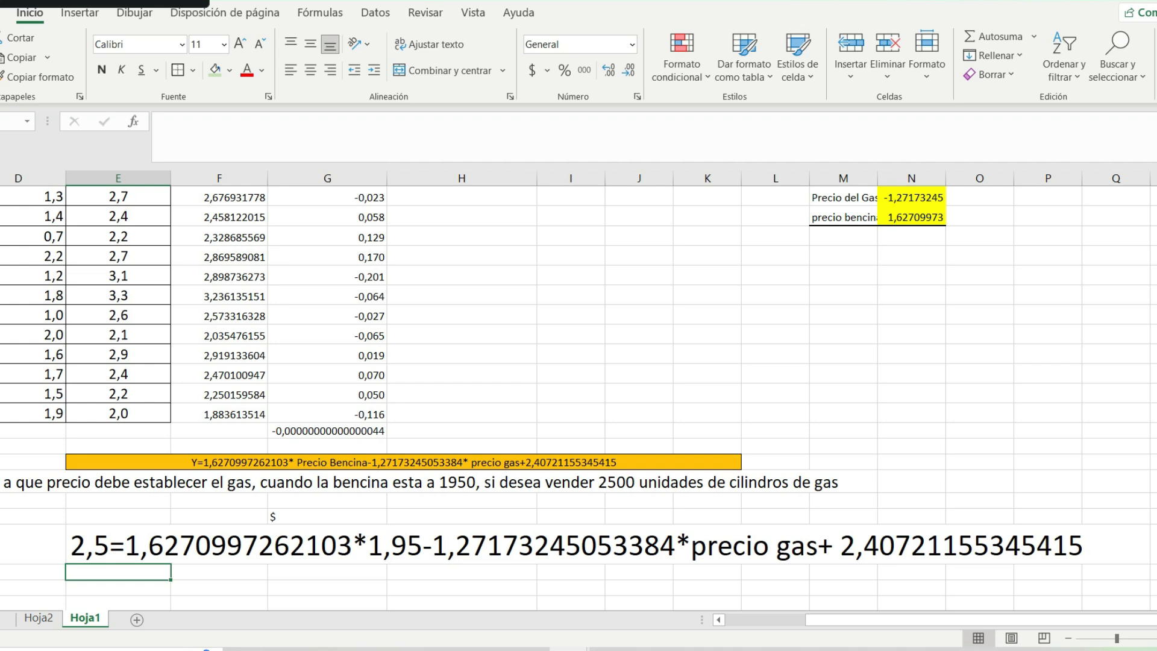
click(219, 572)
text(2,5)
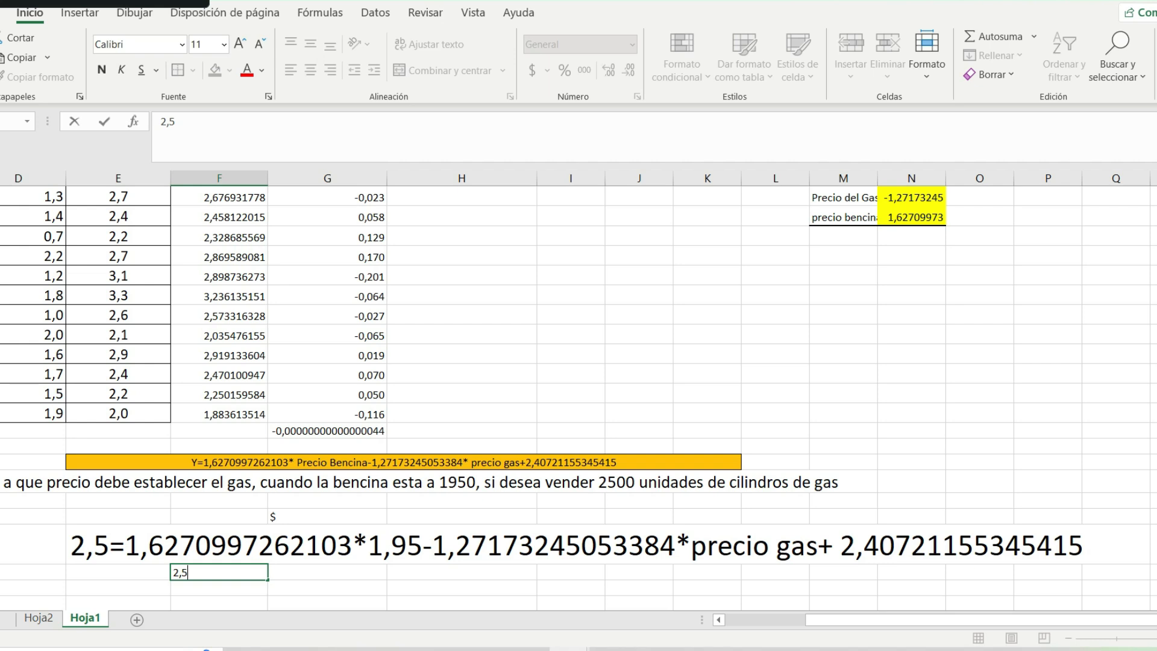
text(-)
key(Escape)
click(118, 544)
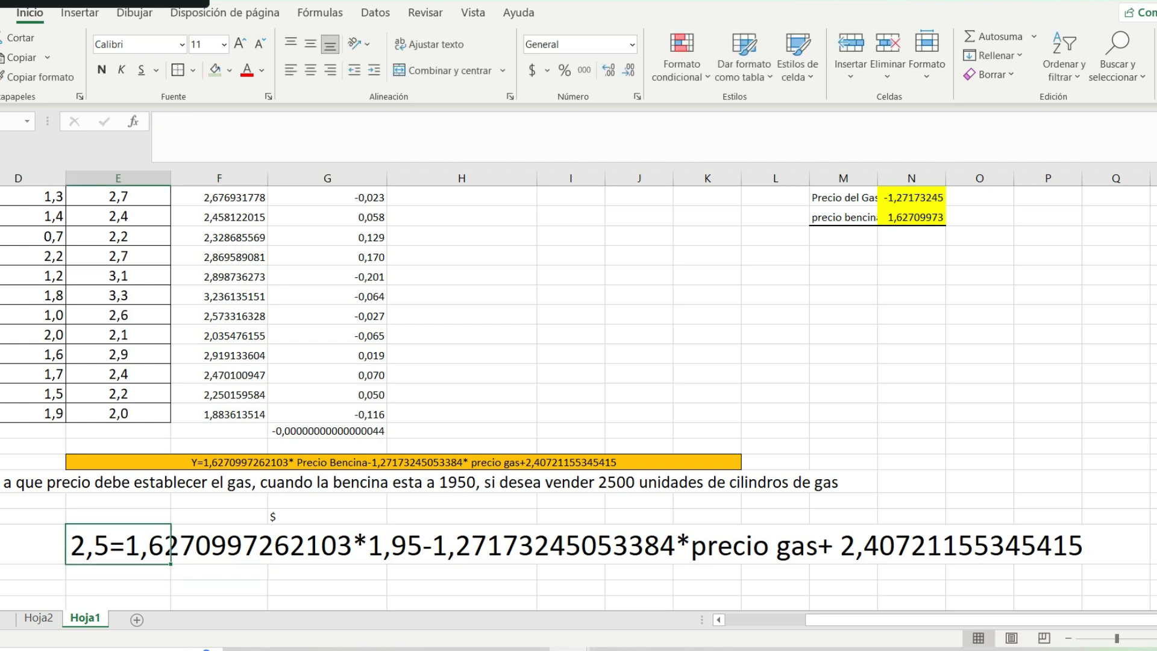
drag(181, 121, 292, 121)
key(ctrl+c)
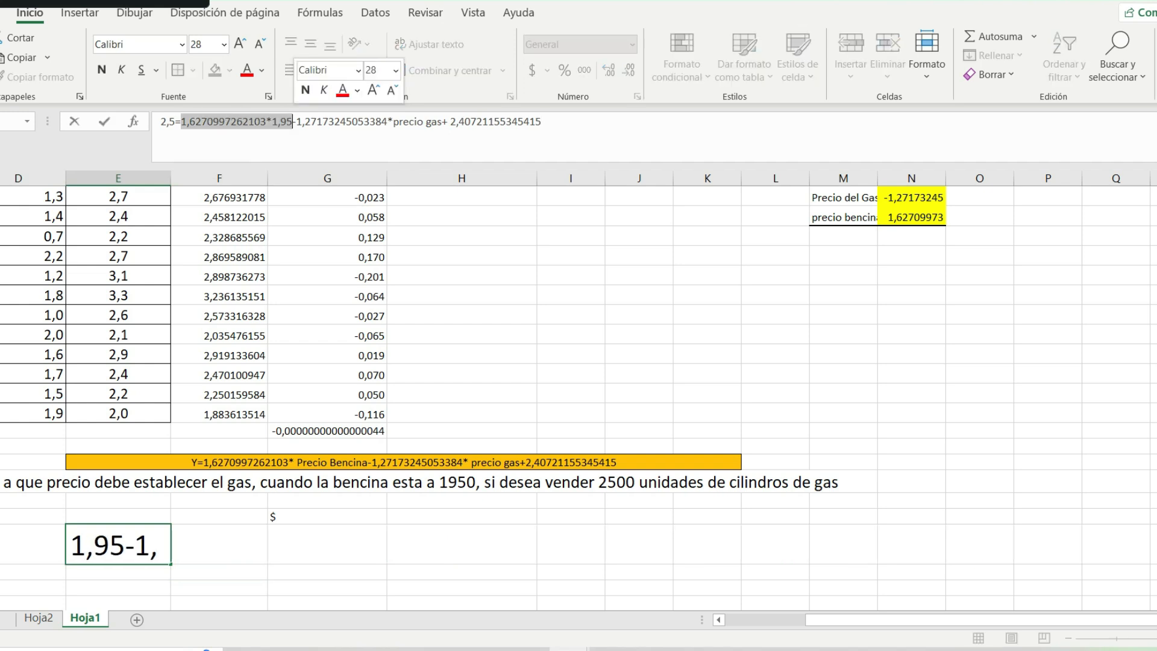
key(Escape)
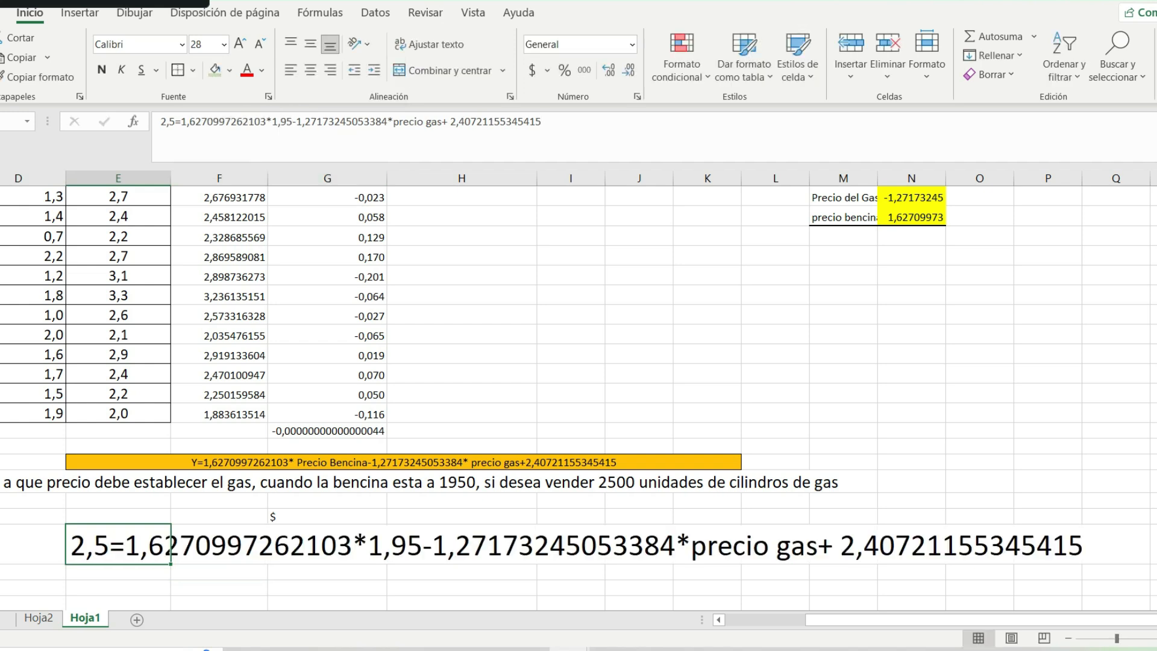
click(218, 587)
text(=2,5)
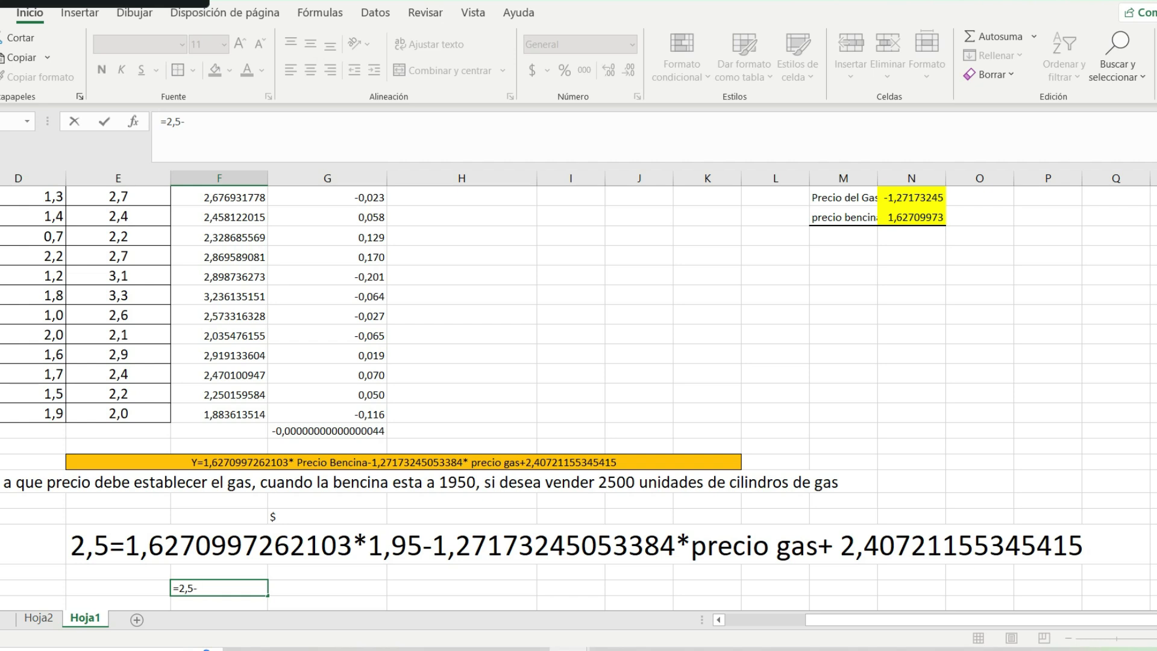
text(-)
key(ctrl+v)
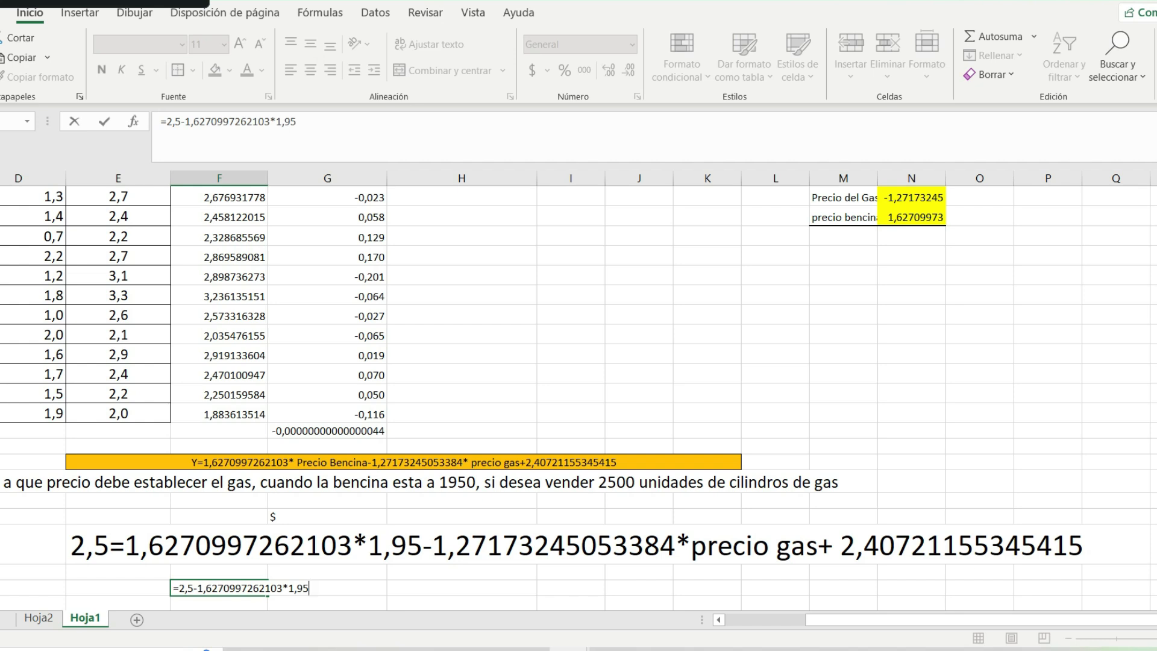
text(-)
scroll(312, 622, up, 1)
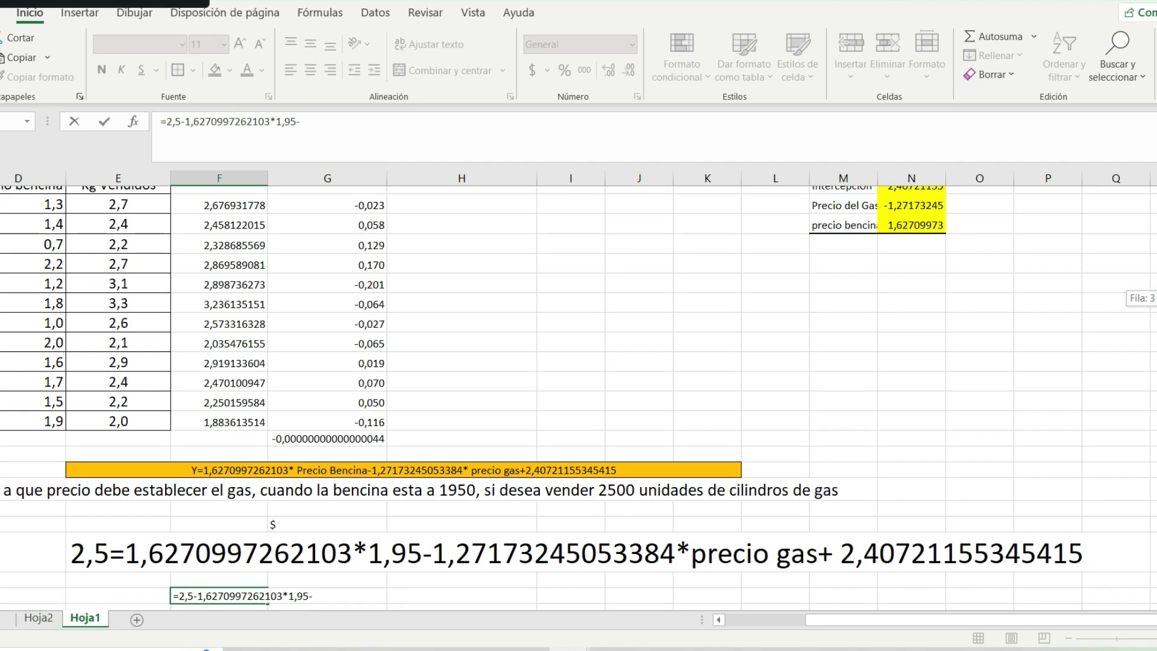
click(911, 197)
key(Return)
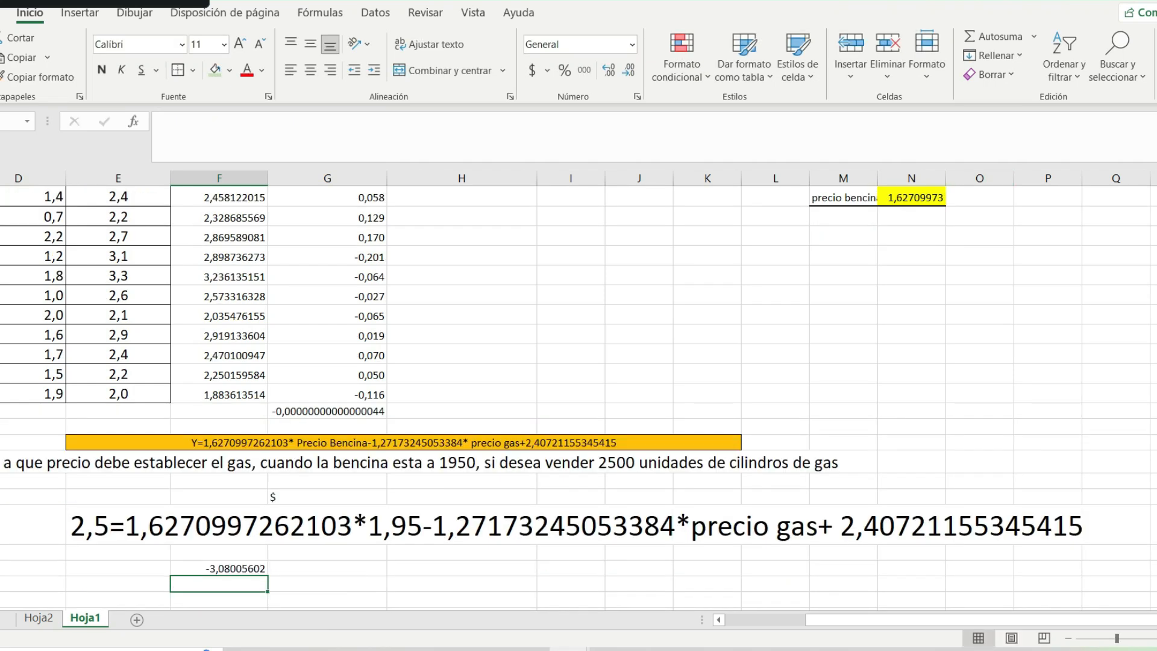
click(327, 568)
text(=)
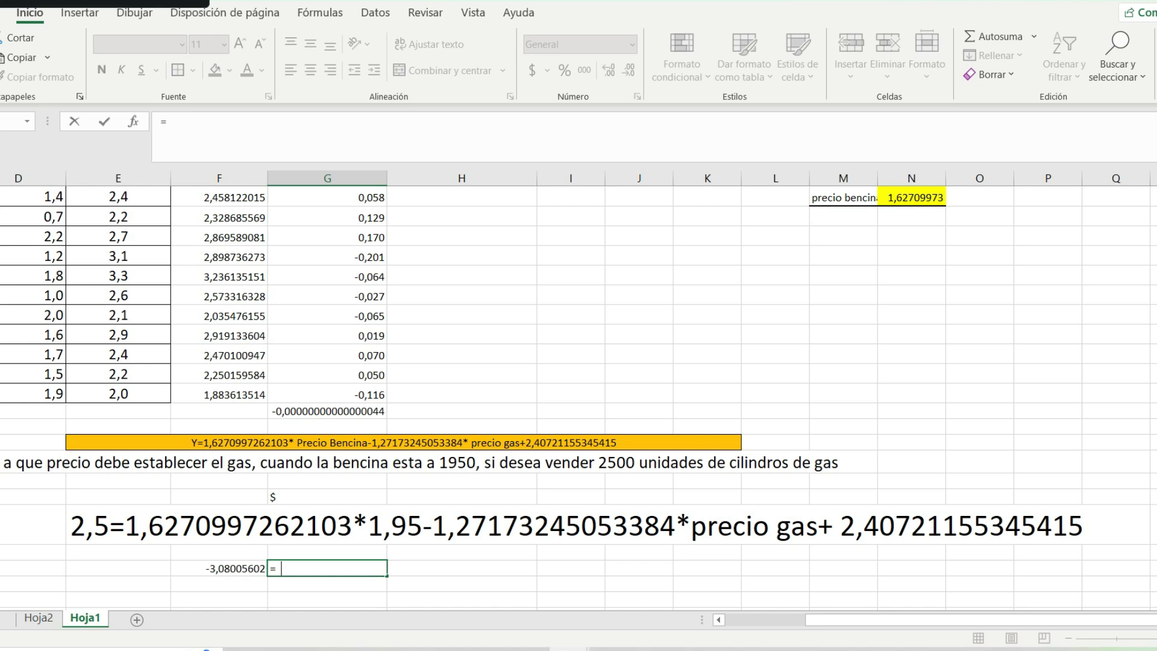
key(BackSpace)
key(BackSpace)
key(BackSpace)
text(=)
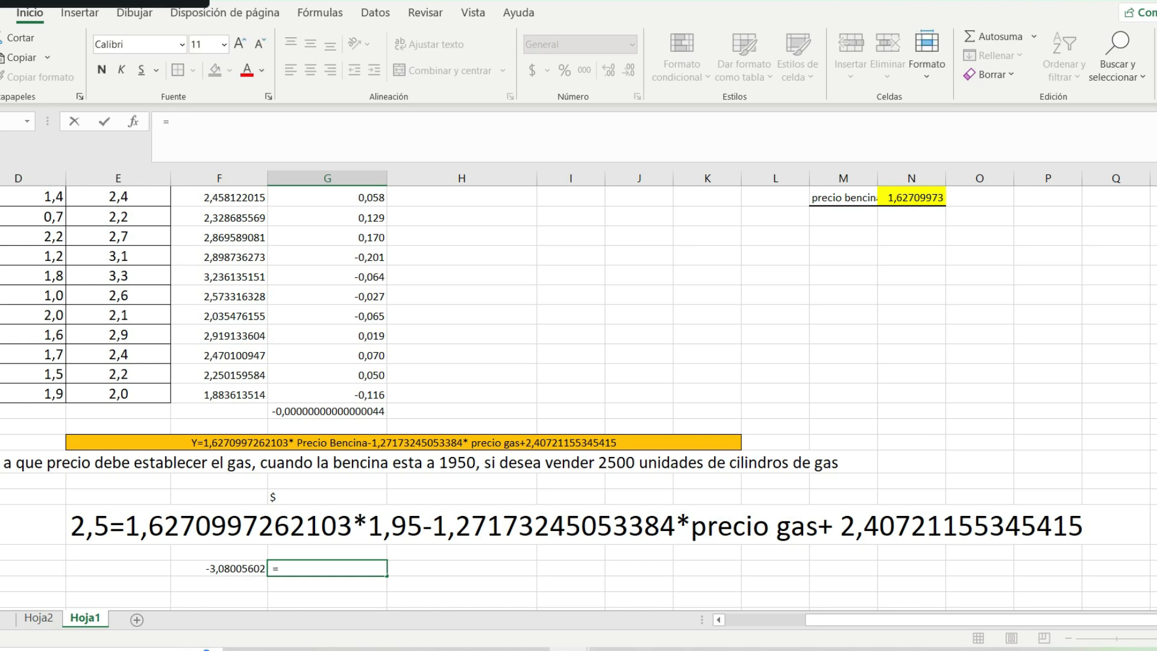
scroll(578, 396, up, 2)
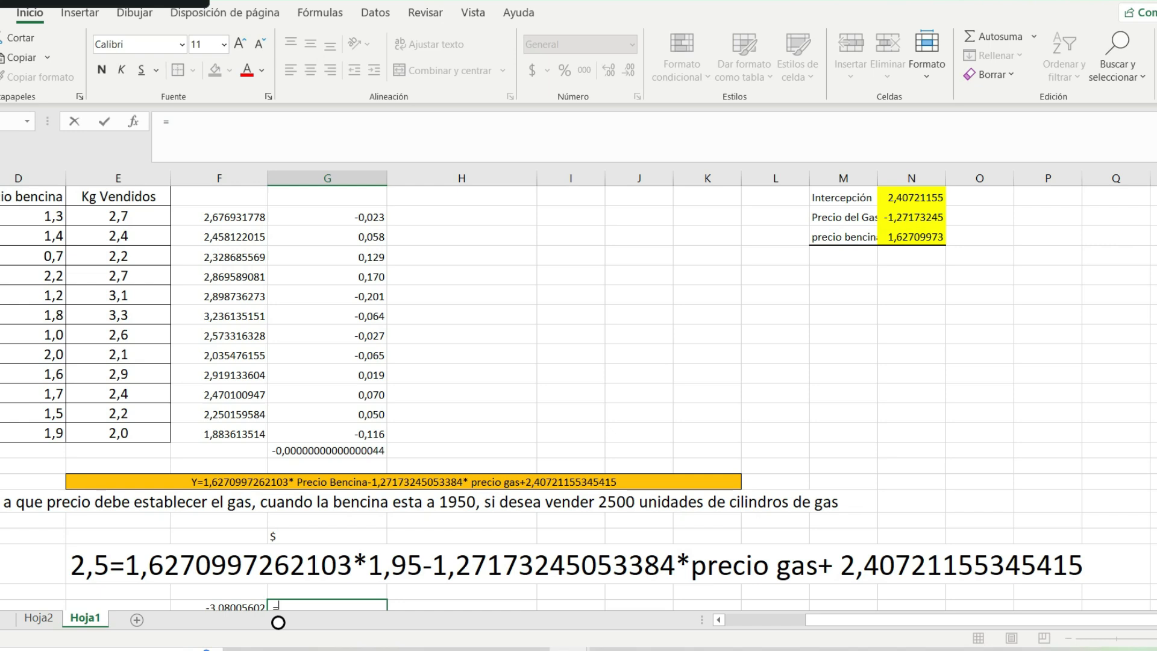
click(911, 217)
drag(257, 123, 159, 122)
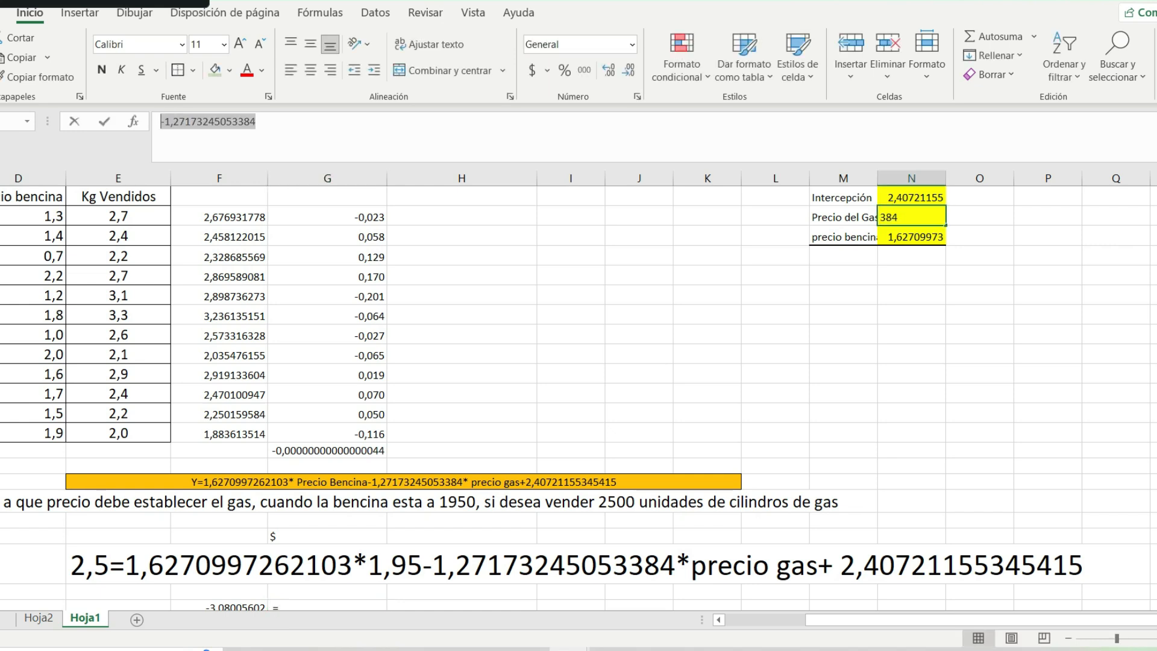
key(Escape)
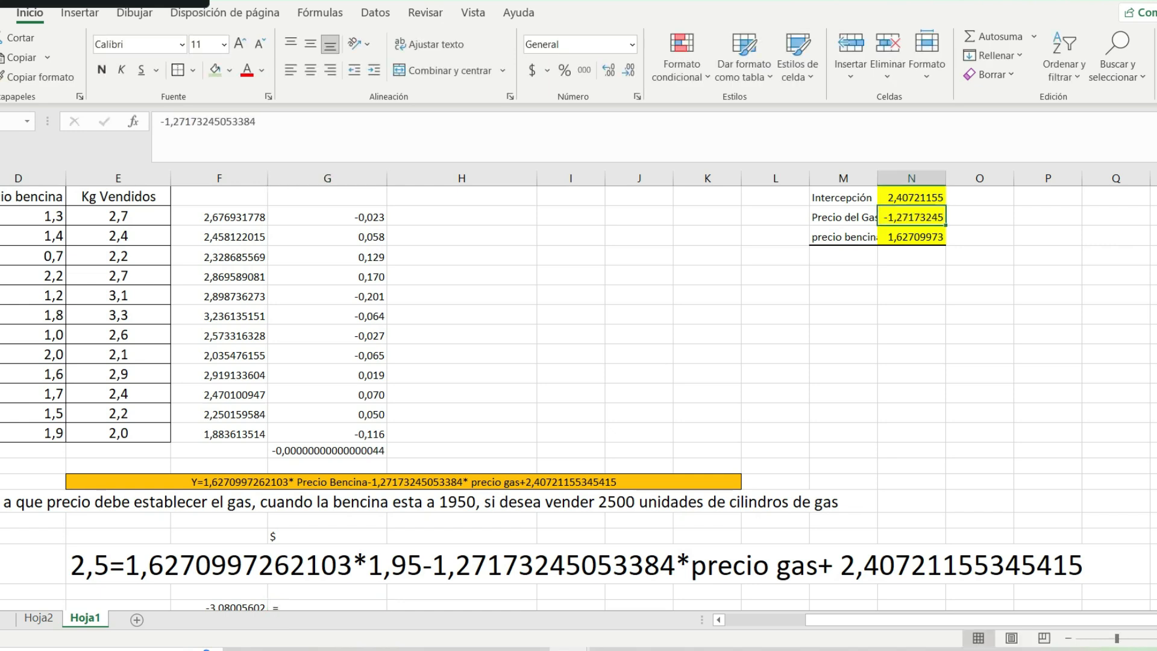
click(328, 606)
key(F2)
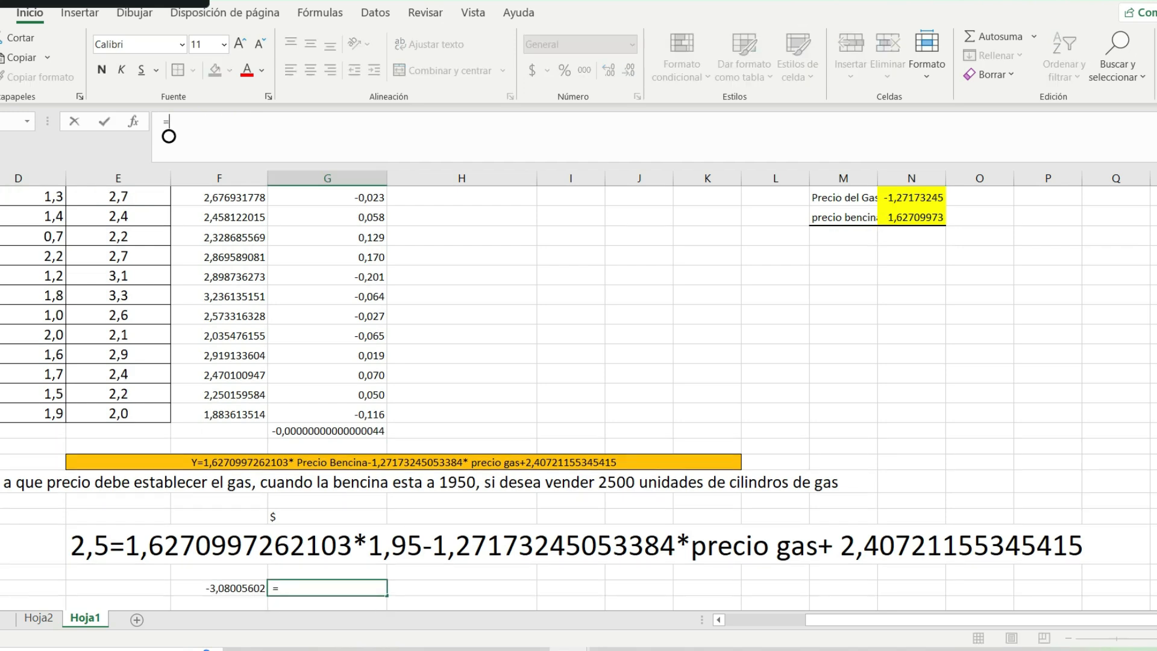
key(ctrl+v)
text(*)
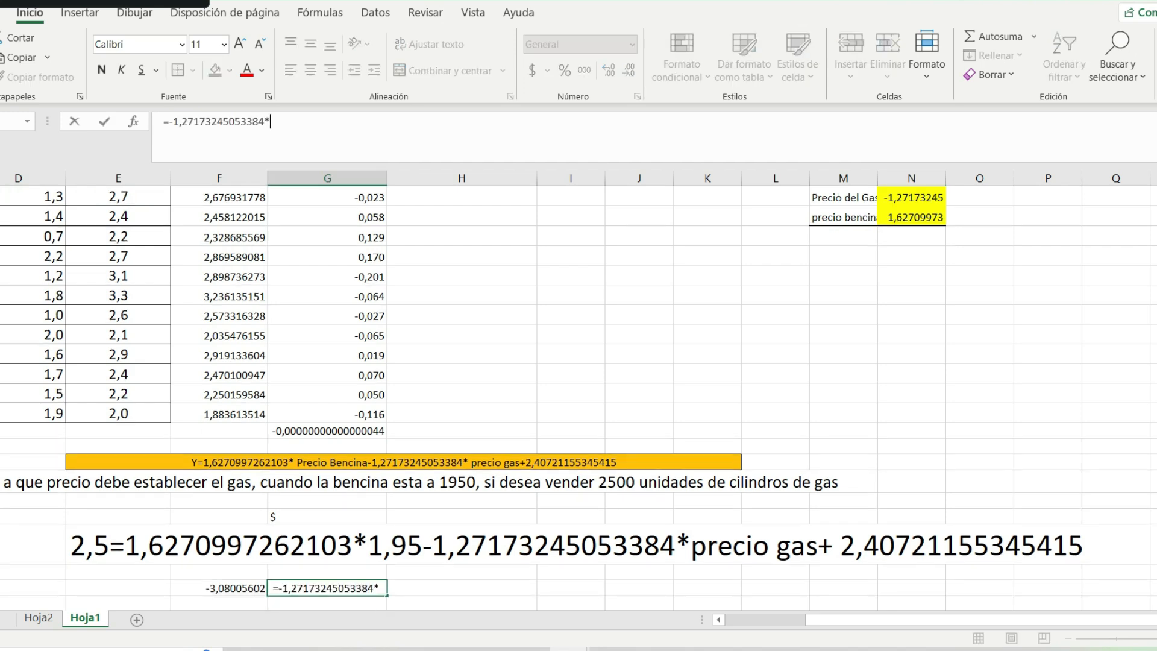
text(precio gas)
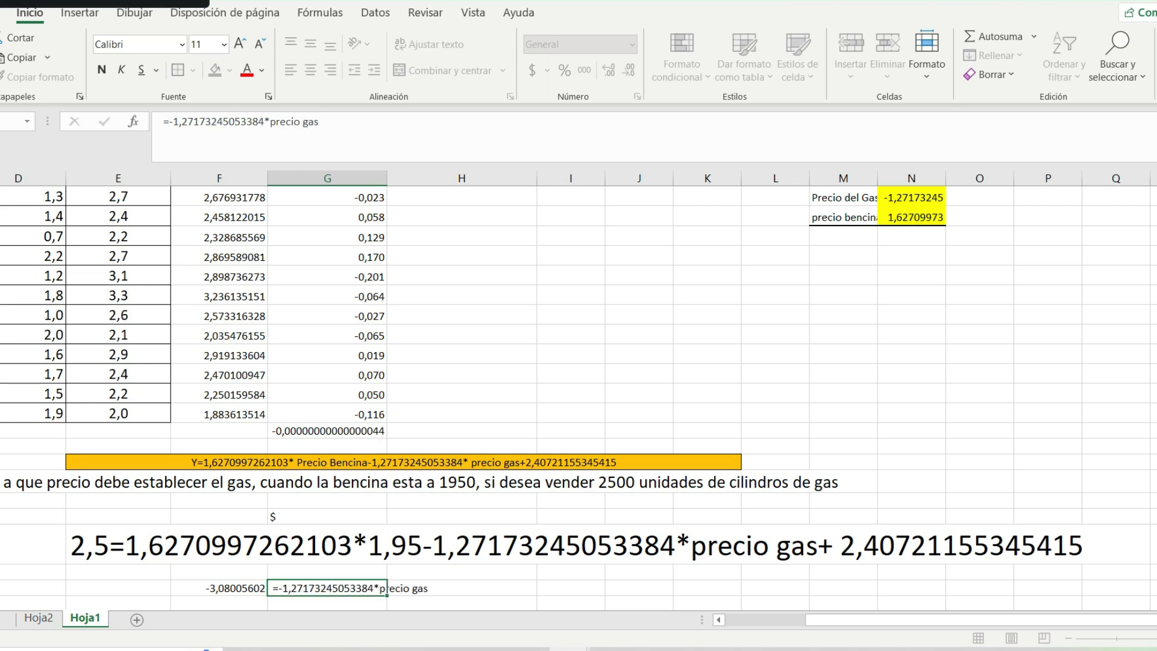
key(Return)
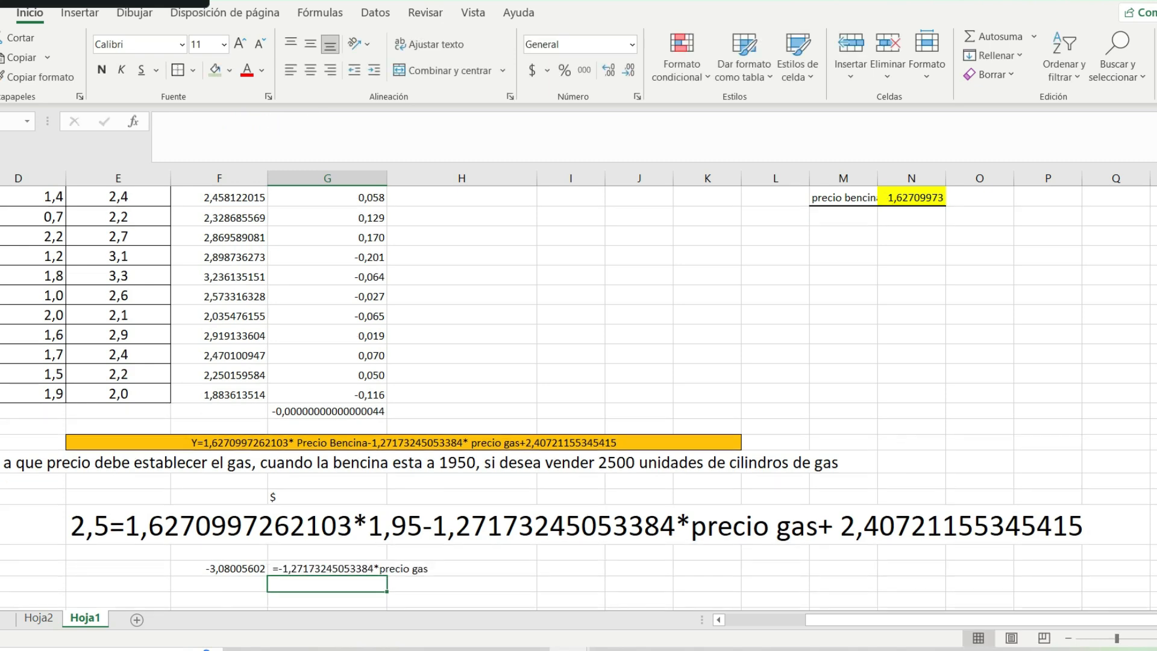
drag(229, 599, 422, 569)
click(461, 584)
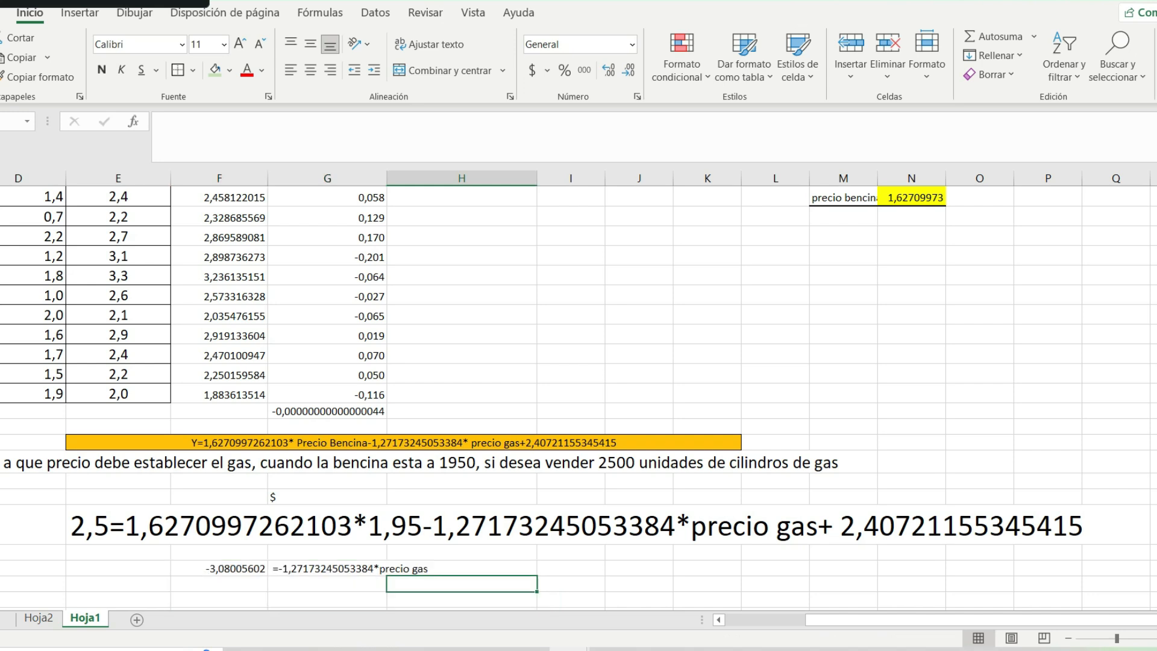
click(328, 569)
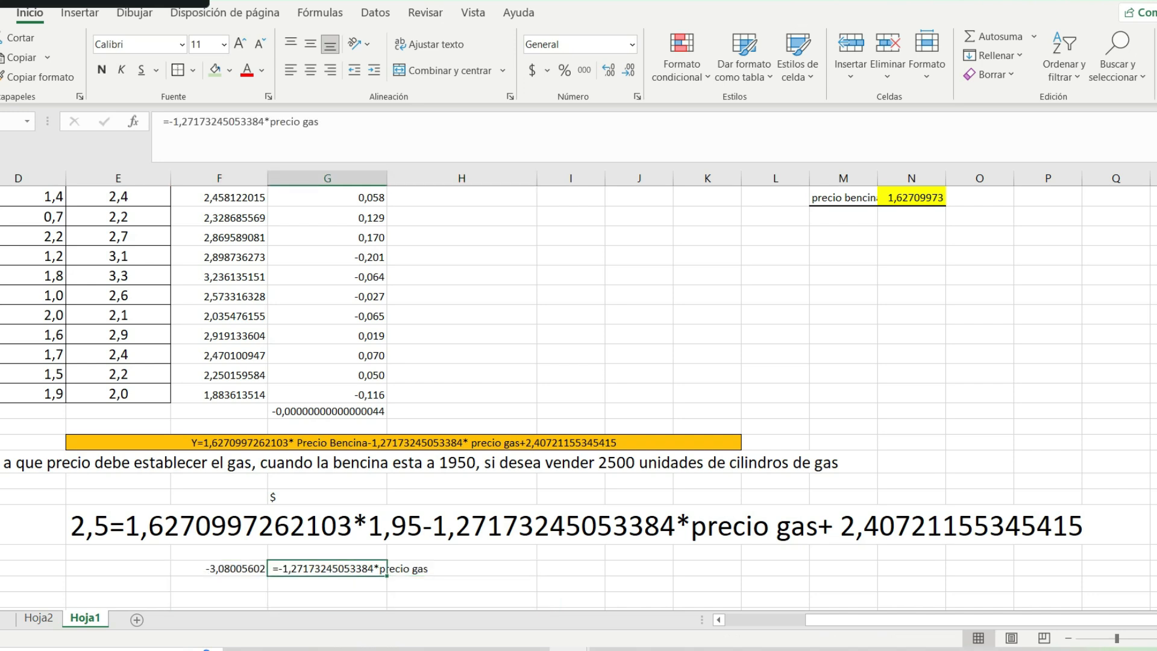
- Calculate the gas price in F26 by dividing F24 by the gas price coefficient, with =F24/N4
click(220, 599)
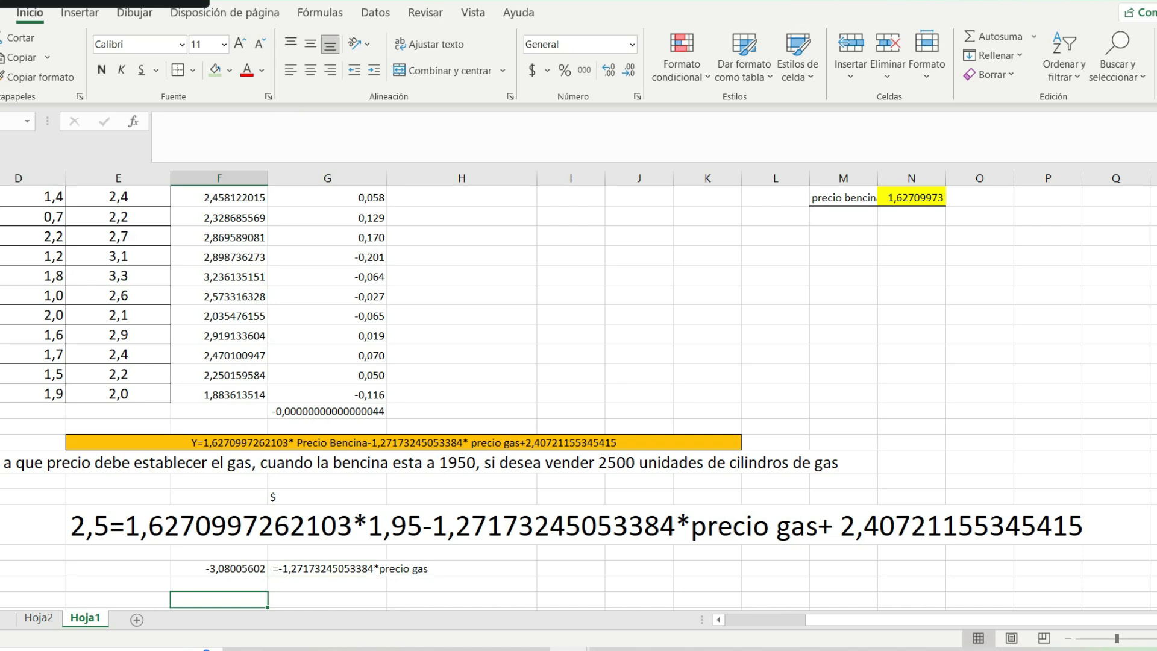
text(=)
key(Up)
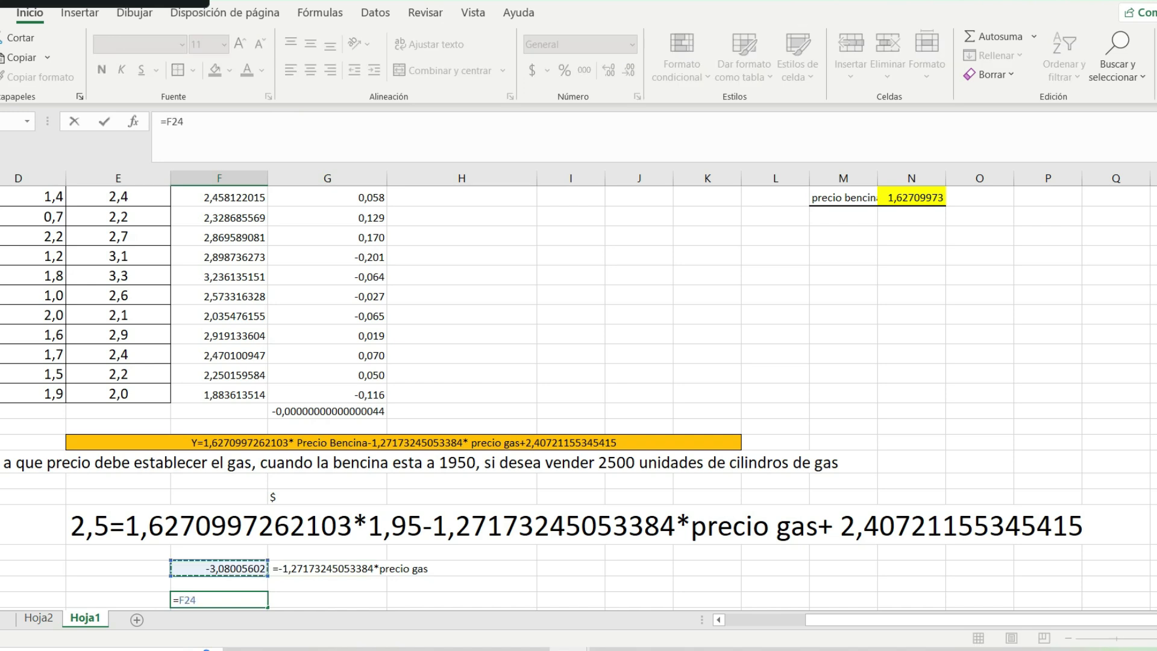
text(/)
scroll(579, 398, up, 1)
click(911, 198)
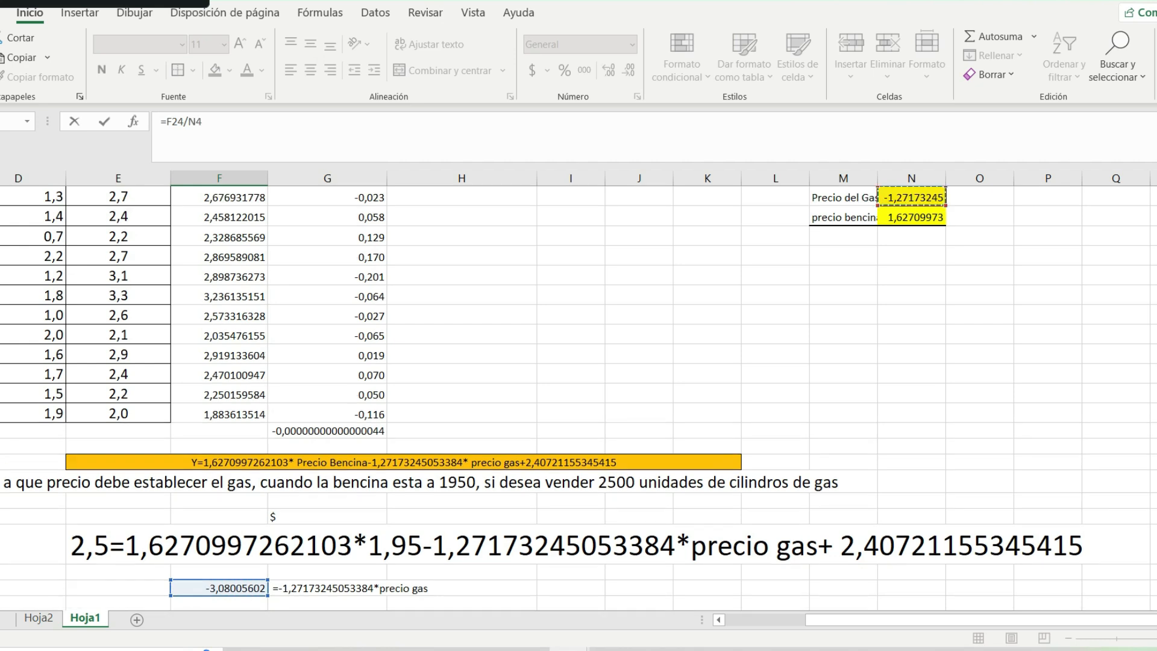
key(Return)
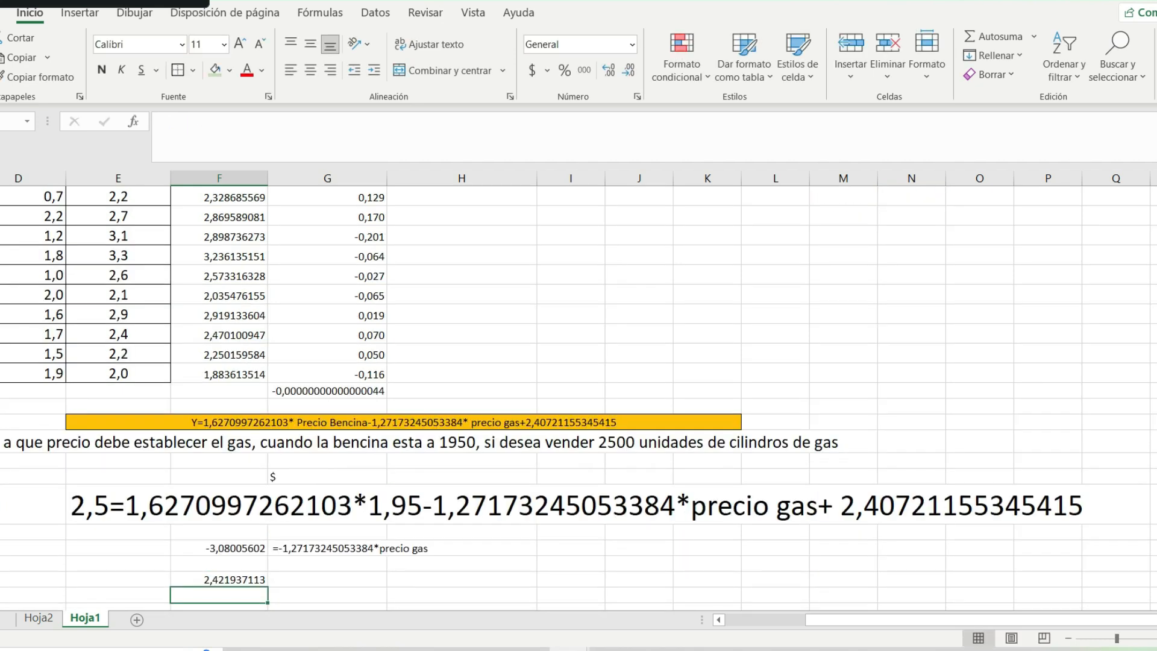
- Label the calculated gas price in G26 with the text "= precio gas"
click(327, 579)
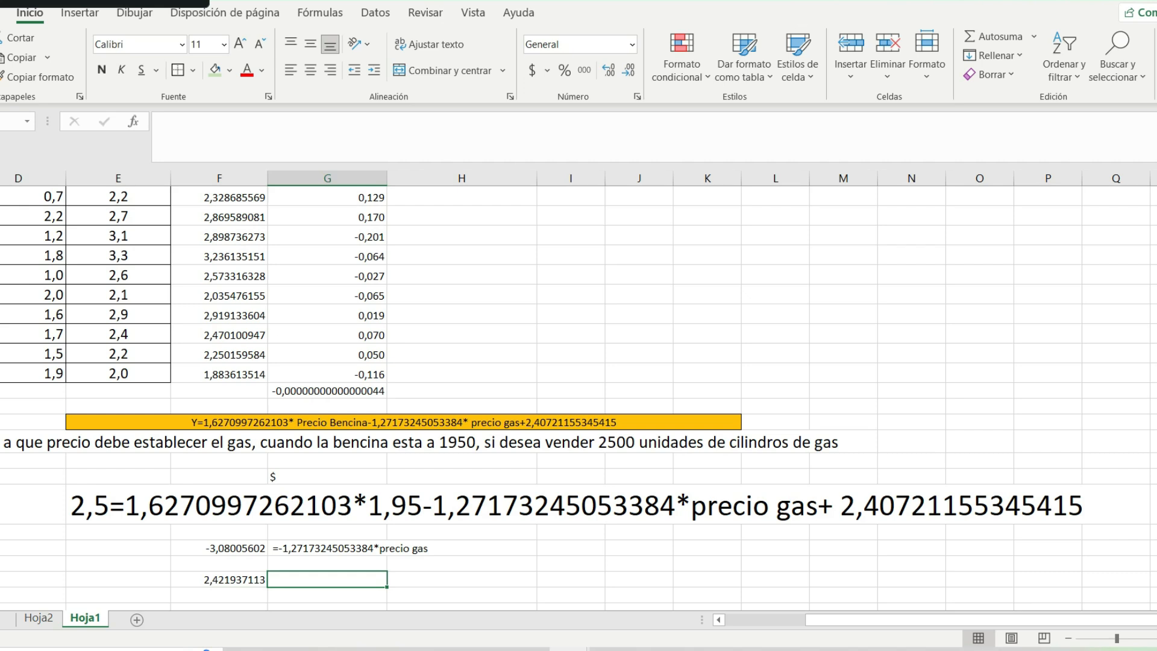
text(= precio gas)
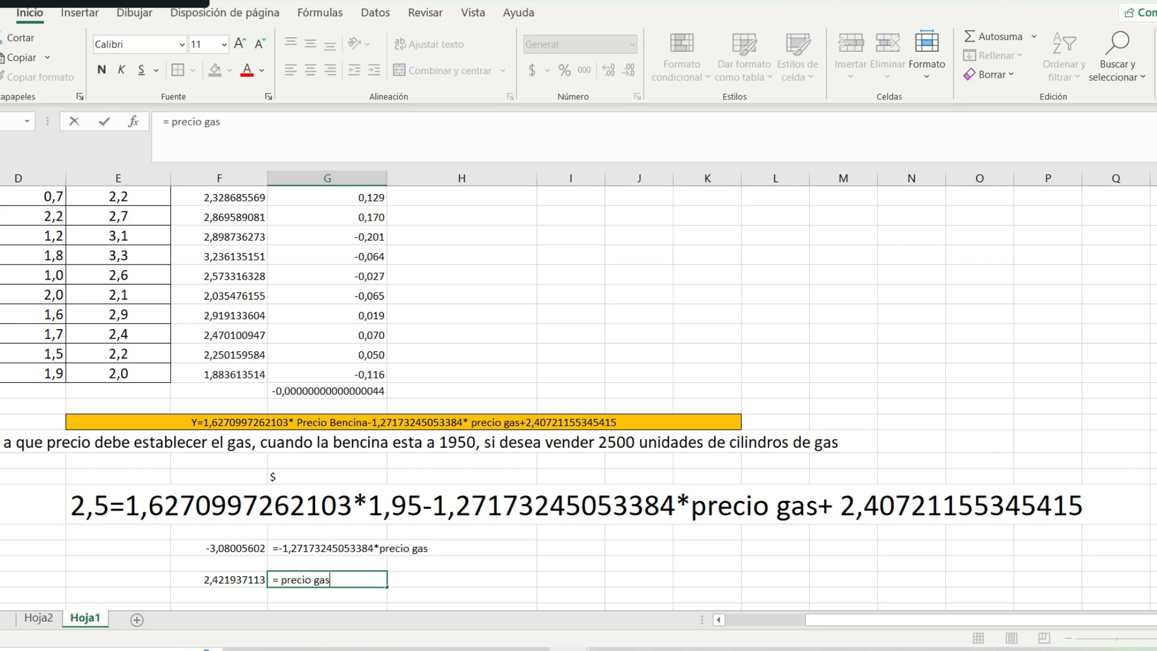
key(Right)
- Enlarge the font of the gas price result and its label in F26:G26 to 22
drag(219, 580, 327, 580)
click(240, 44)
click(239, 44)
click(240, 44)
click(240, 44)
click(240, 44)
click(239, 44)
click(461, 587)
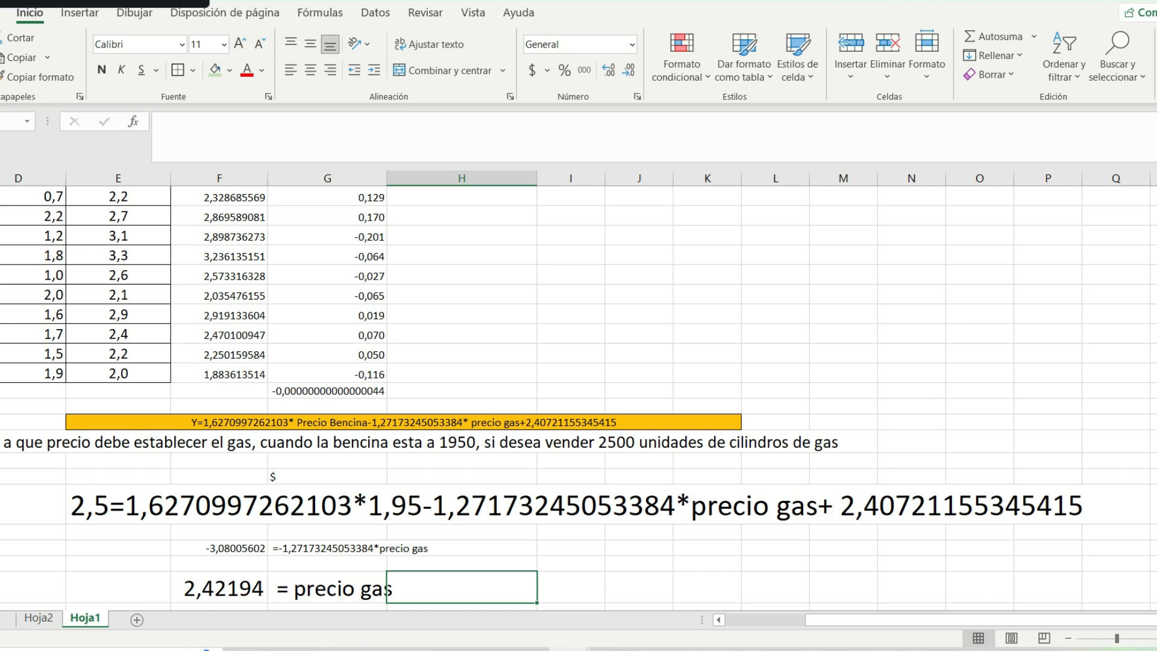
- Compare the gas price result in F26:G26 with the question written above the equation
drag(219, 587, 327, 587)
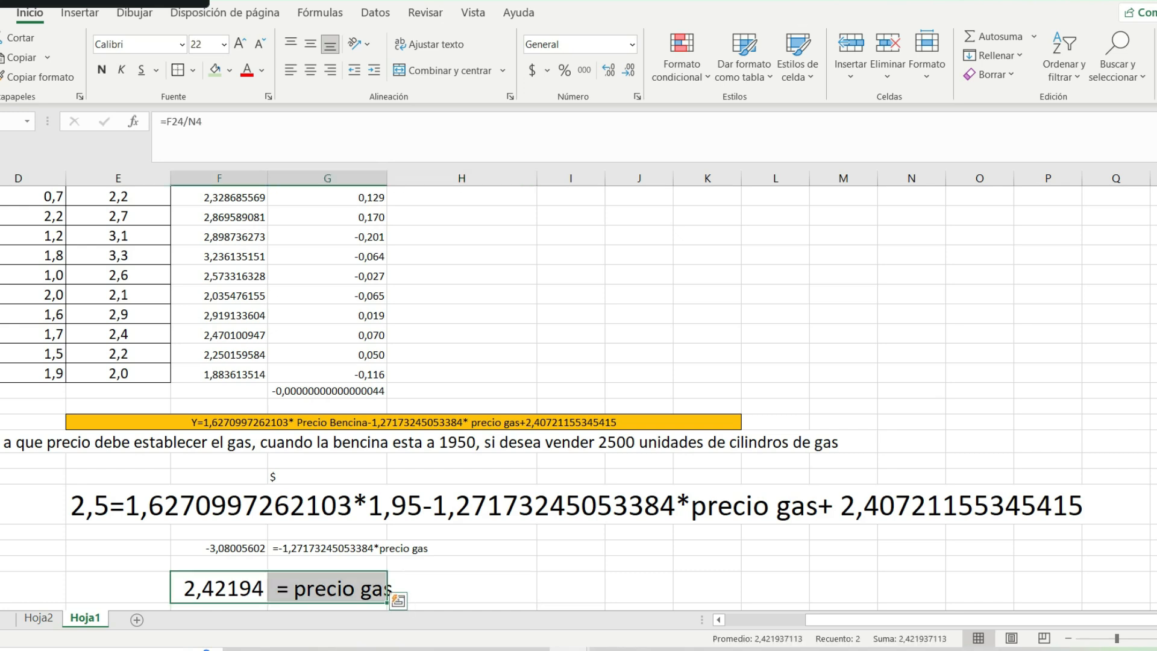
click(461, 587)
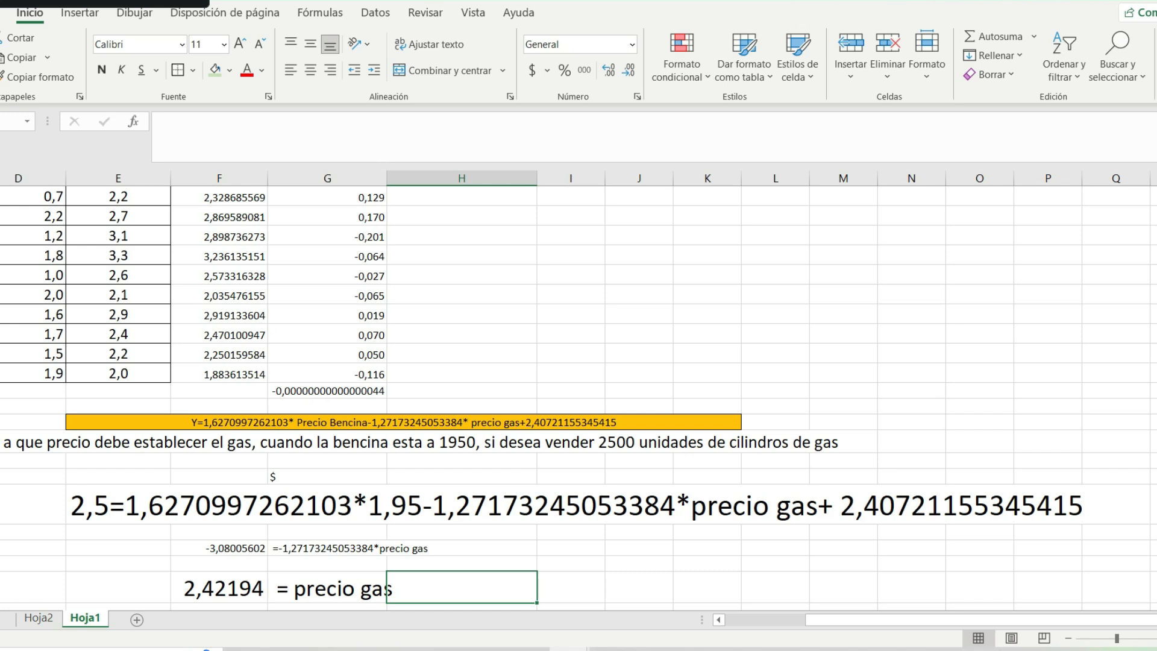
drag(24, 443, 202, 443)
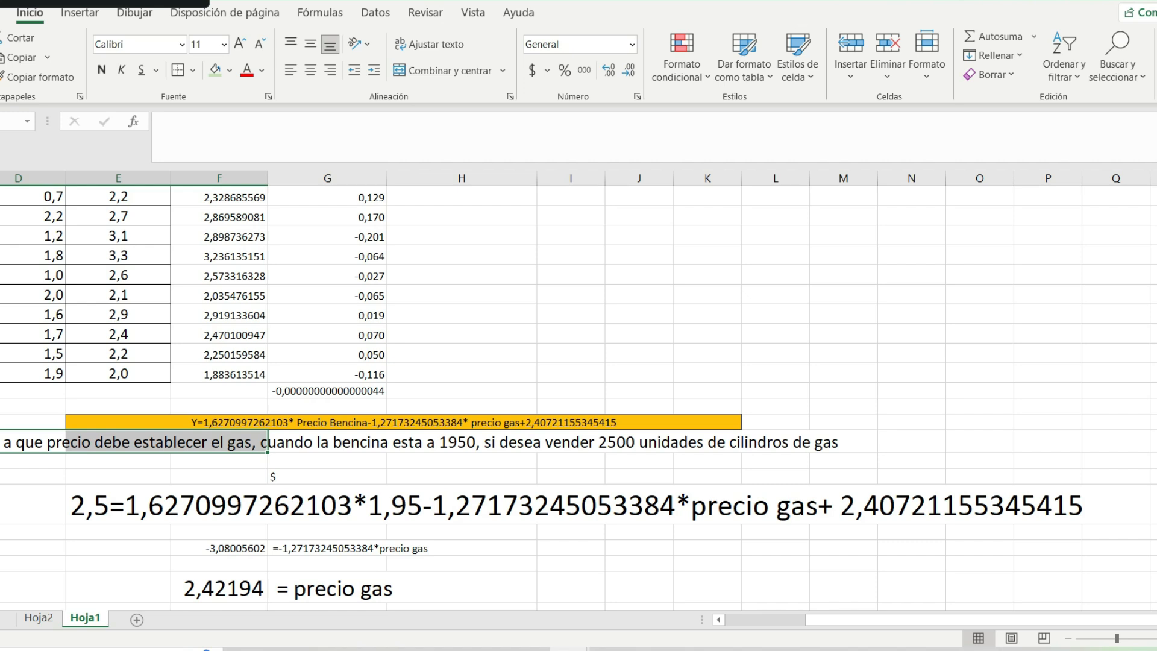
click(462, 587)
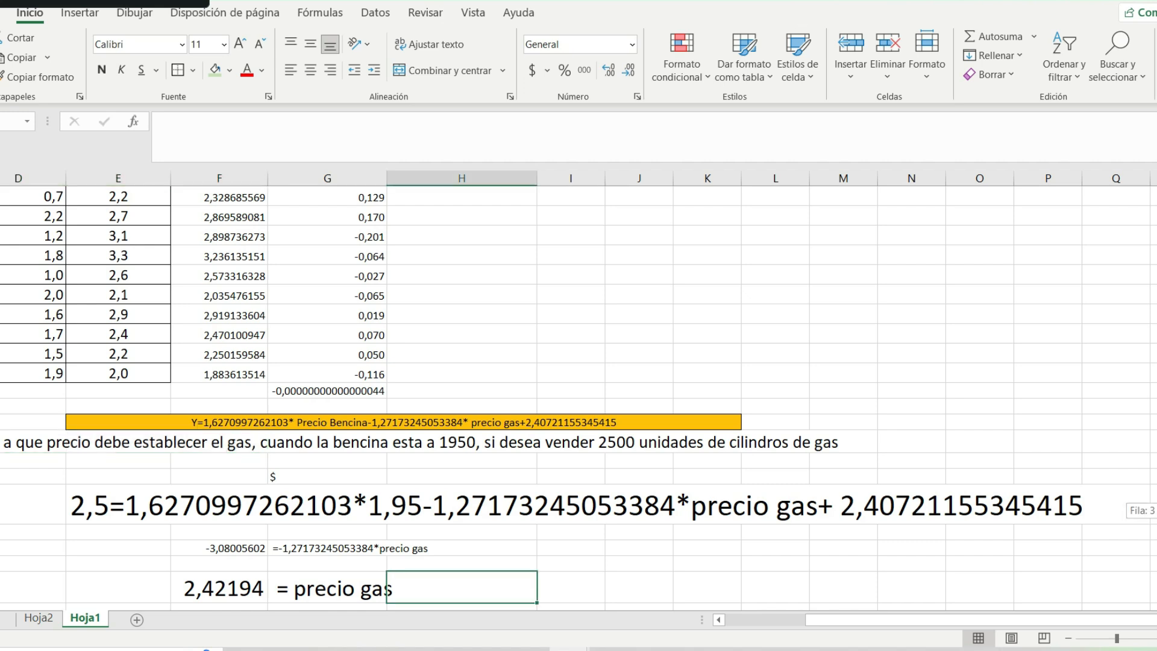
- Check the unit label above the Precio del Gas column and its monthly values in the data table
scroll(578, 392, up, 2)
click(462, 311)
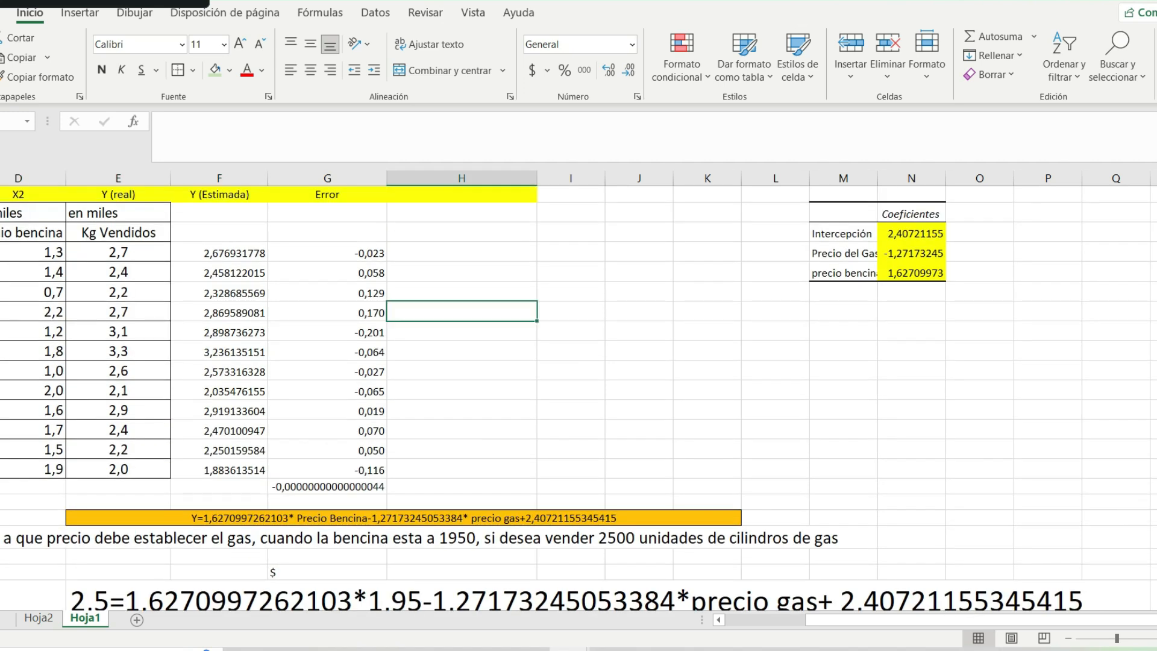
key(Left)
key(Left)
key(Left)
key(Left)
key(Left)
key(Left)
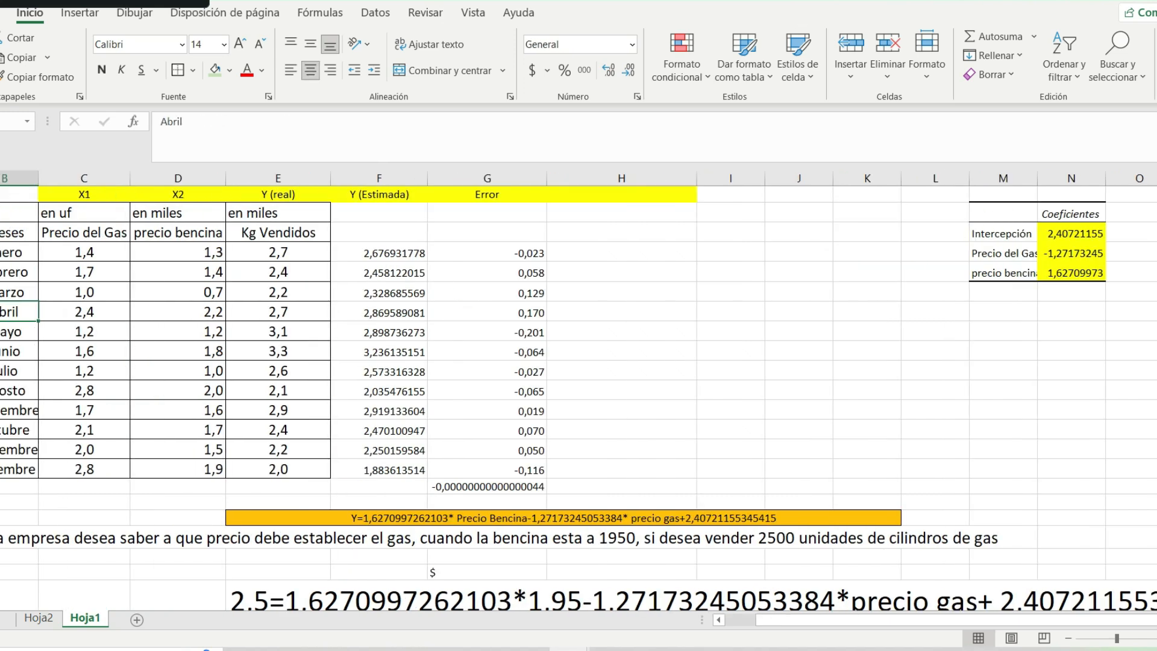
click(83, 213)
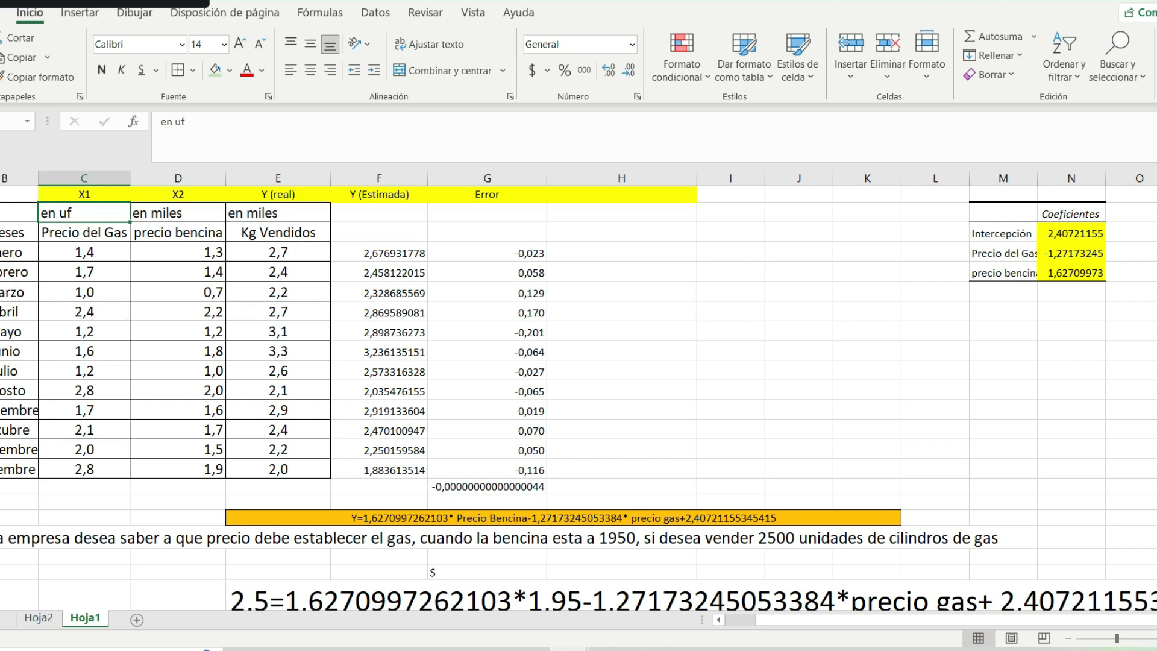
click(84, 312)
click(84, 332)
click(84, 517)
- Review the gas price result in F26:G26 against the gasoline price and sales target stated in the question
key(Down)
key(Down)
key(Down)
key(Down)
key(Down)
key(Down)
key(Down)
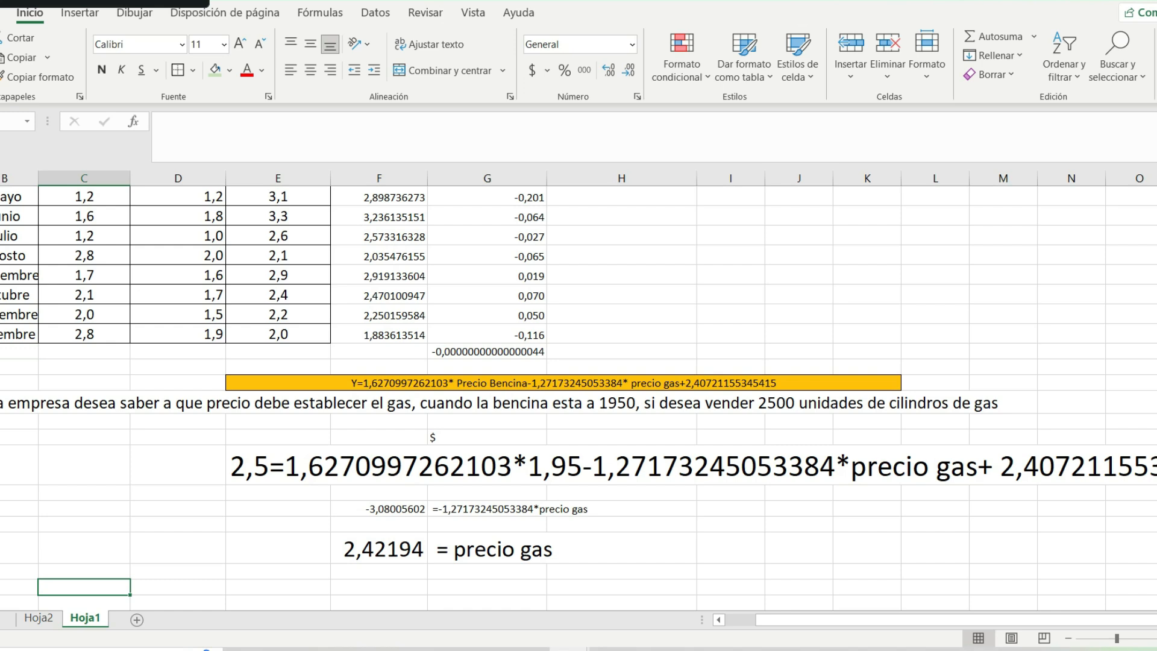
drag(380, 548, 550, 549)
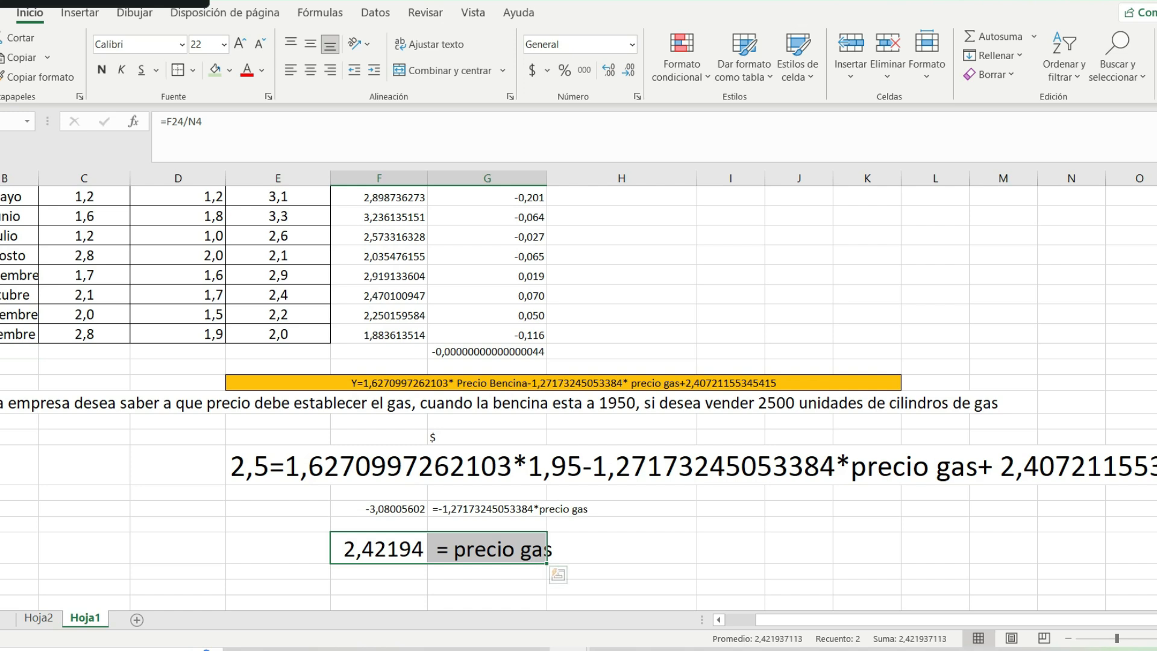
click(694, 403)
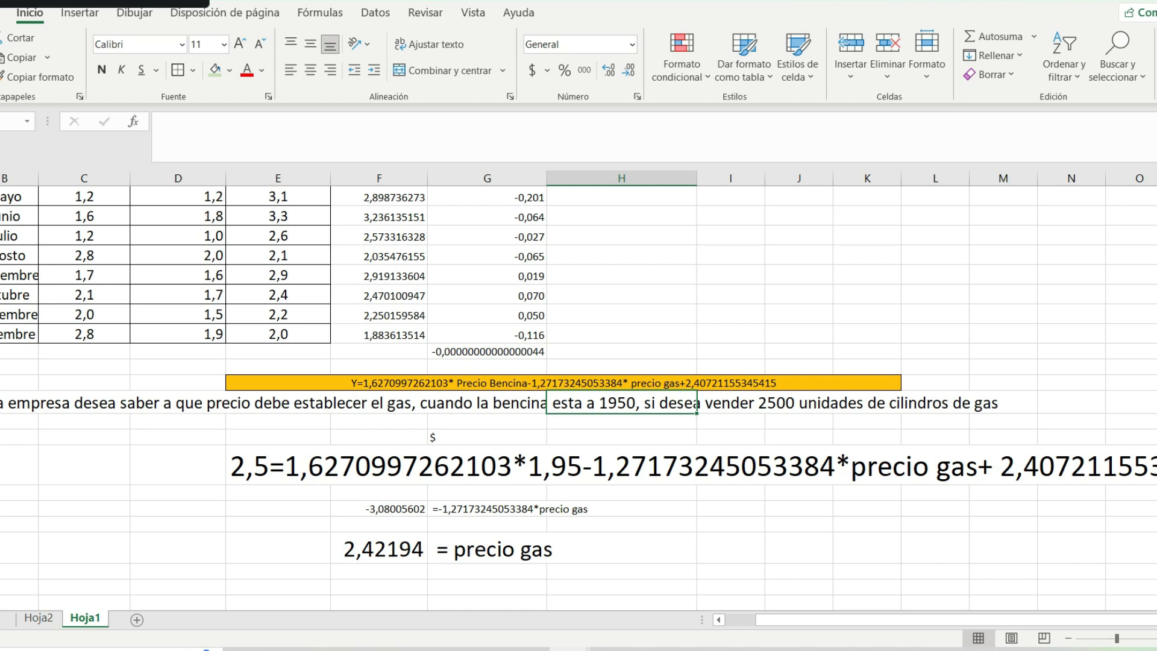
click(386, 548)
click(549, 549)
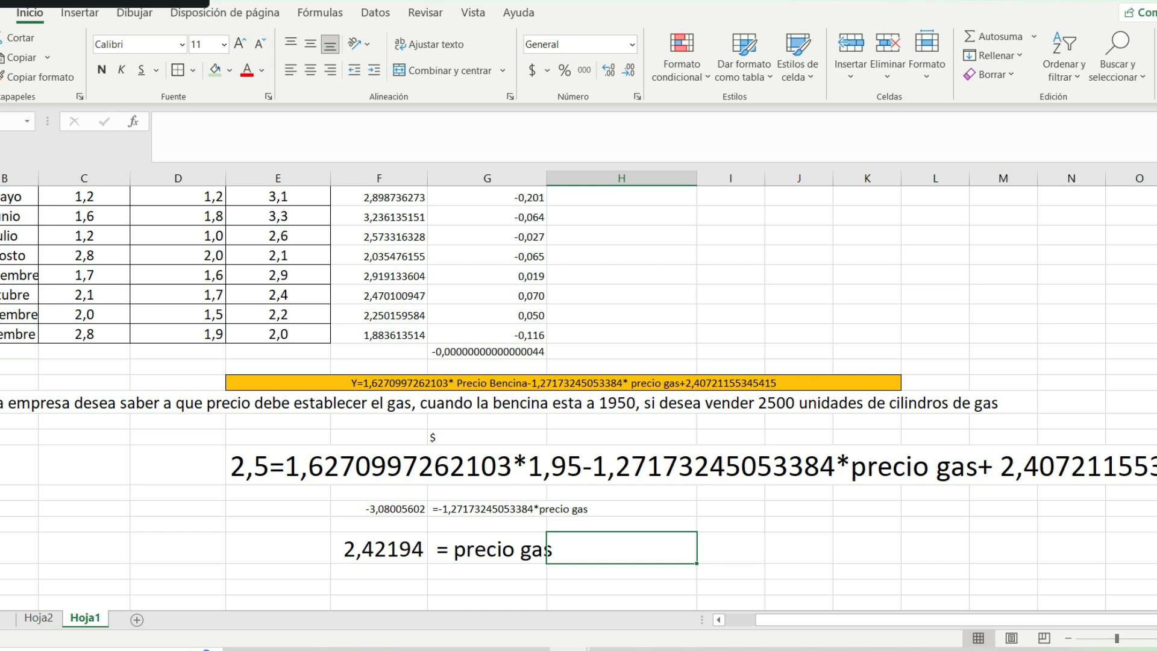
click(379, 549)
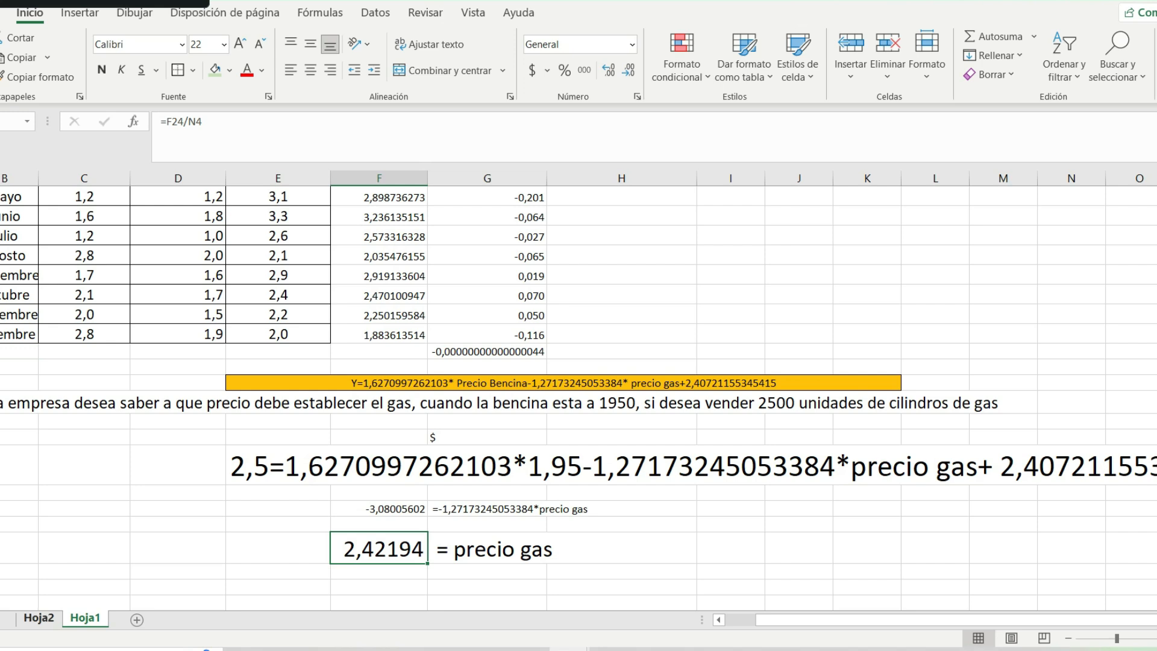
- Check the adjusted R² in the regression statistics on Hoja2, and return to the gas price result on Hoja1
click(39, 617)
click(226, 280)
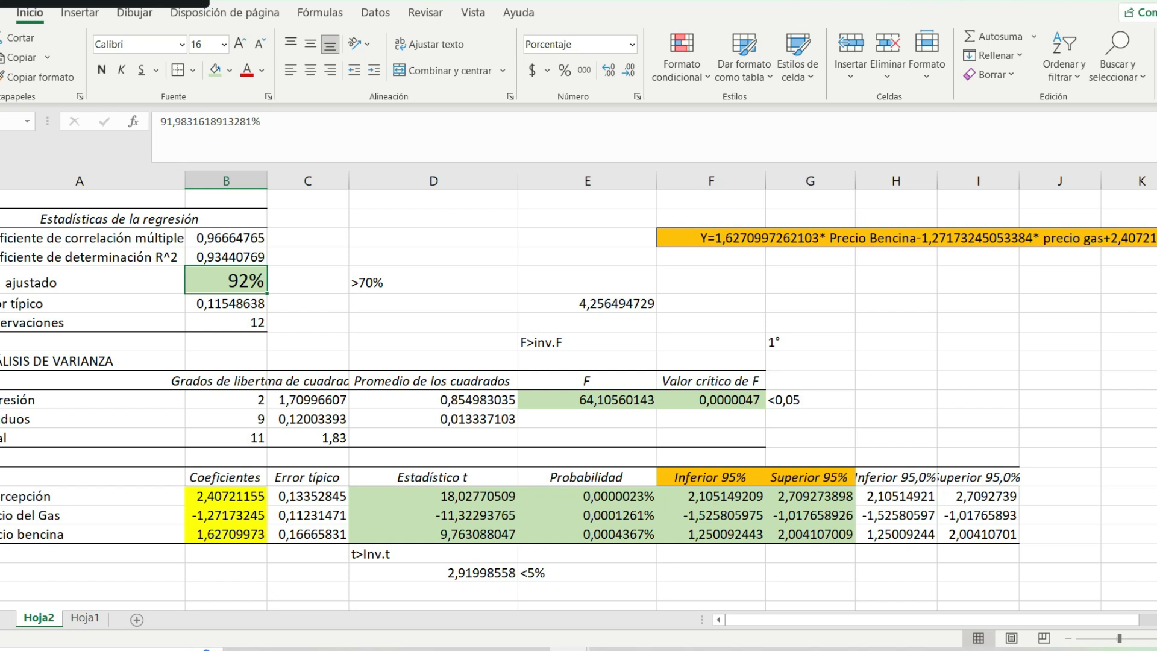
click(84, 618)
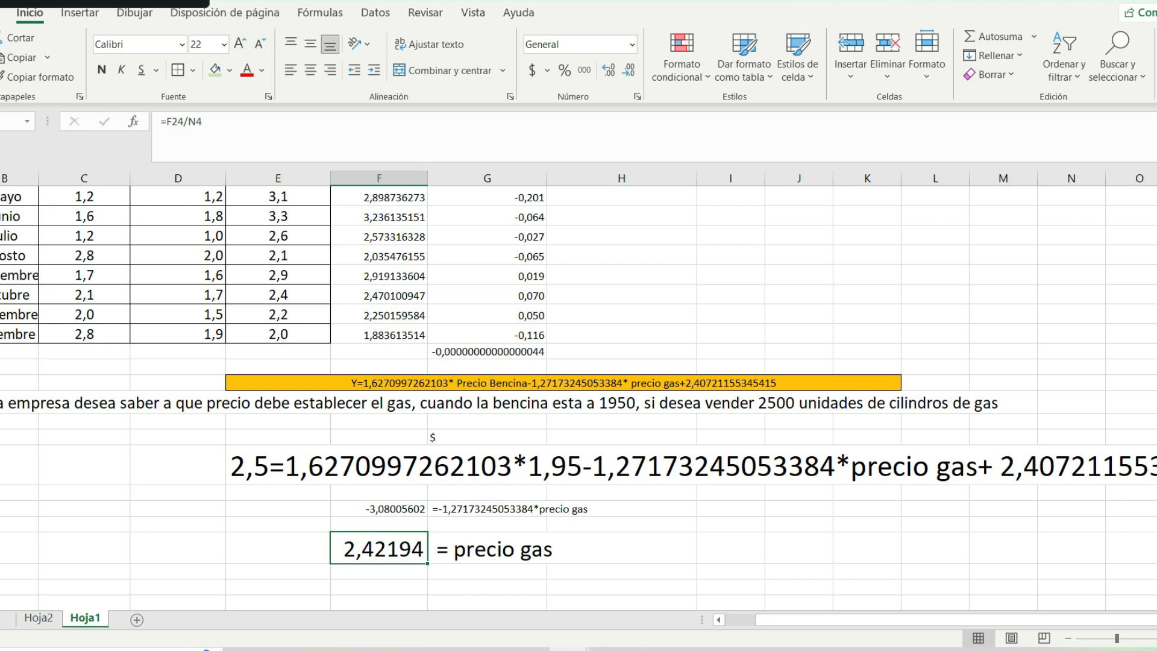
click(39, 618)
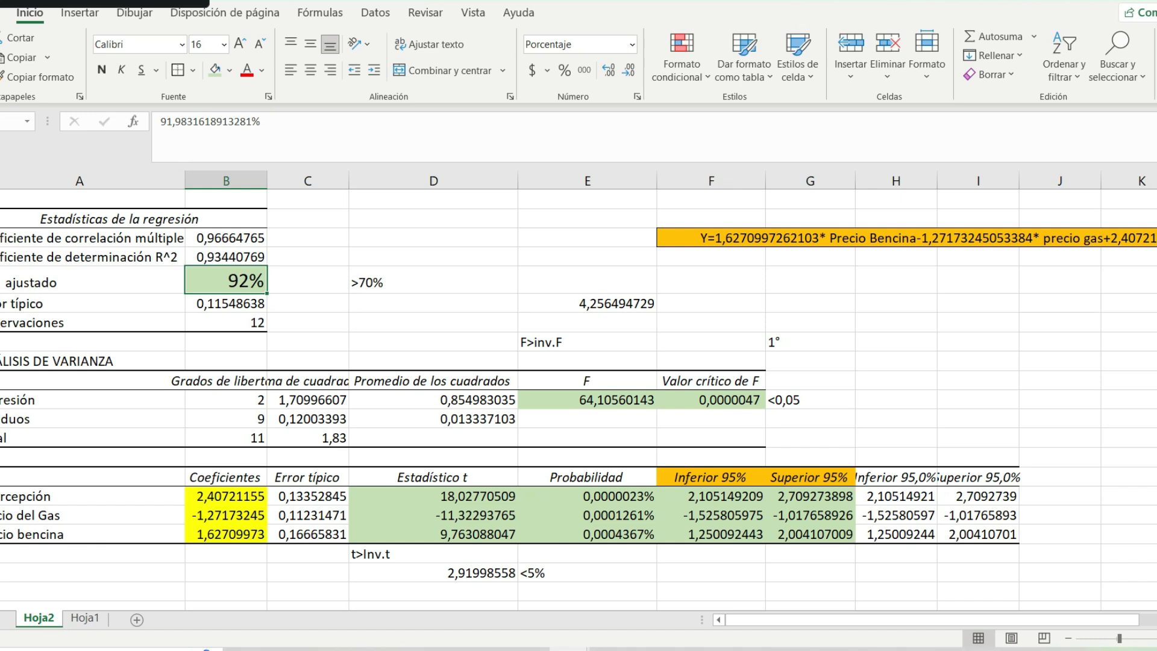
click(85, 618)
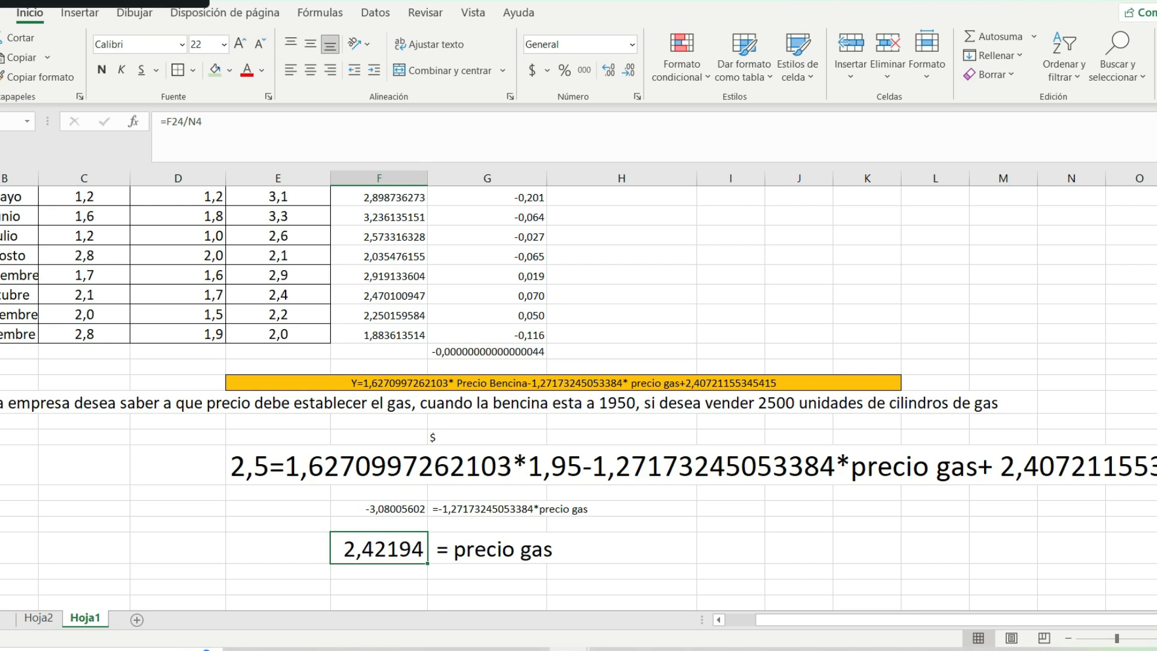
key(shift+Right)
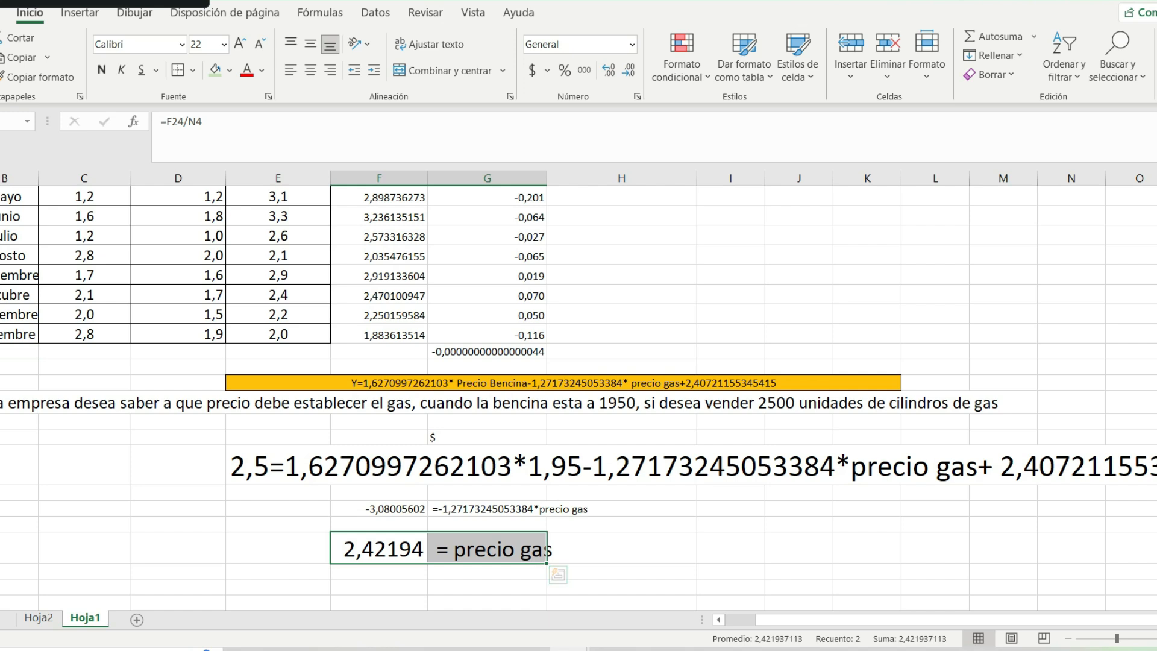
- Add the labels "max" in I25 and "min" in I26, beside the gas price result
click(731, 524)
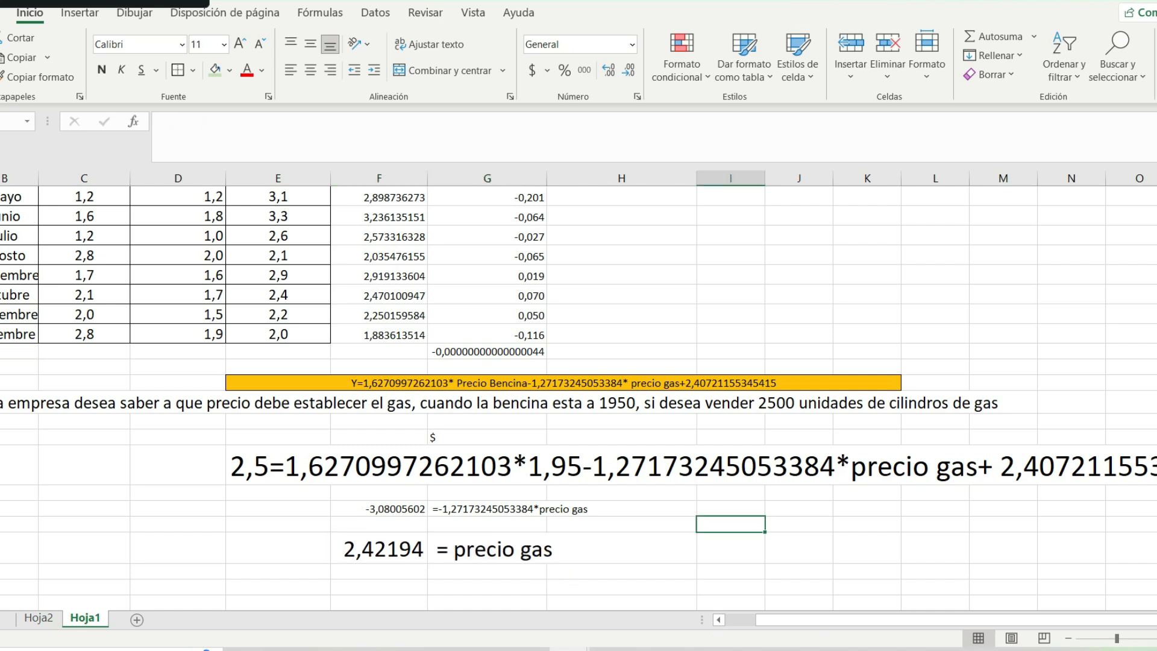
text(max)
key(Return)
text(min)
key(Right)
- Calculate the maximum sales in J25 with the formula =2500*1,08
key(Up)
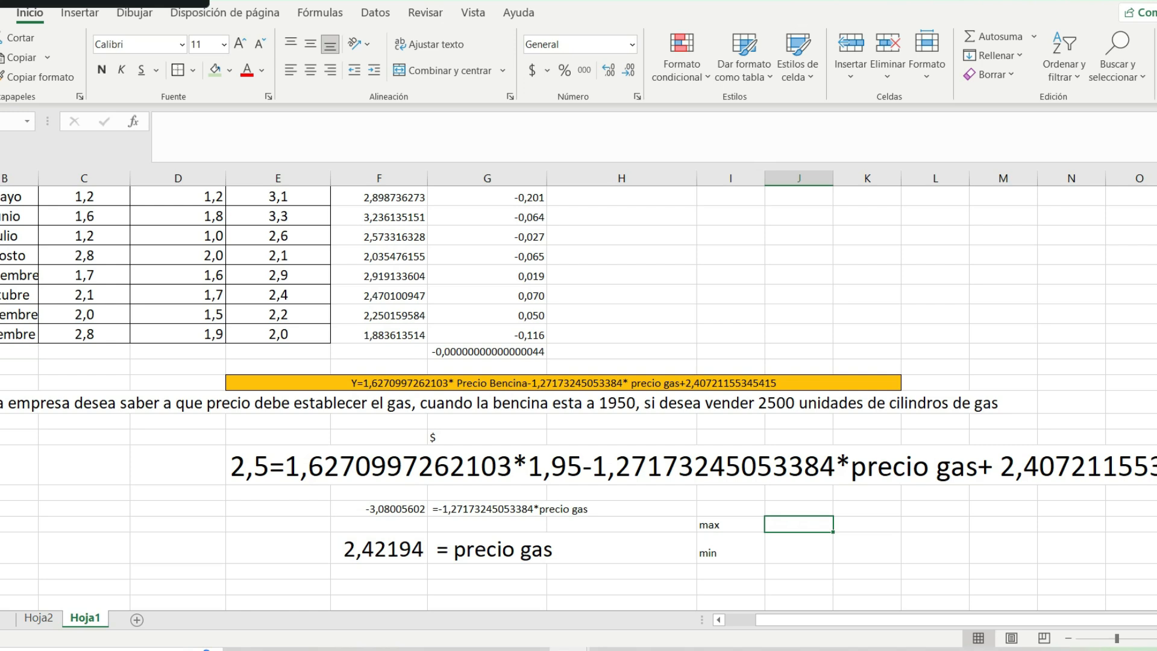
text(=)
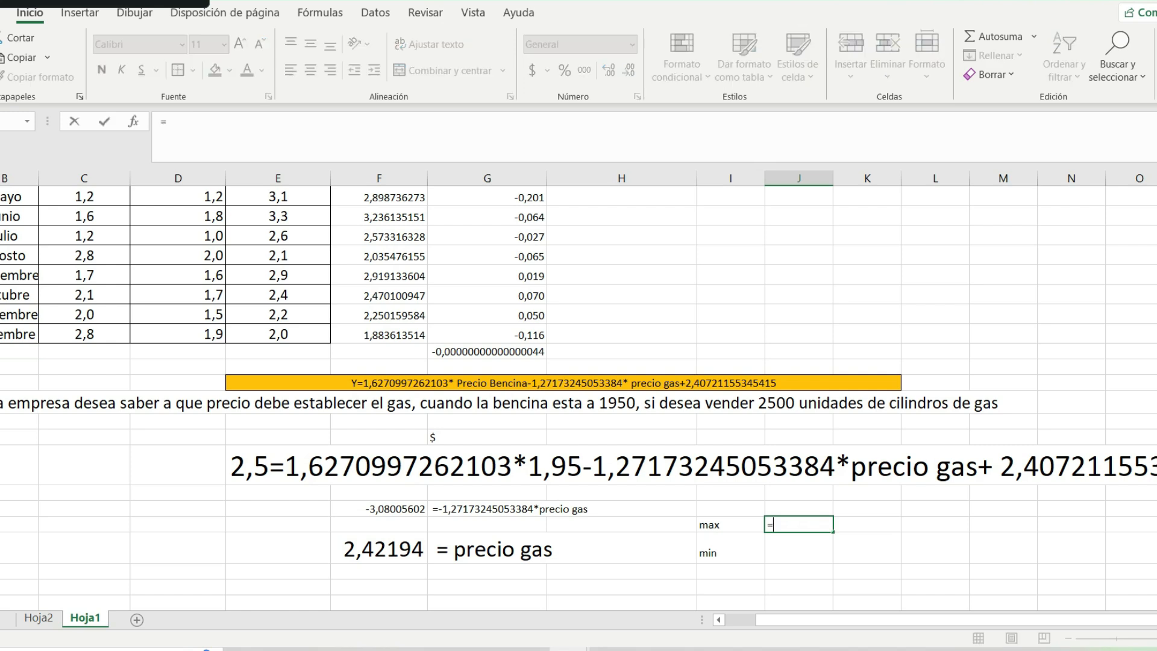
text(255)
key(BackSpace)
text(00*)
text(1,08)
key(Return)
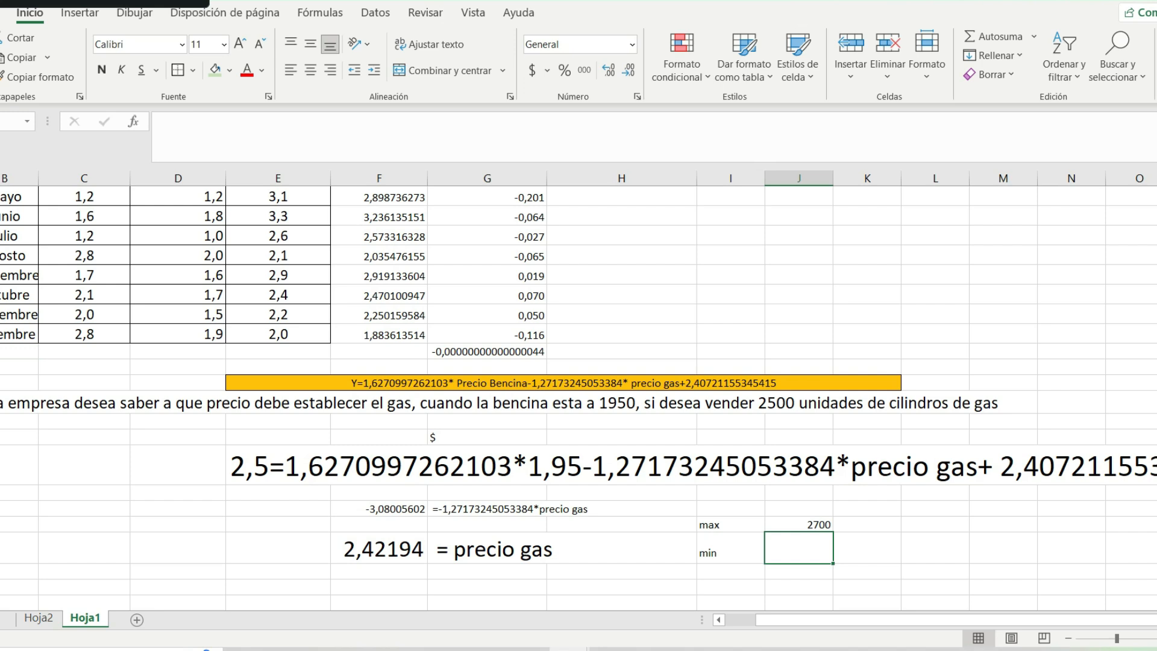
- Calculate the minimum sales in J26 with the formula =2500*0,92
text(2500)
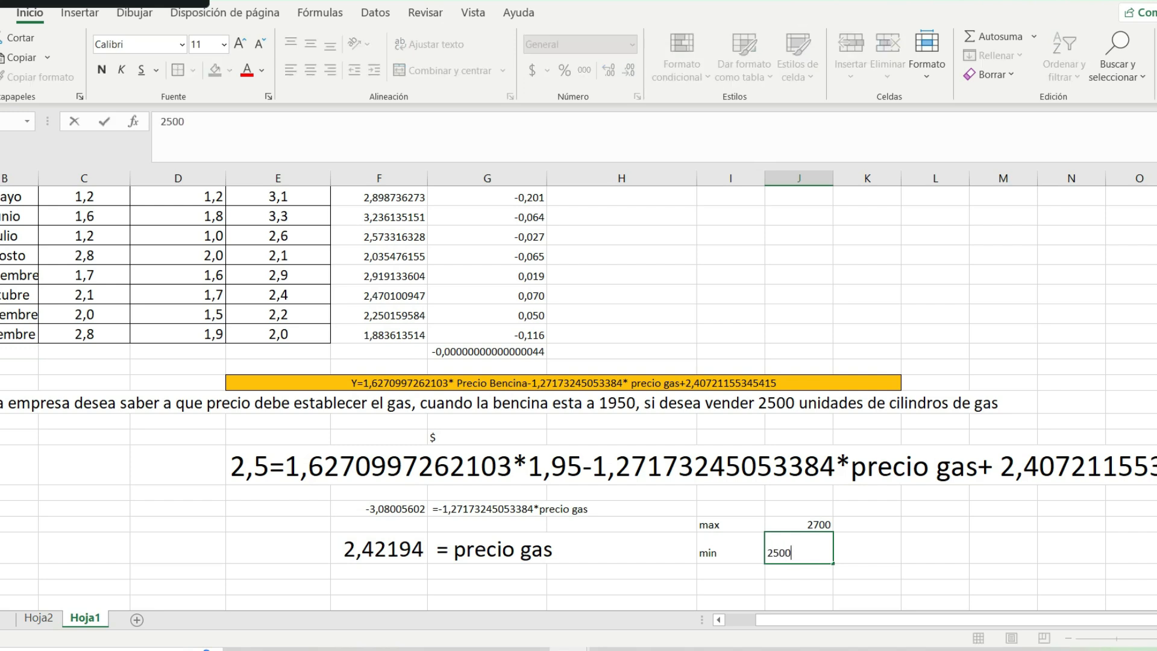
text(*0,92)
key(Return)
key(Up)
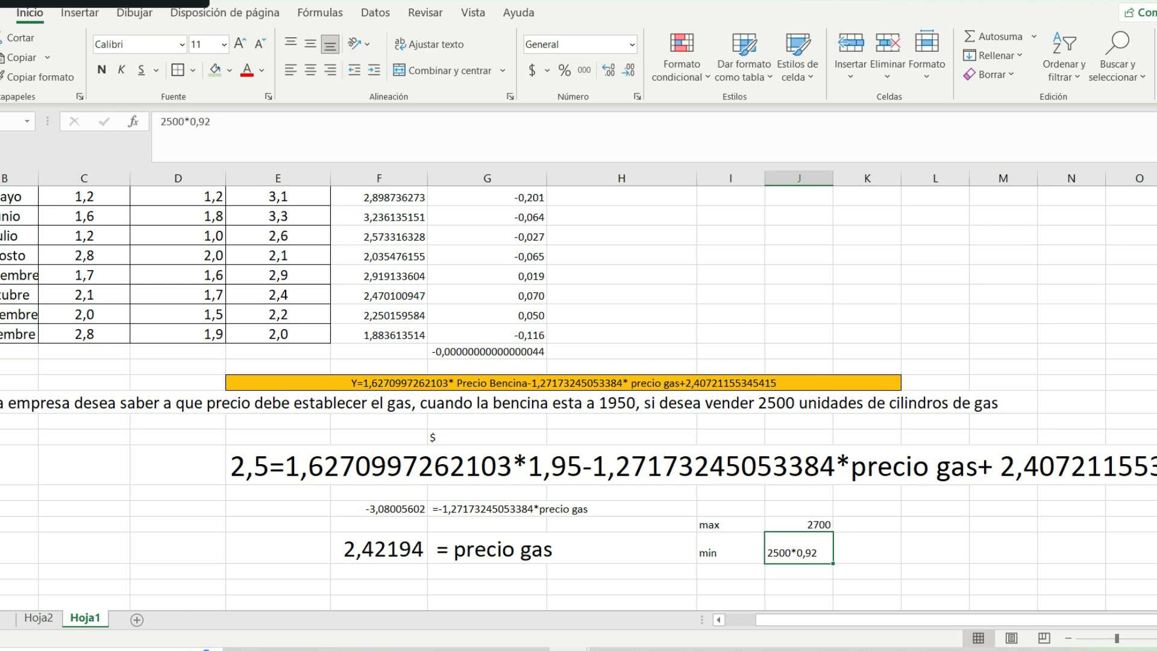
click(160, 122)
text(=)
key(Return)
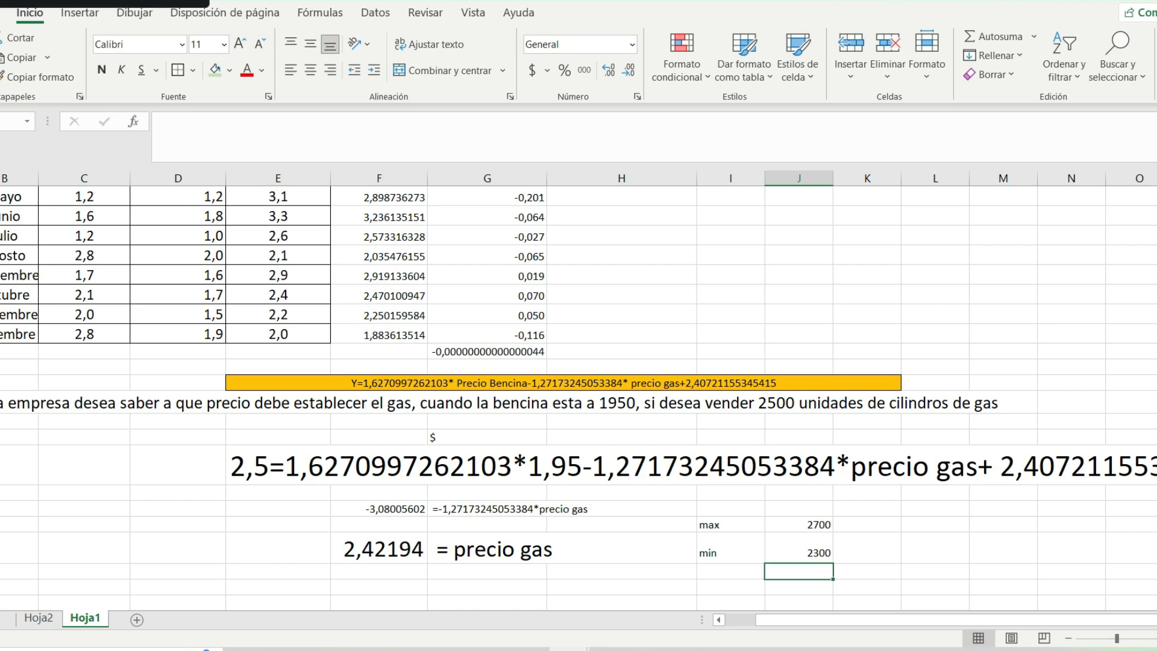
- Review the gas price result in F26 against the question's sales target and the max and min sales in J25:J26
click(379, 549)
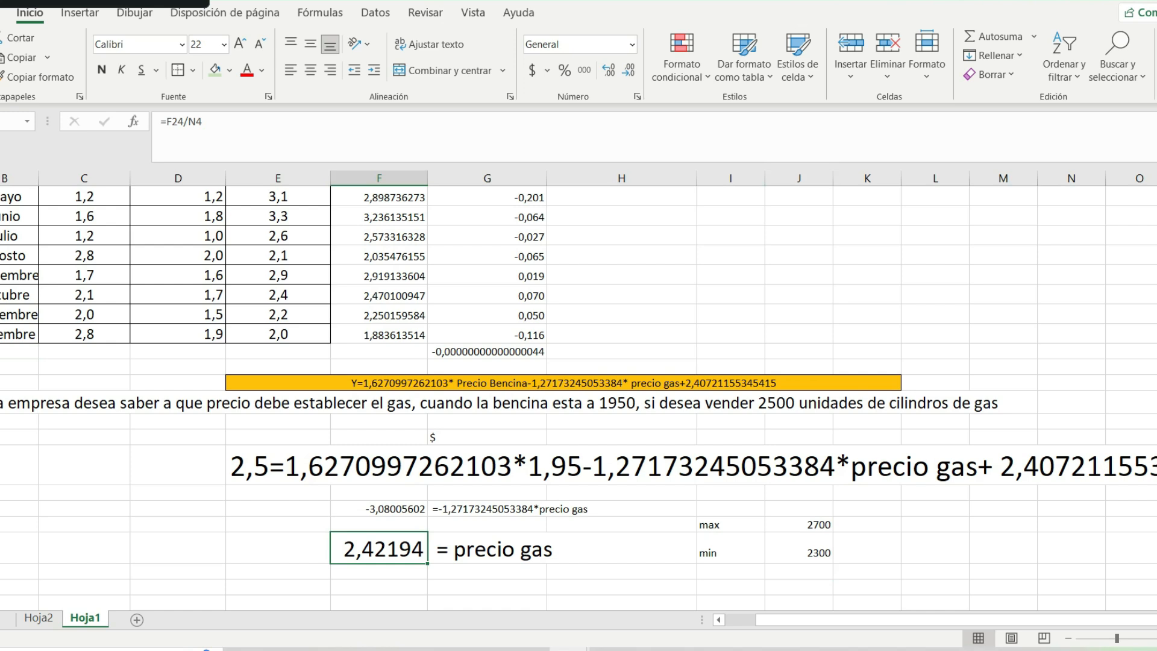
click(799, 402)
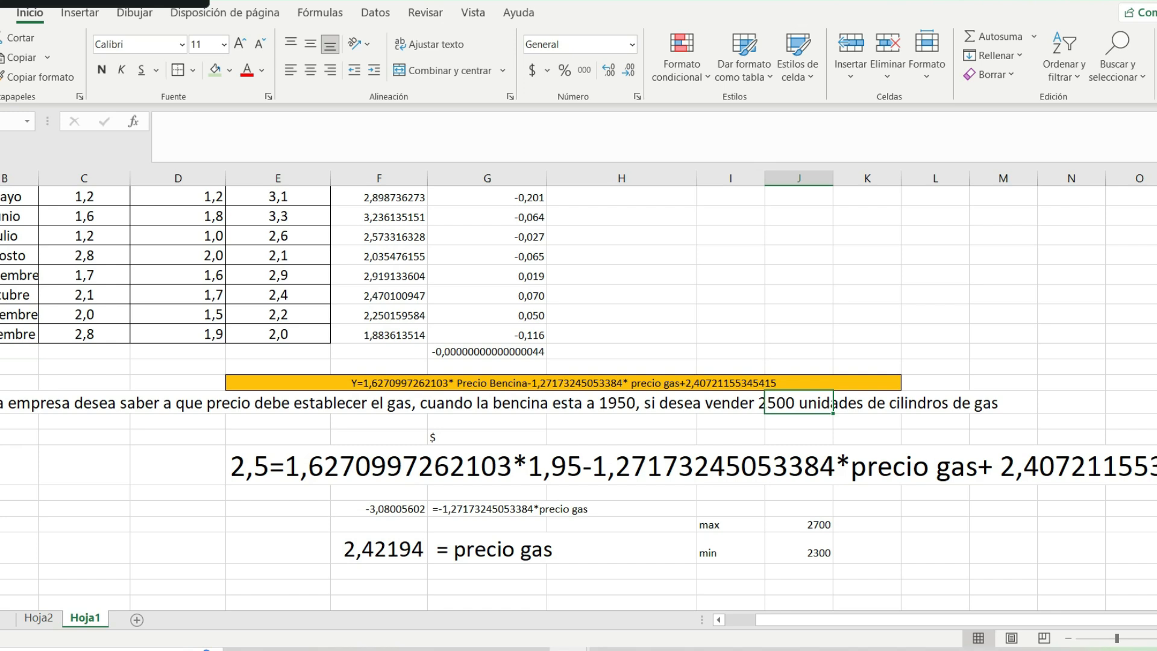
click(799, 548)
click(799, 524)
- Average the max and min sales in L26 with =PROMEDIO(J25:J26)
click(935, 548)
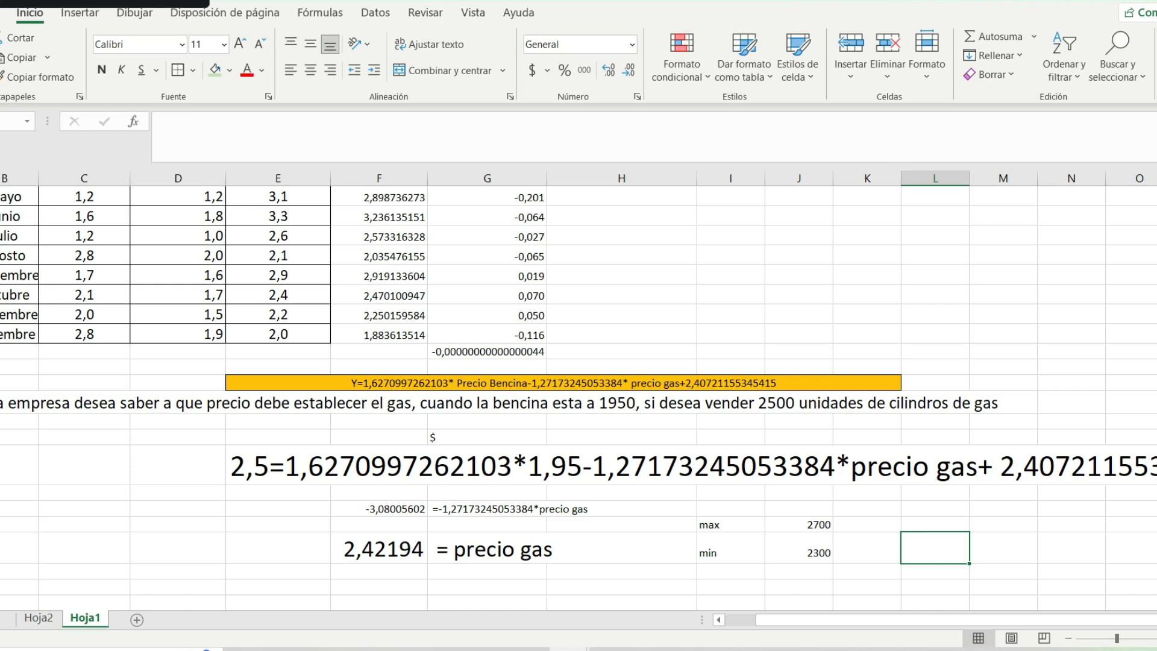
text(=prom)
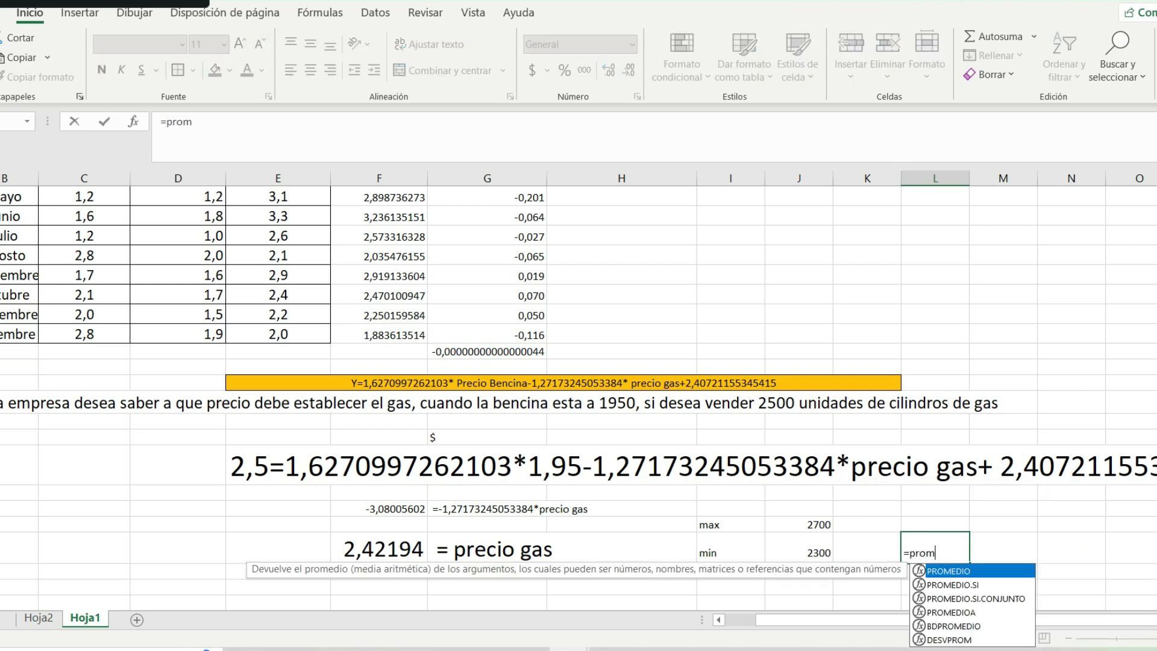
key(Tab)
drag(807, 524, 830, 559)
text())
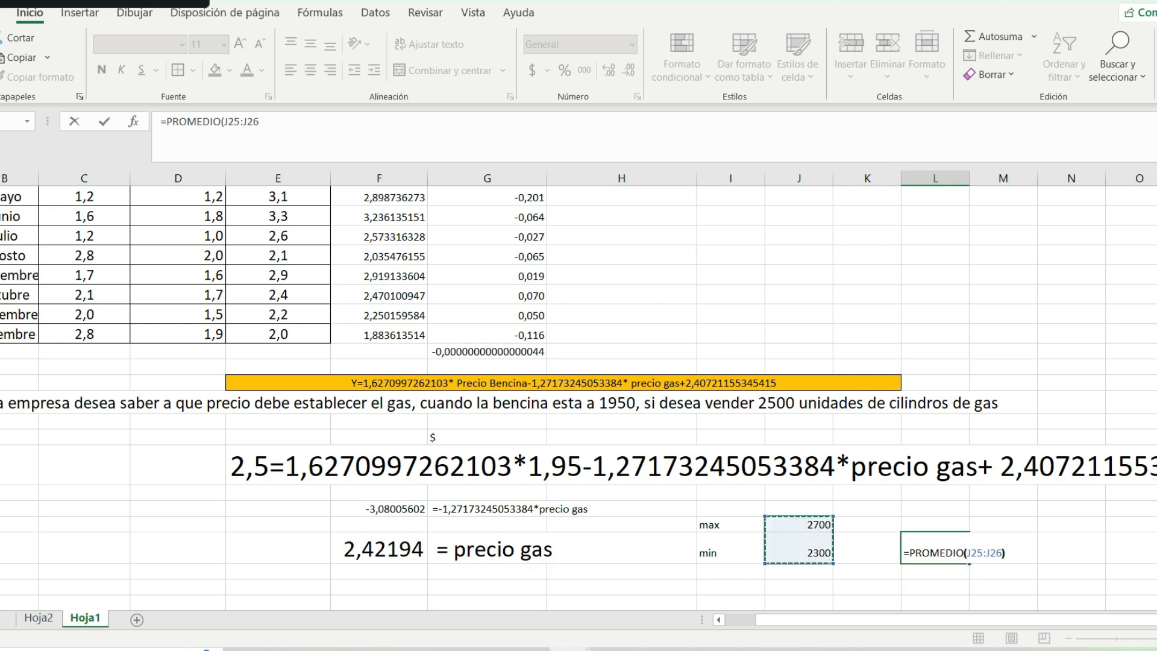
key(Return)
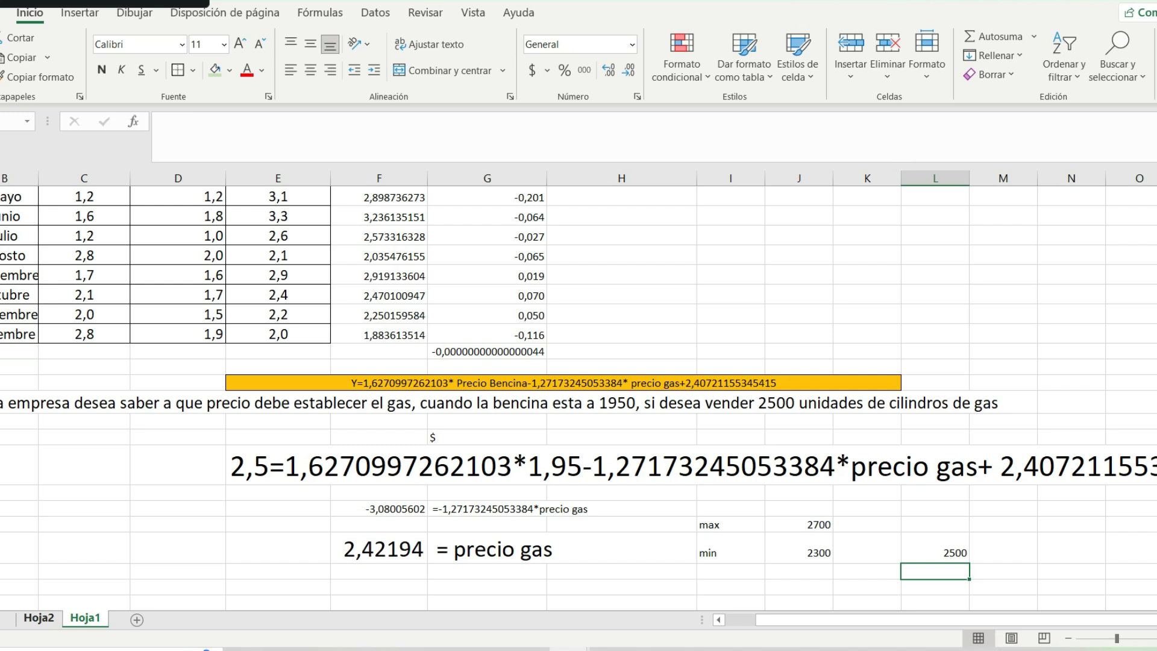
- Check the adjusted R² on Hoja2 against the sales range, and return to the max and min values on Hoja1
click(39, 618)
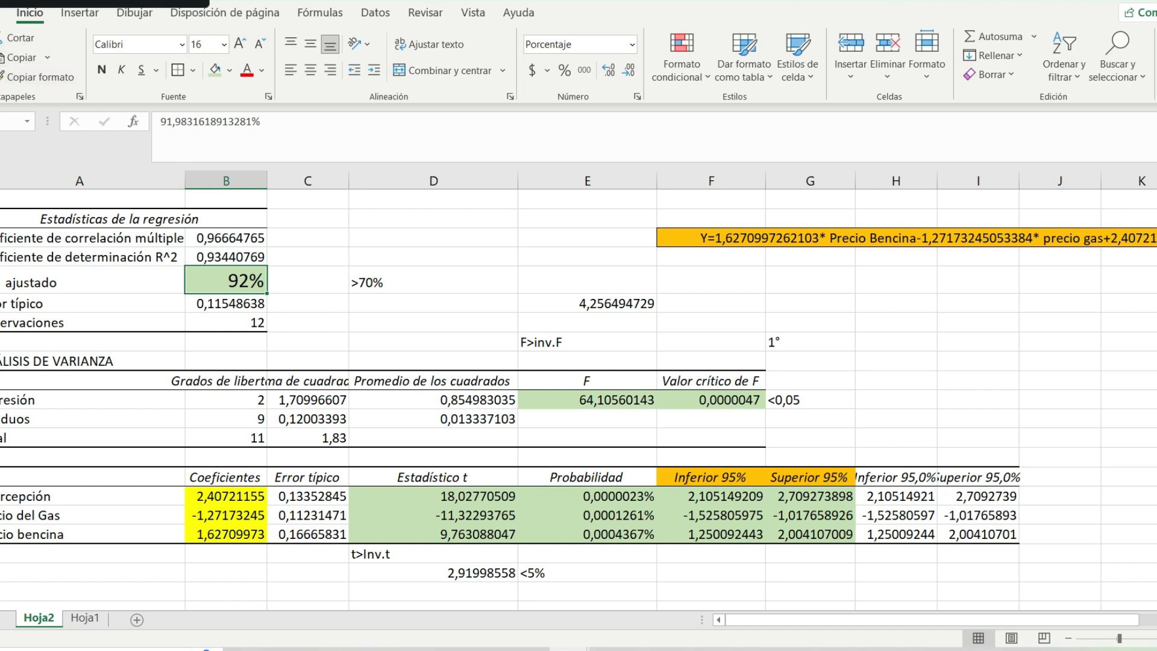
click(84, 618)
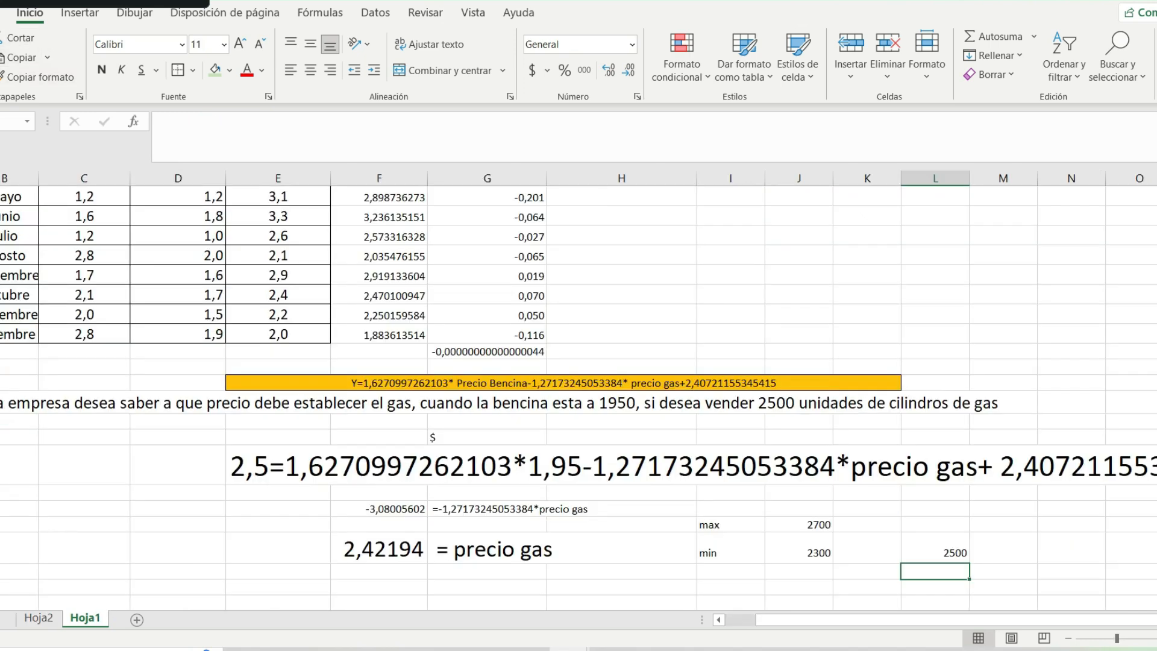